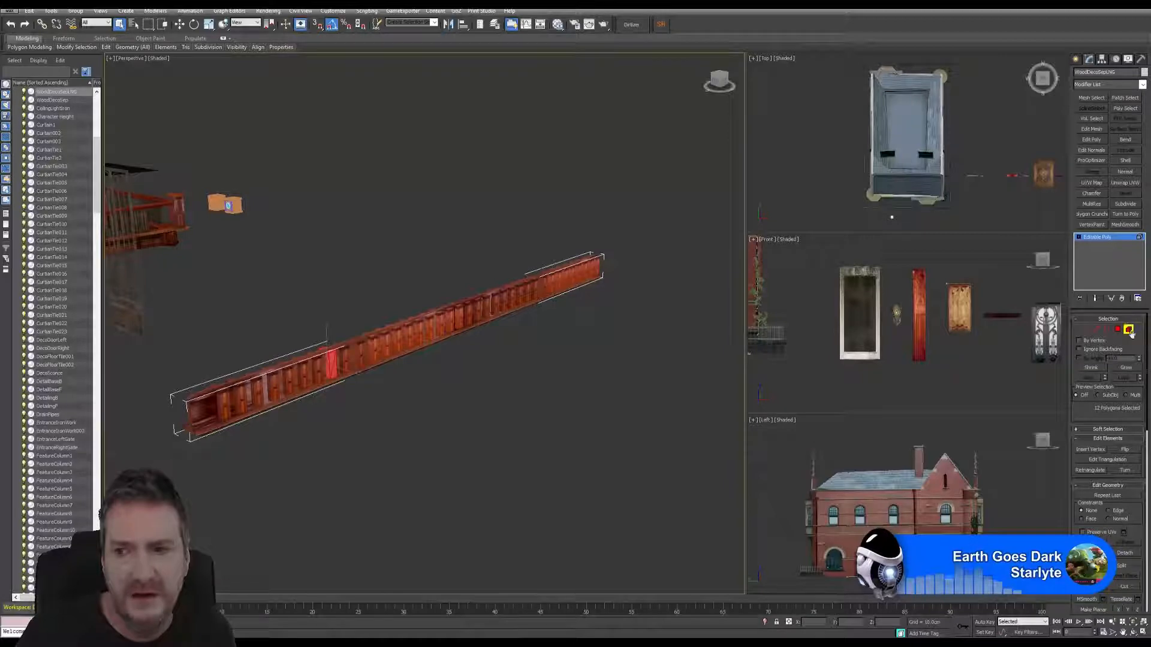
# Leave polygon editing, reset the XForm of the long wooden separator and collapse its modifier stack.
pyautogui.click(1129, 330)
pyautogui.click(1140, 59)
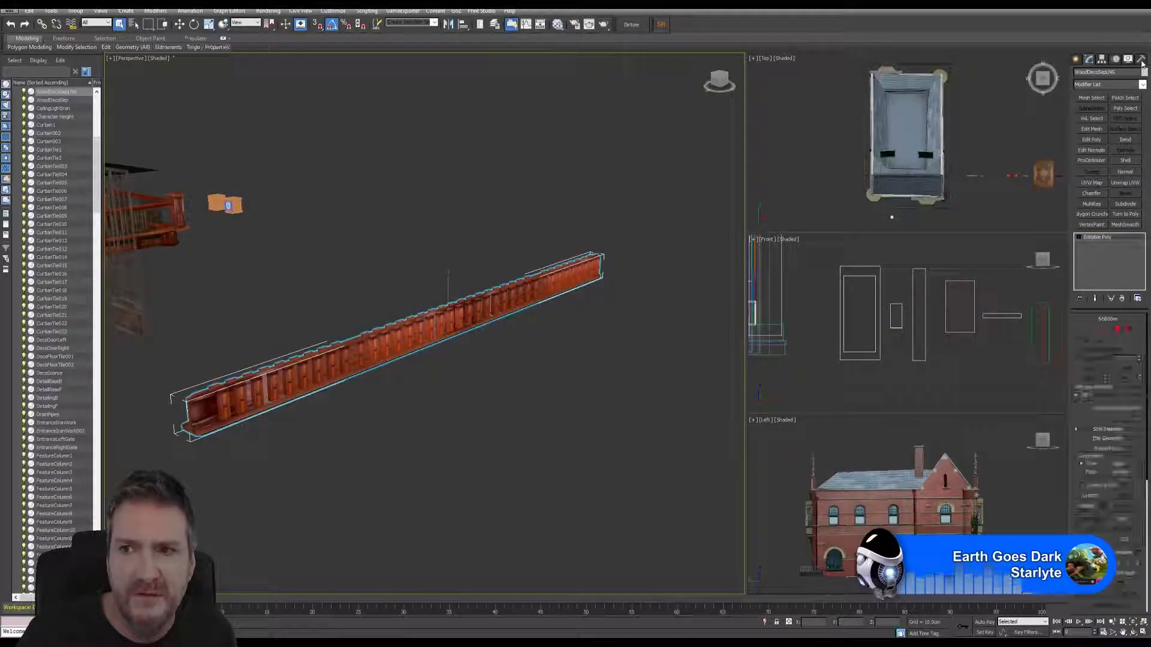
pyautogui.click(1108, 172)
pyautogui.click(1110, 297)
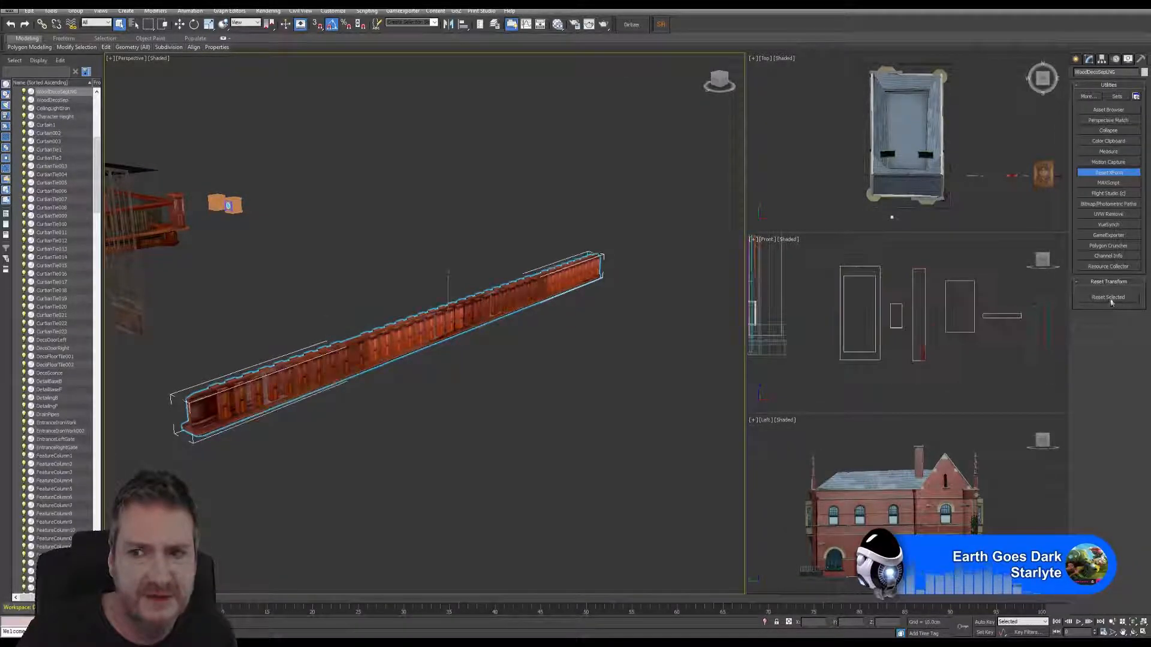
pyautogui.click(1089, 59)
pyautogui.rightClick(1103, 239)
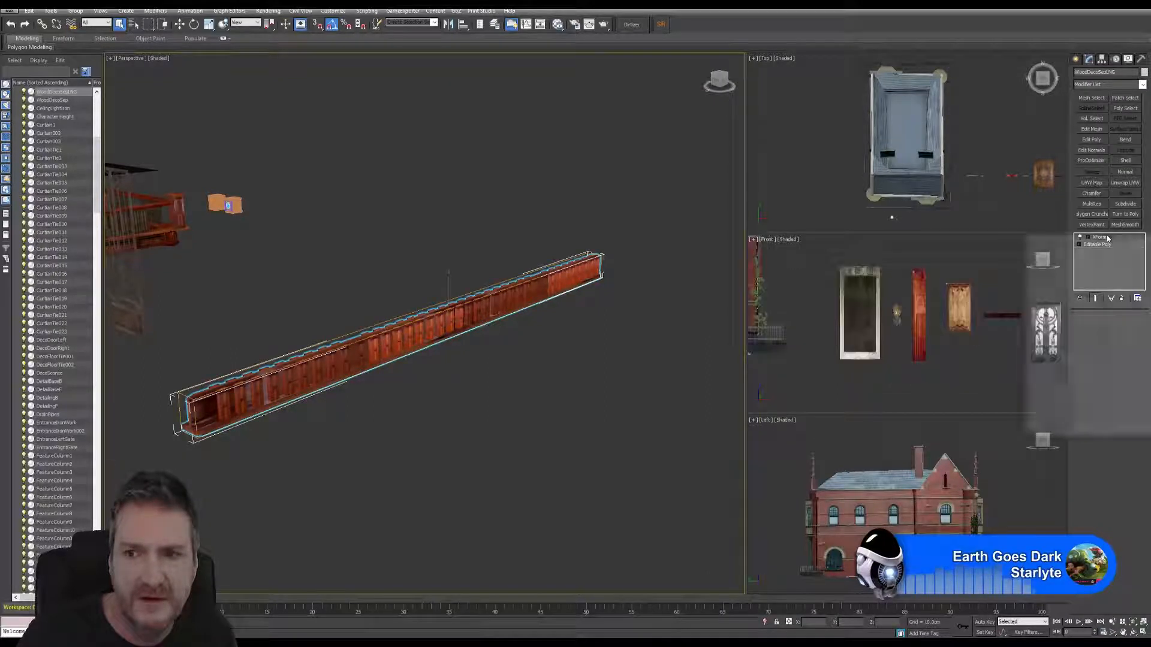
pyautogui.click(1056, 327)
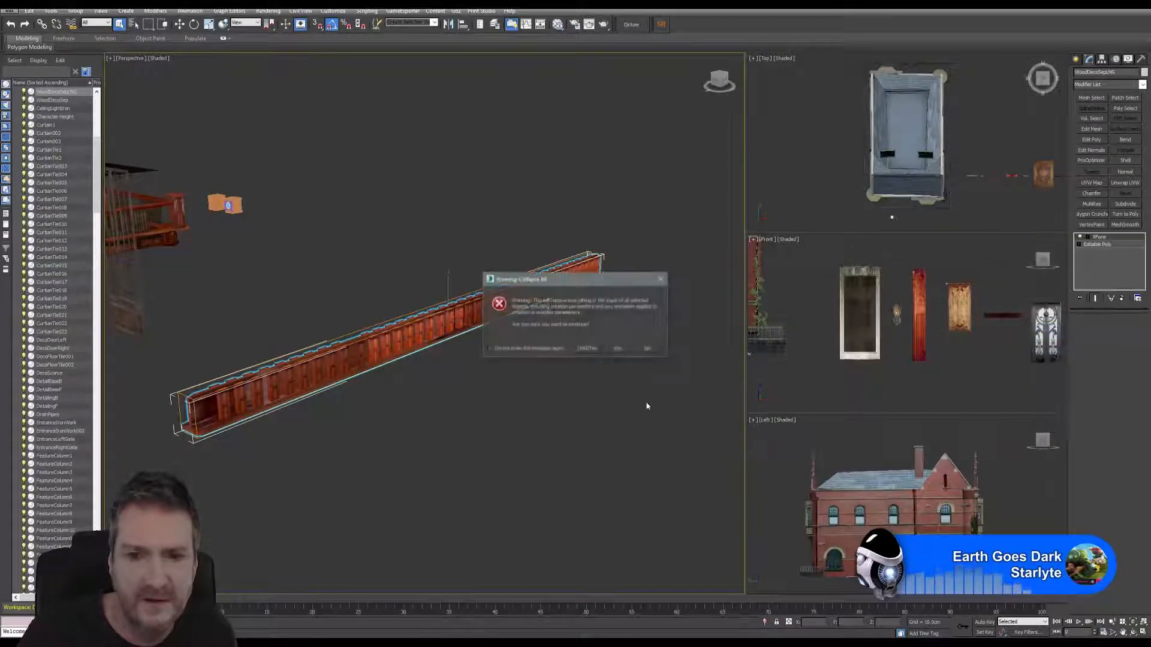
pyautogui.click(617, 349)
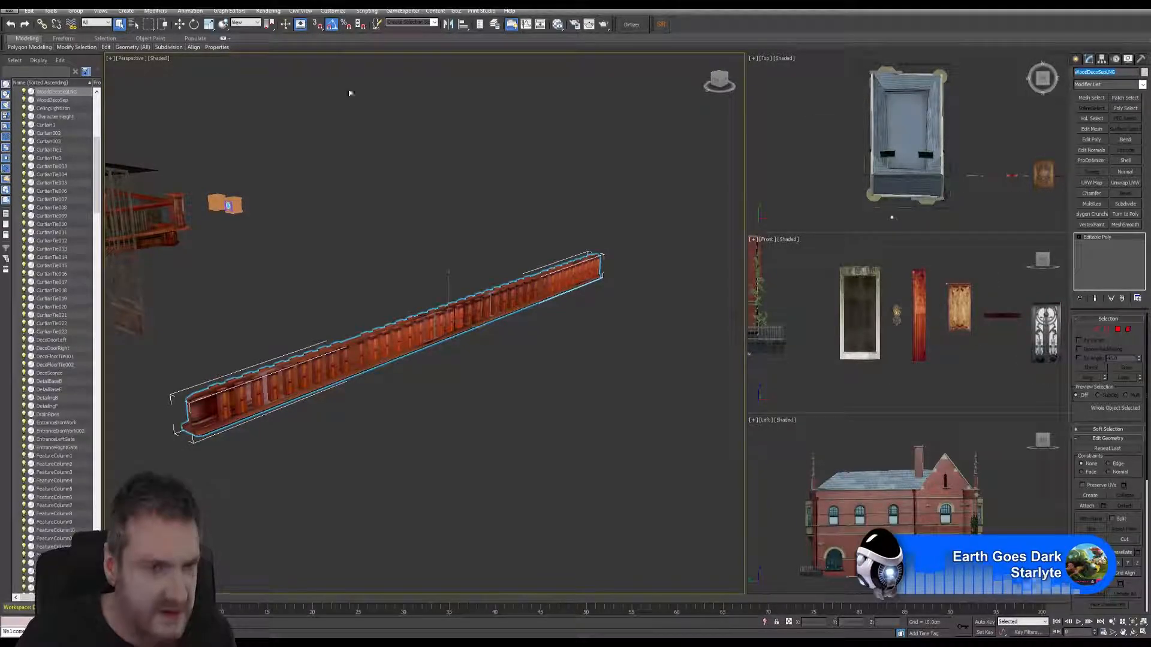
# Export only the selected separator as the FBX file WoodDecoSepLNG into a new WoodDecoSepLNG folder inside Exports.
pyautogui.click(10, 9)
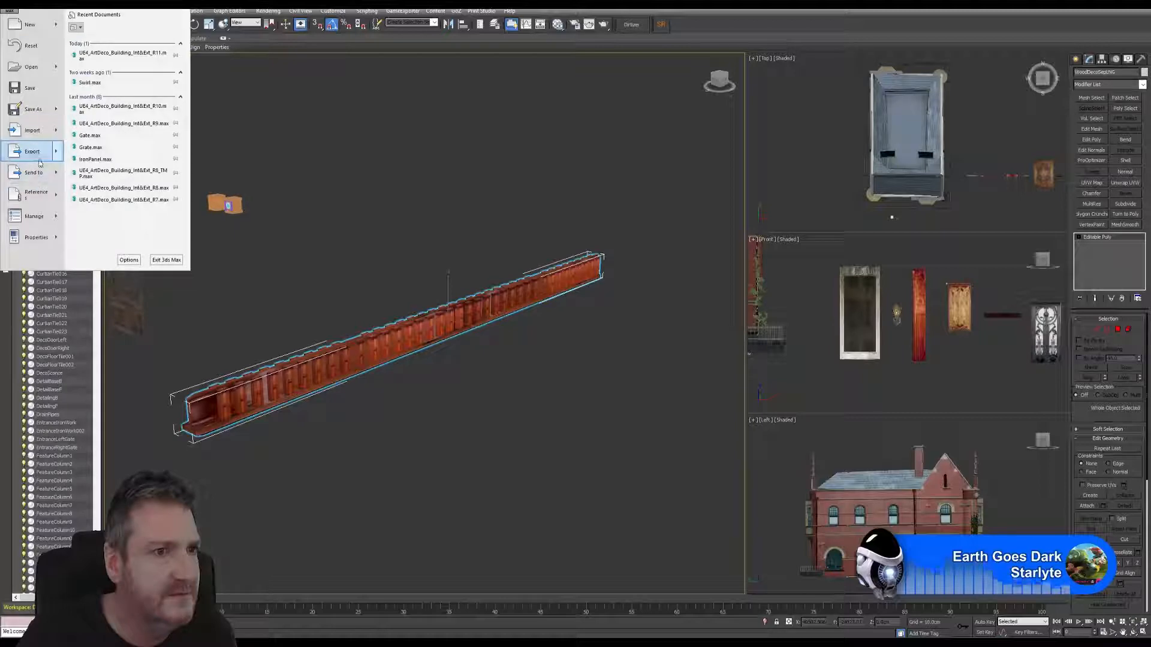
pyautogui.click(372, 121)
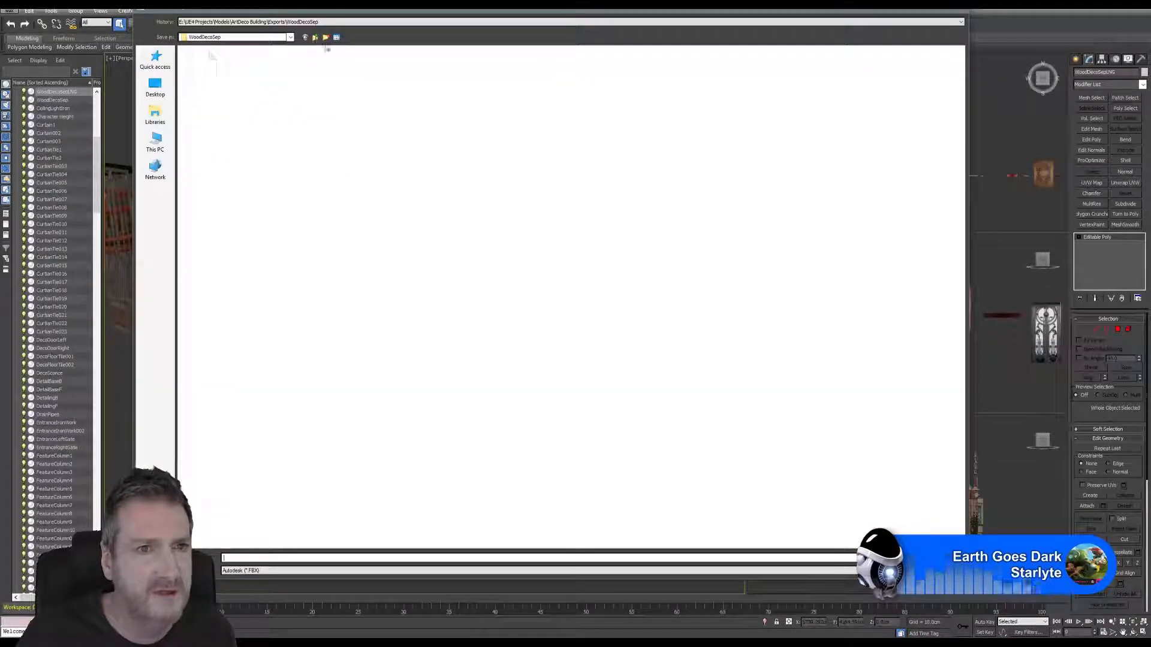
pyautogui.rightClick(488, 205)
pyautogui.moveTo(496, 304)
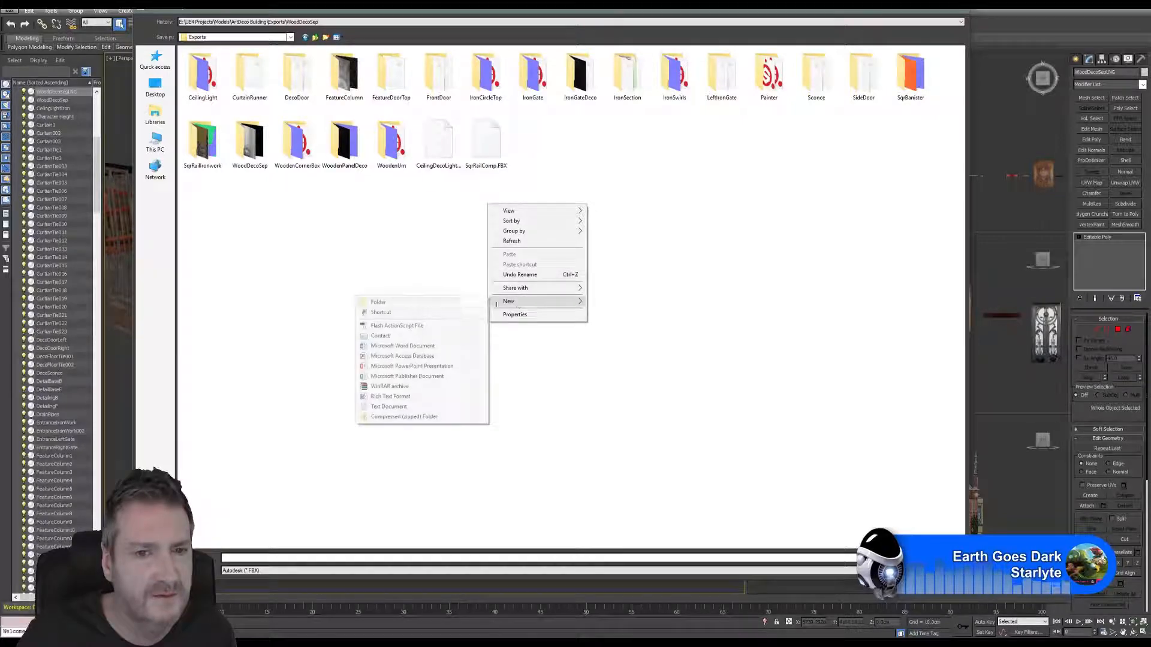
pyautogui.click(384, 302)
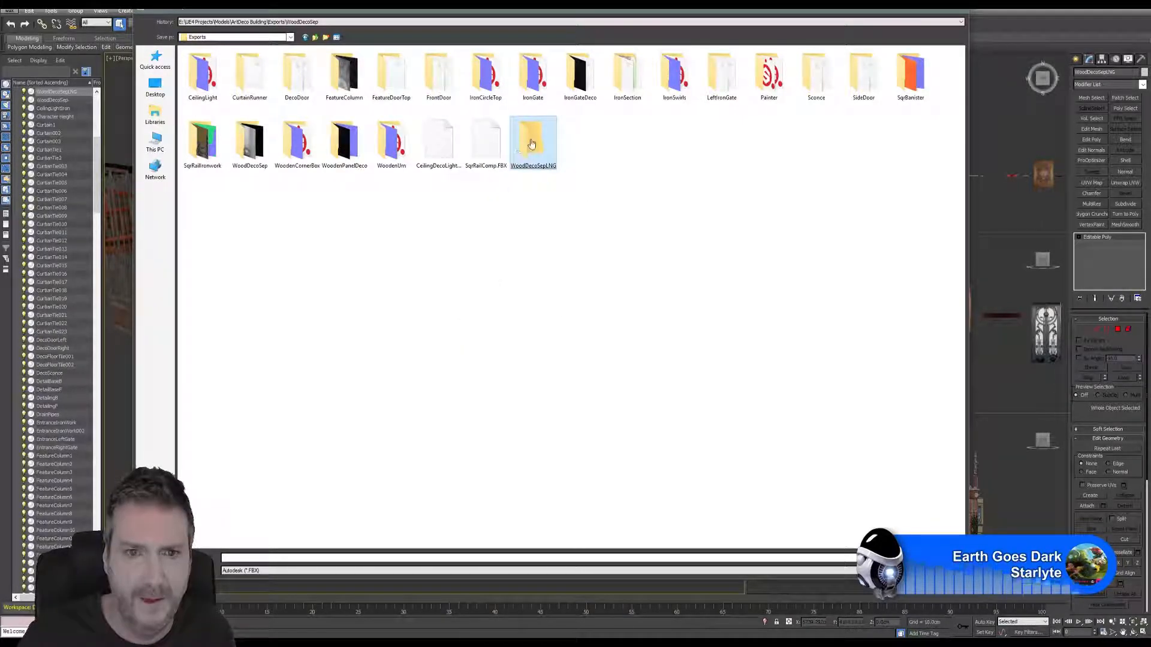
pyautogui.press('Return')
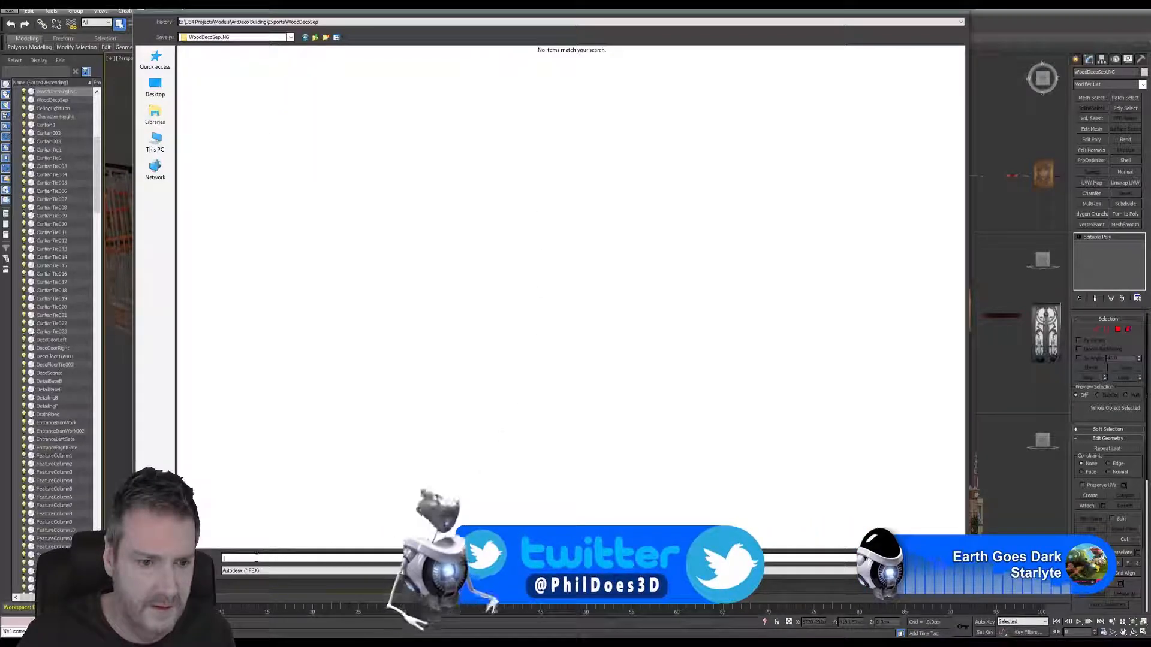
pyautogui.write('WoodDecoSepLNG')
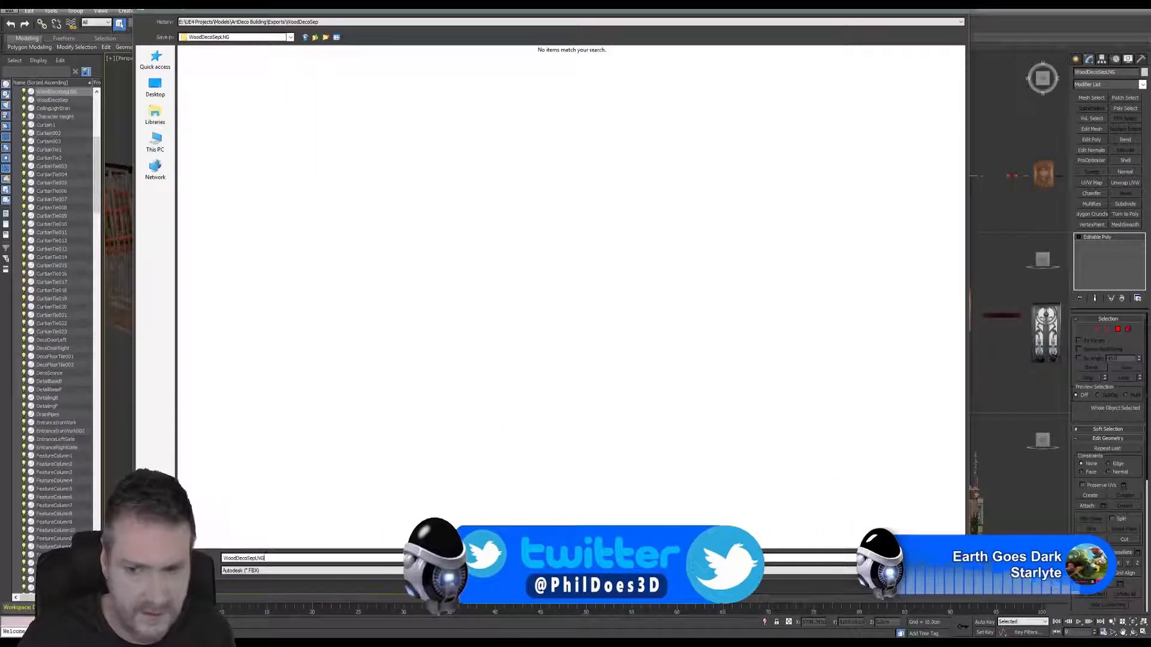
pyautogui.press('Return')
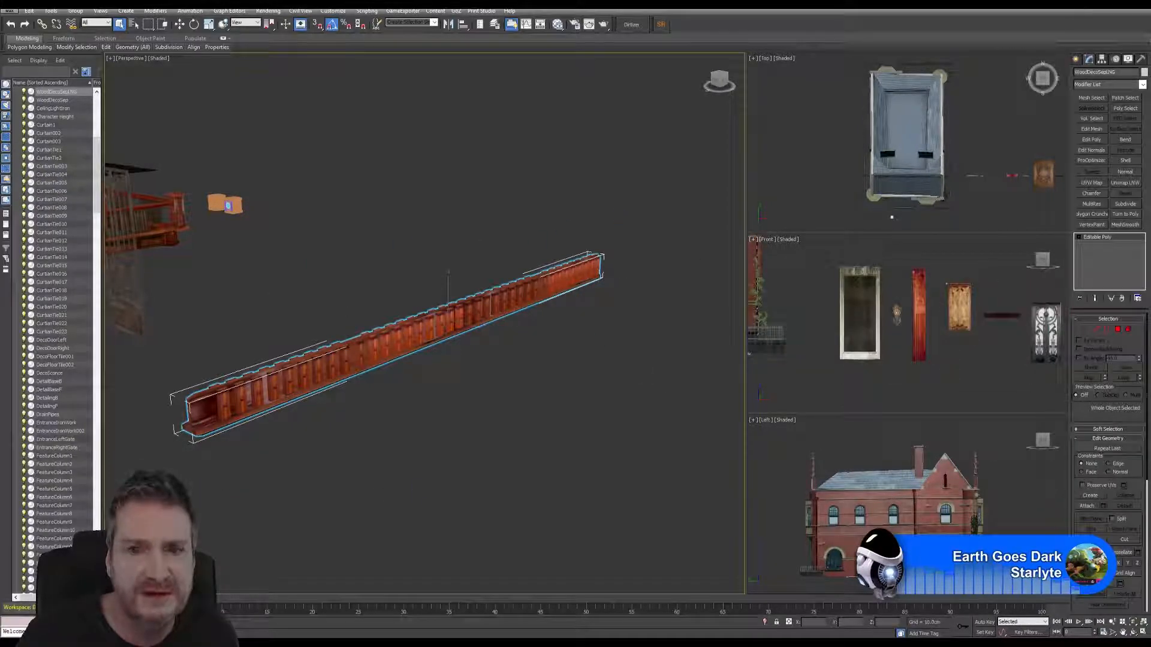
# Switch to Unreal Editor and import the FBX from the WoodDecoSepLNG export folder into Models/Building with the current import options.
pyautogui.press('super+d')
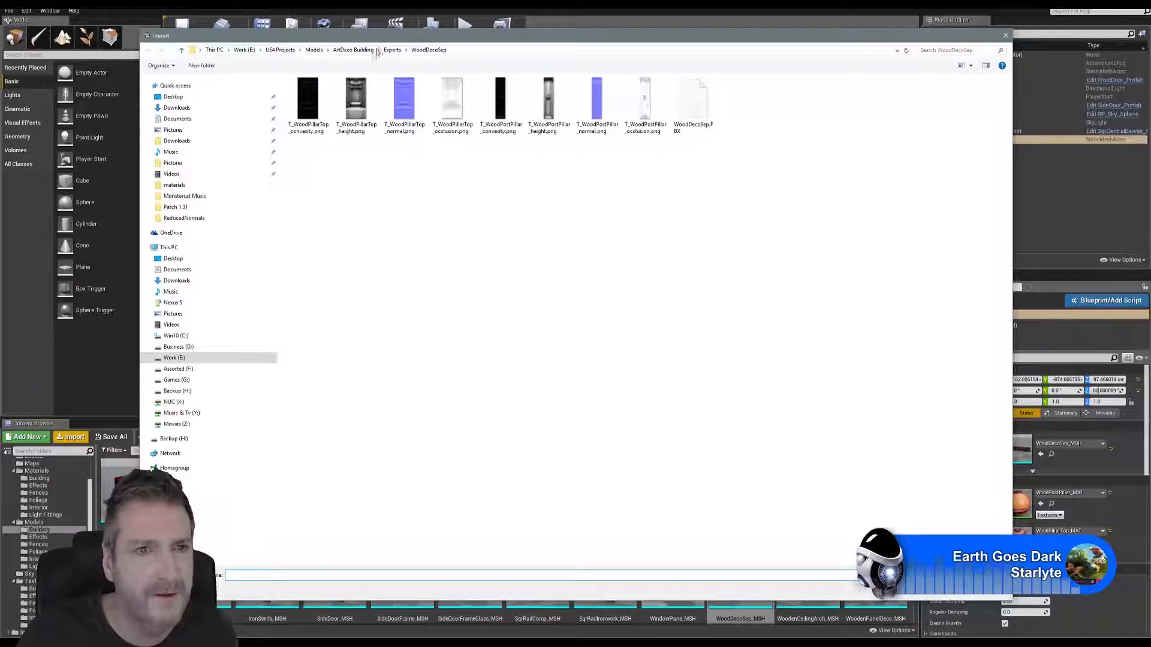
pyautogui.click(392, 50)
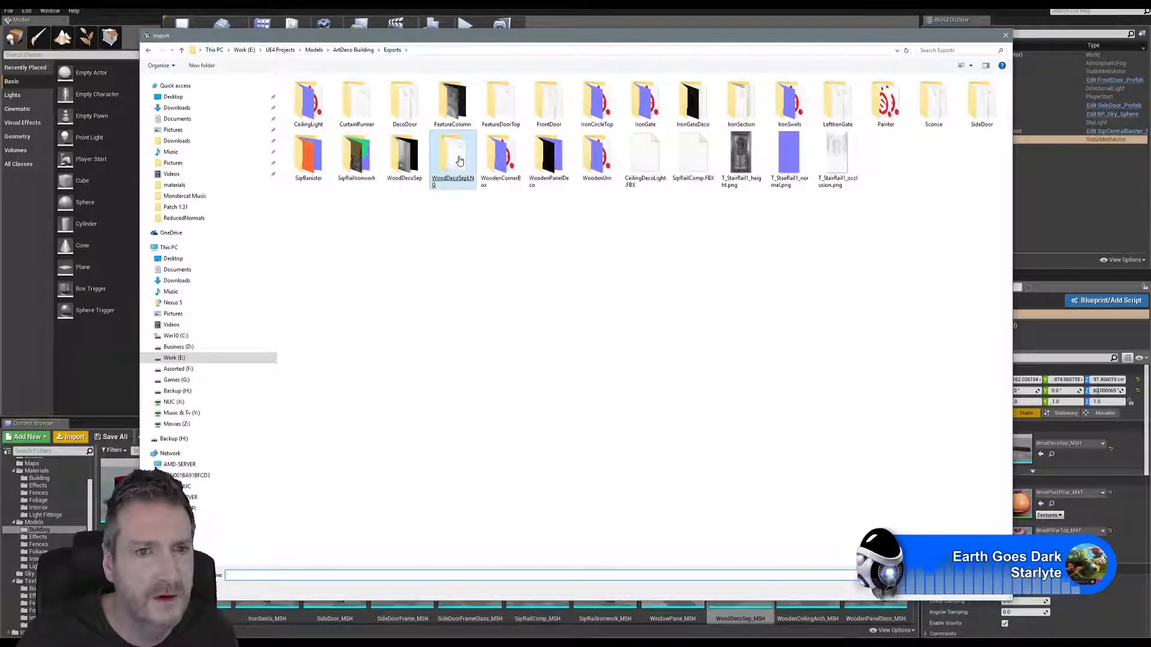
pyautogui.doubleClick(301, 99)
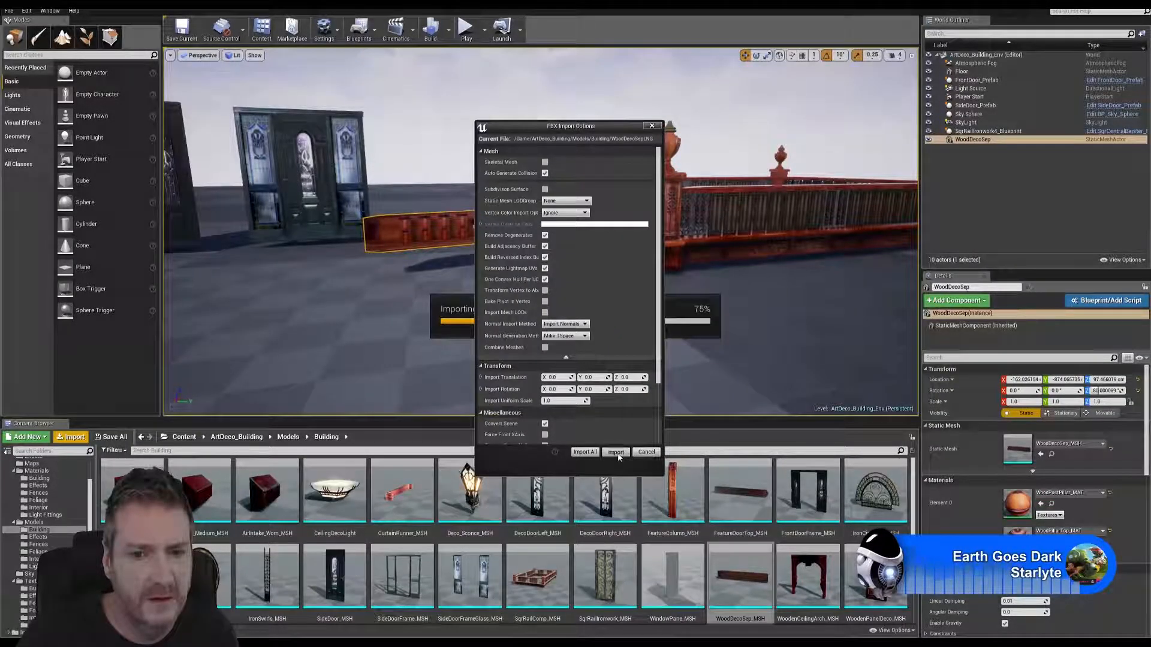
pyautogui.click(616, 453)
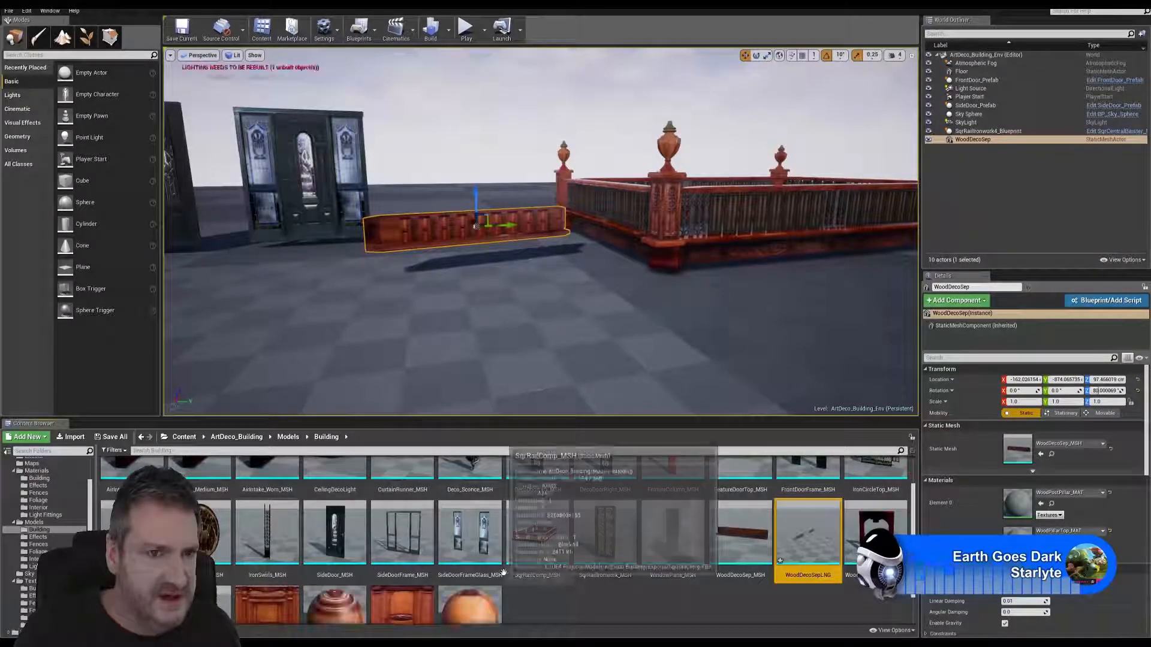
# Open the imported WoodDecoSepLNG mesh, examine its panel faces from several angles and close the mesh editor.
pyautogui.doubleClick(802, 535)
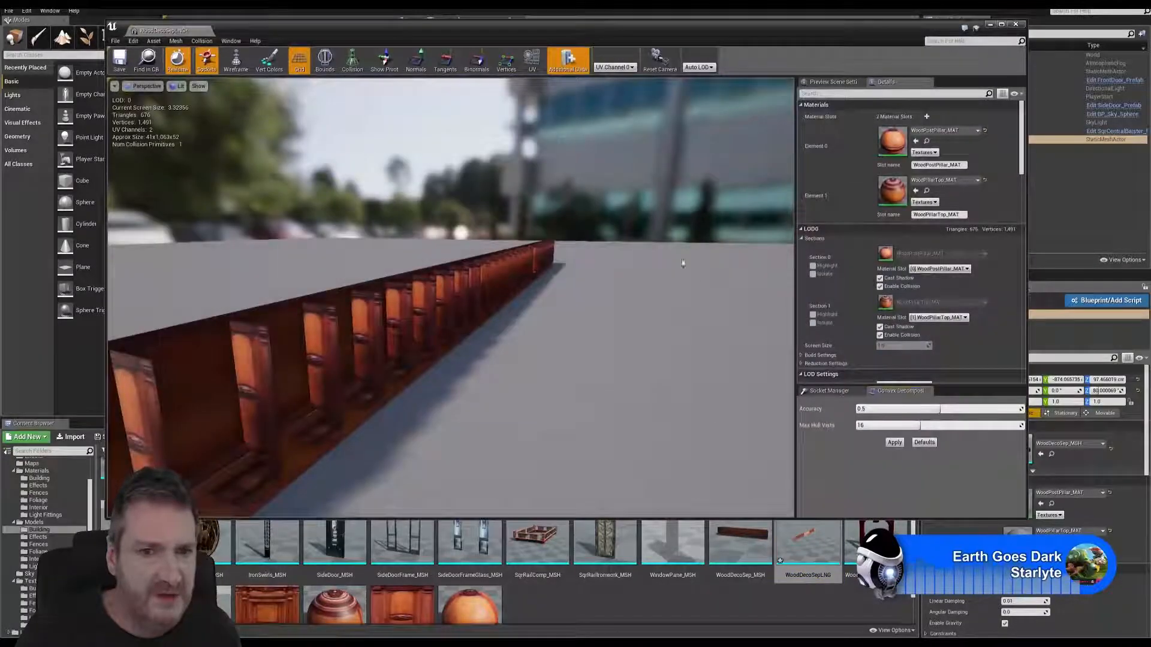
pyautogui.moveTo(587, 352); pyautogui.dragTo(491, 363)
pyautogui.moveTo(492, 363); pyautogui.dragTo(501, 242, button='right')
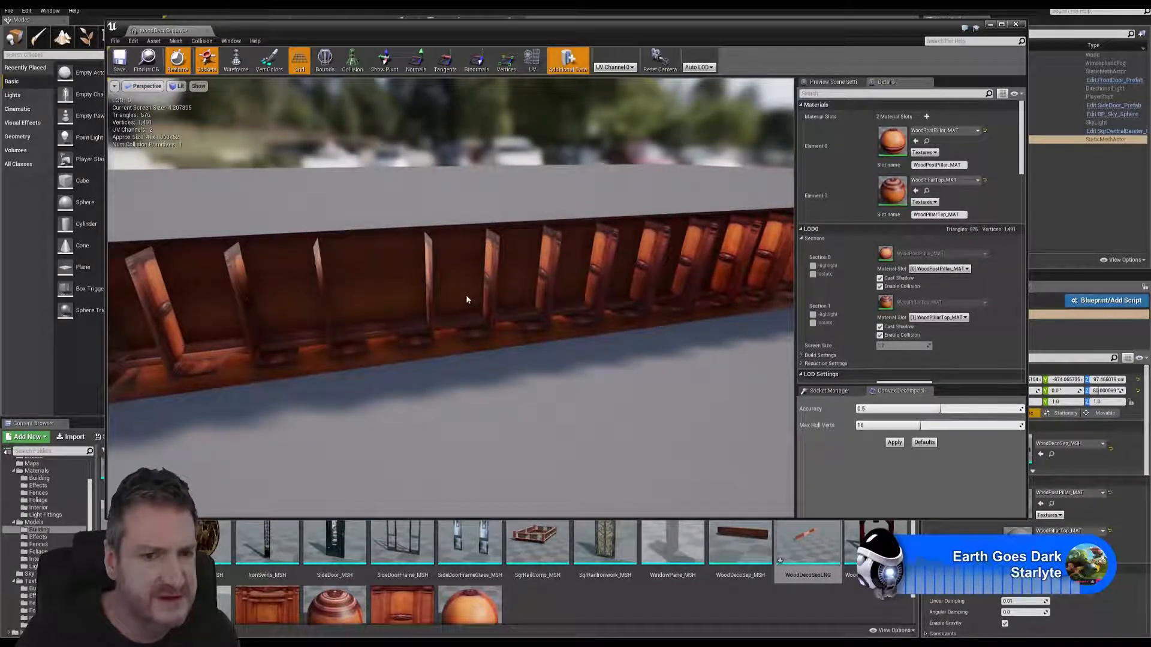
pyautogui.moveTo(467, 300); pyautogui.dragTo(625, 225, button='right')
pyautogui.click(1016, 24)
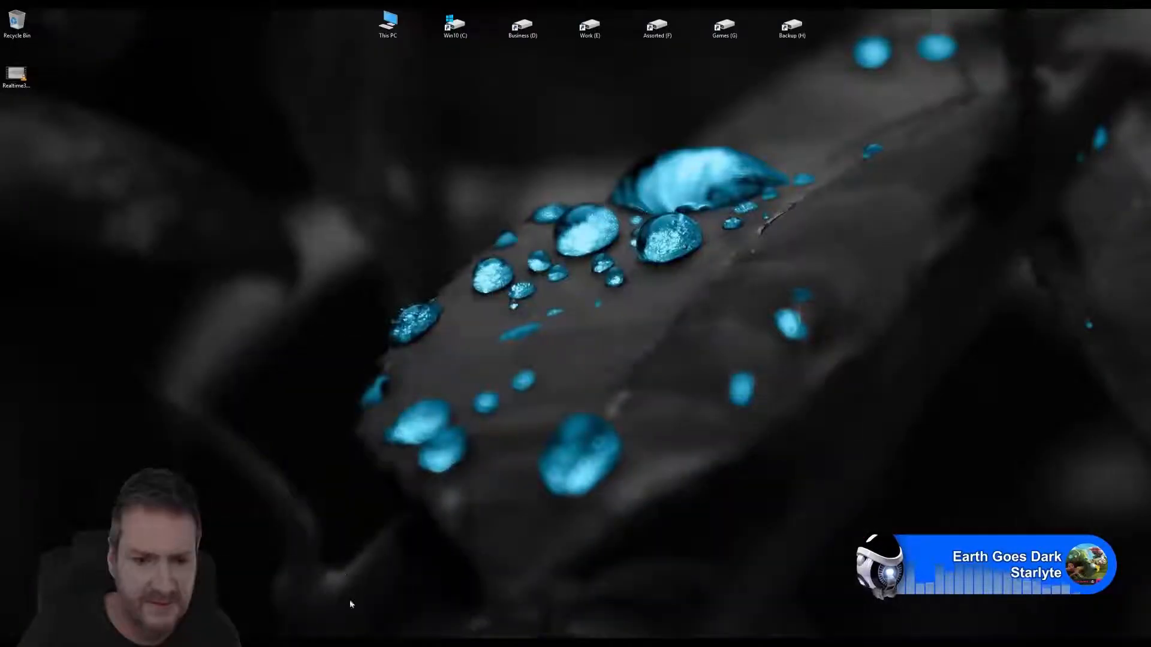
# Switch back to 3ds Max, apply a Normal modifier with Unify Normals and Flip Normals to the separator, and collapse the stack.
pyautogui.hotkey('alt', 'Tab')
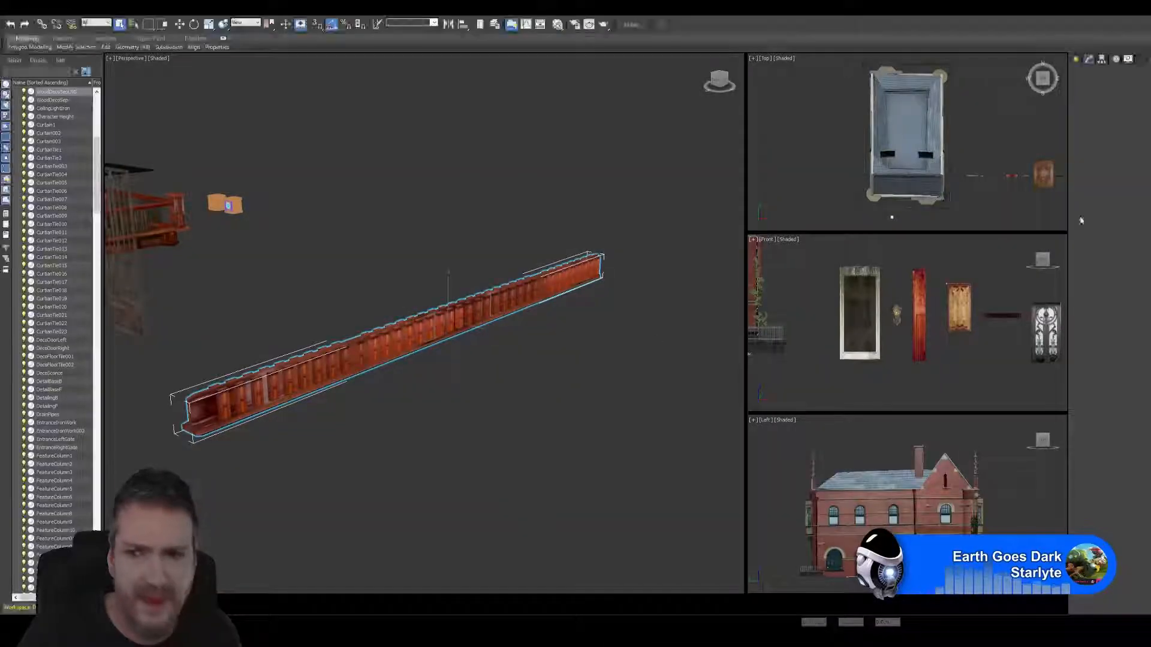
pyautogui.click(1125, 173)
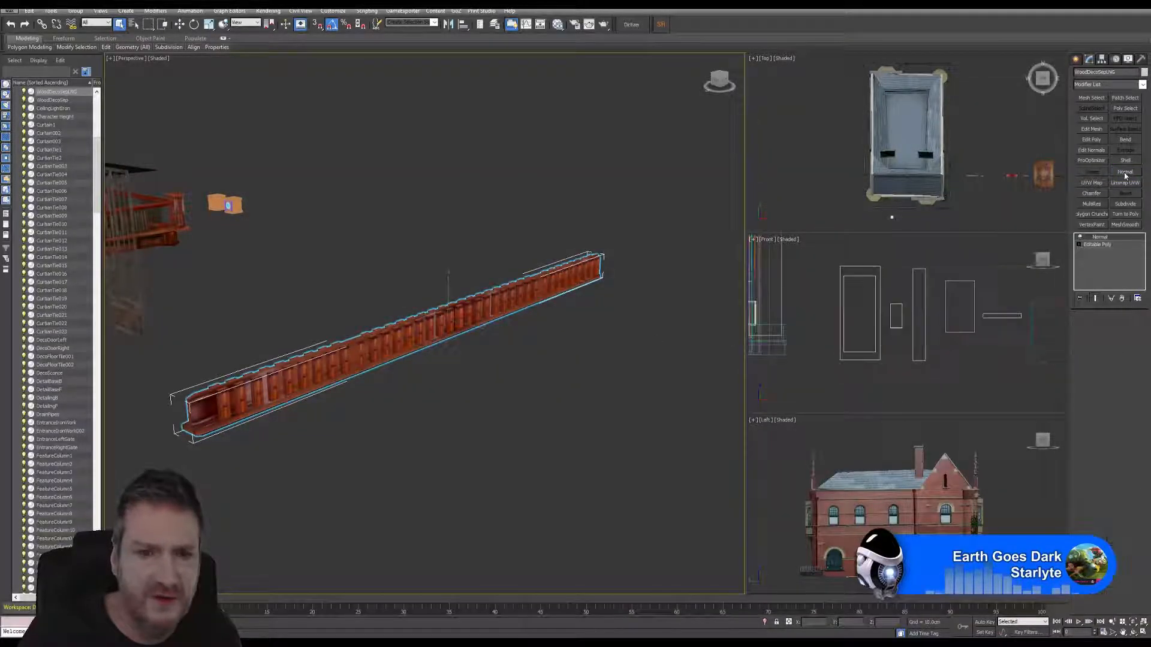
pyautogui.click(1113, 332)
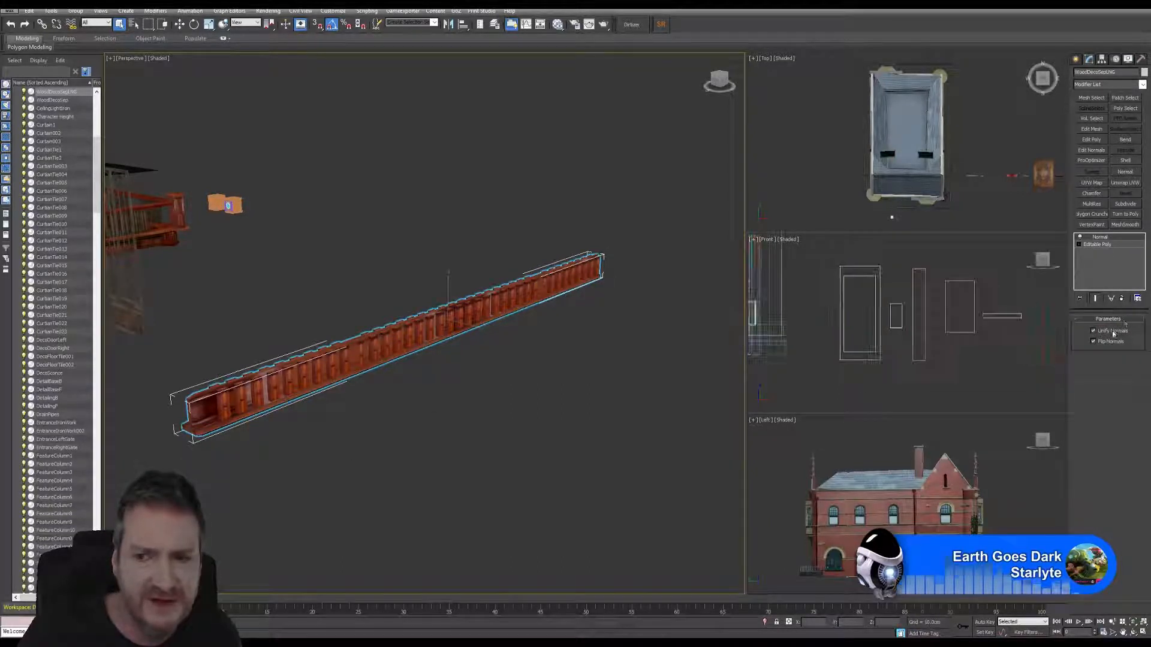
pyautogui.moveTo(1099, 241); pyautogui.dragTo(1085, 267)
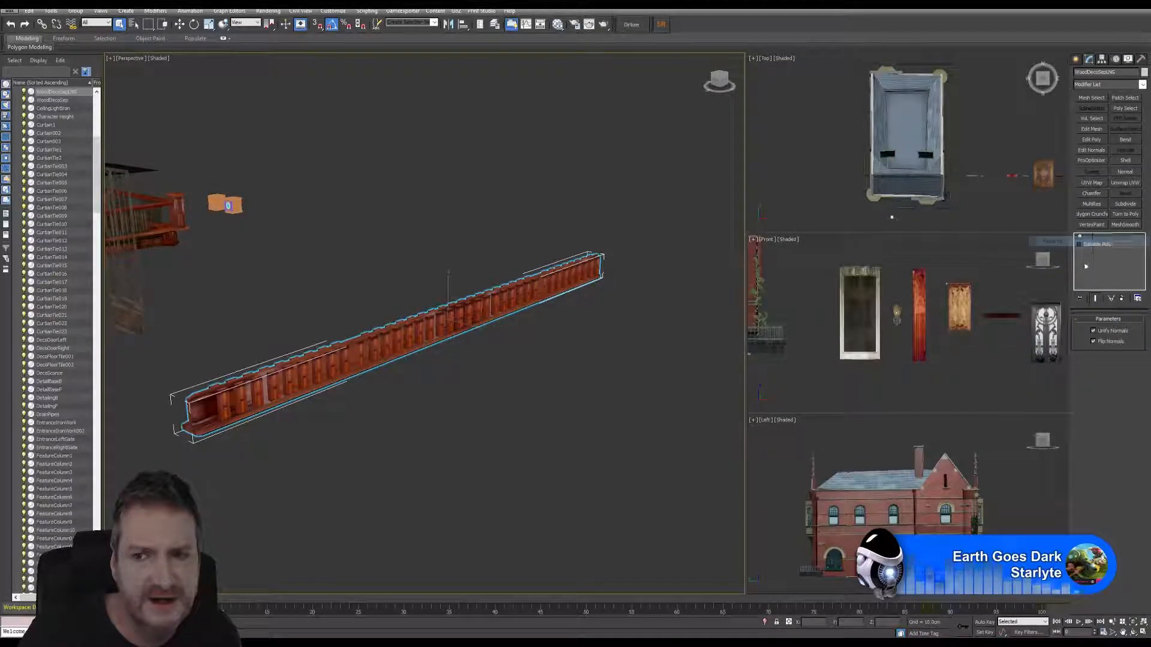
pyautogui.rightClick(1100, 242)
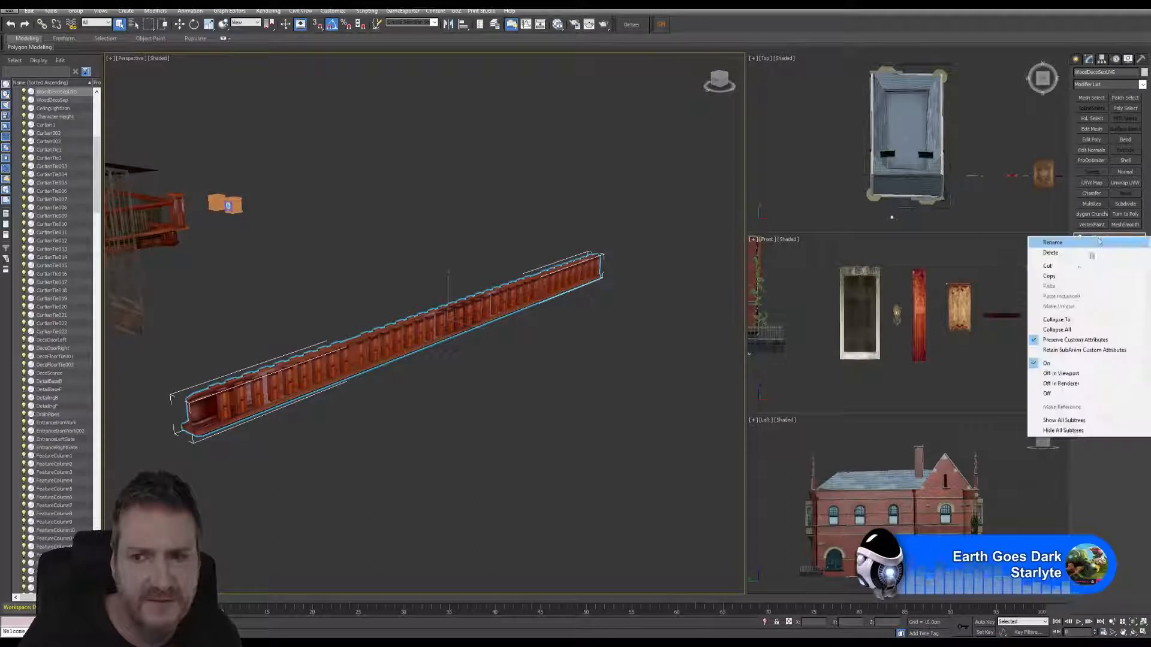
pyautogui.click(1055, 328)
pyautogui.click(624, 349)
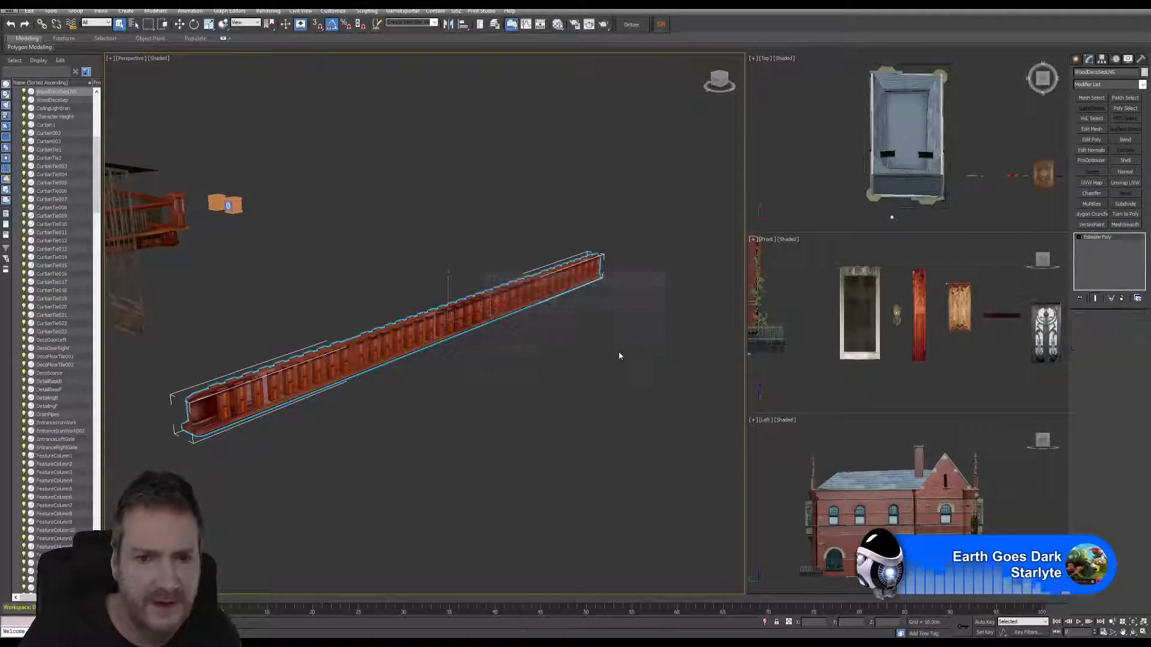
# Export the selected separator again, overwriting WoodDecoSepLNG.FBX in its export folder.
pyautogui.click(10, 12)
pyautogui.moveTo(52, 158)
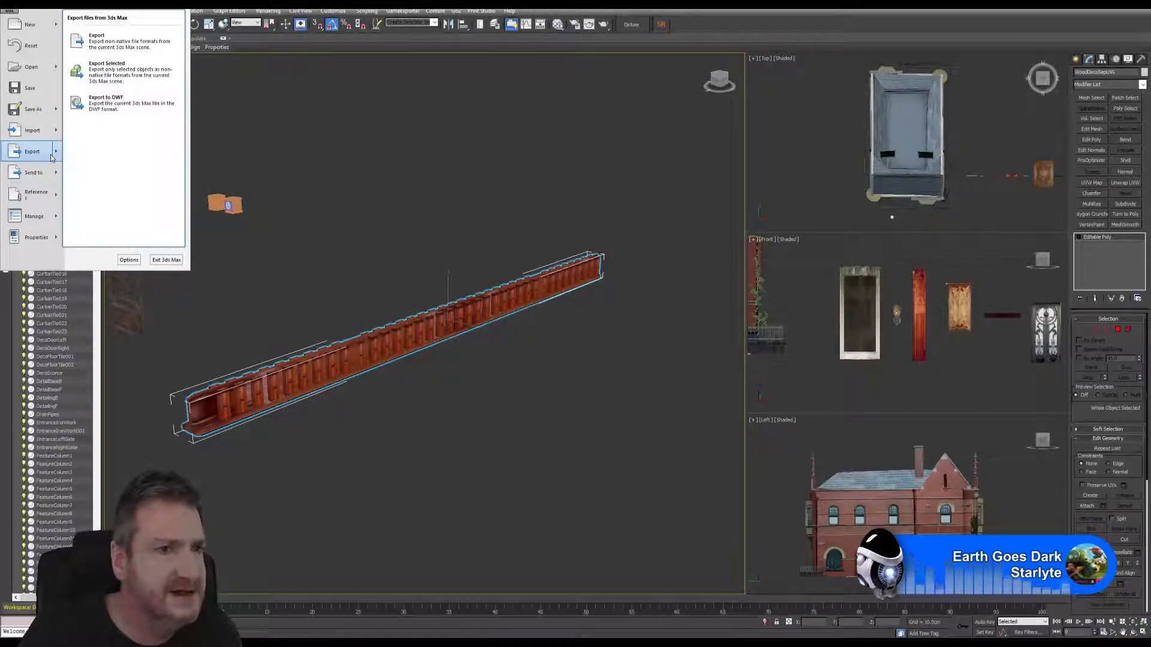
pyautogui.click(108, 74)
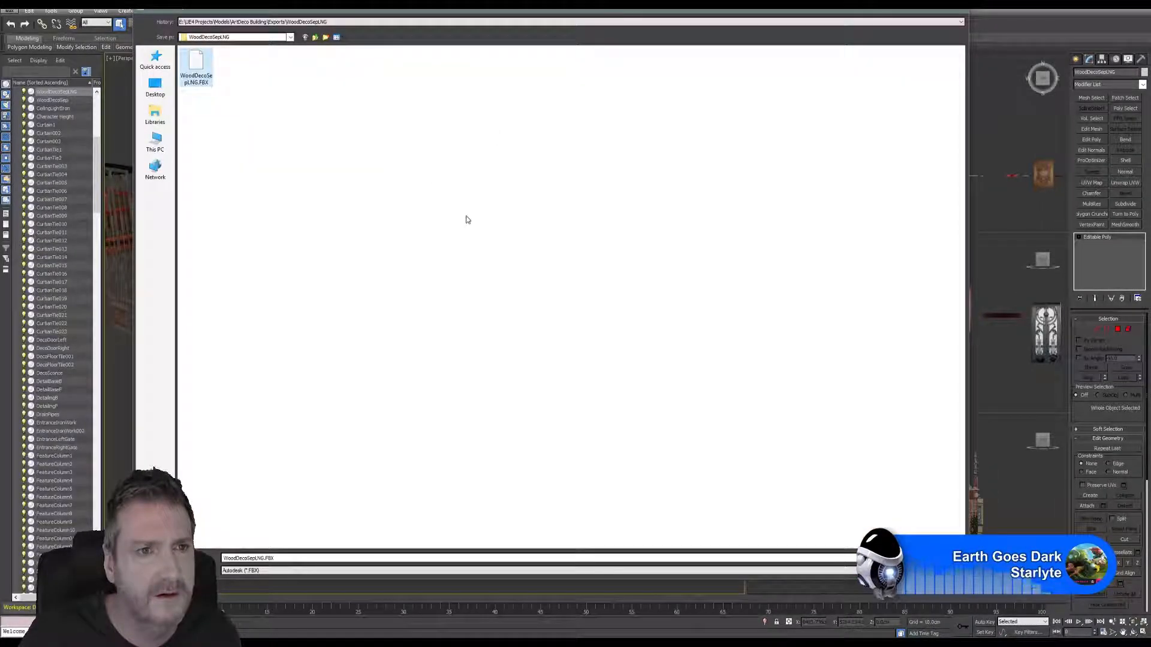
pyautogui.press('Return')
pyautogui.click(607, 363)
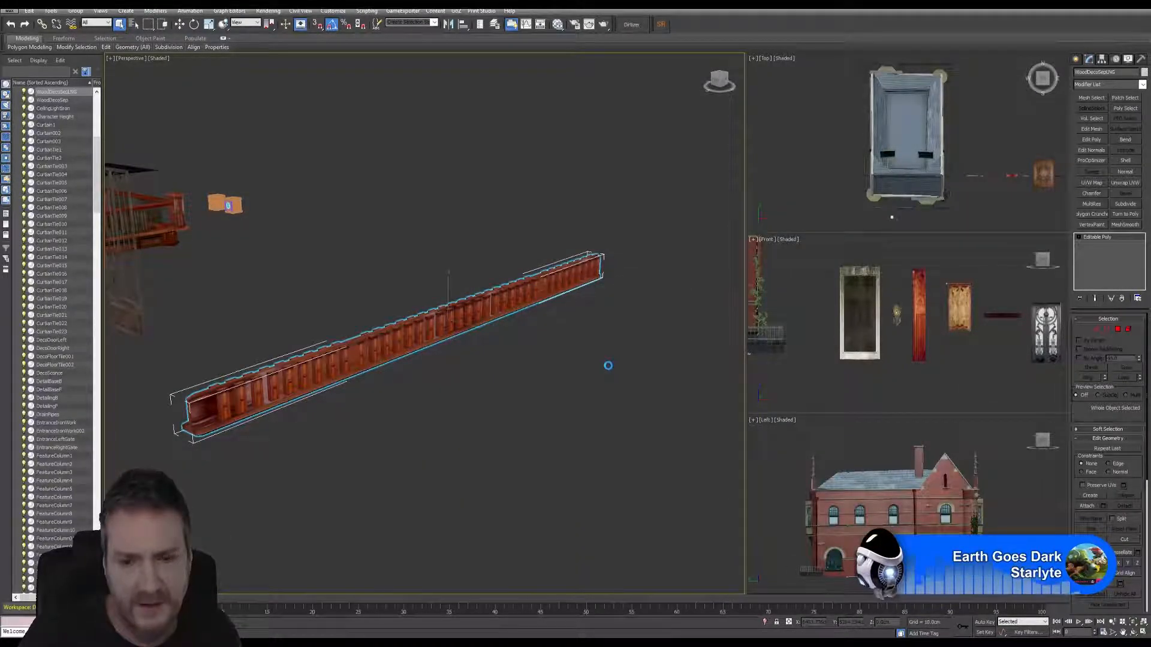
pyautogui.click(638, 443)
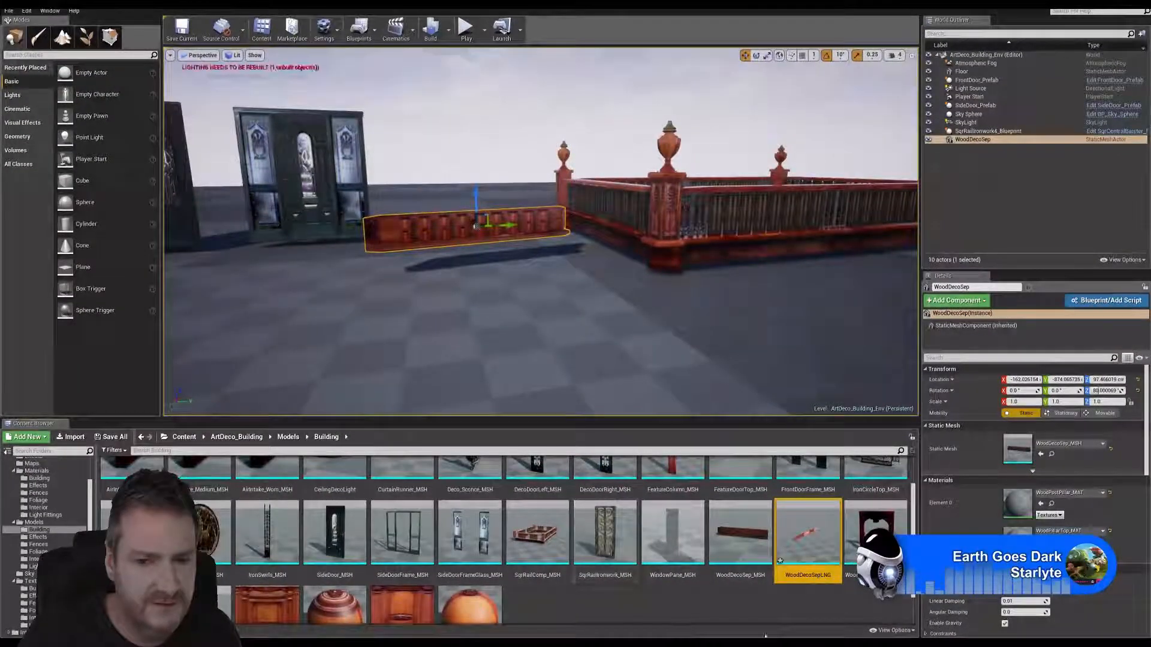
# Reimport the WoodDecoSepLNG static mesh in Unreal Editor and check its panel faces in the mesh editor.
pyautogui.rightClick(804, 530)
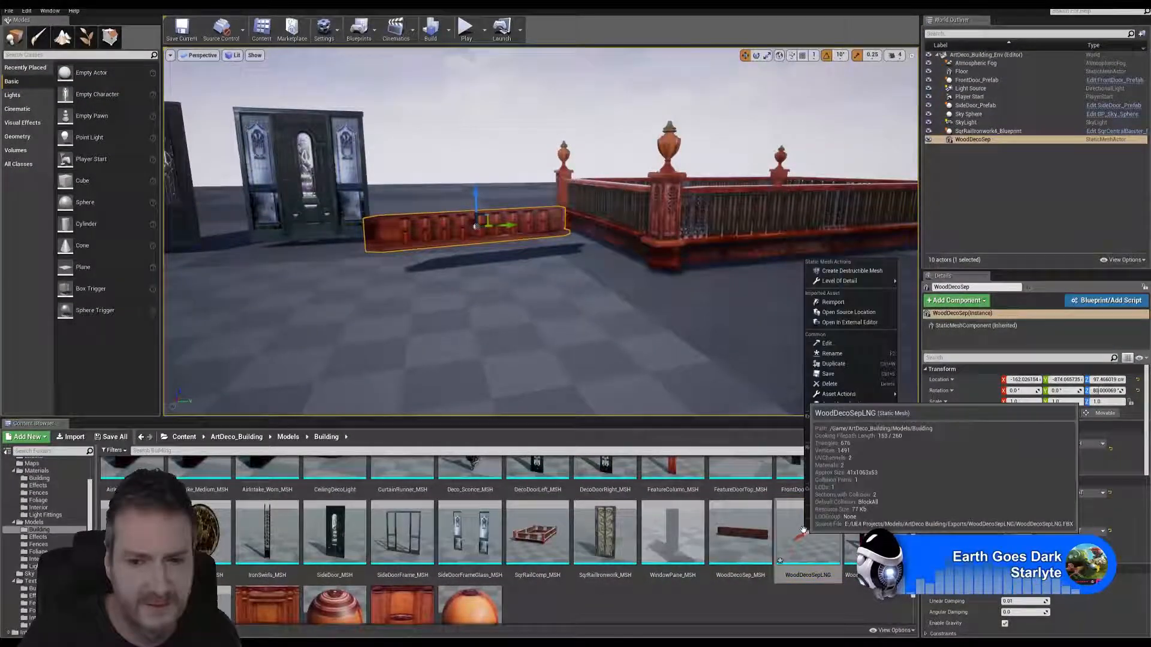
pyautogui.click(830, 302)
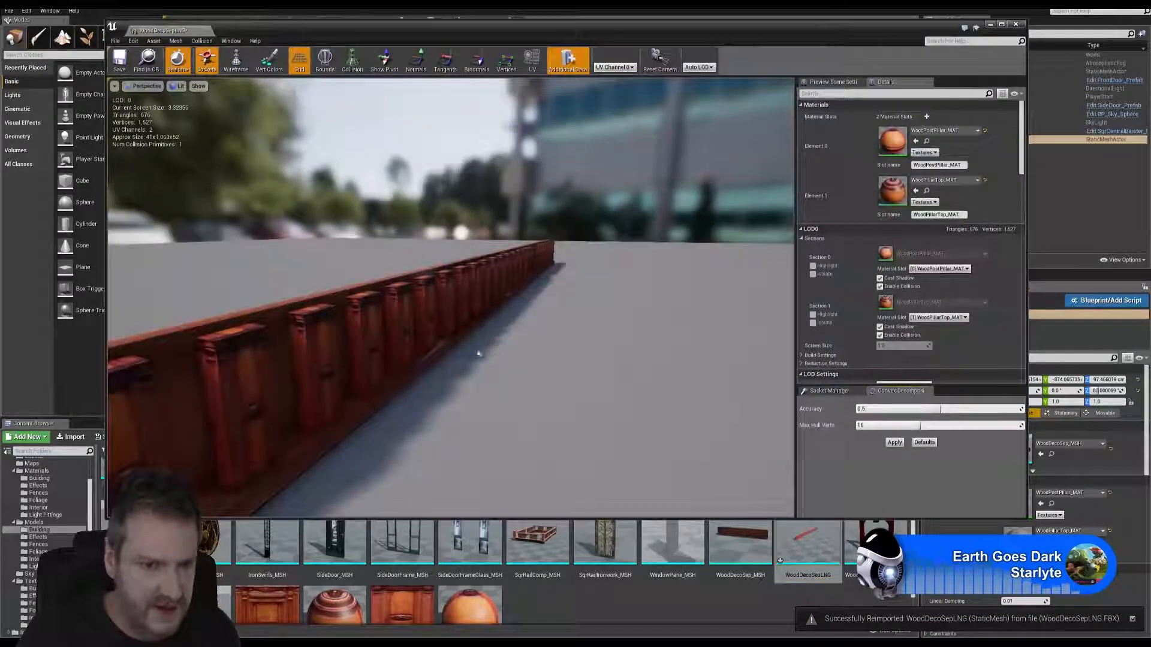
pyautogui.moveTo(480, 352); pyautogui.dragTo(414, 408)
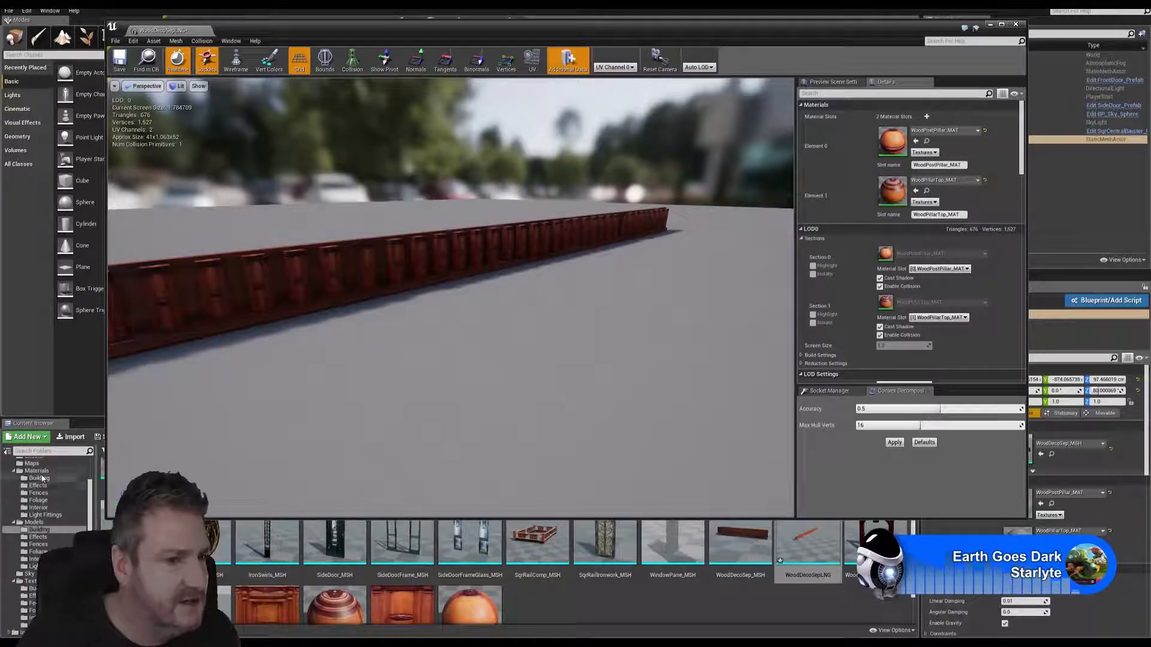
# Assign WoodPostPillar_MAT to Element 0 and WoodPillarTop_MAT to Element 1 from the Building materials, and save the mesh.
pyautogui.click(39, 478)
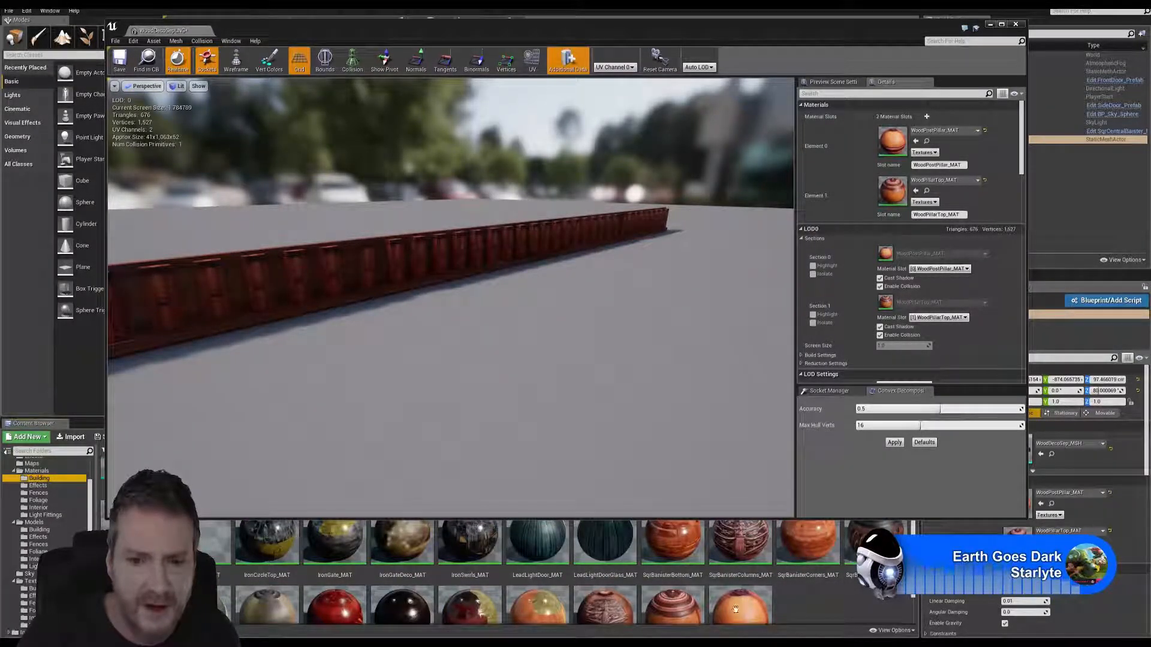
pyautogui.moveTo(735, 609); pyautogui.dragTo(900, 143)
pyautogui.moveTo(679, 607); pyautogui.dragTo(895, 189)
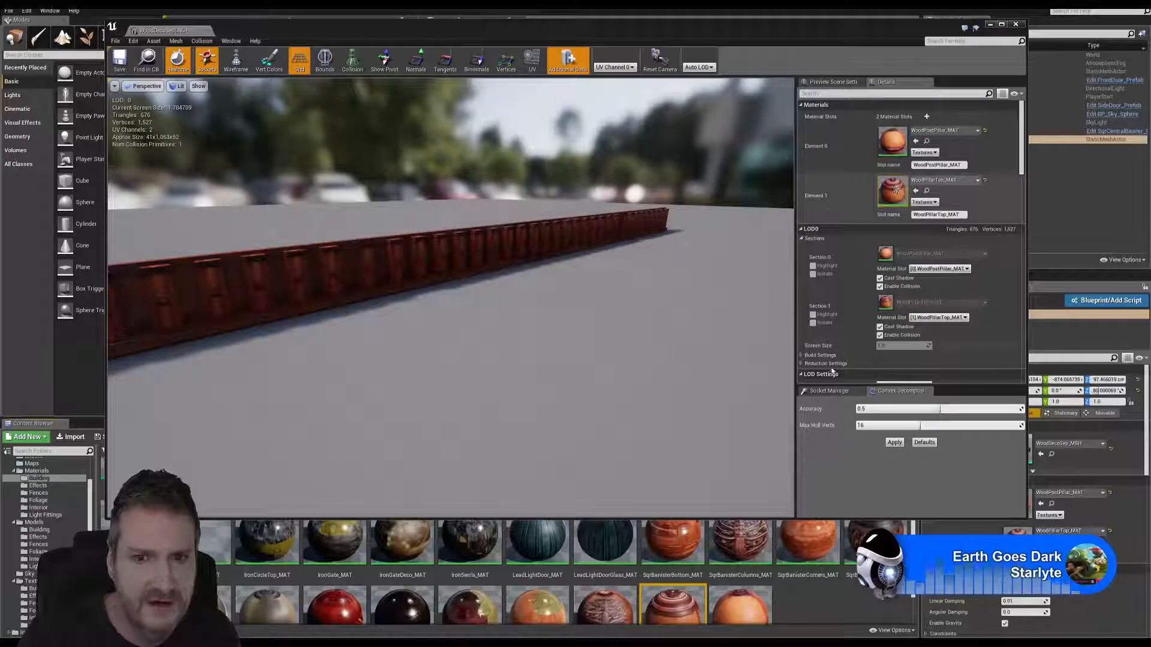
pyautogui.click(119, 60)
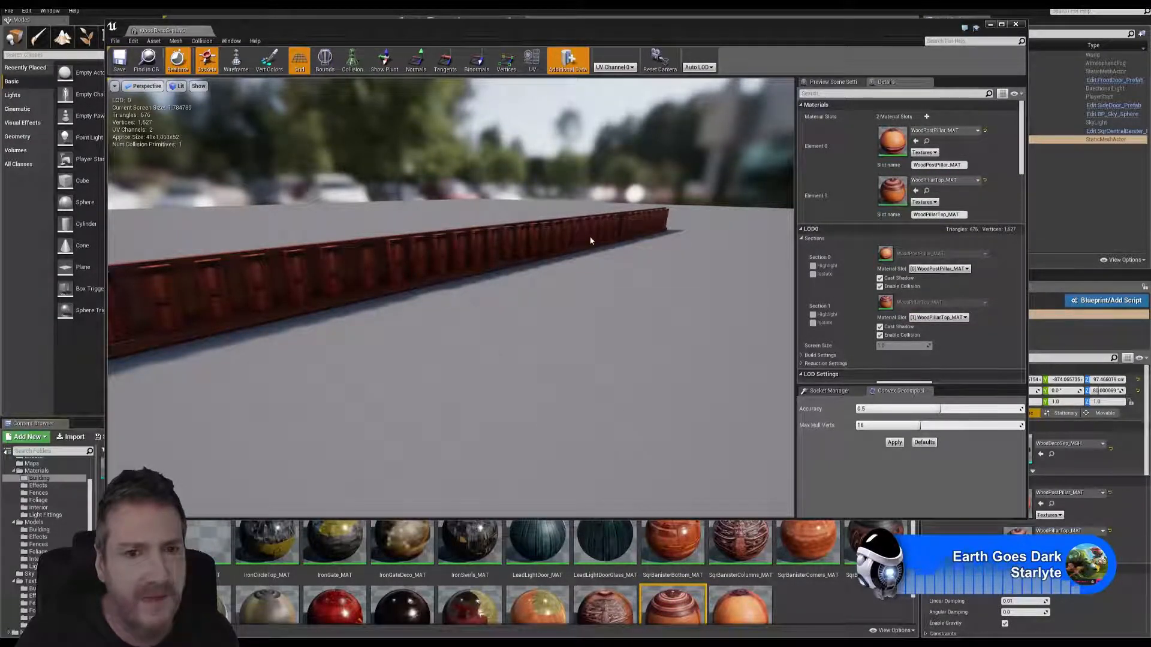
# Close the mesh editor, and delete the WoodPostPillar_MAT material and WoodPostPillar texture from the Models/Building folder.
pyautogui.moveTo(543, 311); pyautogui.dragTo(455, 314)
pyautogui.click(1016, 25)
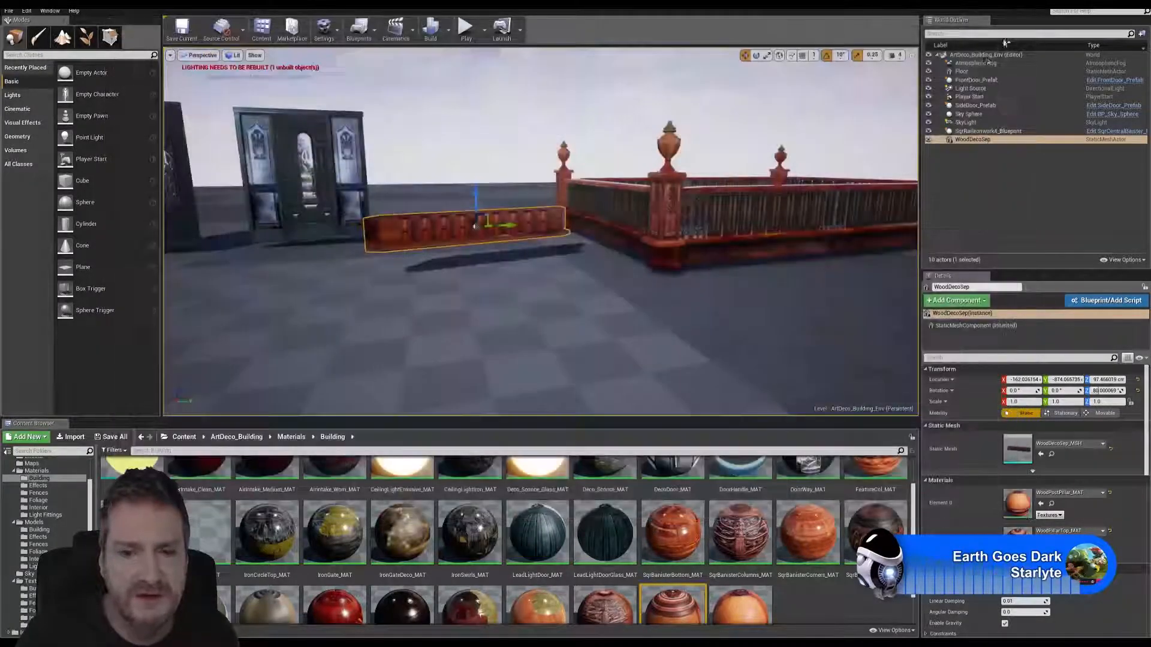
pyautogui.click(40, 531)
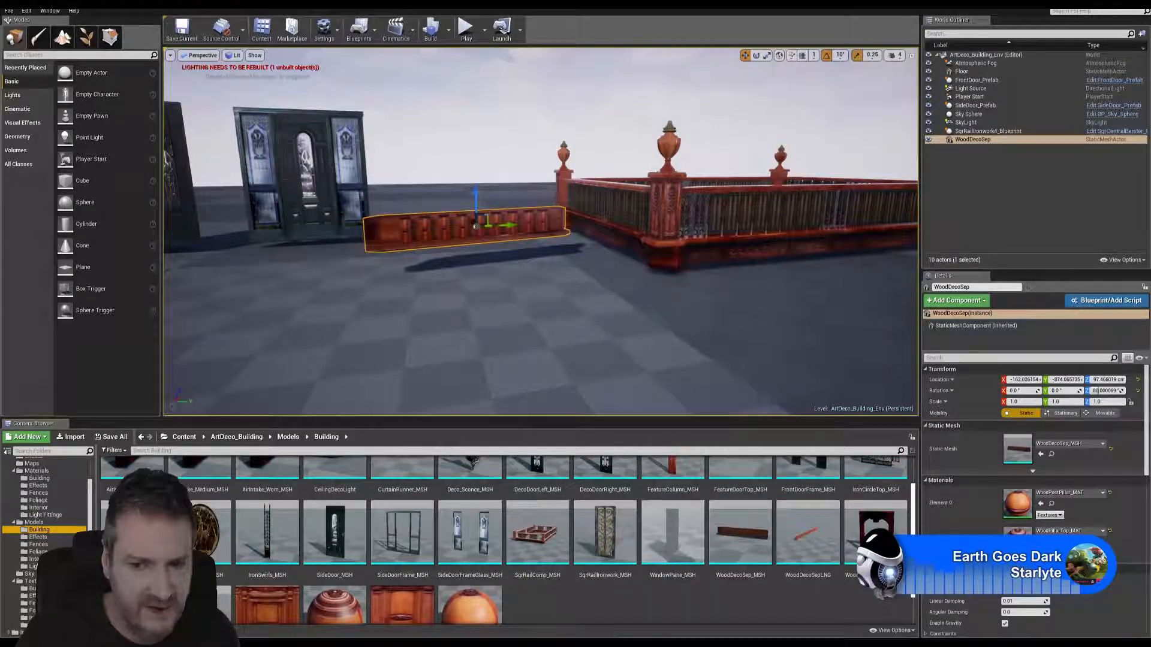
pyautogui.scroll(-2, 474, 576)
pyautogui.click(470, 578)
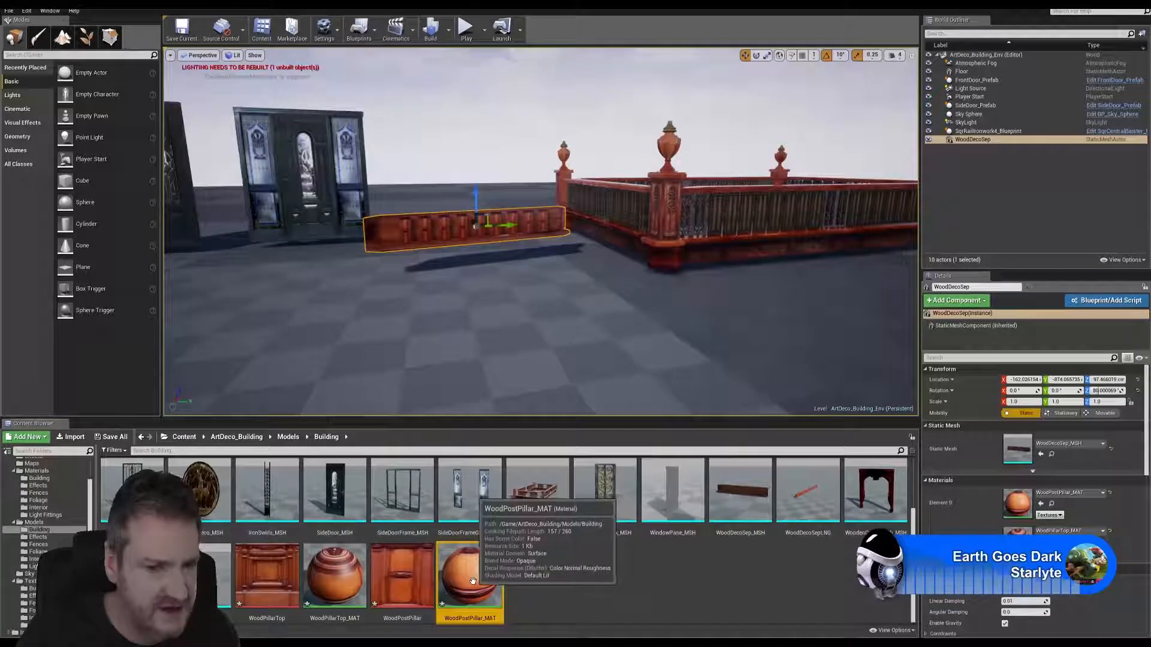
pyautogui.rightClick(473, 581)
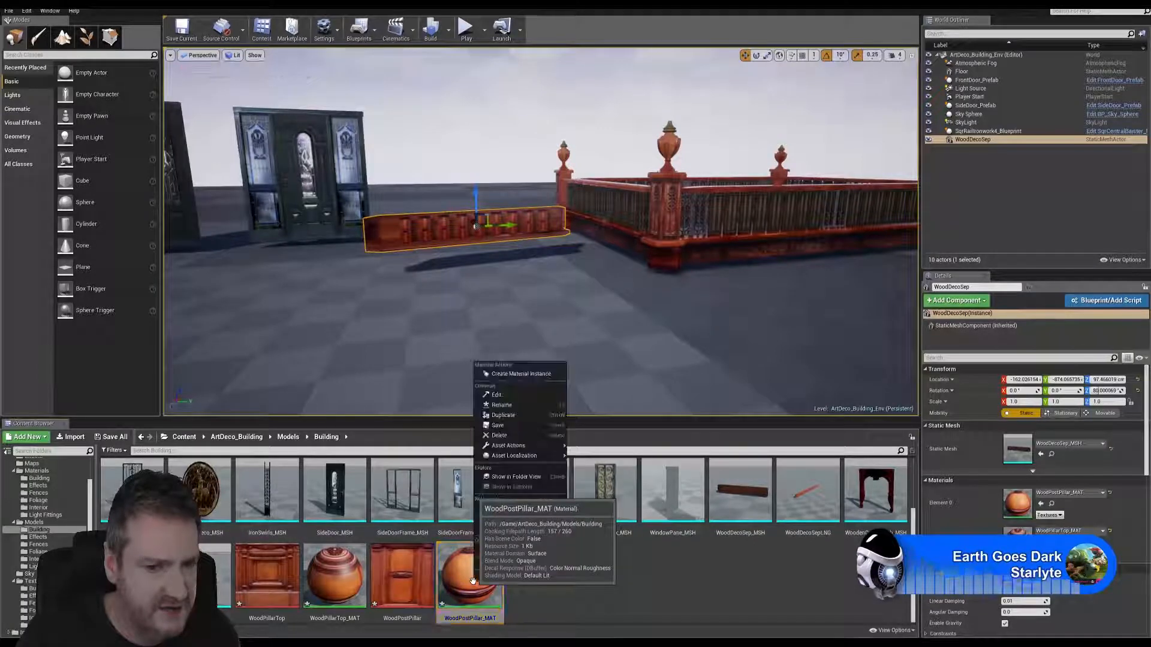
pyautogui.click(508, 435)
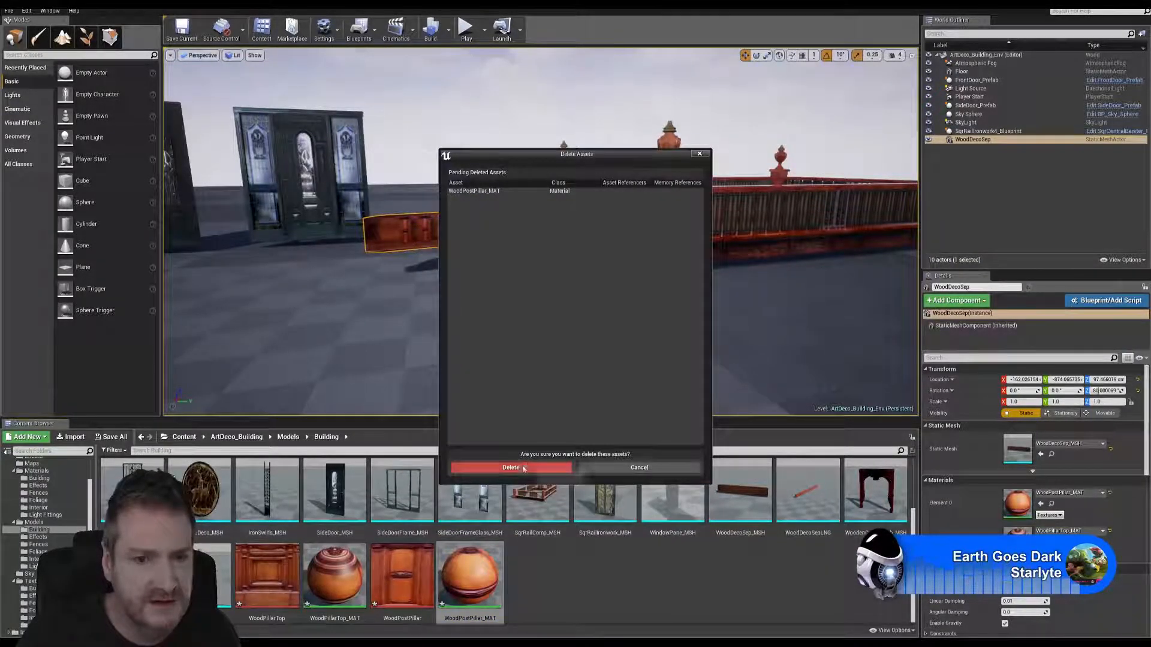
pyautogui.click(523, 468)
pyautogui.rightClick(408, 579)
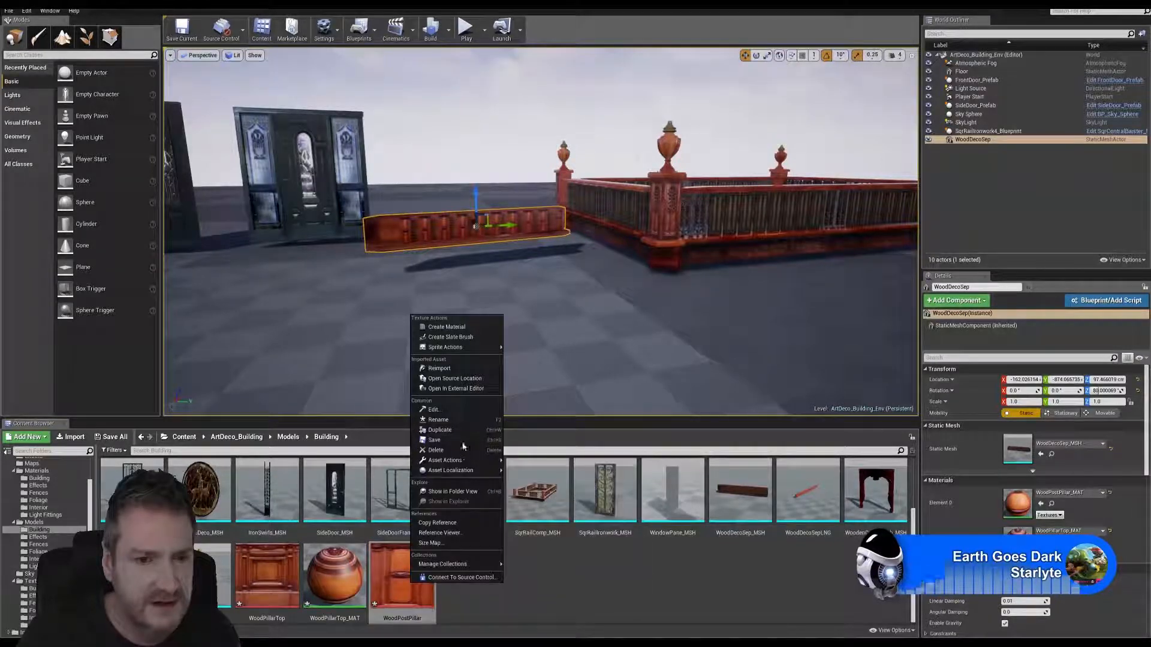
pyautogui.click(456, 450)
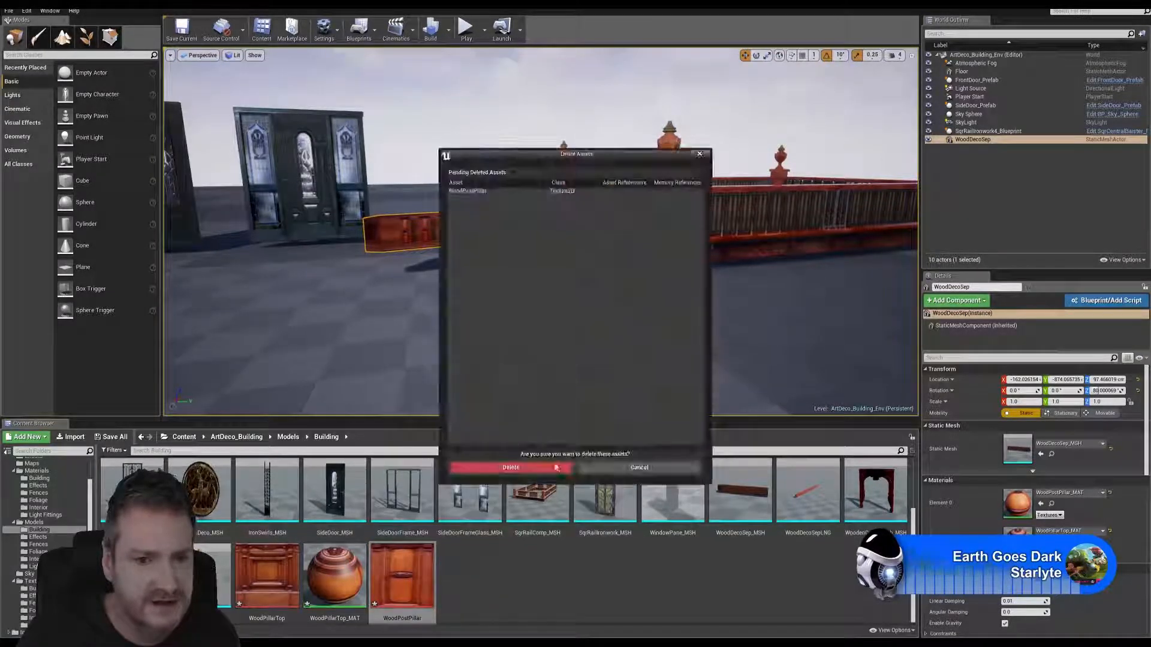
pyautogui.click(556, 468)
# Delete the WoodPillarTop_MAT material and the WoodPillarTop texture from the Models/Building folder.
pyautogui.rightClick(346, 573)
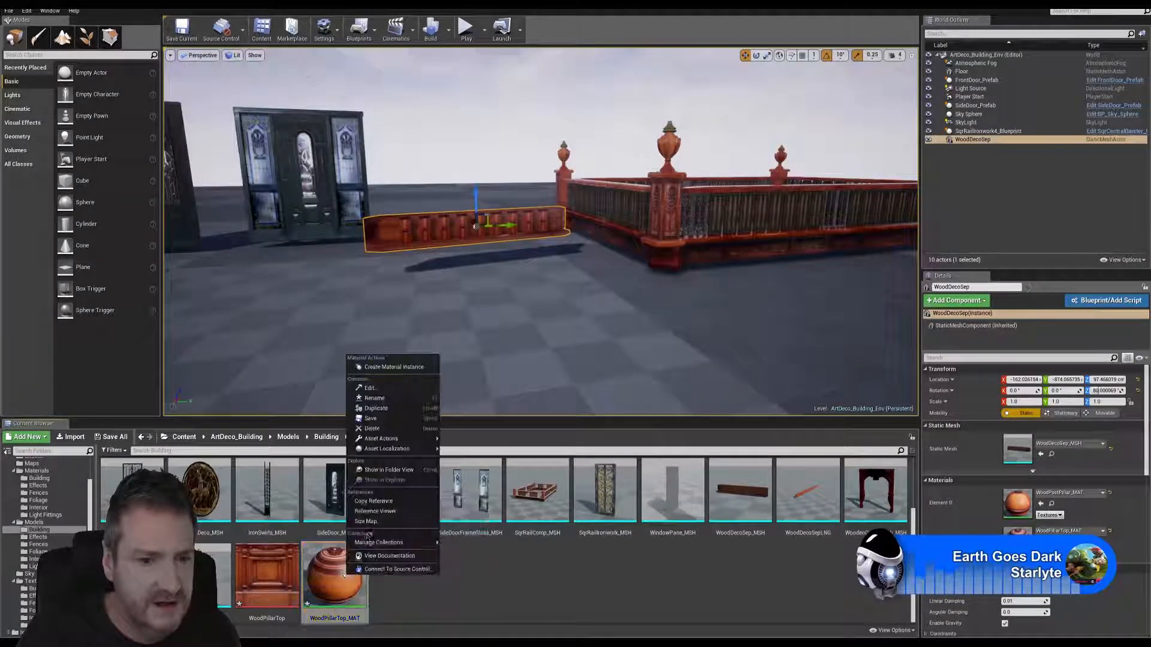
pyautogui.click(371, 429)
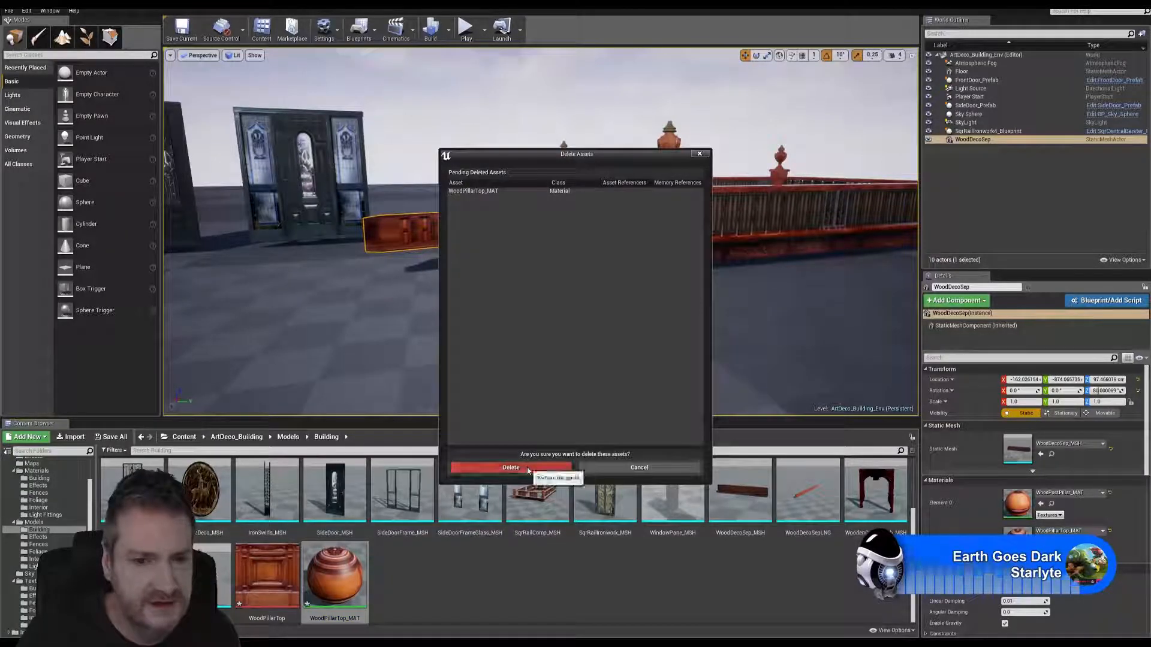
pyautogui.click(527, 468)
pyautogui.rightClick(274, 573)
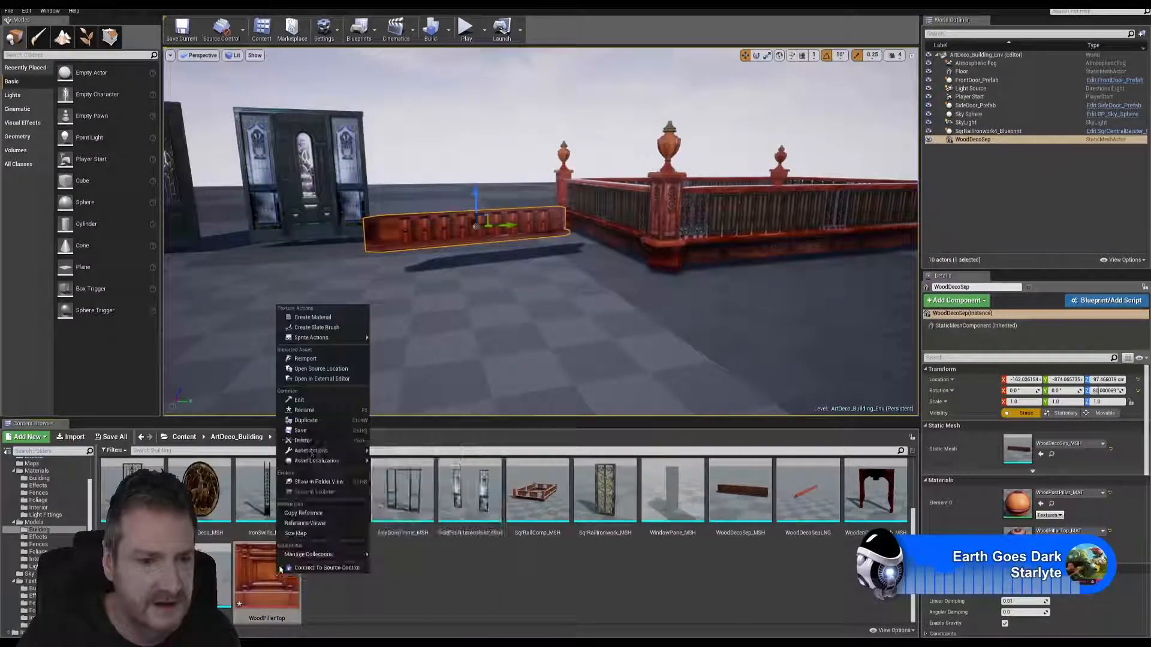
pyautogui.click(311, 441)
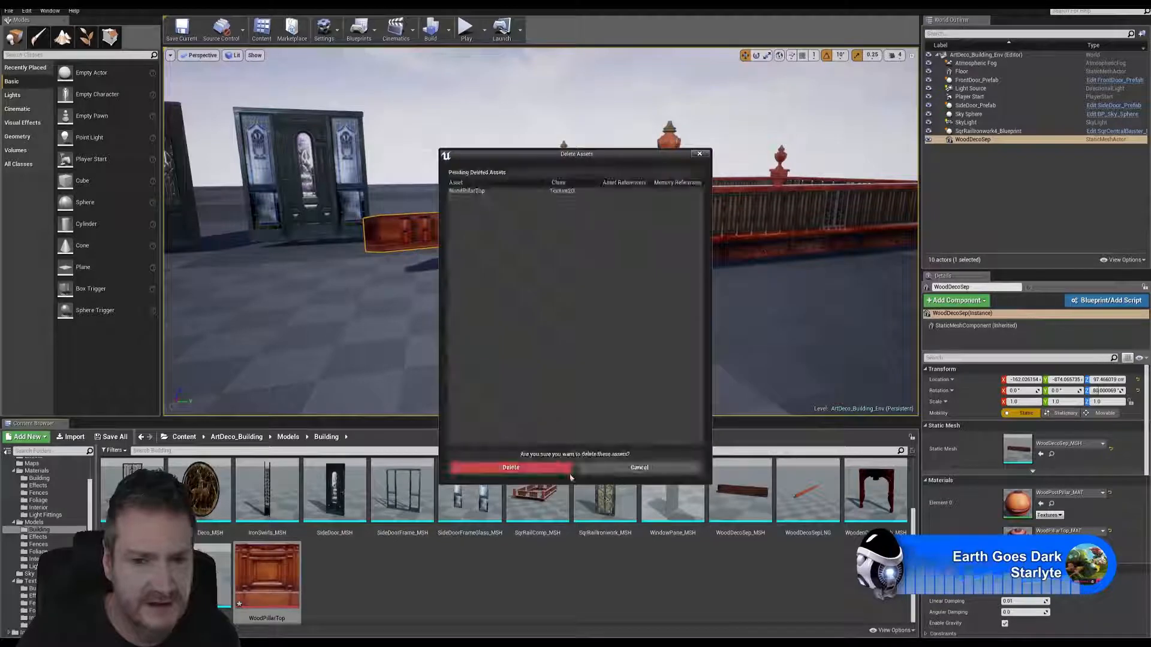
pyautogui.click(543, 468)
# Rename the WoodDecoSepLNG static mesh as WoodDecoSepLNG_MSH and save the changes.
pyautogui.click(805, 499)
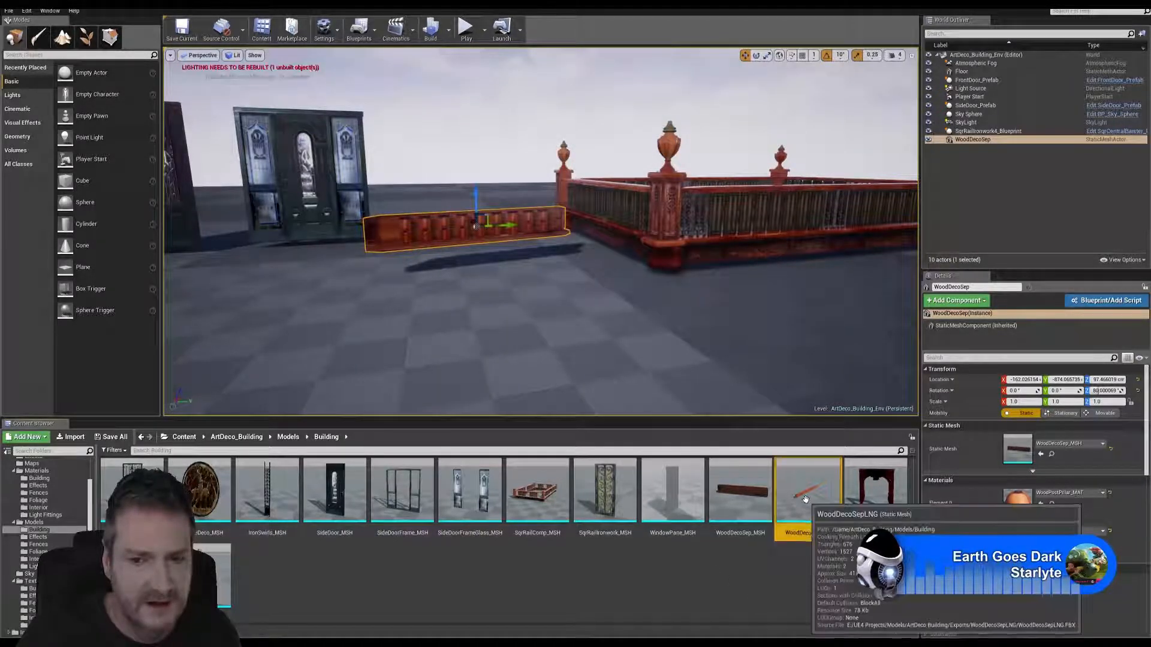
pyautogui.rightClick(805, 499)
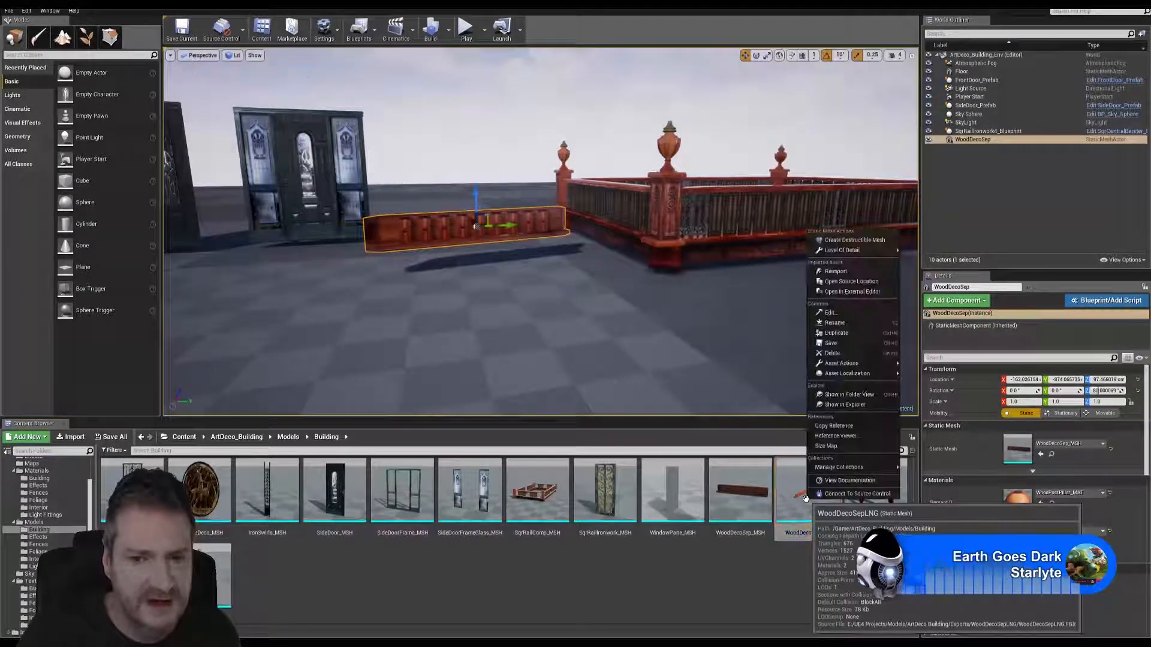
pyautogui.click(842, 327)
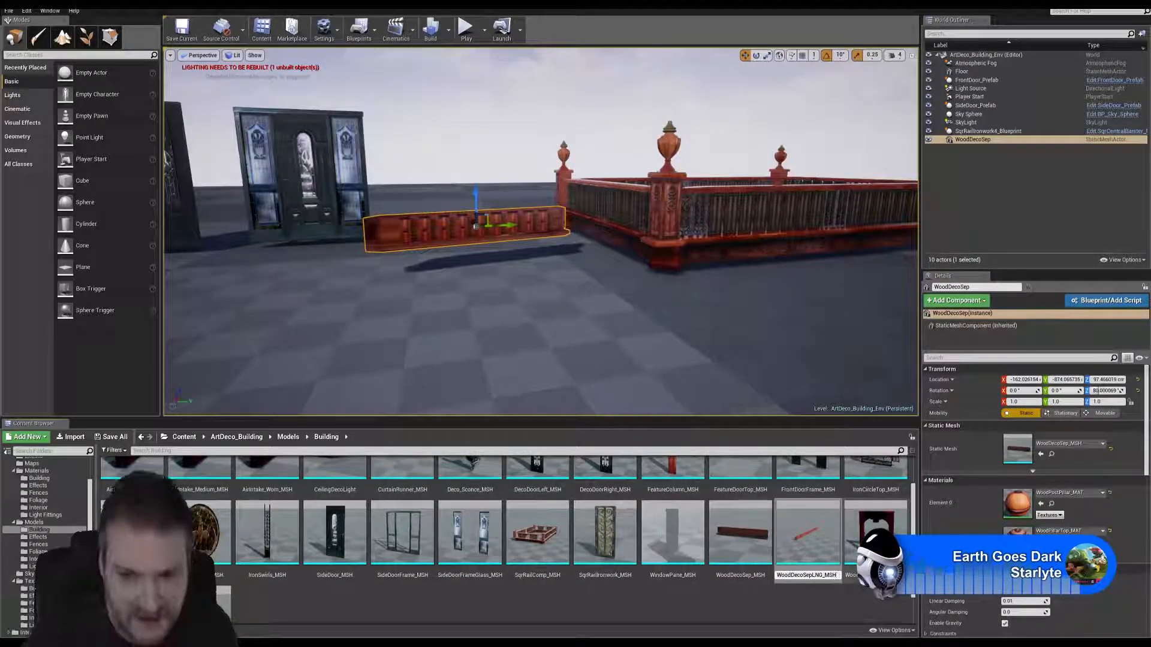
pyautogui.press('Return')
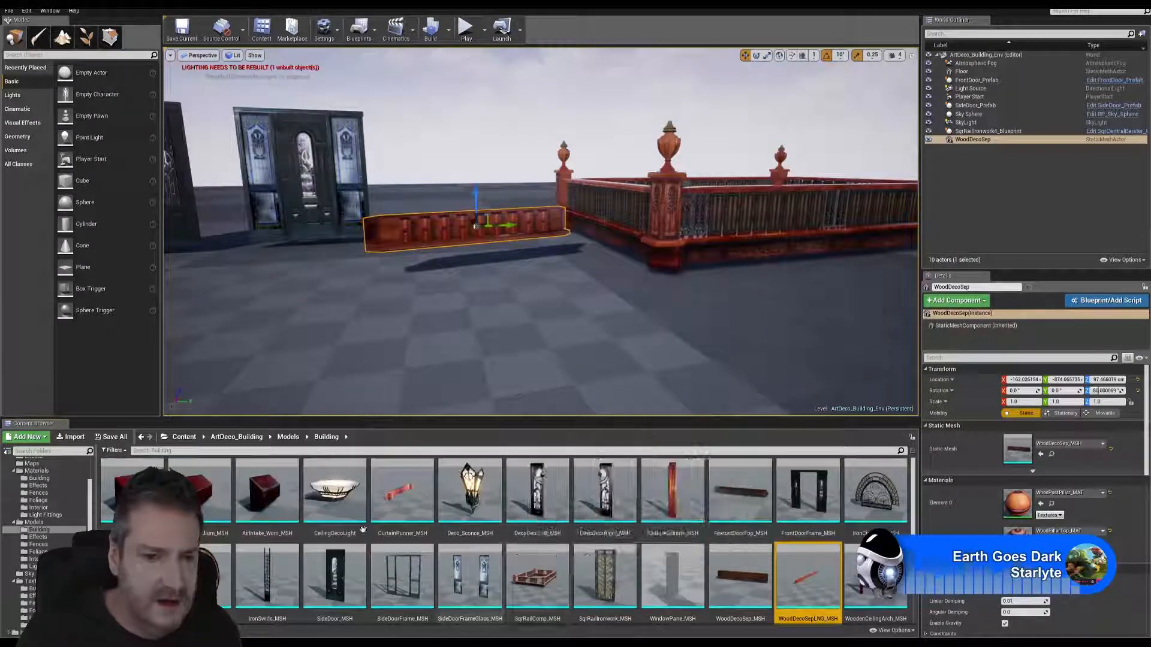
pyautogui.click(11, 12)
pyautogui.click(35, 92)
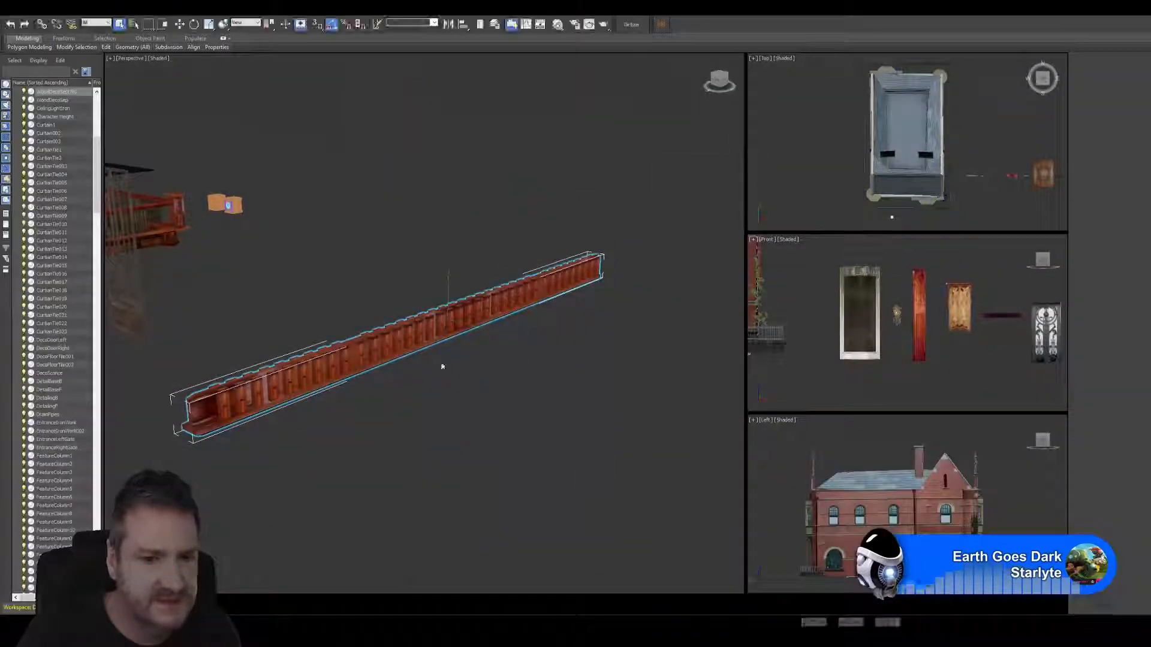
# Switch to 3ds Max and maximize the Top viewport on the row of separate props beside the building.
pyautogui.keyDown('alt'); pyautogui.moveTo(442, 368); pyautogui.dragTo(484, 395, button='middle'); pyautogui.keyUp('alt')
pyautogui.scroll(-10, 478, 423)
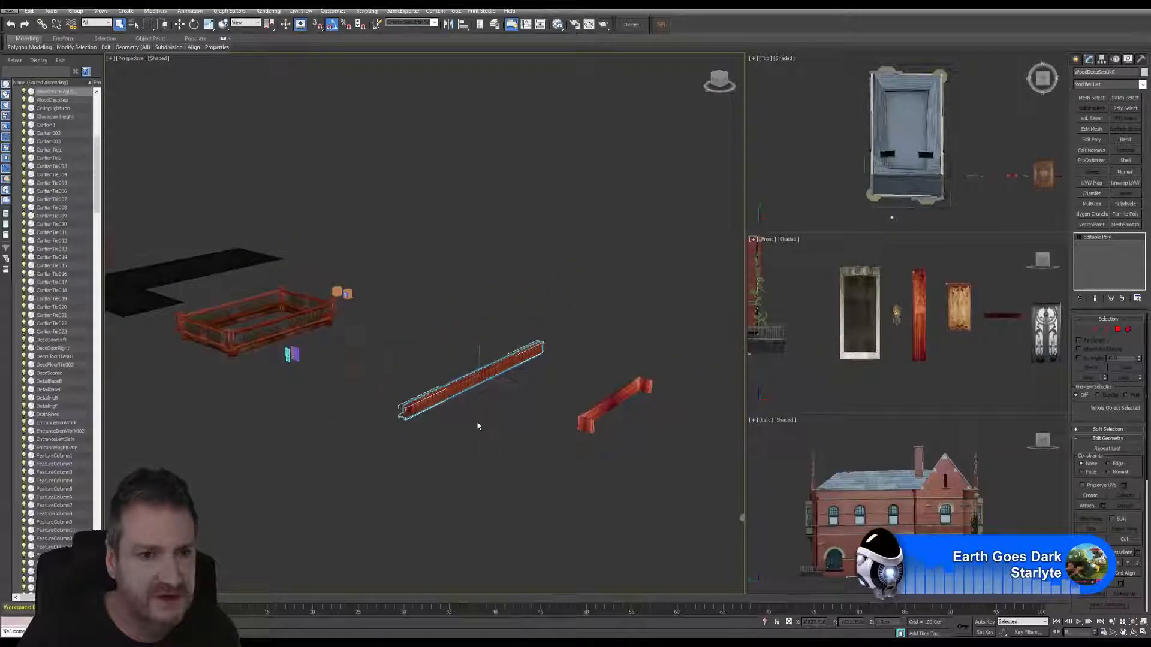
pyautogui.keyDown('alt'); pyautogui.moveTo(583, 305); pyautogui.dragTo(237, 299, button='middle'); pyautogui.keyUp('alt')
pyautogui.scroll(4, 237, 299)
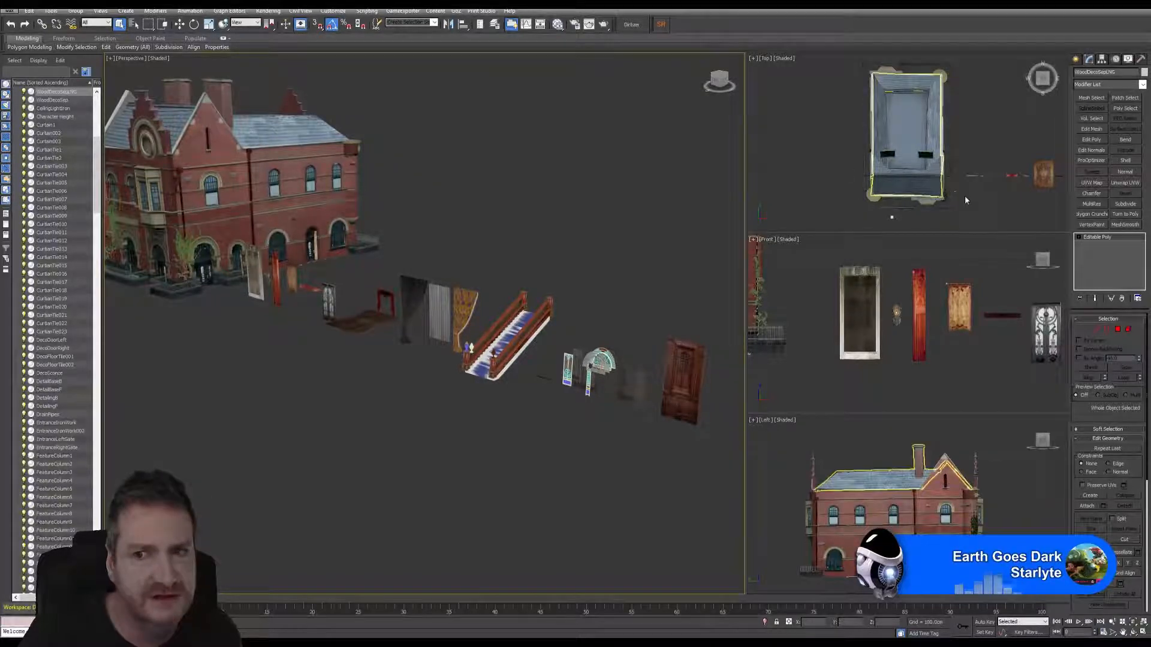
pyautogui.rightClick(983, 218)
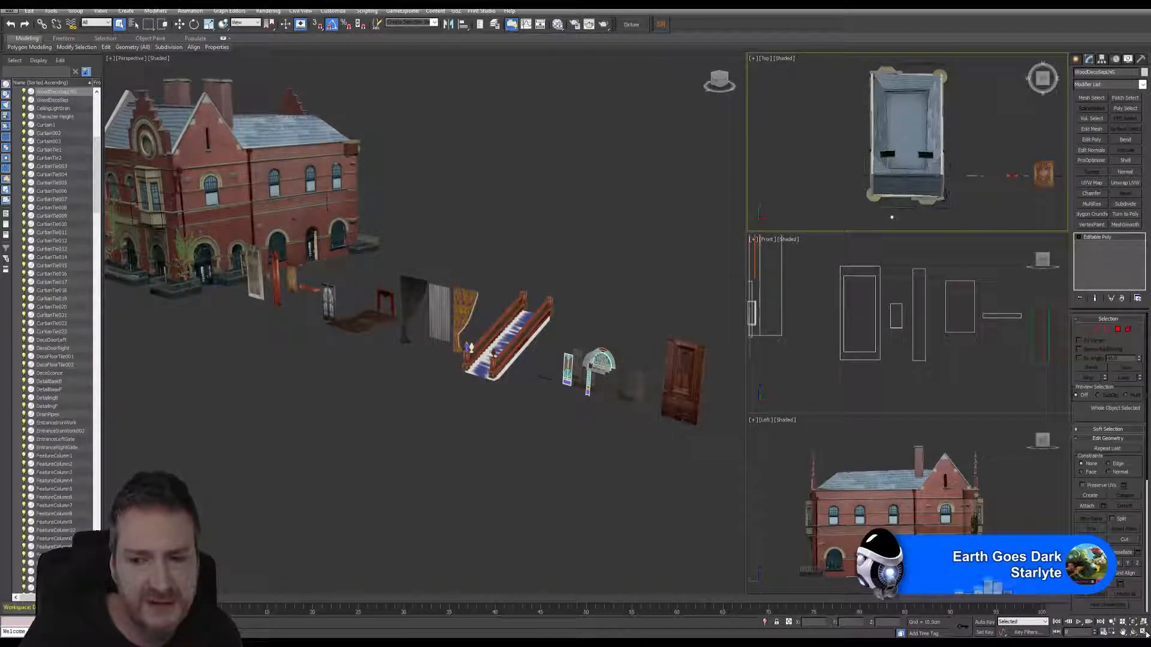
pyautogui.click(1142, 634)
pyautogui.moveTo(815, 358); pyautogui.dragTo(454, 357, button='middle')
pyautogui.scroll(2, 454, 357)
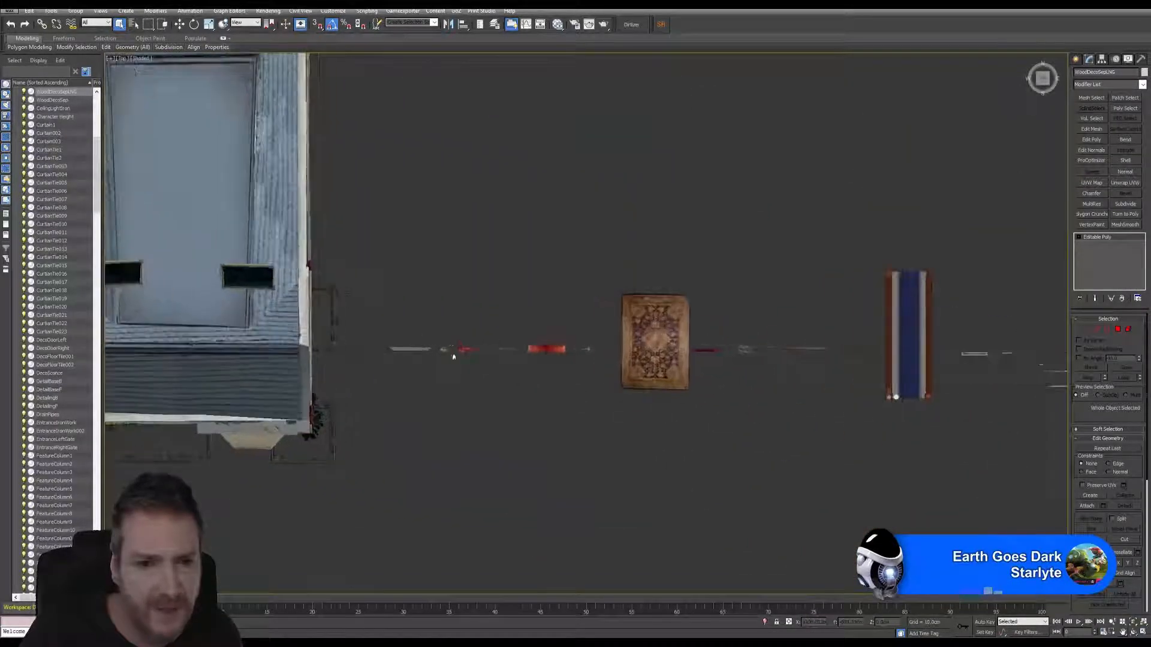
pyautogui.scroll(4, 453, 357)
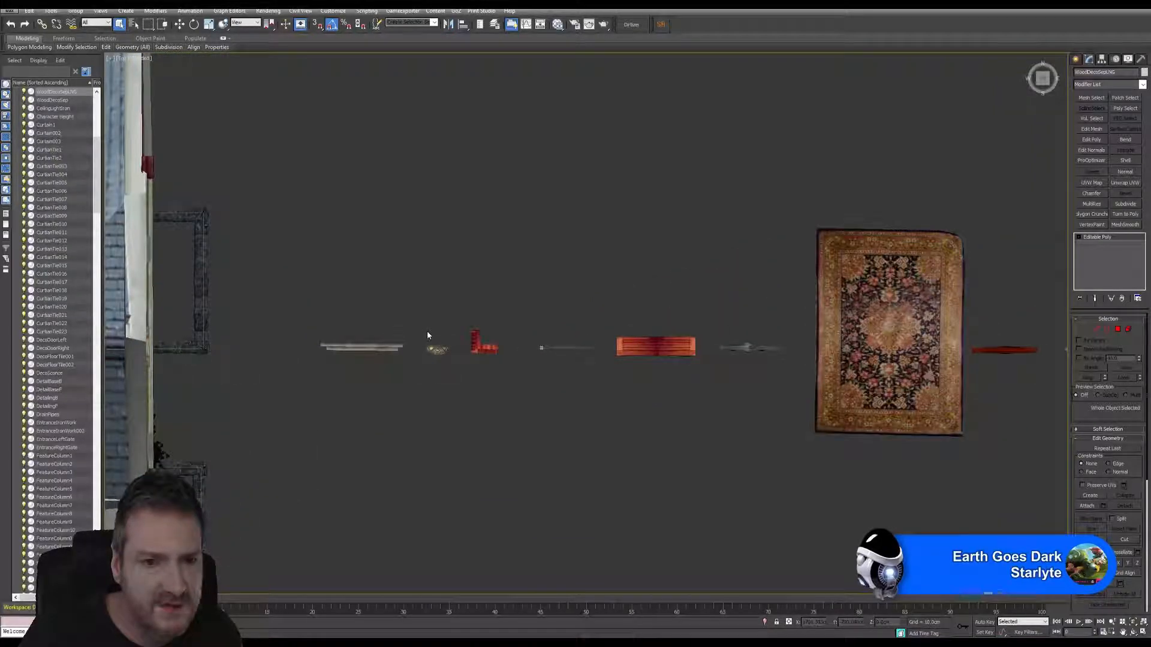
# Move DecoSconce, FeatureColumn and FeatureDoorTop one by one along positive Y, out of the row of props.
pyautogui.moveTo(424, 326); pyautogui.dragTo(455, 376)
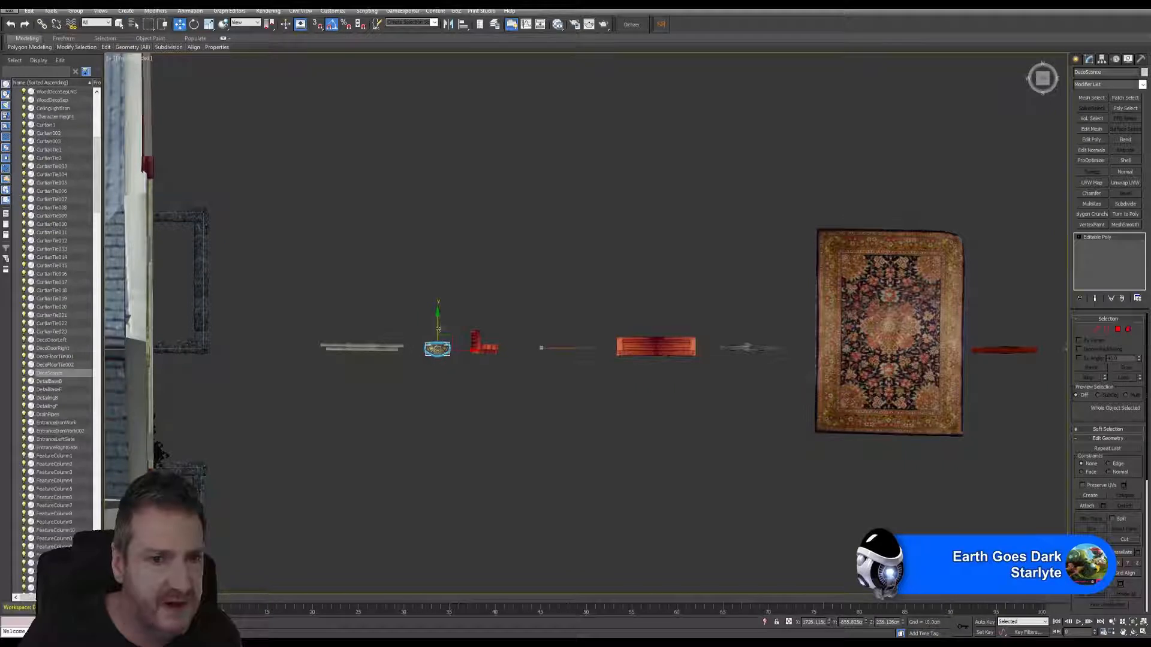
pyautogui.moveTo(438, 329); pyautogui.dragTo(436, 112)
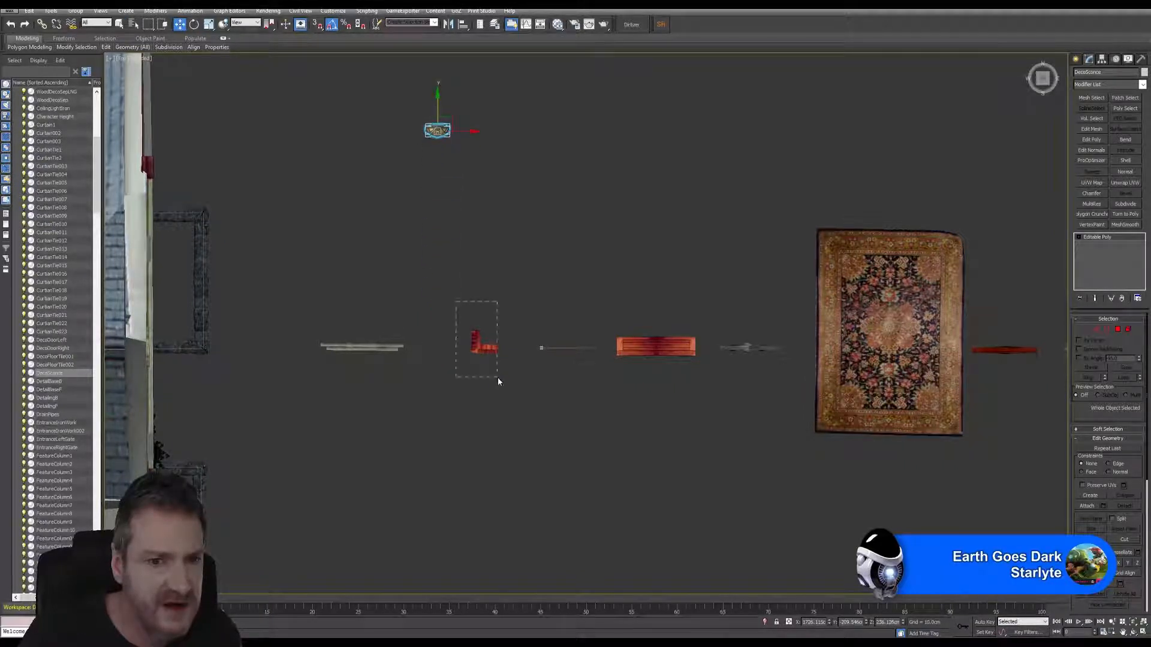
pyautogui.moveTo(498, 380)
pyautogui.mouseDown()
pyautogui.moveTo(484, 327)
pyautogui.moveTo(495, 112)
pyautogui.mouseUp()
pyautogui.moveTo(563, 246); pyautogui.dragTo(523, 297, button='middle')
pyautogui.moveTo(506, 301); pyautogui.dragTo(589, 366)
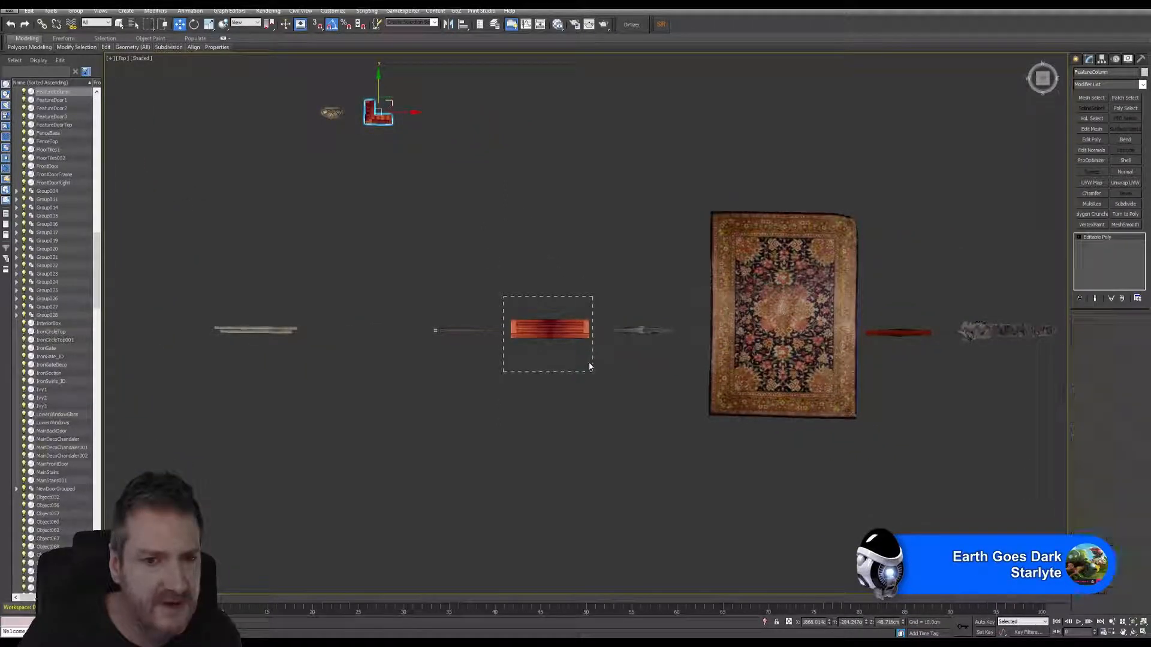
pyautogui.moveTo(565, 308); pyautogui.dragTo(541, 82)
# Select DecoDoorLeft and DecoDoorRight together and move them along positive Y, level with the props already set aside.
pyautogui.moveTo(629, 239); pyautogui.dragTo(475, 234, button='middle')
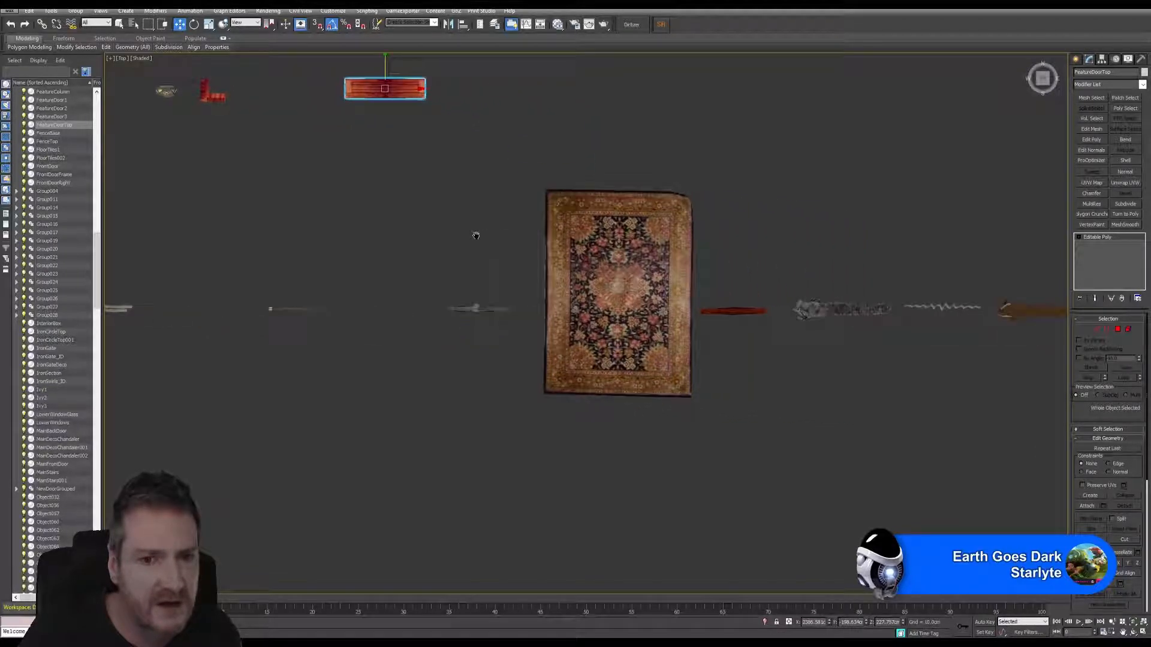
pyautogui.scroll(2, 475, 294)
pyautogui.scroll(3, 475, 301)
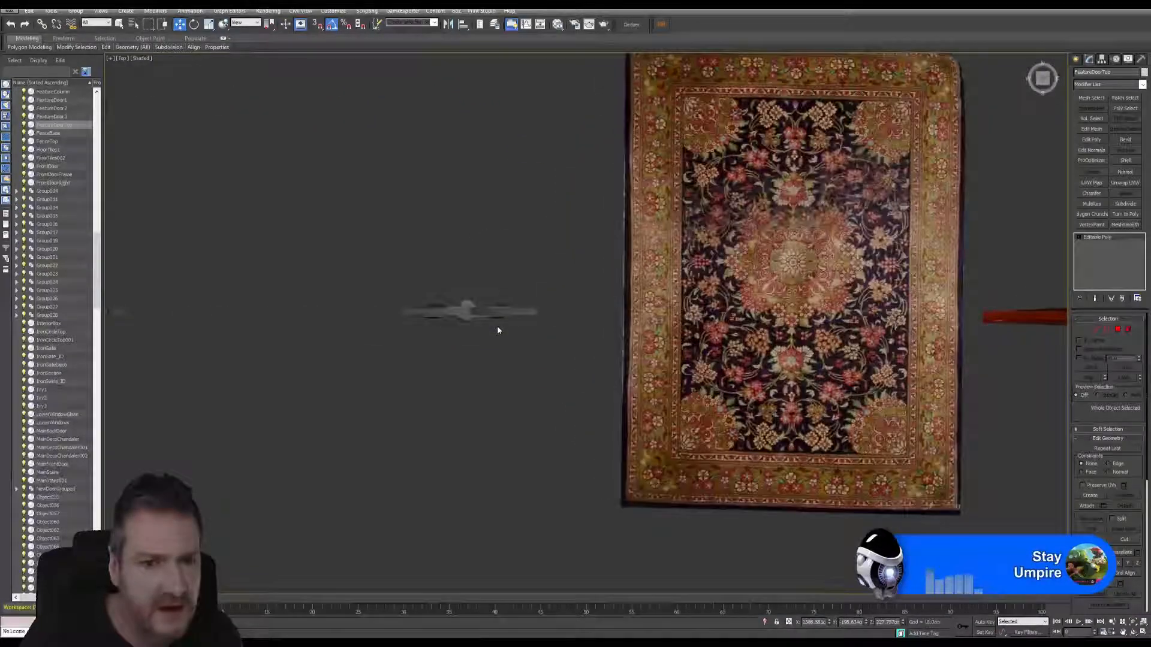
pyautogui.scroll(-1, 479, 346)
pyautogui.scroll(-4, 478, 346)
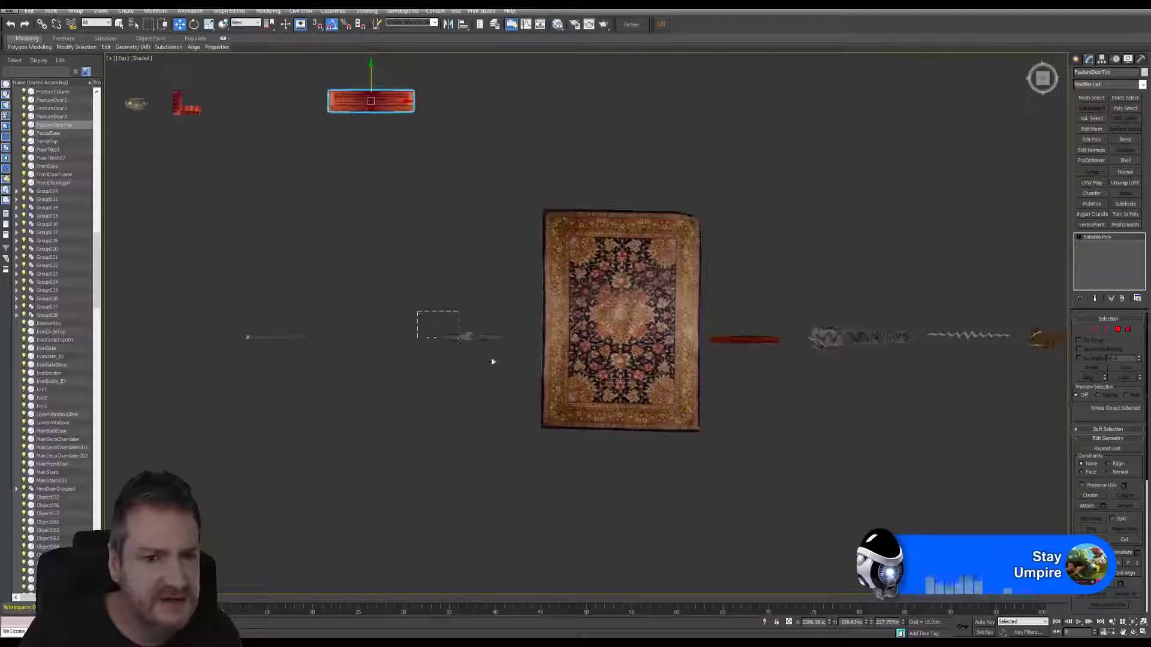
pyautogui.moveTo(508, 358); pyautogui.dragTo(507, 360)
pyautogui.moveTo(469, 309); pyautogui.dragTo(487, 73)
# Move the WoodenCeilingArch beside the rug along positive Y, out of the row of props.
pyautogui.moveTo(863, 206); pyautogui.dragTo(609, 175, button='middle')
pyautogui.scroll(4, 483, 260)
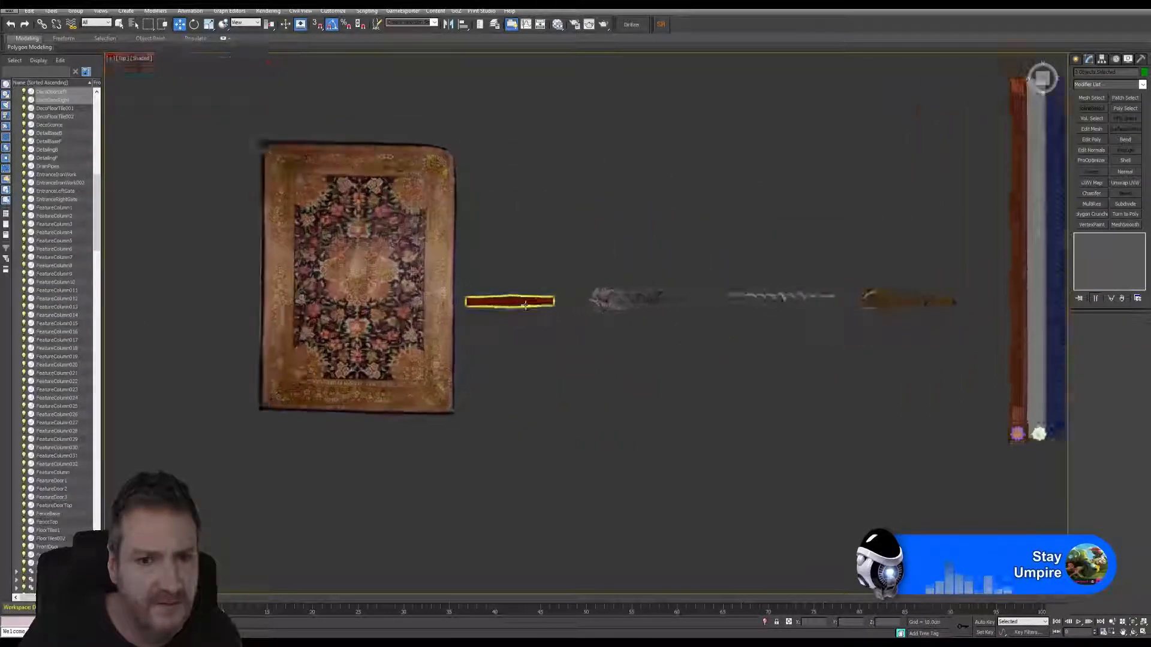
pyautogui.moveTo(483, 260); pyautogui.dragTo(541, 373)
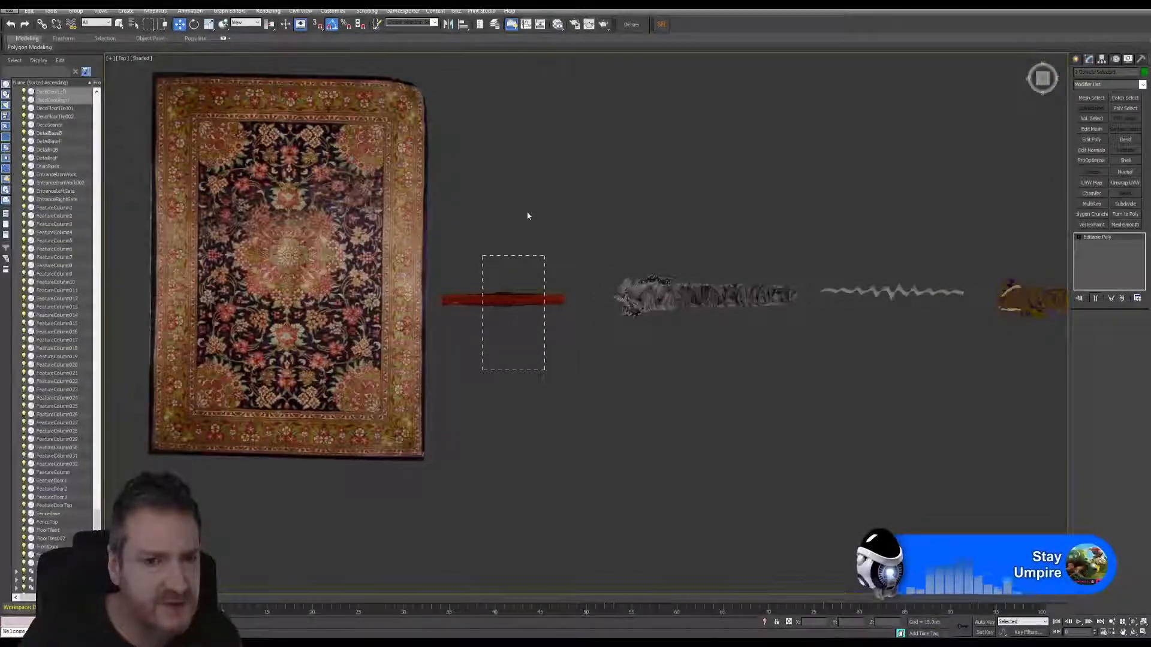
pyautogui.scroll(-3, 567, 247)
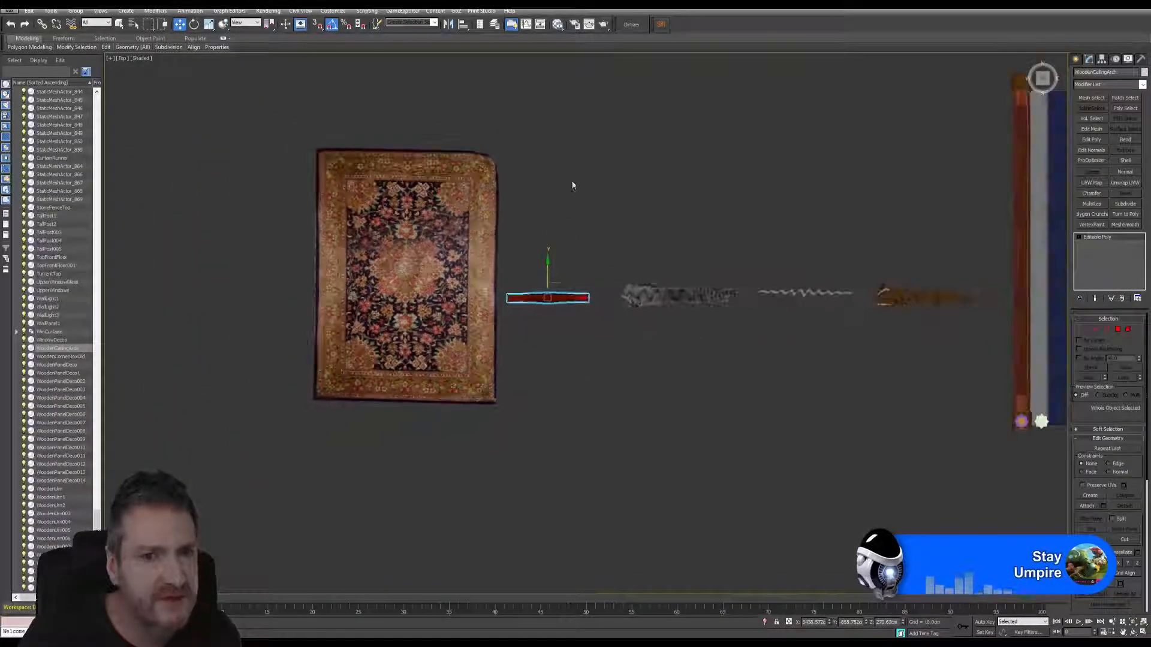
pyautogui.scroll(-2, 572, 183)
pyautogui.moveTo(573, 177); pyautogui.dragTo(581, 282, button='middle')
pyautogui.moveTo(561, 350); pyautogui.dragTo(554, 119)
# Select the cluster of thin door and window pieces beyond the staircase and move it along positive Y, out of the row.
pyautogui.moveTo(707, 306); pyautogui.dragTo(484, 271, button='middle')
pyautogui.moveTo(733, 265); pyautogui.dragTo(539, 270, button='middle')
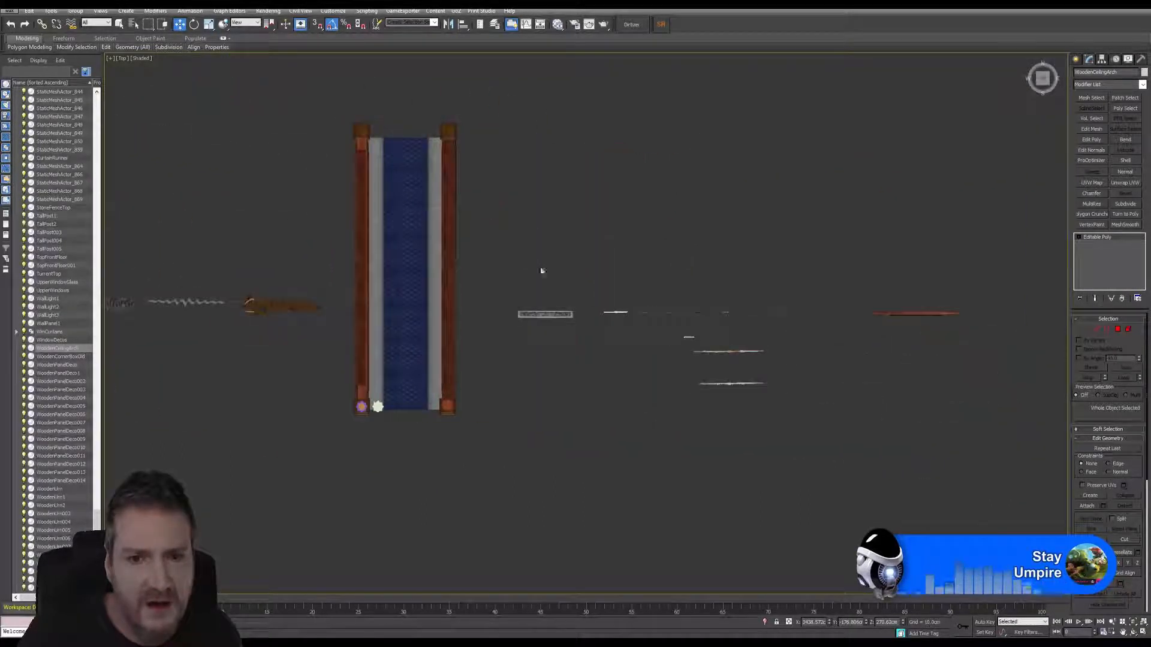
pyautogui.scroll(3, 605, 311)
pyautogui.scroll(-4, 665, 303)
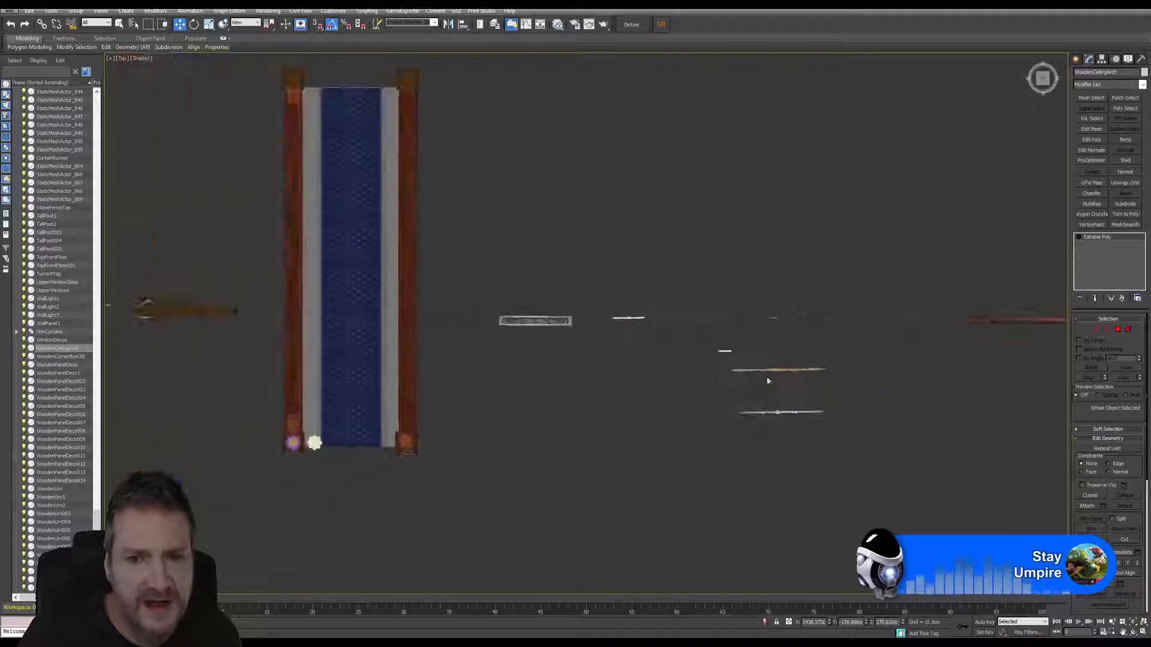
pyautogui.moveTo(725, 266); pyautogui.dragTo(553, 250, button='middle')
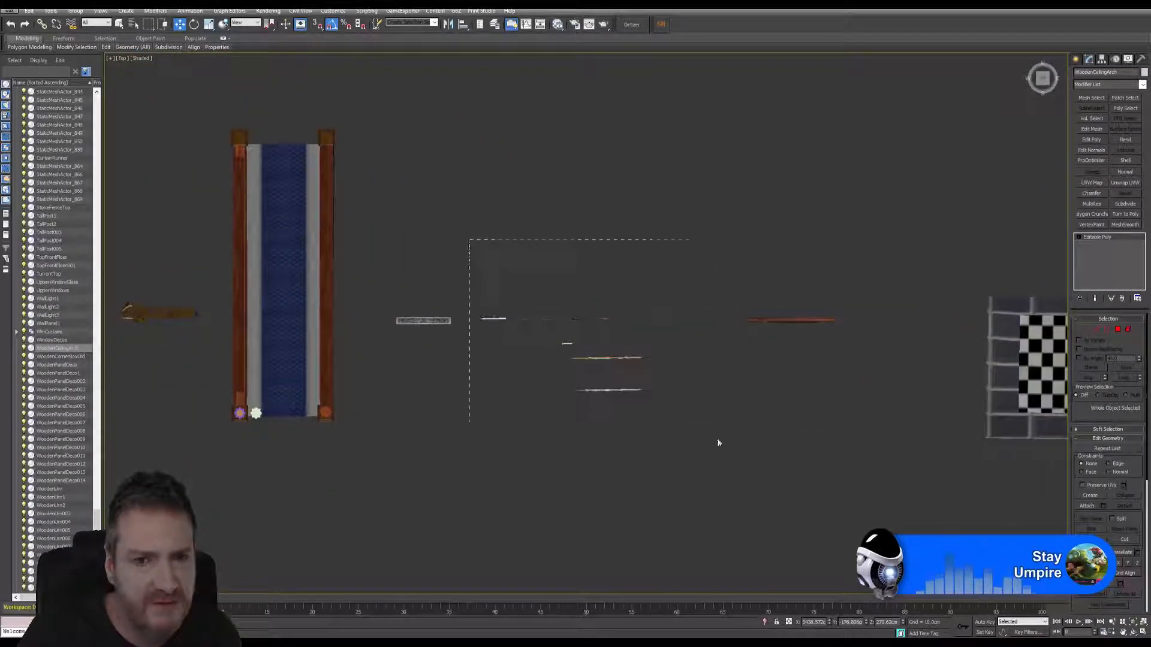
pyautogui.moveTo(727, 461); pyautogui.dragTo(727, 460)
pyautogui.scroll(-4, 650, 364)
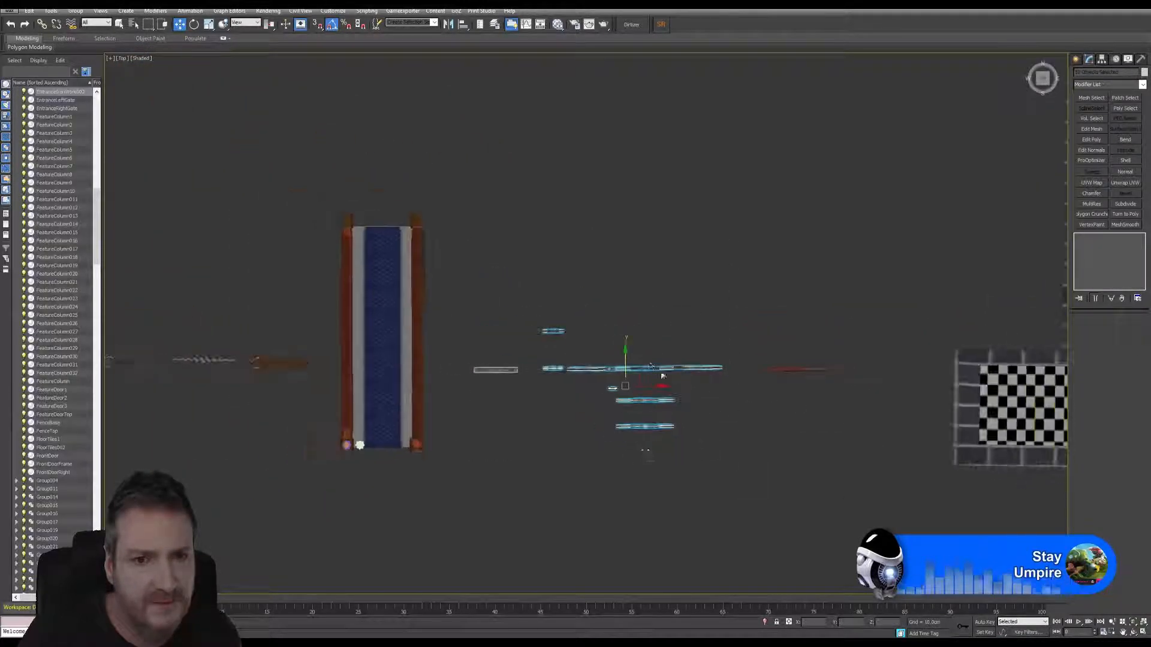
pyautogui.moveTo(629, 354); pyautogui.dragTo(625, 117)
pyautogui.scroll(8, 684, 333)
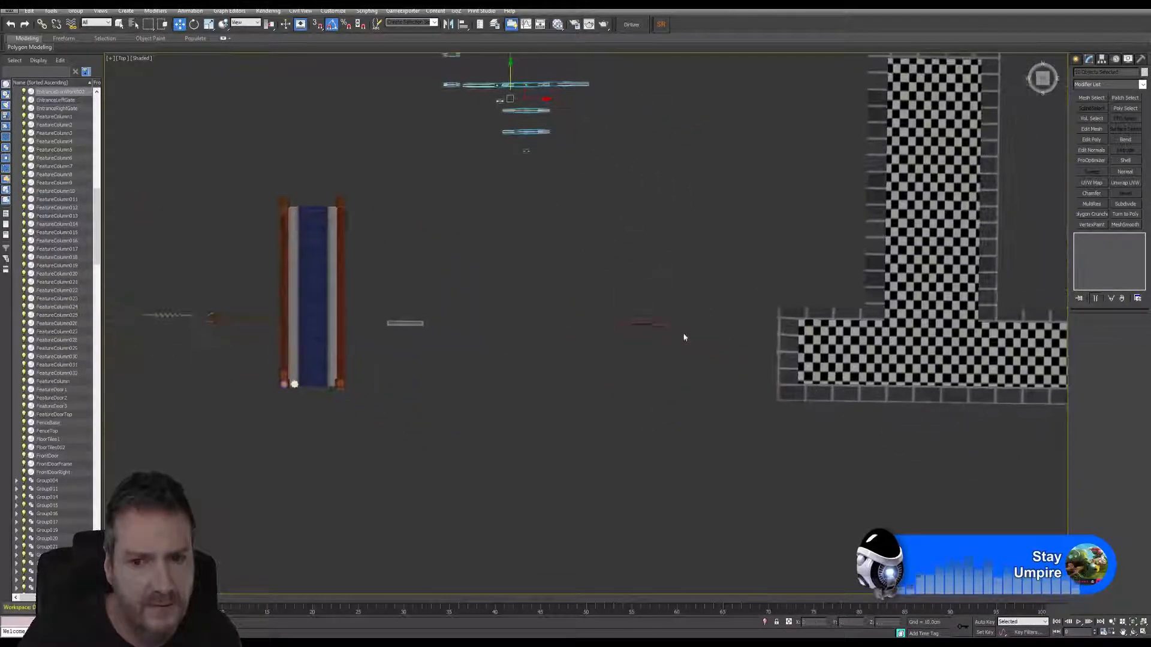
# Select the WoodenPanelDeco door panel between the staircase and the checkered floor and move it along positive Y, out of the row.
pyautogui.scroll(3, 645, 326)
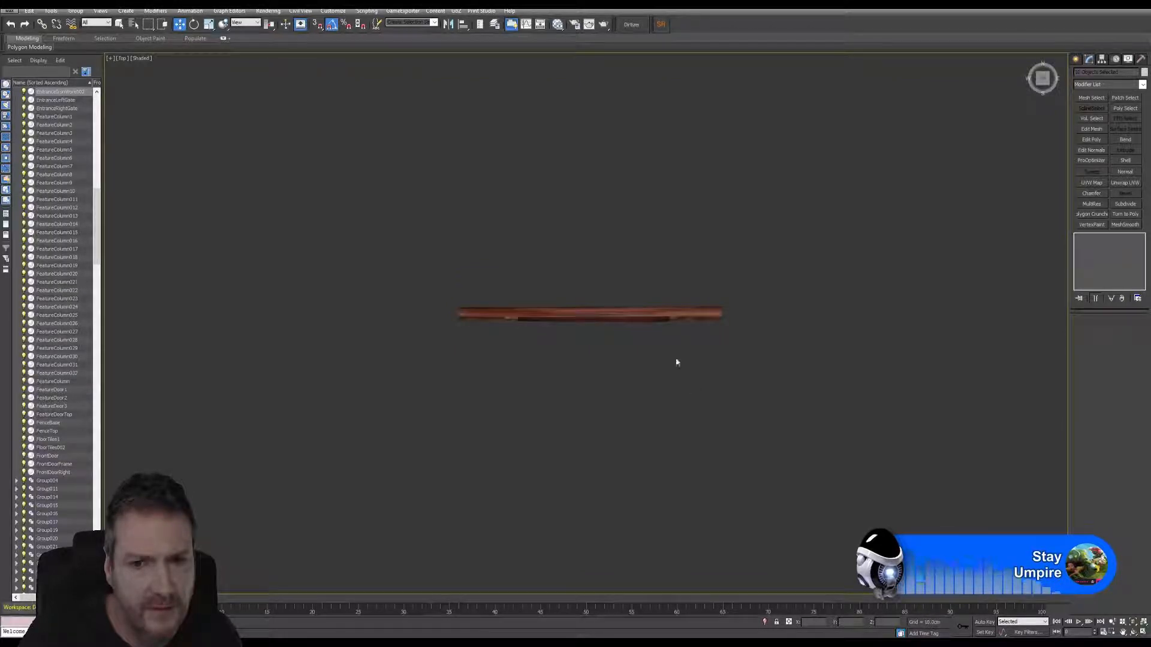
pyautogui.click(649, 320)
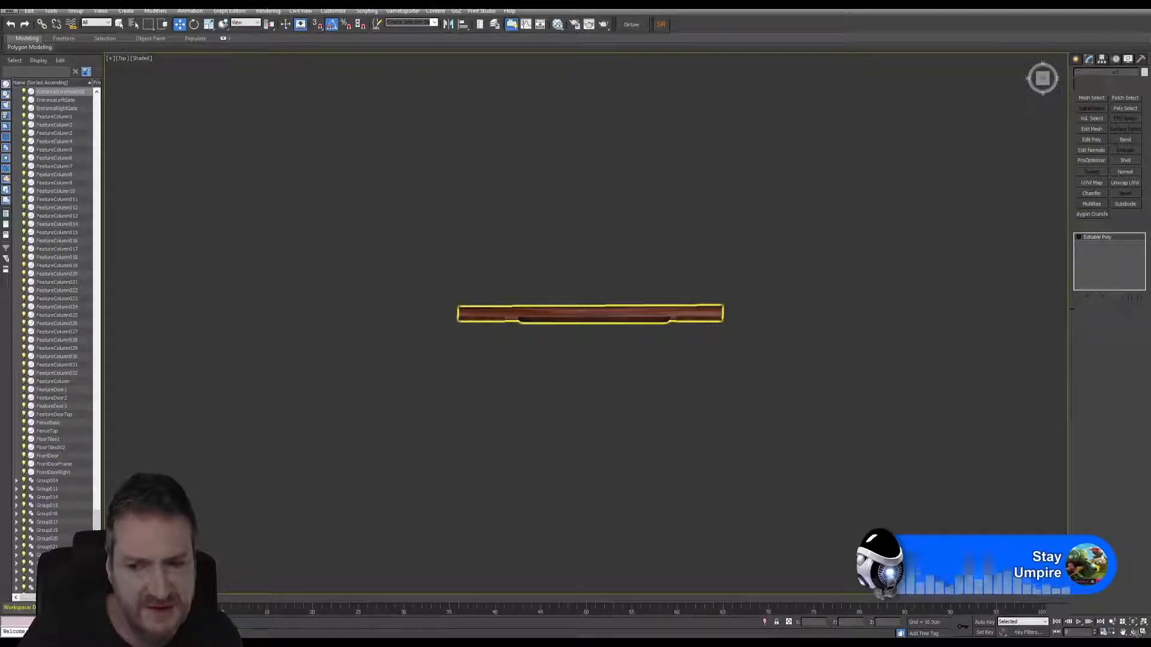
pyautogui.click(649, 318)
pyautogui.hotkey('alt', 'w')
pyautogui.moveTo(565, 403); pyautogui.dragTo(466, 411, button='middle')
pyautogui.scroll(2, 614, 402)
pyautogui.moveTo(614, 382); pyautogui.dragTo(464, 374, button='middle')
pyautogui.moveTo(915, 197); pyautogui.dragTo(923, 204, button='middle')
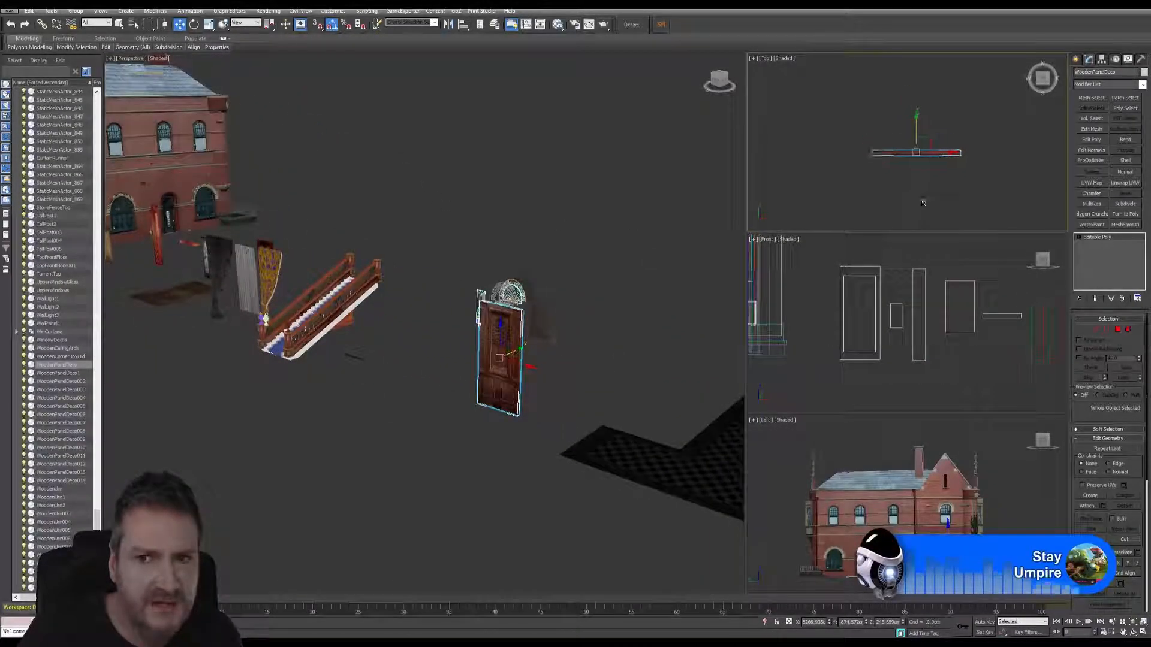
pyautogui.scroll(-5, 924, 208)
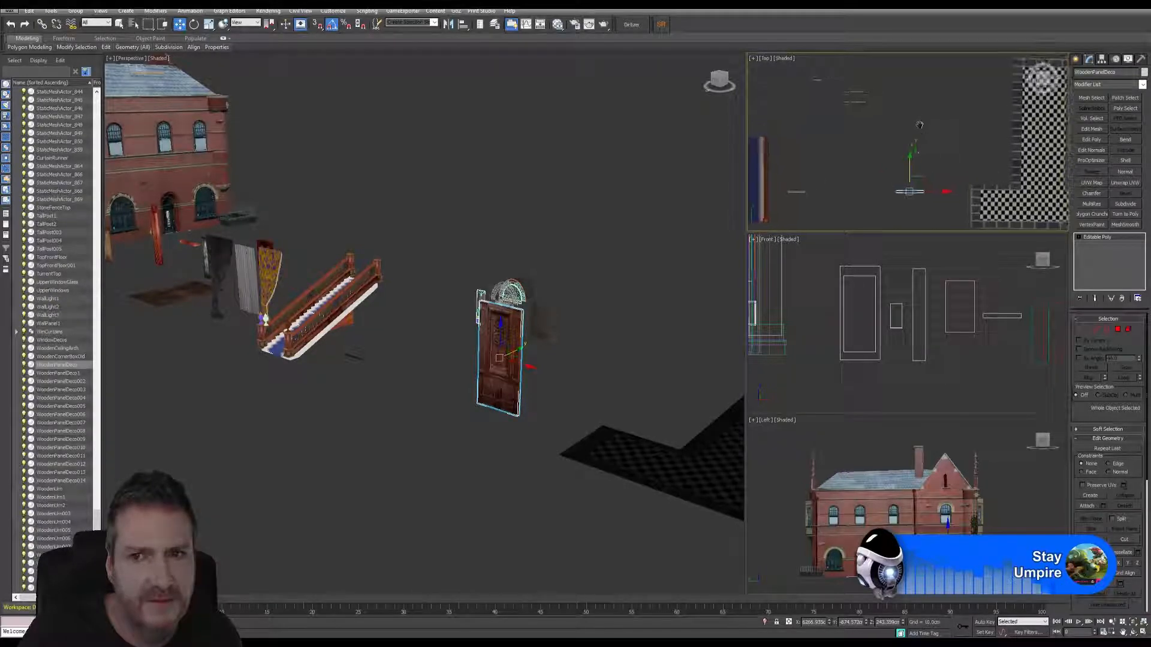
pyautogui.moveTo(908, 160); pyautogui.dragTo(908, 47)
# Select the rectangular wooden railing enclosure with its two small boxes and move them together along positive Y, out of the row.
pyautogui.rightClick(571, 208)
pyautogui.keyDown('alt'); pyautogui.moveTo(571, 208); pyautogui.dragTo(291, 174, button='middle'); pyautogui.keyUp('alt')
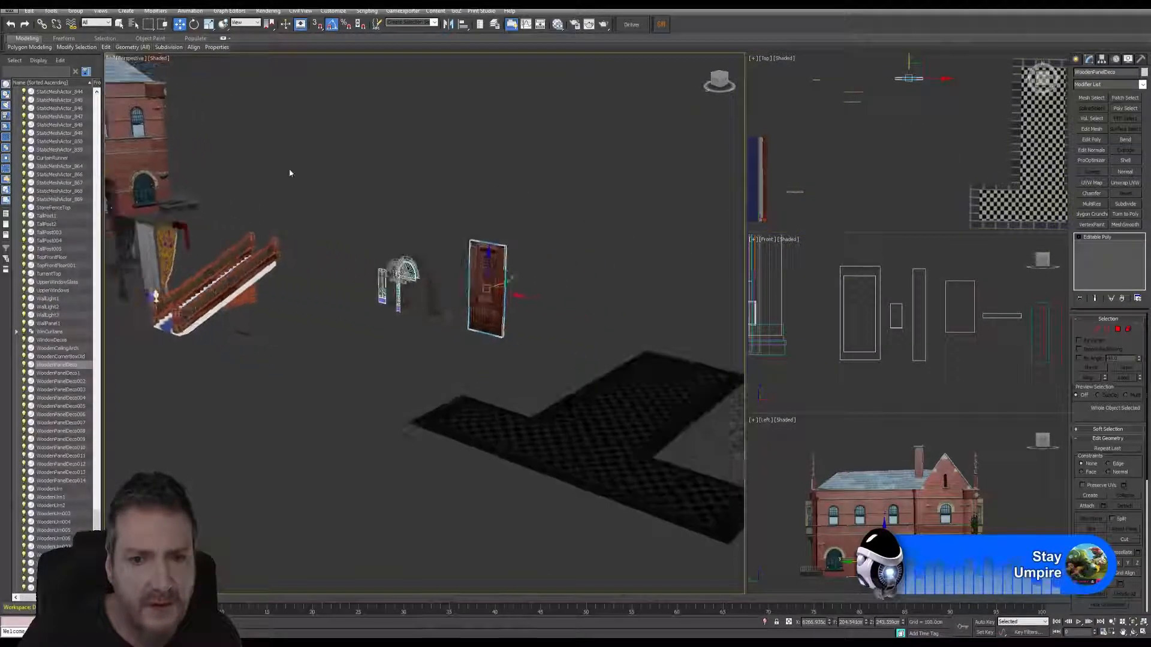
pyautogui.click(581, 399)
pyautogui.scroll(-3, 583, 417)
pyautogui.moveTo(642, 329); pyautogui.dragTo(406, 253, button='middle')
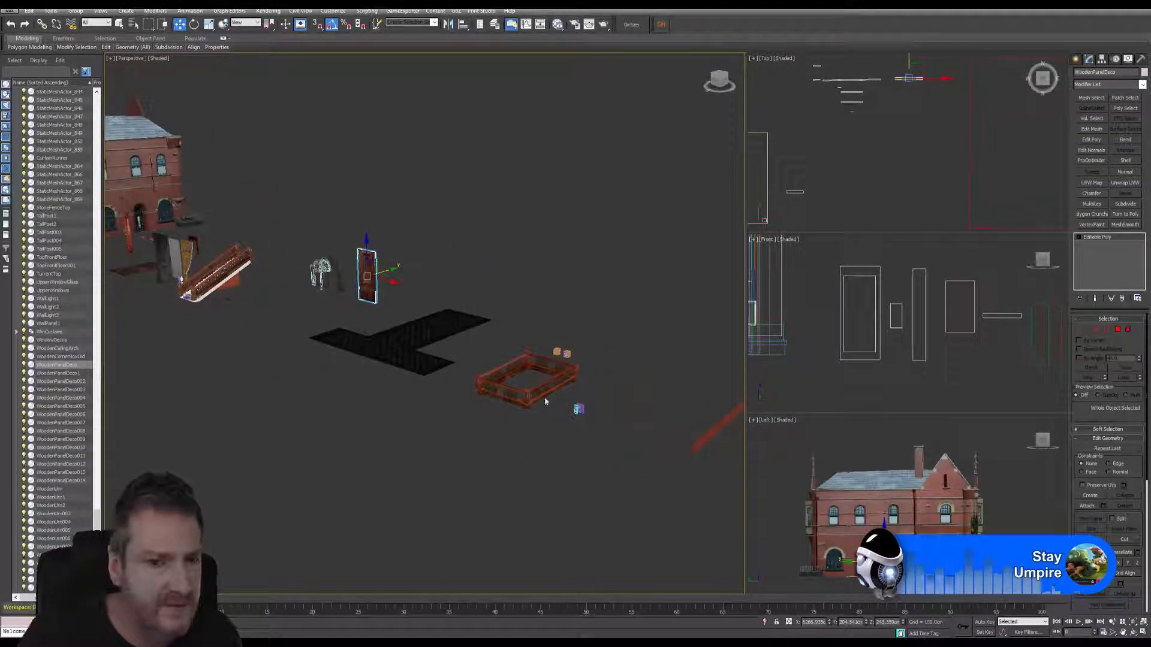
pyautogui.scroll(5, 949, 137)
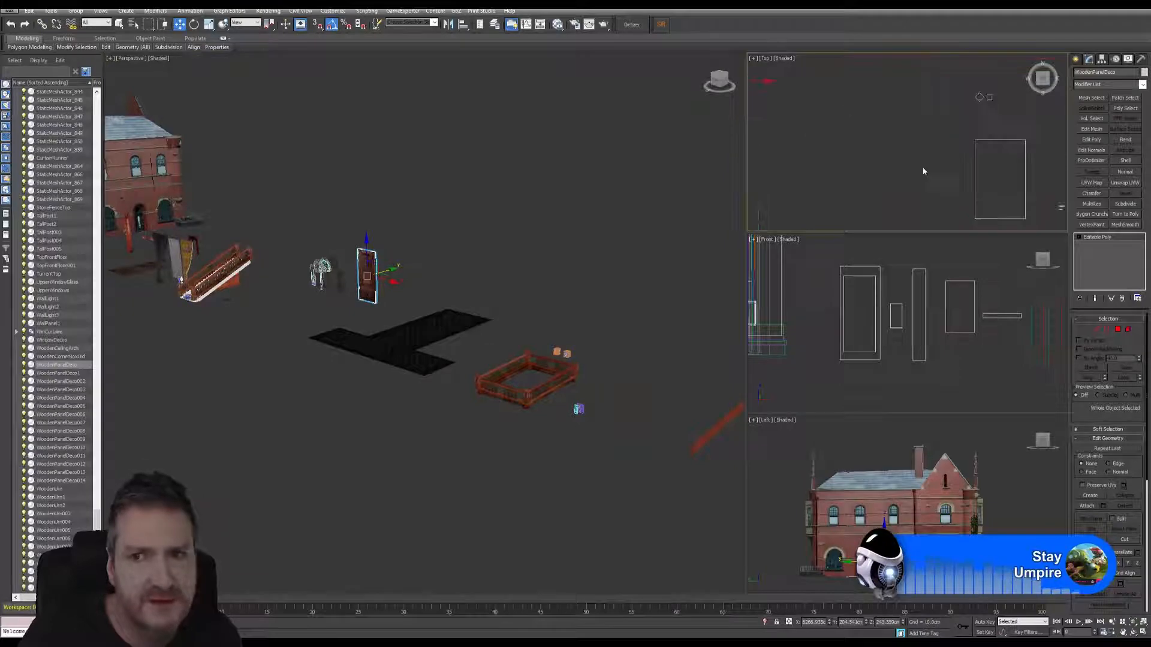
pyautogui.moveTo(967, 146); pyautogui.dragTo(854, 123, button='middle')
pyautogui.scroll(1, 853, 123)
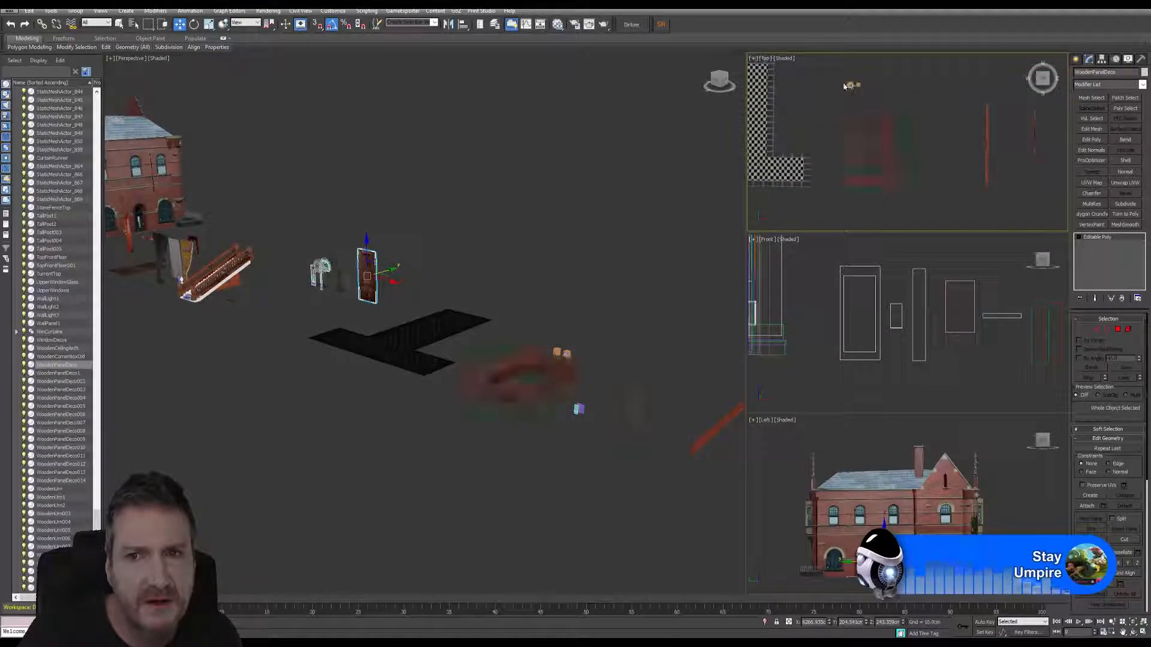
pyautogui.moveTo(908, 214); pyautogui.dragTo(908, 214)
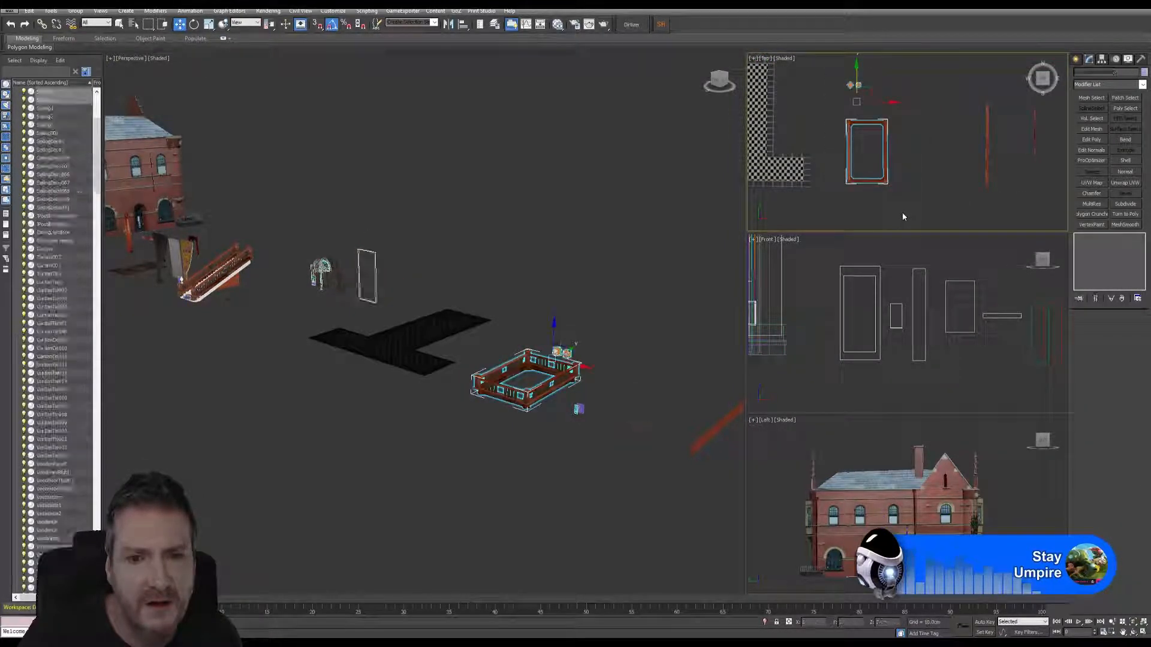
pyautogui.moveTo(874, 174); pyautogui.dragTo(898, 200, button='middle')
pyautogui.scroll(-4, 898, 200)
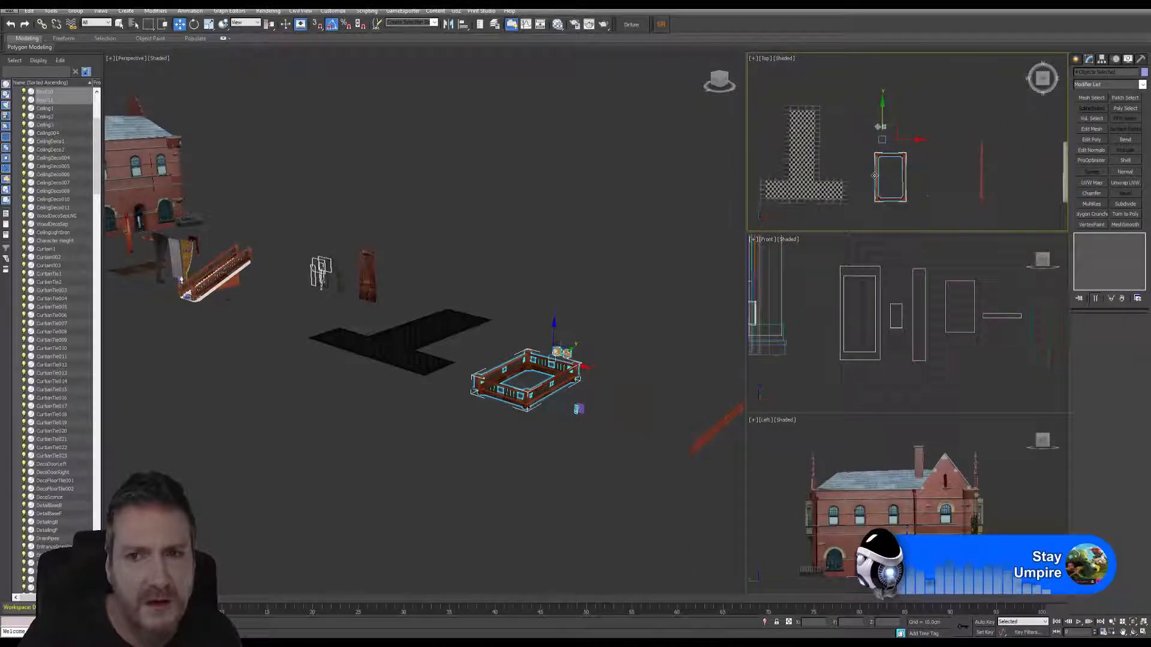
pyautogui.scroll(-1, 862, 137)
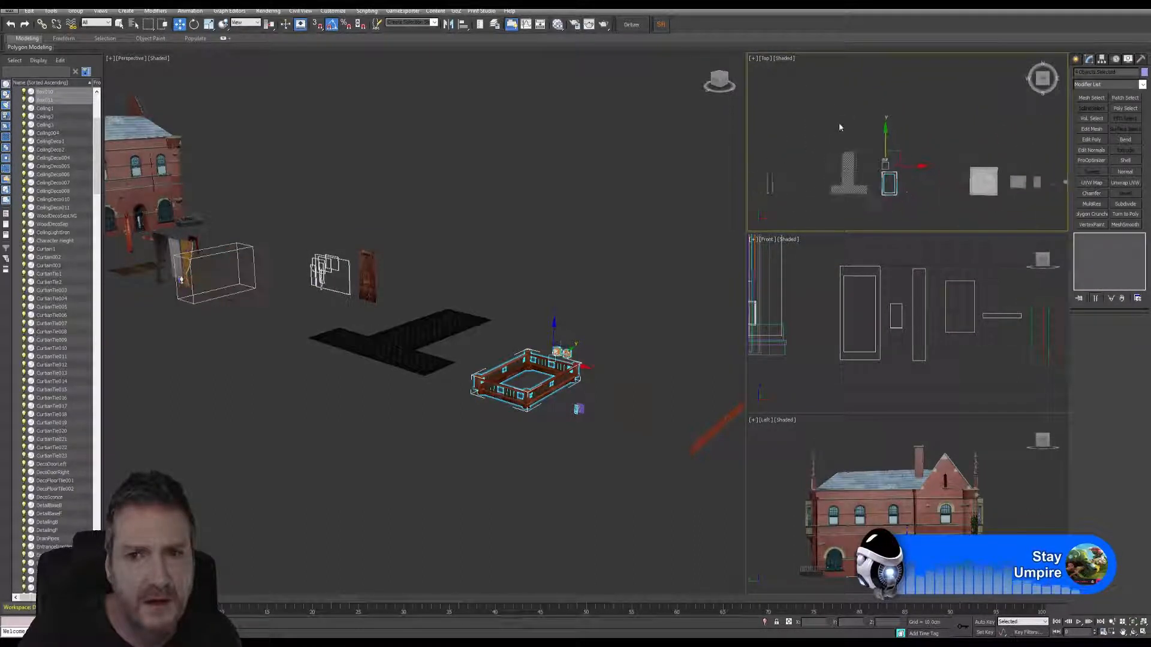
pyautogui.moveTo(839, 122); pyautogui.dragTo(885, 110, button='middle')
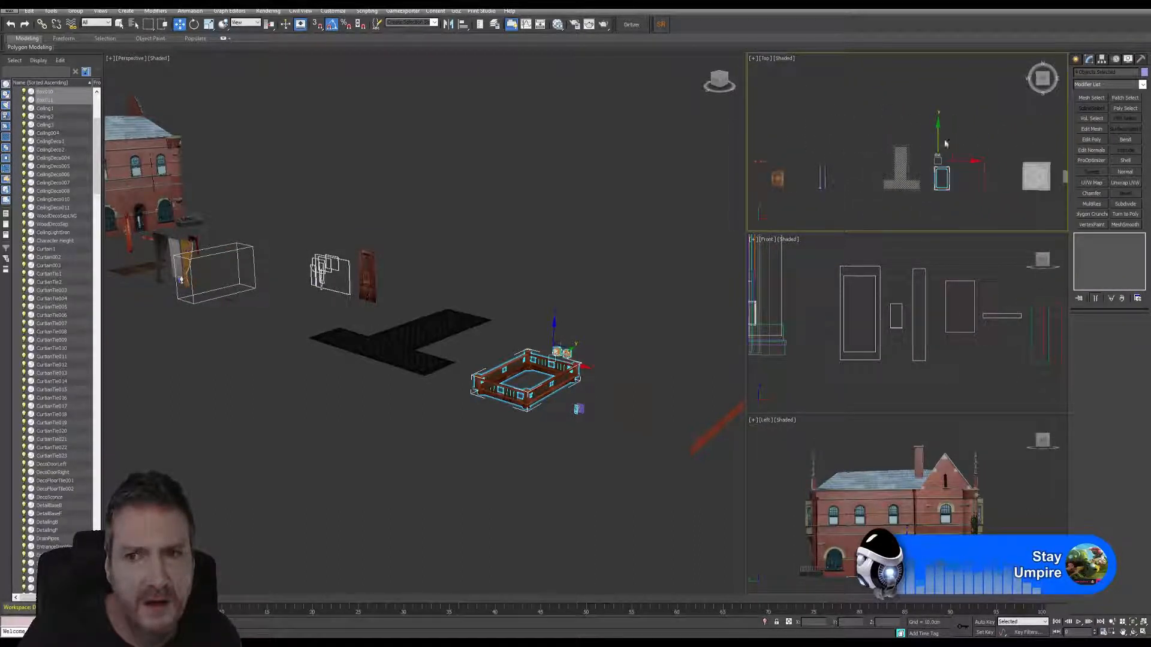
pyautogui.moveTo(942, 144); pyautogui.dragTo(941, 100)
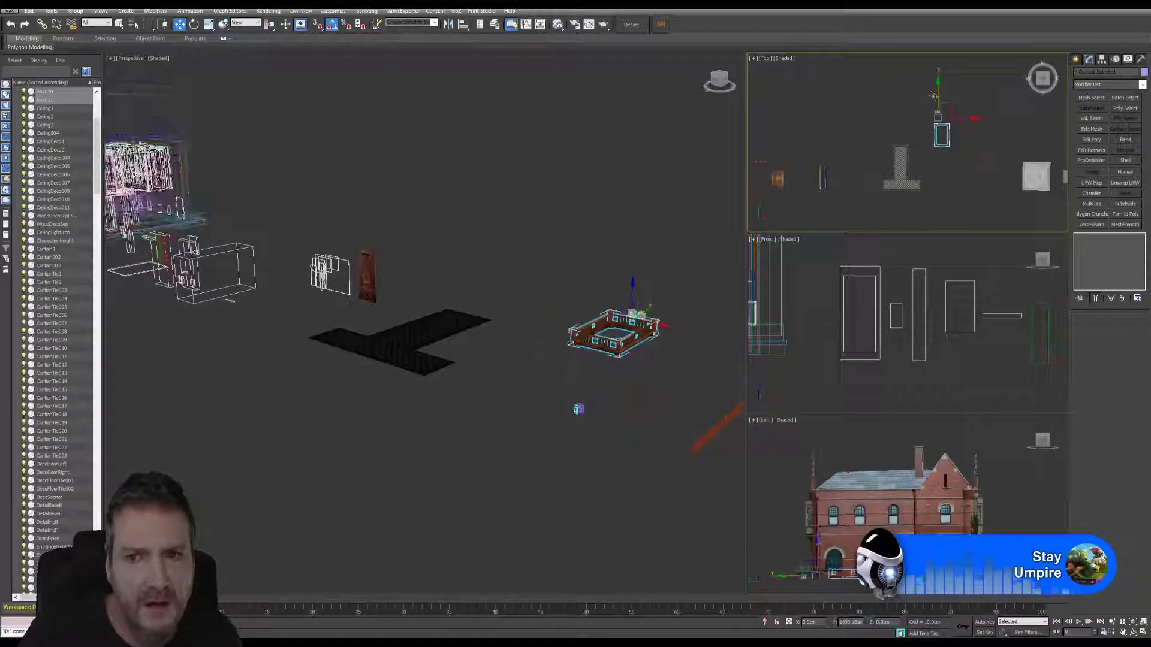
# Move the small blue panel pieces beside the railing enclosure along positive Y, level with the props already set aside.
pyautogui.click(579, 409)
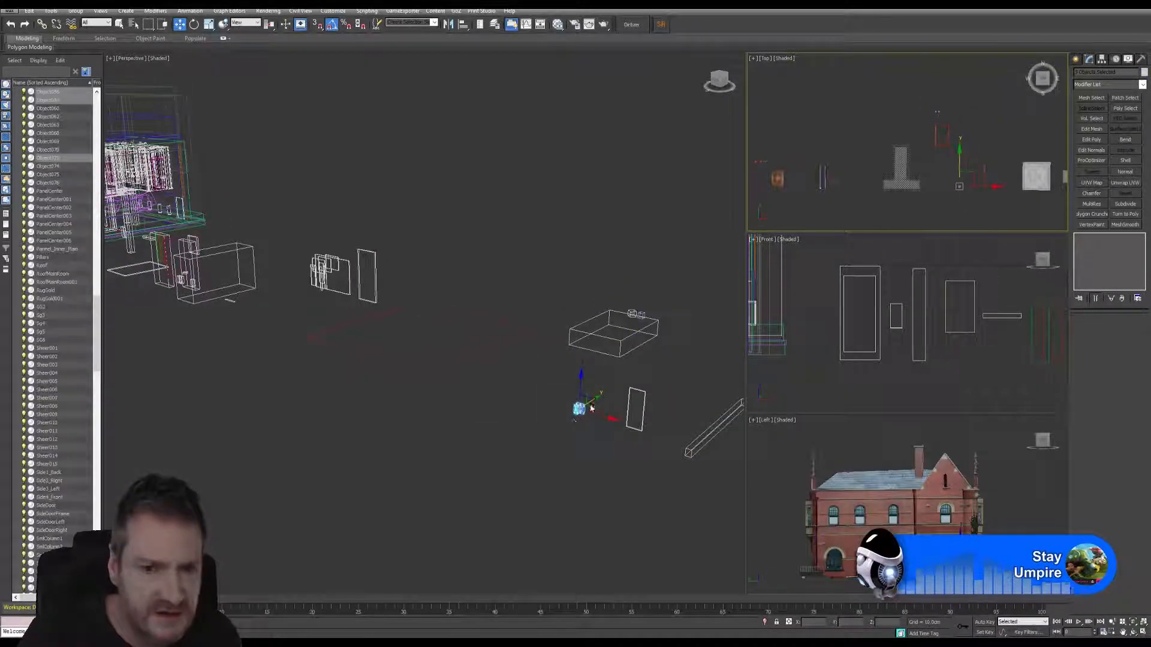
pyautogui.scroll(4, 576, 410)
pyautogui.scroll(2, 564, 395)
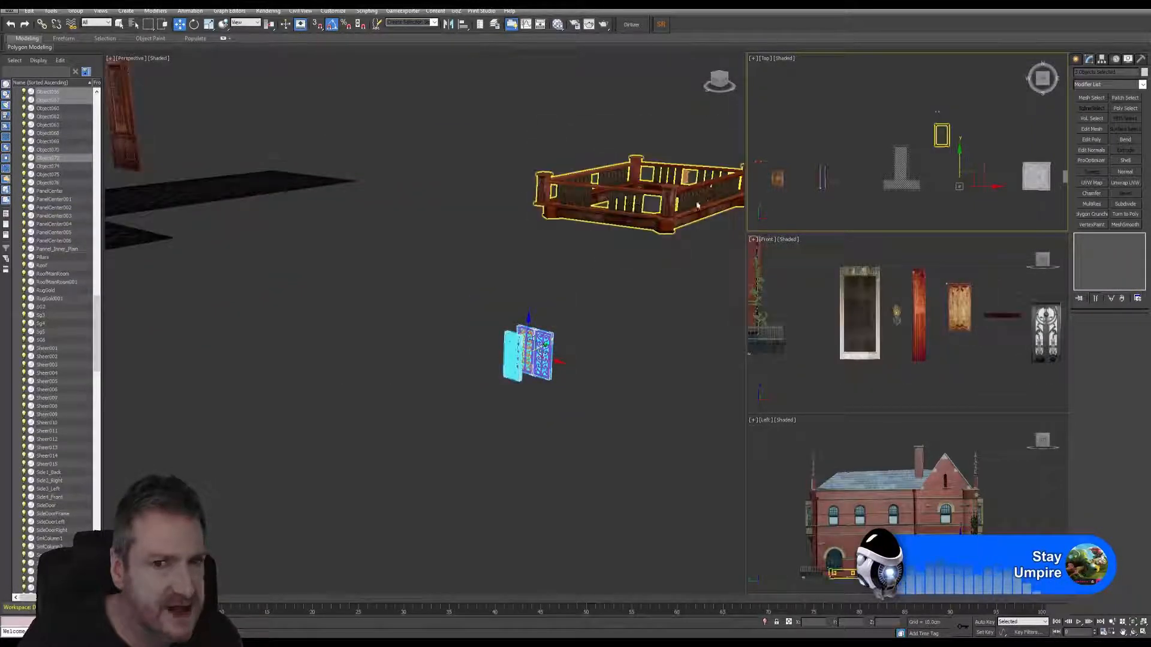
pyautogui.moveTo(959, 161); pyautogui.dragTo(957, 163)
pyautogui.moveTo(974, 137); pyautogui.dragTo(959, 158, button='middle')
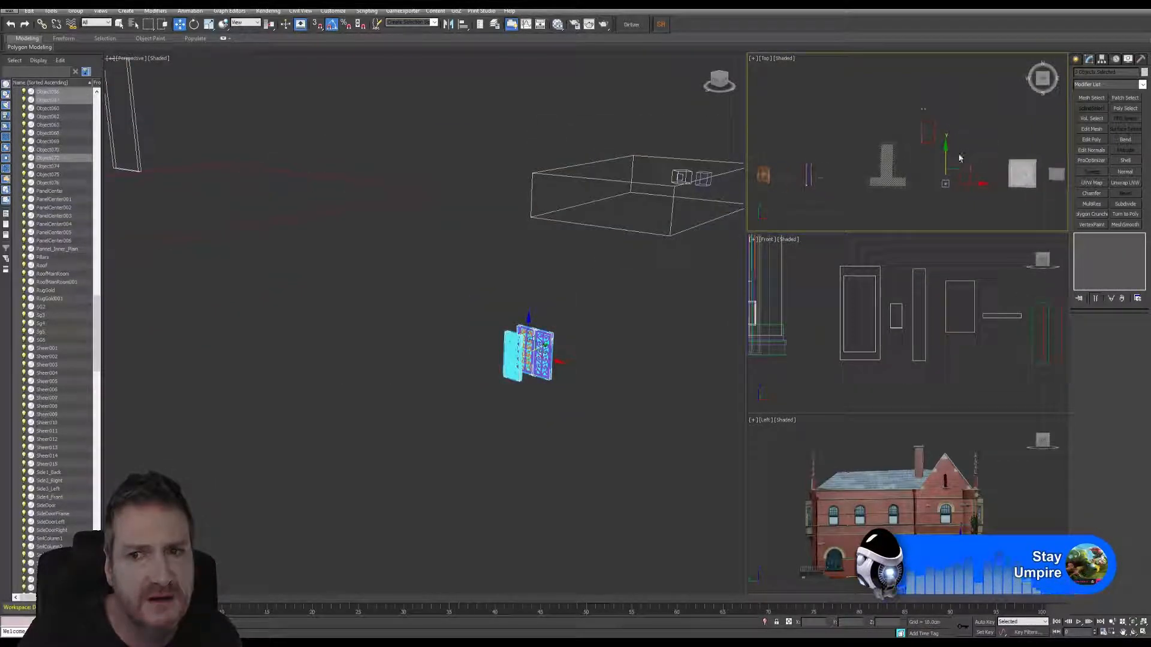
pyautogui.moveTo(946, 155); pyautogui.dragTo(947, 103)
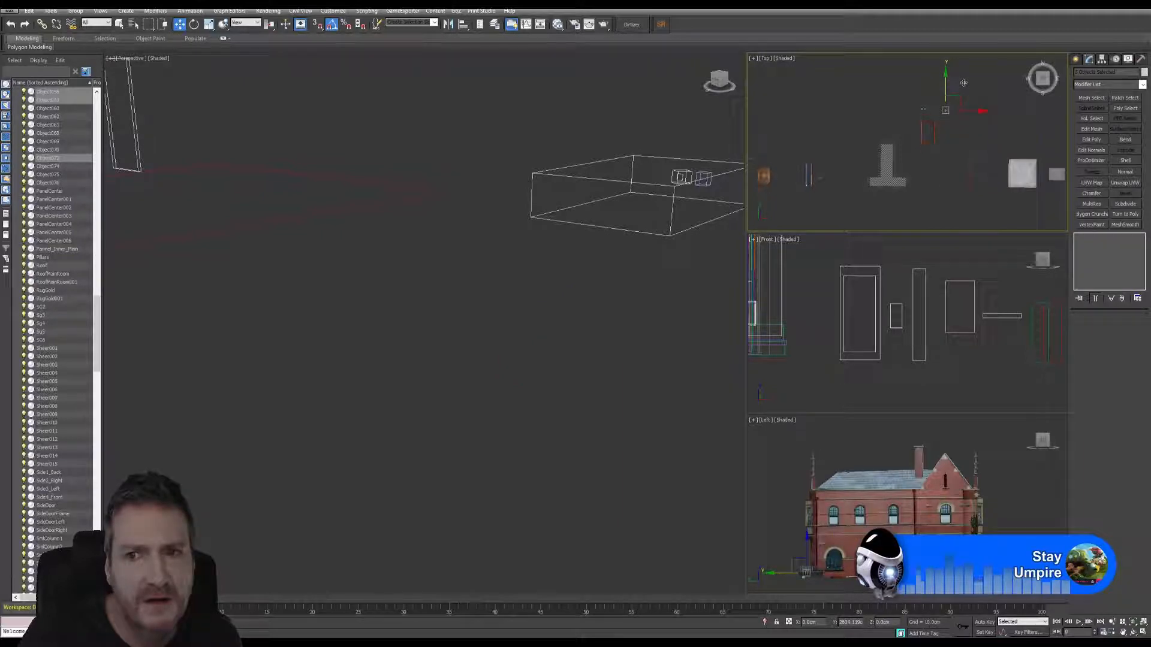
# Move the IronSection panel along positive Y, out of the row of props.
pyautogui.scroll(-3, 648, 270)
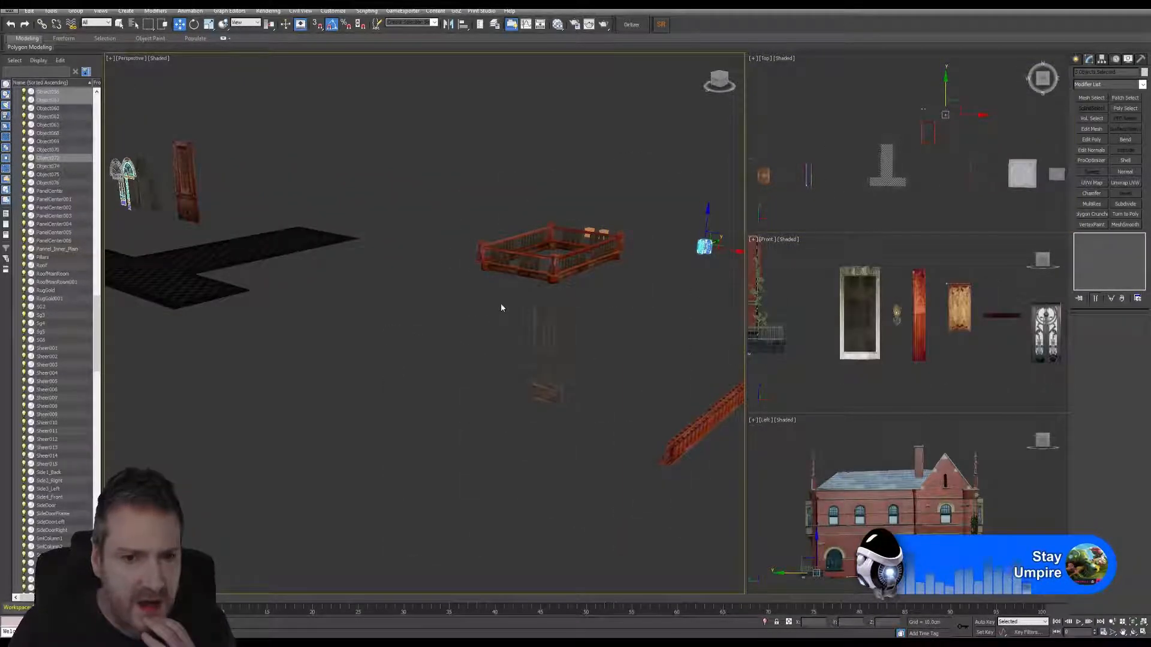
pyautogui.click(567, 402)
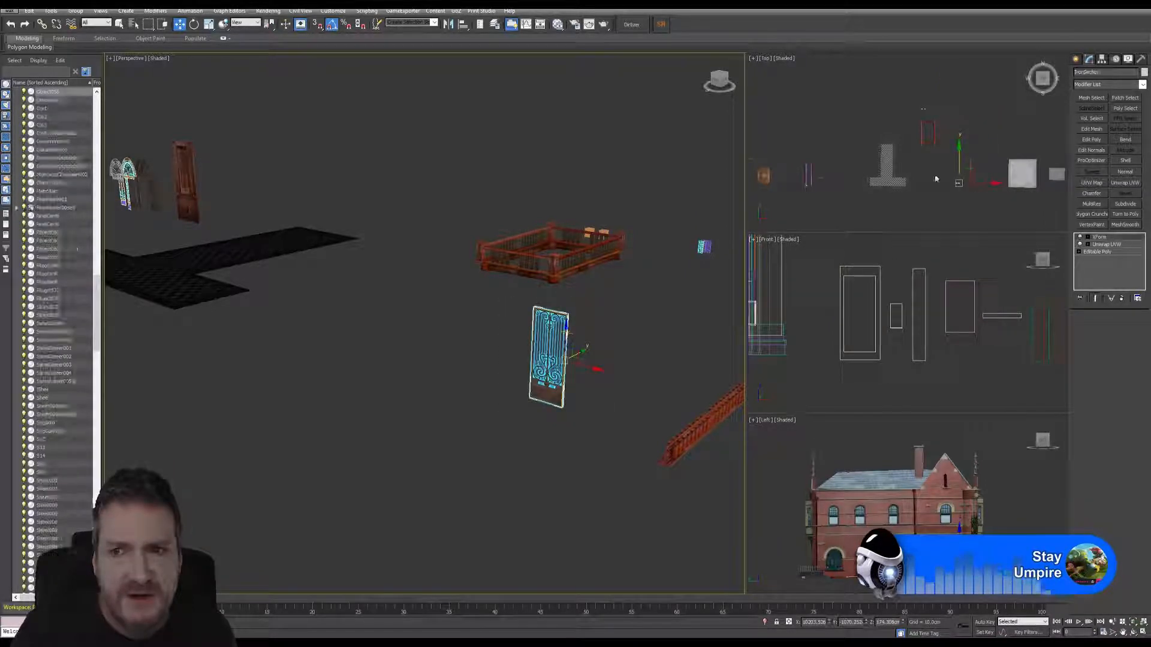
pyautogui.scroll(-1, 922, 170)
pyautogui.moveTo(943, 155); pyautogui.dragTo(947, 87)
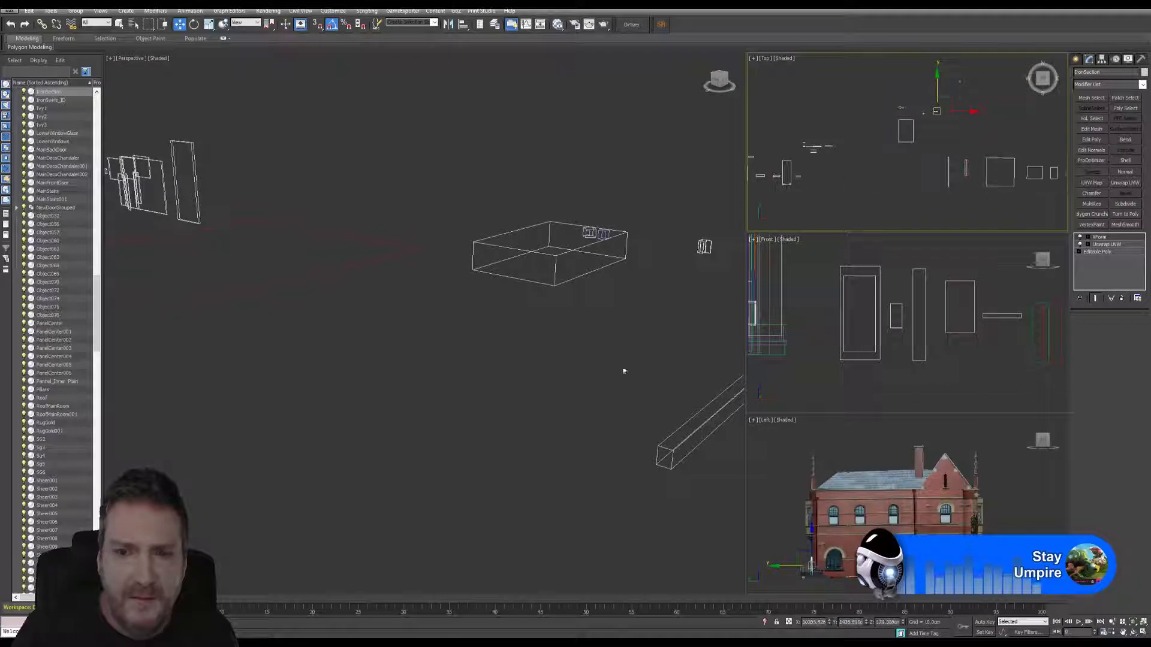
# Select the long wooden deco separator and move it along positive Y, out of the row of props.
pyautogui.moveTo(630, 300); pyautogui.dragTo(537, 294, button='middle')
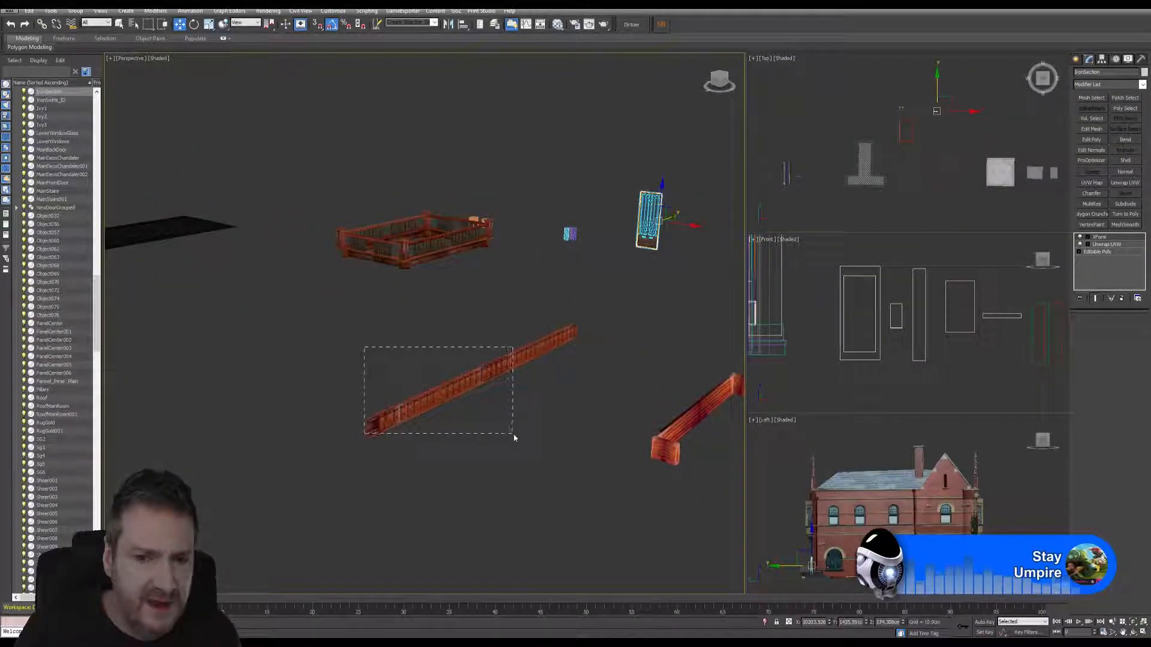
pyautogui.moveTo(513, 433); pyautogui.dragTo(514, 434)
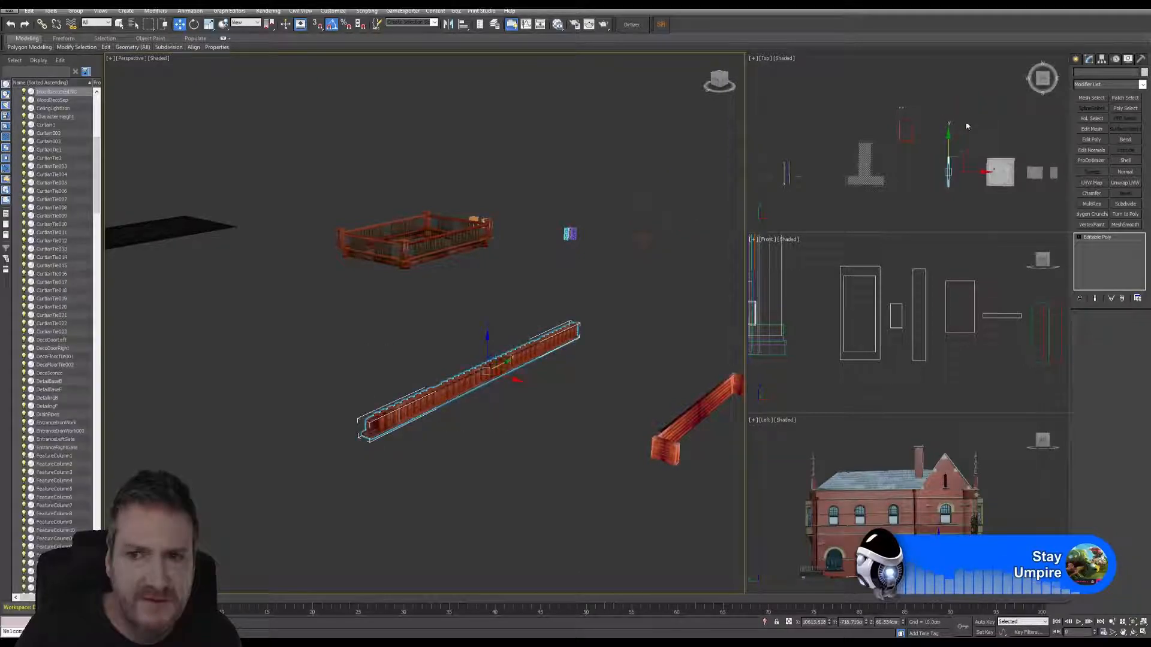
pyautogui.moveTo(954, 148); pyautogui.dragTo(949, 148, button='middle')
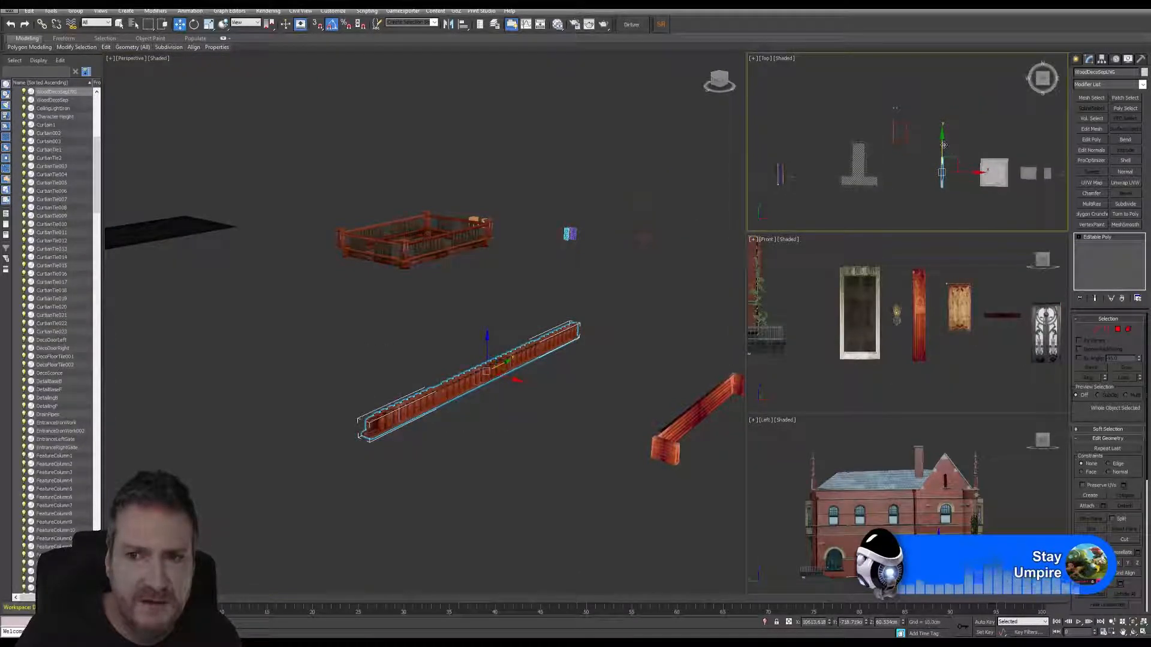
pyautogui.moveTo(944, 145); pyautogui.dragTo(944, 73)
# Select the CurtainRunner beside the large stone tile and move it along positive Y, next to the long separator.
pyautogui.moveTo(643, 272); pyautogui.dragTo(508, 243, button='middle')
pyautogui.moveTo(298, 325); pyautogui.dragTo(503, 402)
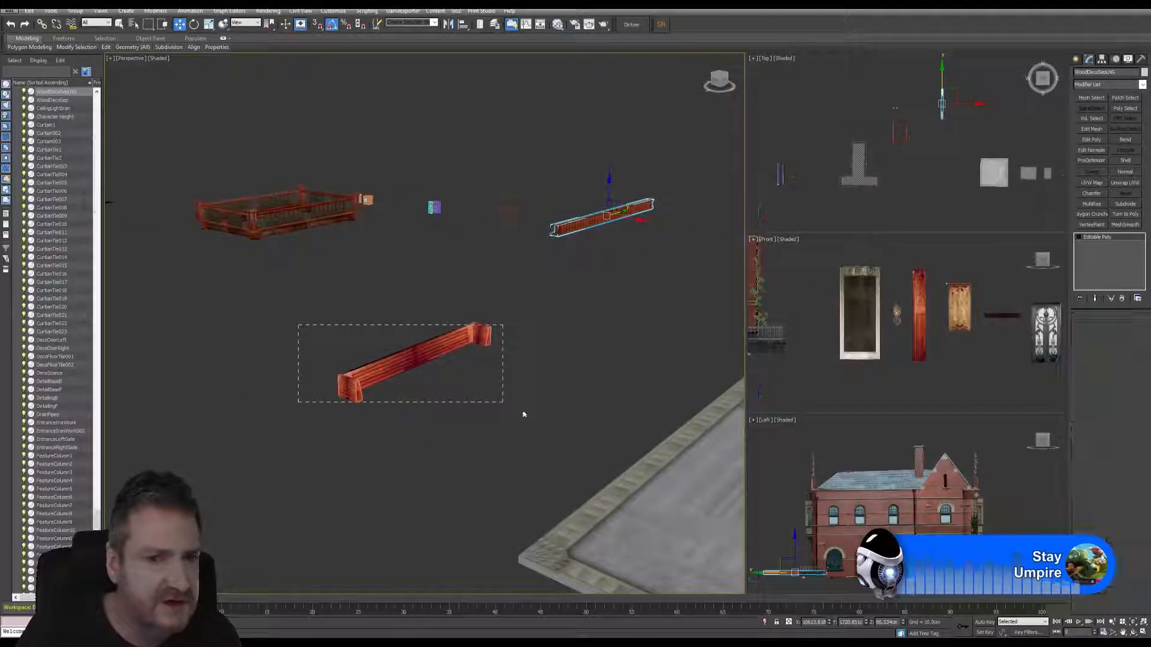
pyautogui.moveTo(943, 144); pyautogui.dragTo(929, 145, button='middle')
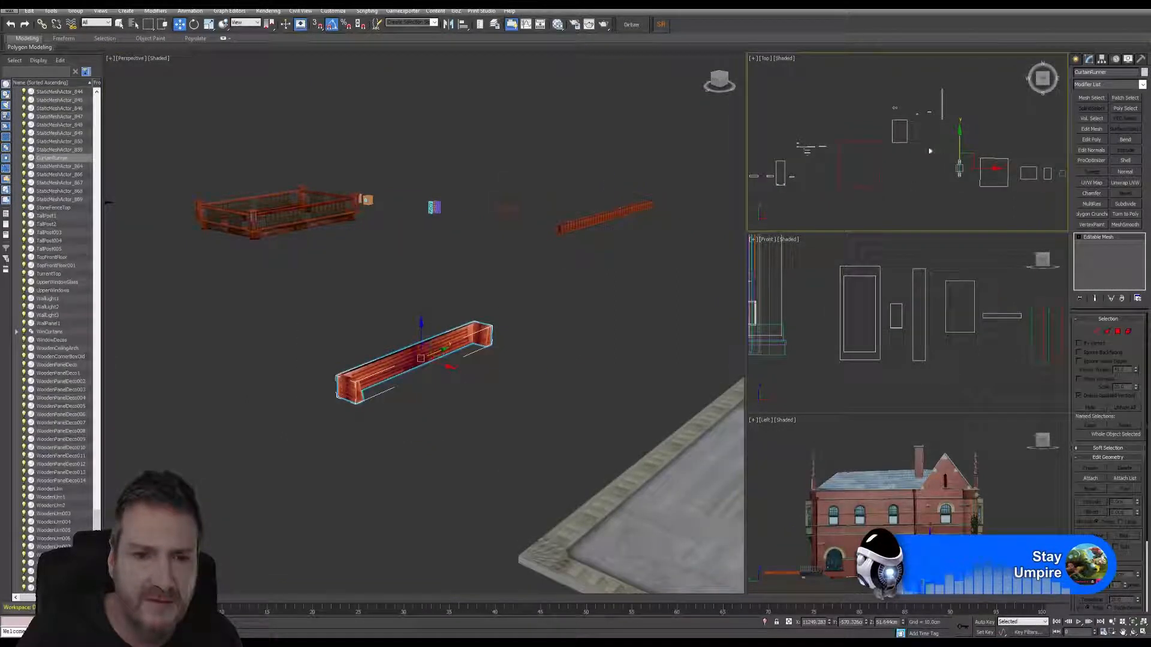
pyautogui.moveTo(946, 141); pyautogui.dragTo(945, 108)
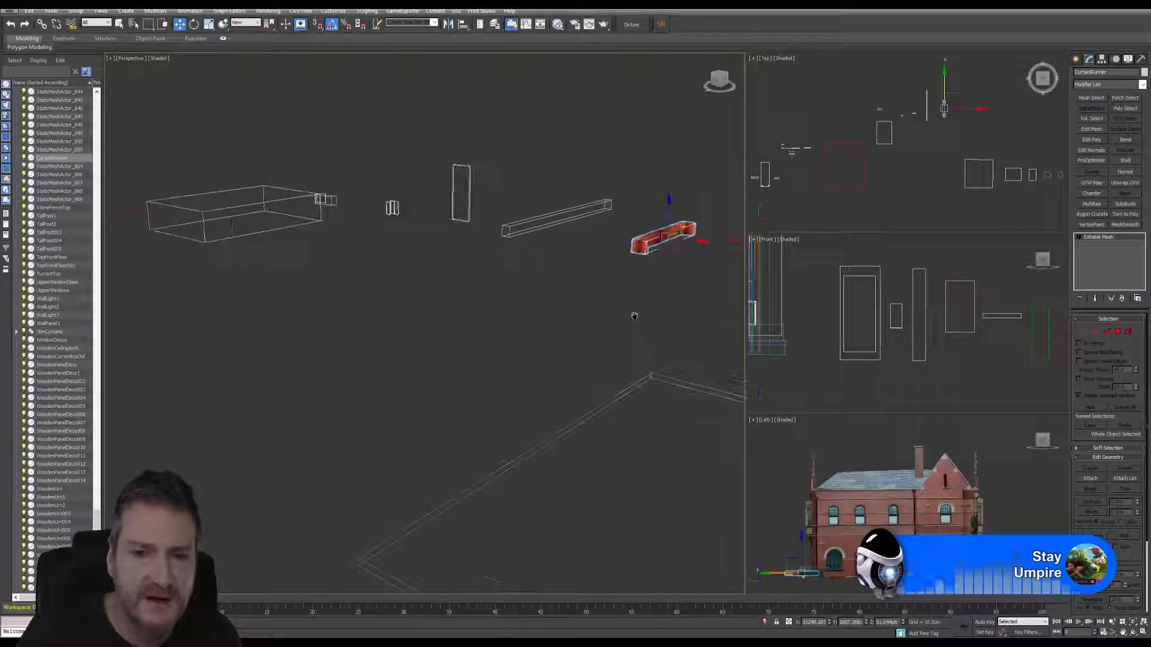
# Select the CeilingLightIron piece beside the hanging lantern and move it along positive Y, out of the row.
pyautogui.scroll(-5, 632, 333)
pyautogui.moveTo(622, 343); pyautogui.dragTo(551, 316, button='middle')
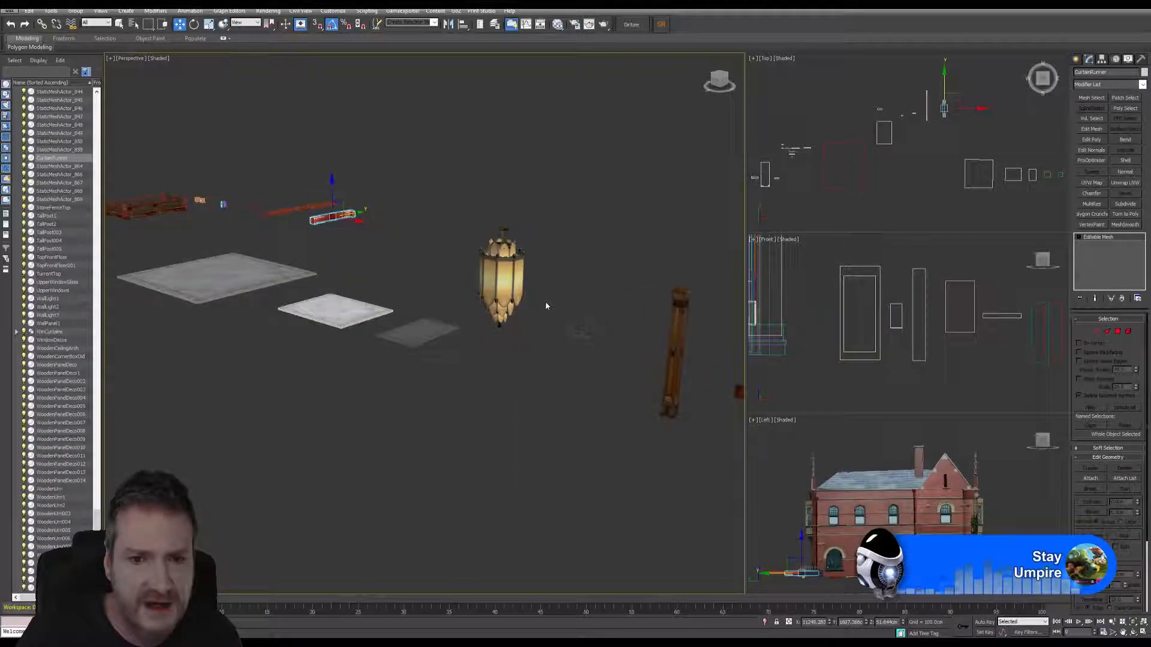
pyautogui.scroll(5, 558, 312)
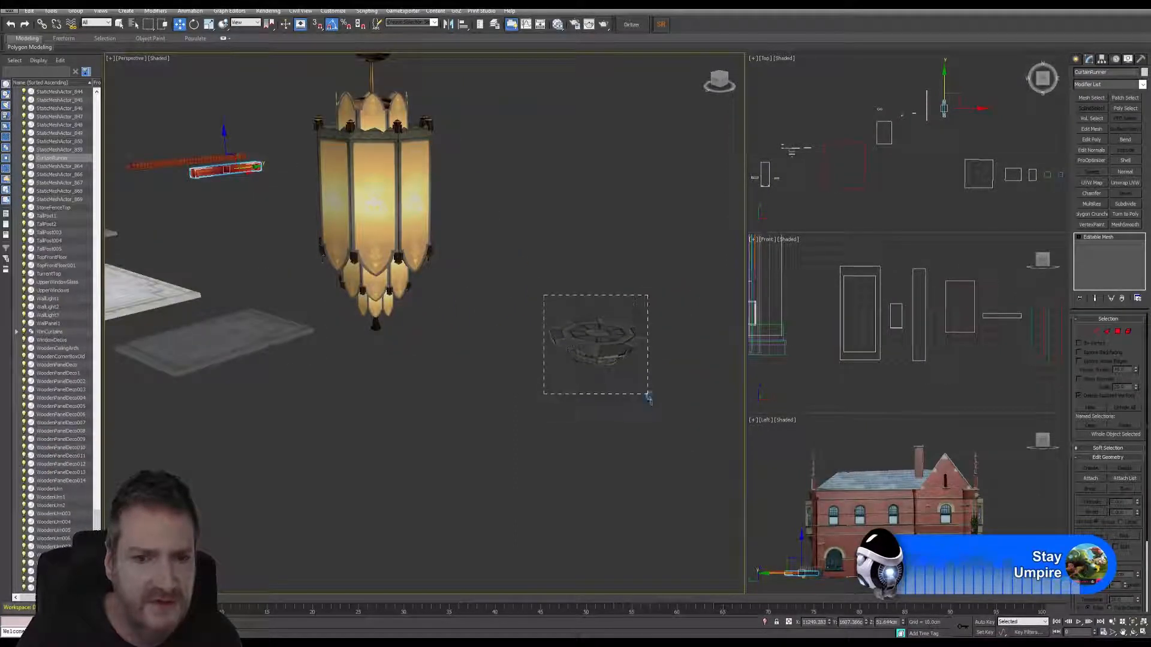
pyautogui.moveTo(544, 295); pyautogui.dragTo(648, 394)
pyautogui.moveTo(1062, 144); pyautogui.dragTo(952, 139, button='middle')
pyautogui.moveTo(939, 135); pyautogui.dragTo(927, 73)
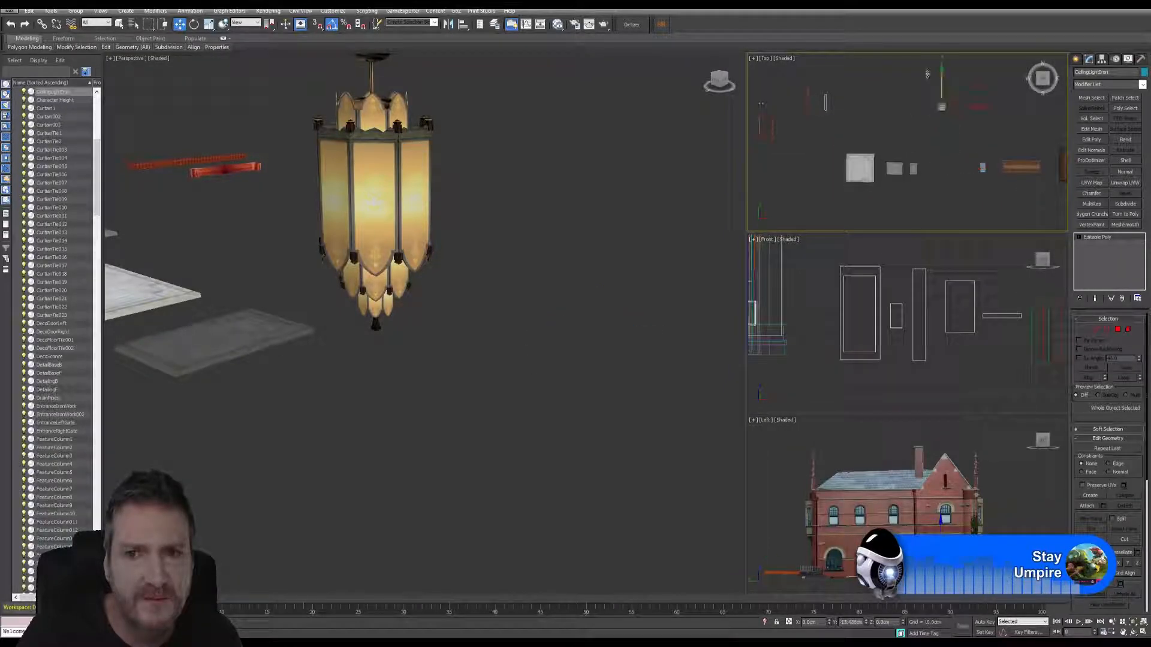
# Select the short WoodDecoSep separator beside the blue tile and move it along positive Y, level with the props set aside.
pyautogui.scroll(-8, 612, 287)
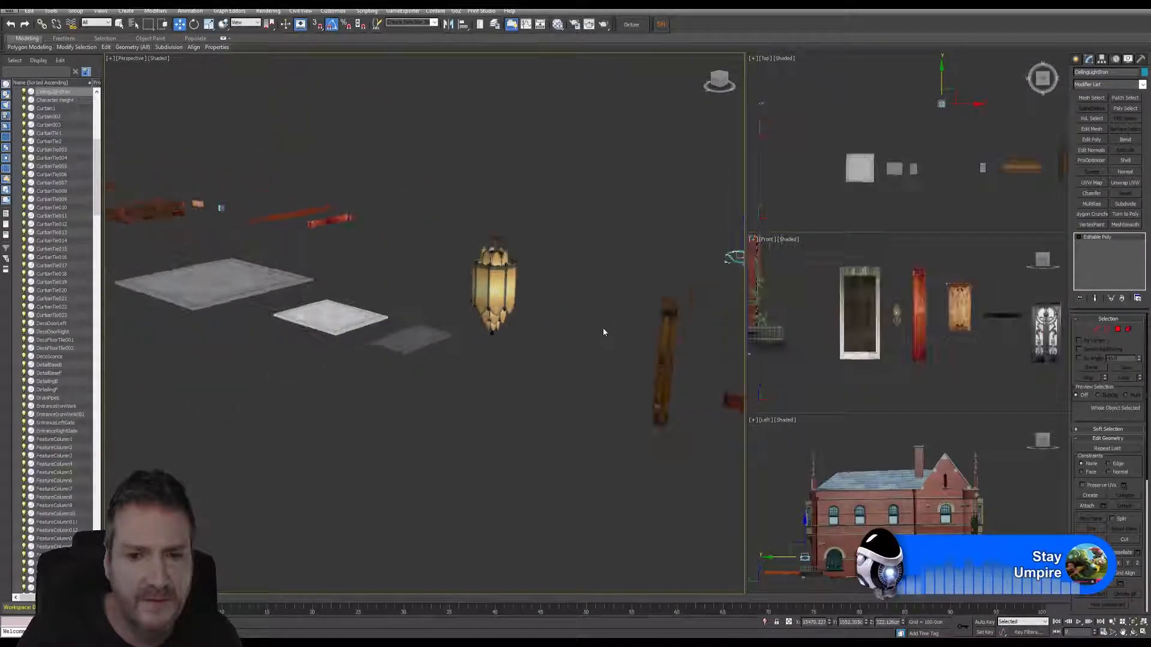
pyautogui.moveTo(599, 311); pyautogui.dragTo(577, 355, button='middle')
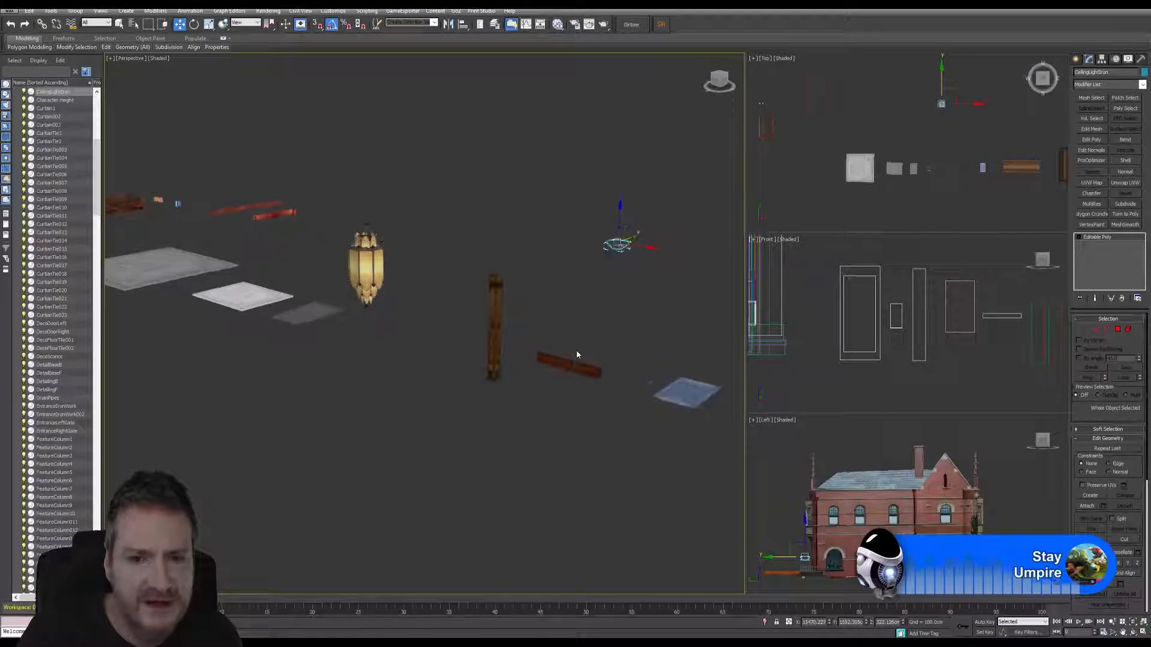
pyautogui.moveTo(599, 402); pyautogui.dragTo(599, 402)
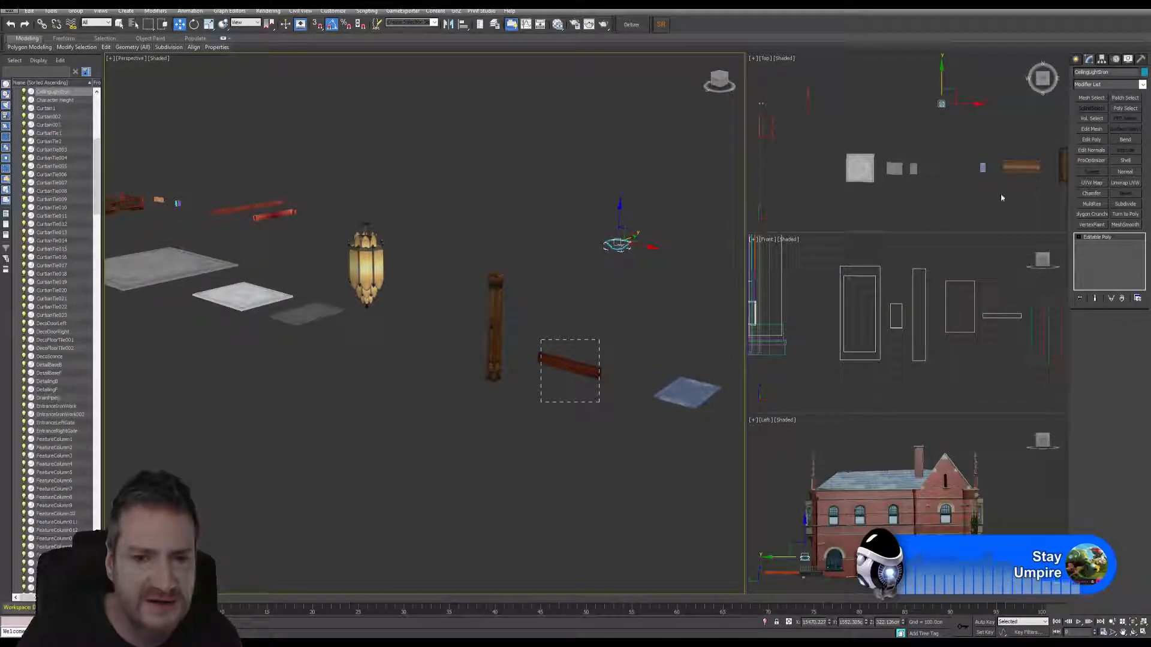
pyautogui.moveTo(998, 135); pyautogui.dragTo(970, 130, button='middle')
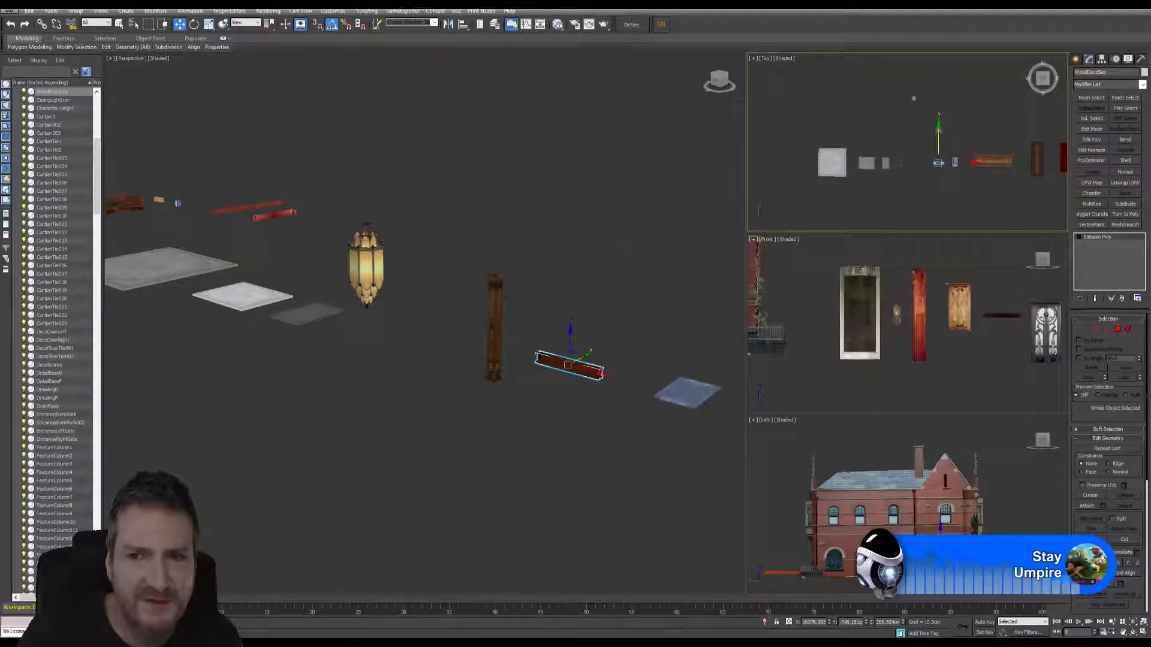
pyautogui.moveTo(938, 131); pyautogui.dragTo(950, 67)
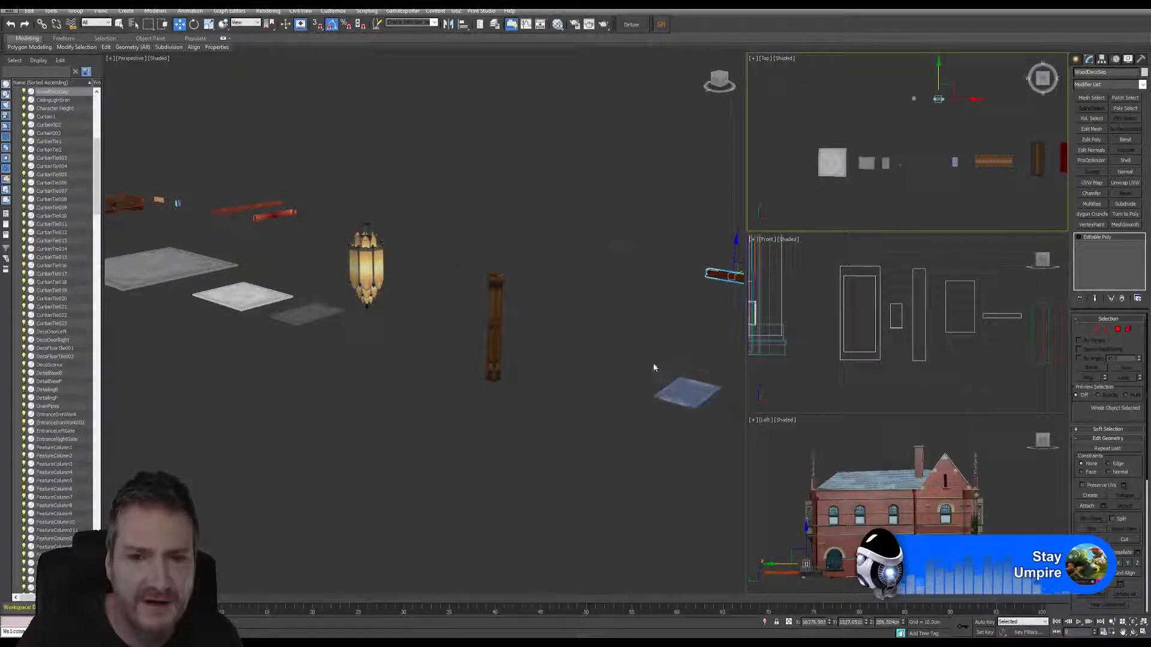
pyautogui.moveTo(644, 366); pyautogui.dragTo(437, 329, button='middle')
pyautogui.scroll(-5, 465, 365)
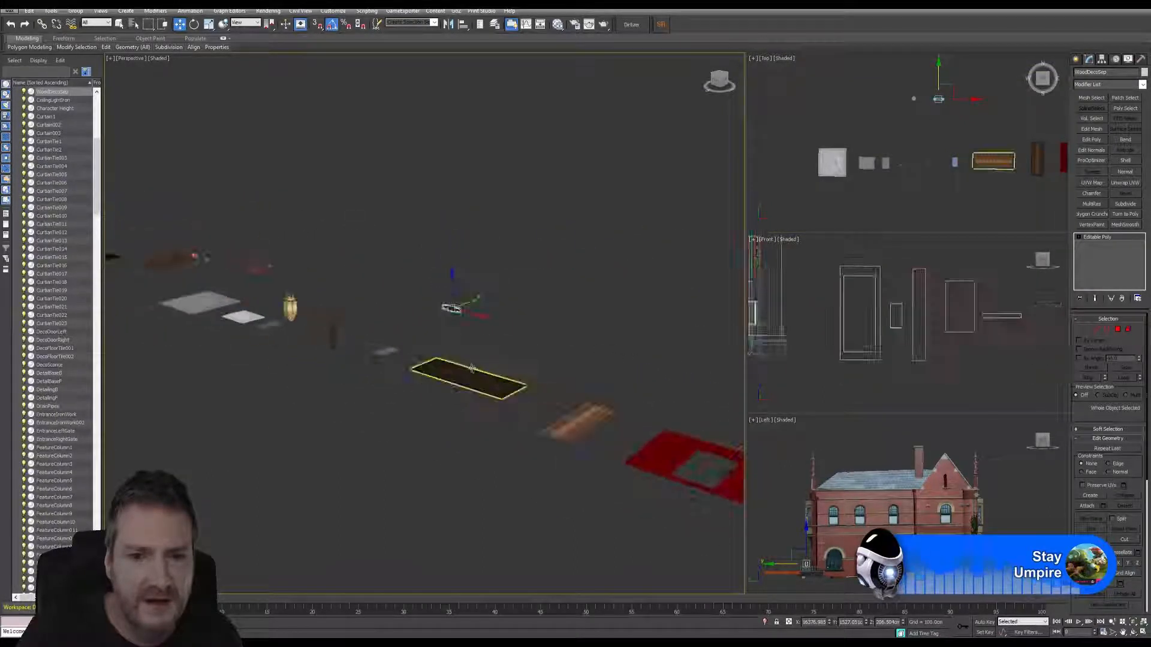
# Select the two door assemblies past the dark wooden floor panel and move them together along positive Y, out of the row.
pyautogui.scroll(-2, 473, 368)
pyautogui.moveTo(624, 407); pyautogui.dragTo(403, 332, button='middle')
pyautogui.scroll(2, 585, 381)
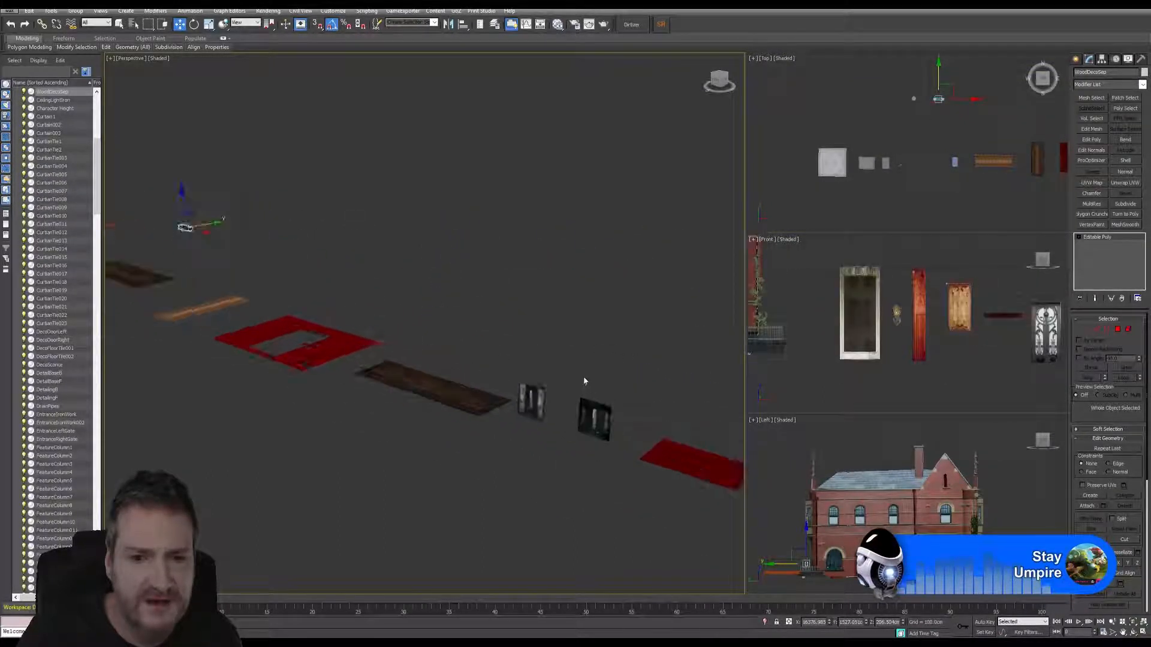
pyautogui.click(535, 402)
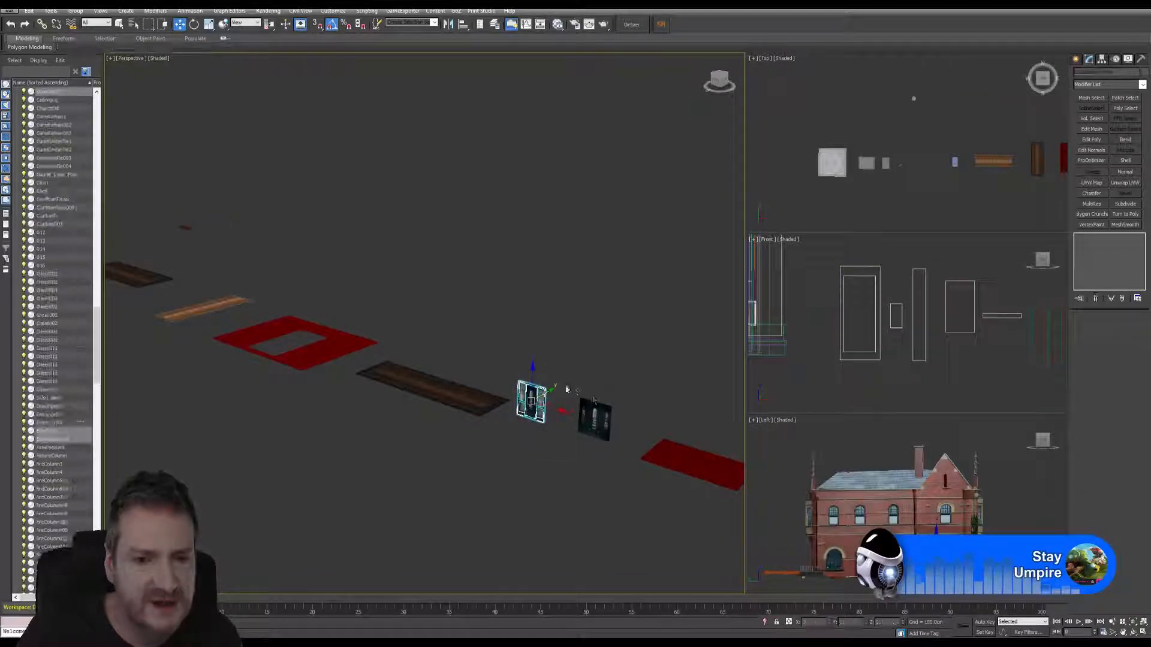
pyautogui.keyDown('ctrl'); pyautogui.click(595, 419); pyautogui.keyUp('ctrl')
pyautogui.moveTo(1030, 189); pyautogui.dragTo(859, 172, button='middle')
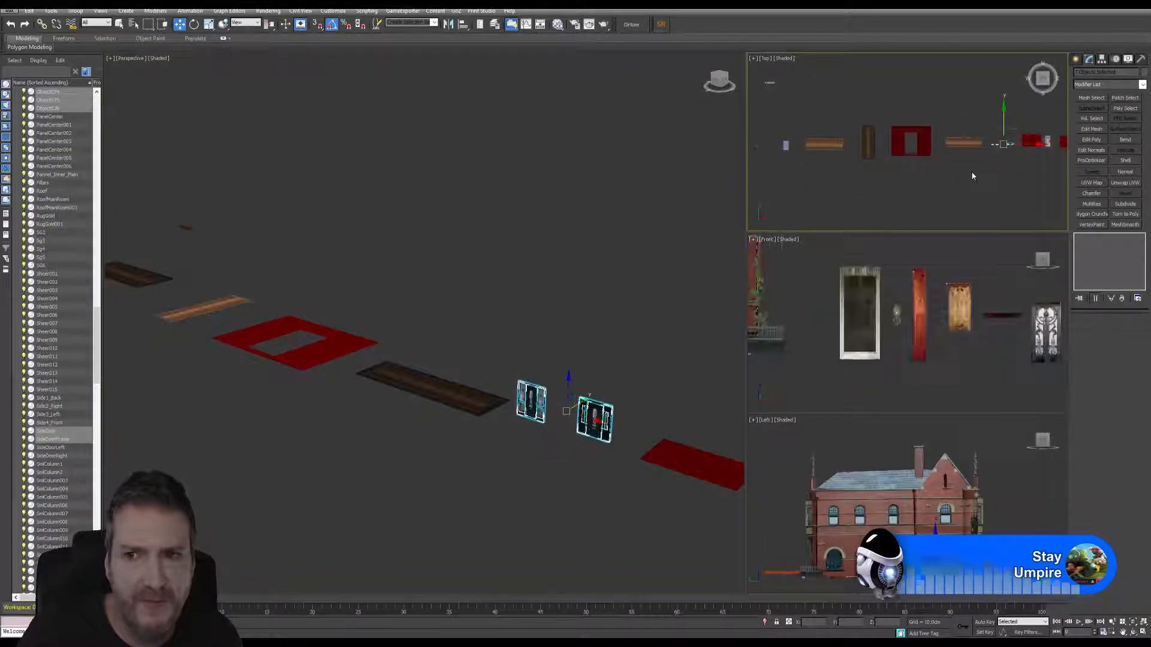
pyautogui.moveTo(971, 172); pyautogui.dragTo(845, 175, button='middle')
pyautogui.moveTo(986, 115); pyautogui.dragTo(987, 66)
# Maximize the Top view and move the group of deco and feature door pieces nearest the building further along positive Y.
pyautogui.moveTo(649, 293); pyautogui.dragTo(465, 244, button='middle')
pyautogui.scroll(-2, 465, 244)
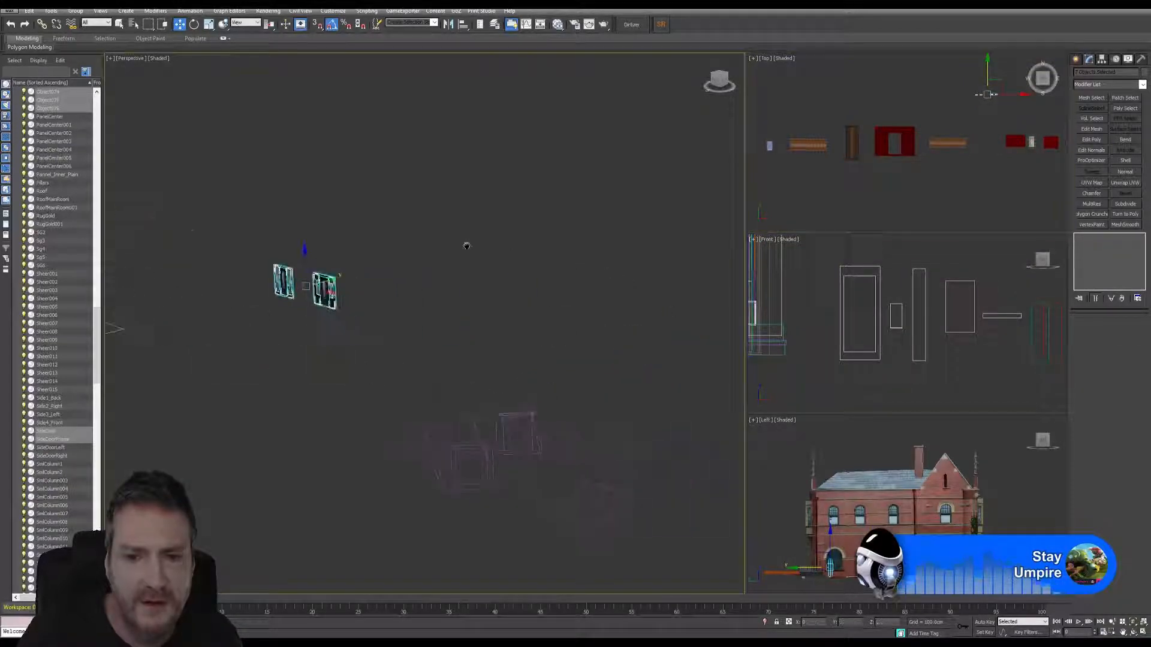
pyautogui.scroll(-5, 452, 398)
pyautogui.scroll(-2, 432, 406)
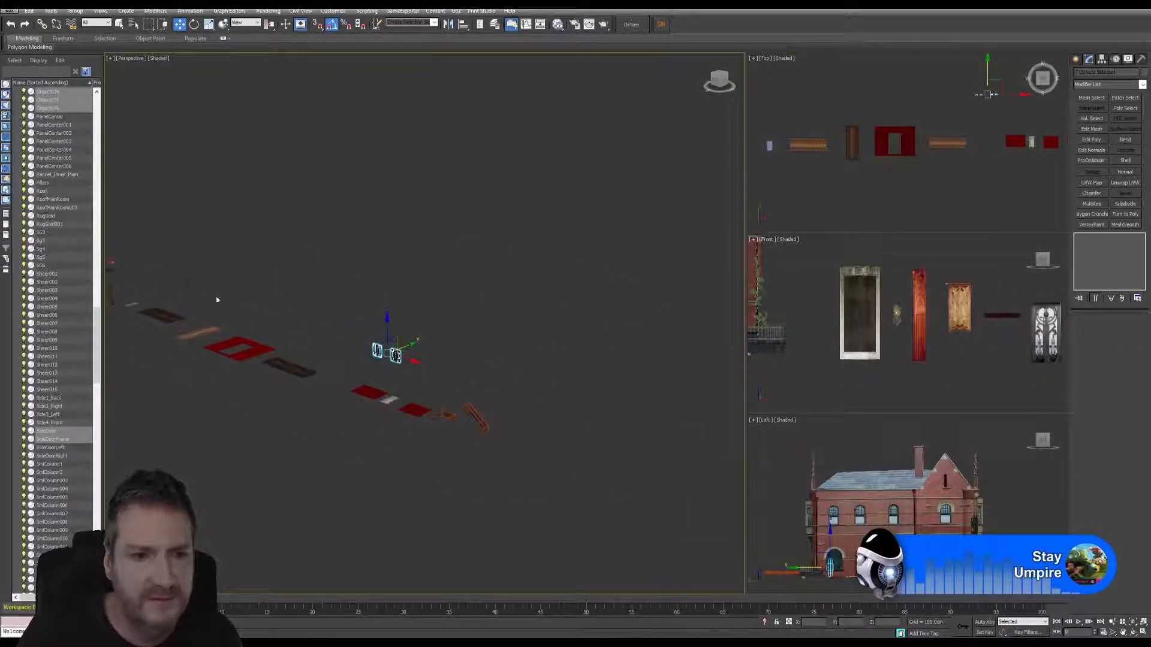
pyautogui.moveTo(216, 298); pyautogui.dragTo(546, 395, button='middle')
pyautogui.scroll(-2, 547, 395)
pyautogui.moveTo(259, 291); pyautogui.dragTo(296, 296, button='middle')
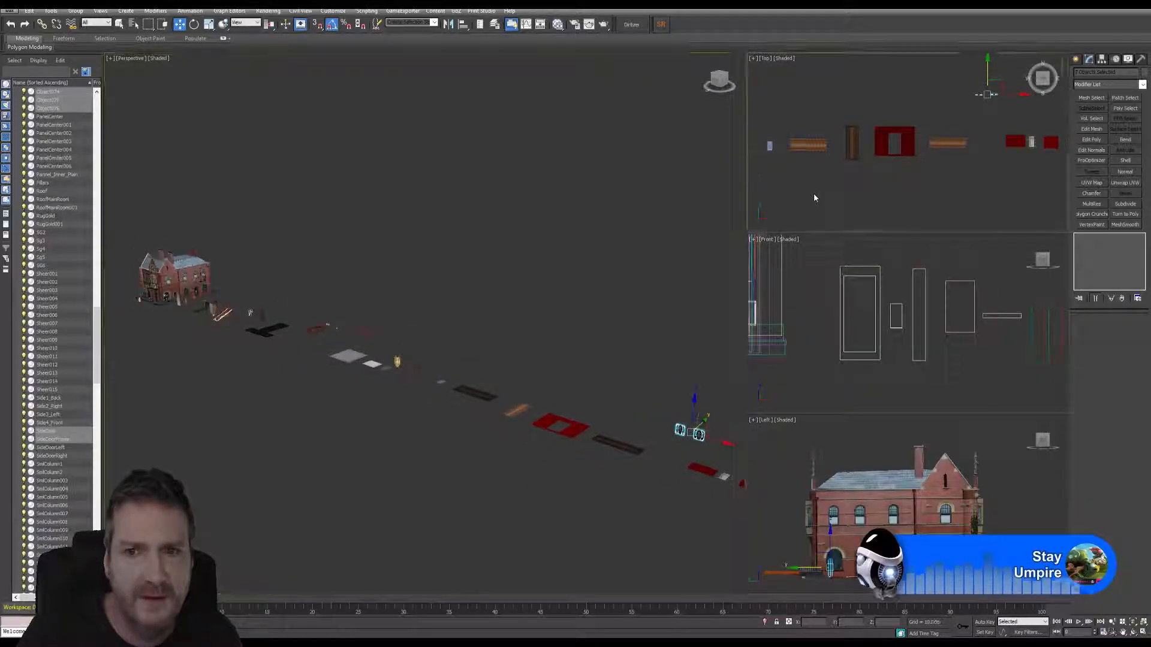
pyautogui.scroll(-5, 893, 200)
pyautogui.moveTo(884, 215); pyautogui.dragTo(929, 214, button='middle')
pyautogui.click(1145, 633)
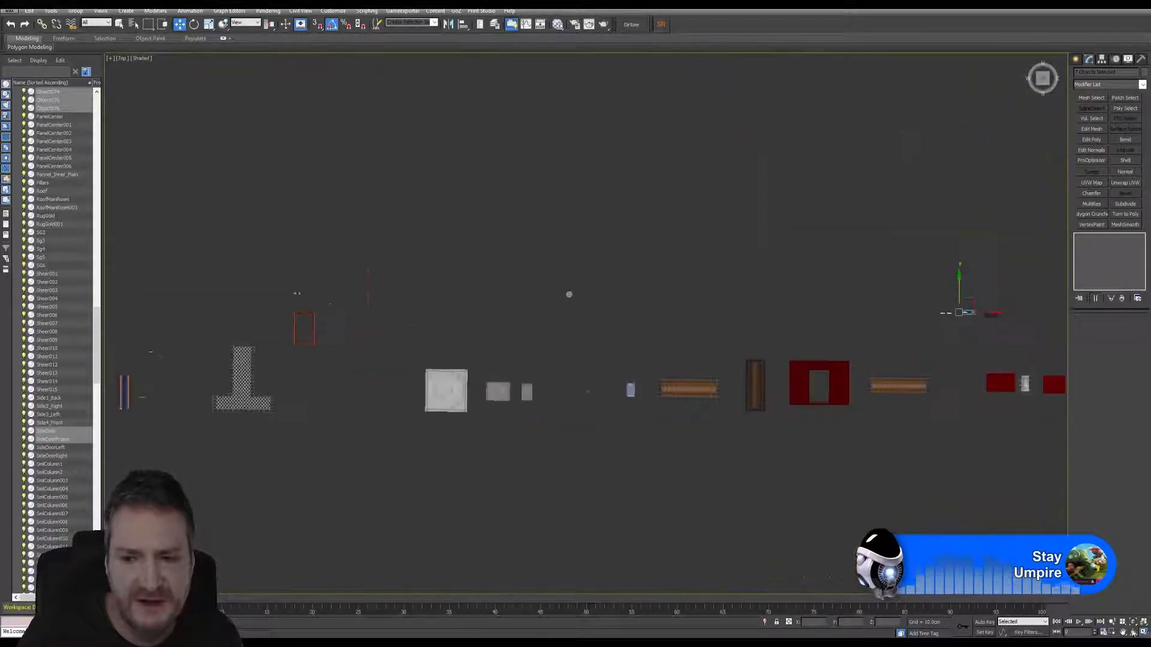
pyautogui.moveTo(410, 400); pyautogui.dragTo(581, 391, button='middle')
pyautogui.scroll(-2, 580, 391)
pyautogui.scroll(2, 252, 392)
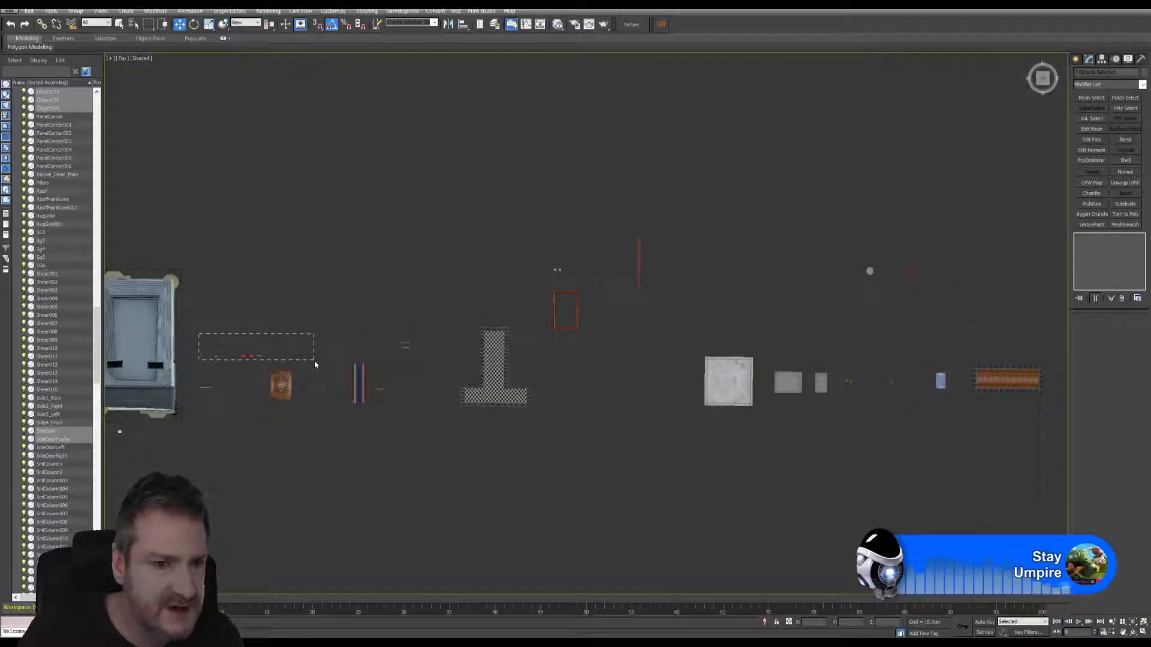
pyautogui.moveTo(314, 361); pyautogui.dragTo(315, 359)
pyautogui.moveTo(250, 330); pyautogui.dragTo(247, 235)
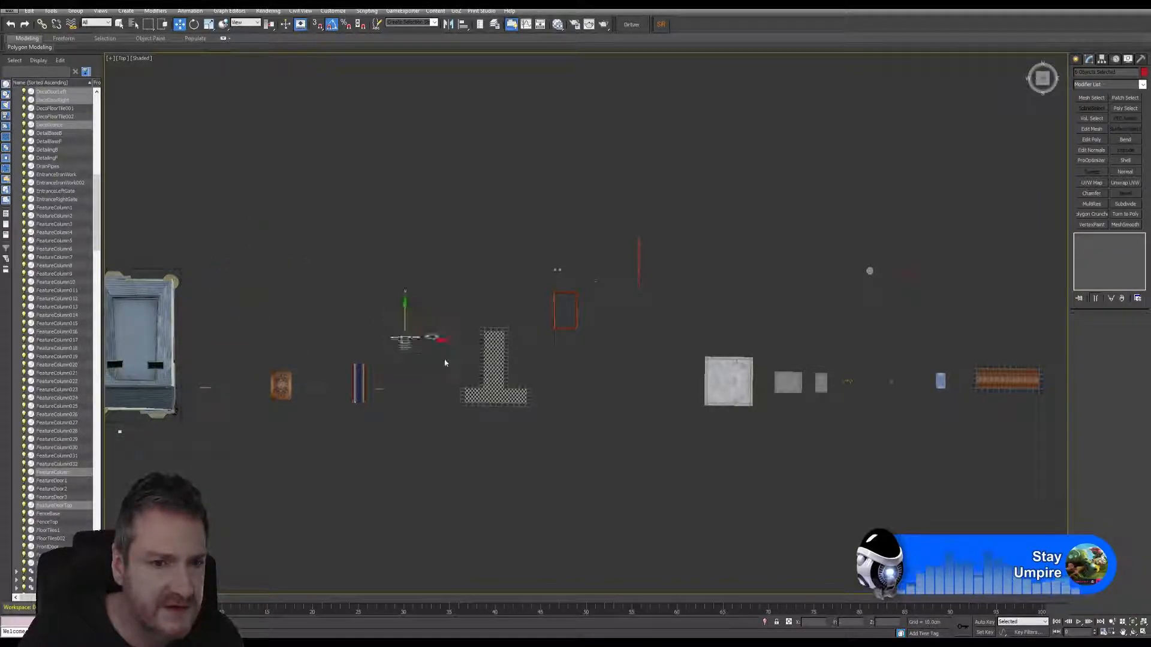
# Move the entrance ironwork group and the square railing group further along positive Y, away from the row of unfinished props.
pyautogui.moveTo(406, 315); pyautogui.dragTo(406, 238)
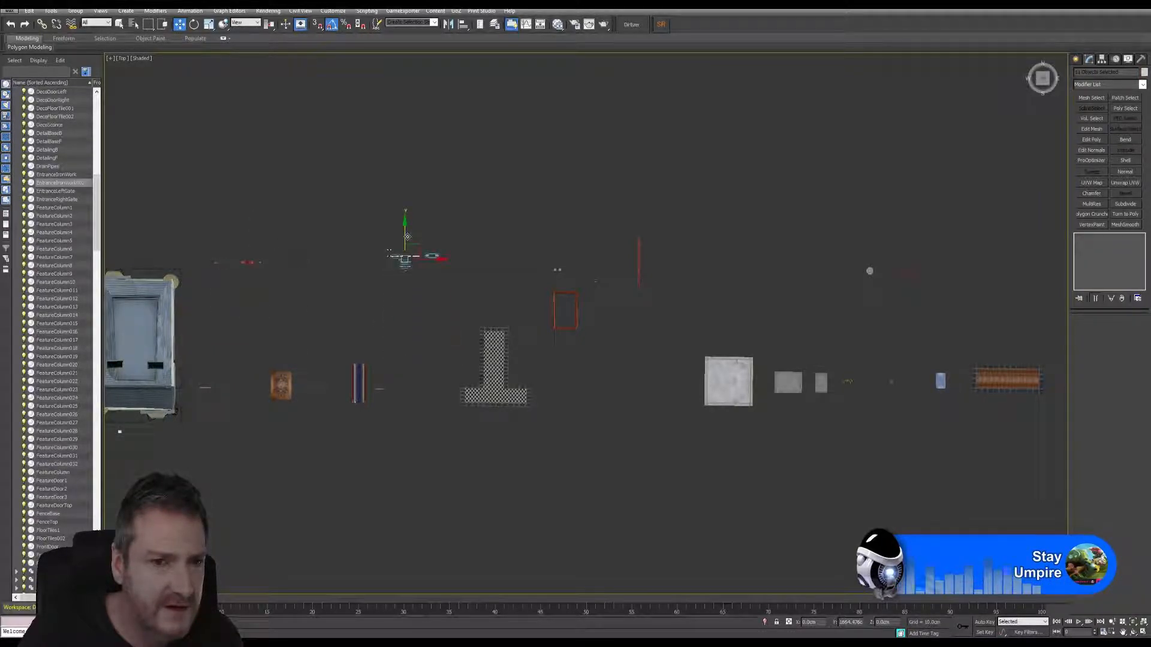
pyautogui.moveTo(608, 353); pyautogui.dragTo(609, 352)
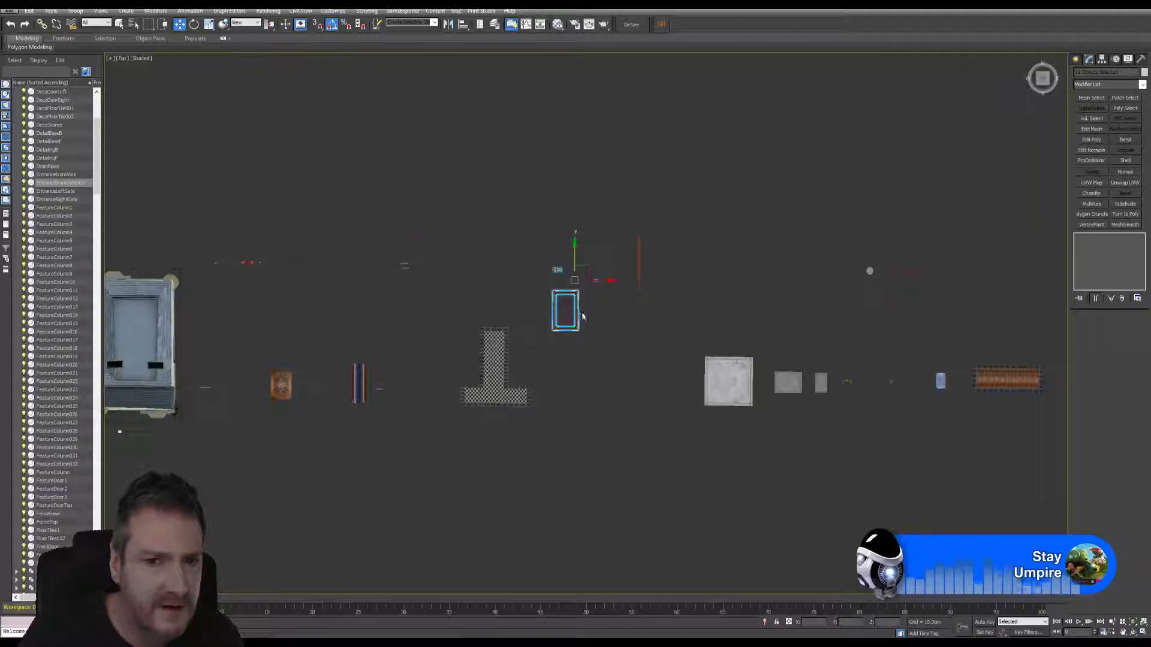
pyautogui.moveTo(575, 254); pyautogui.dragTo(574, 216)
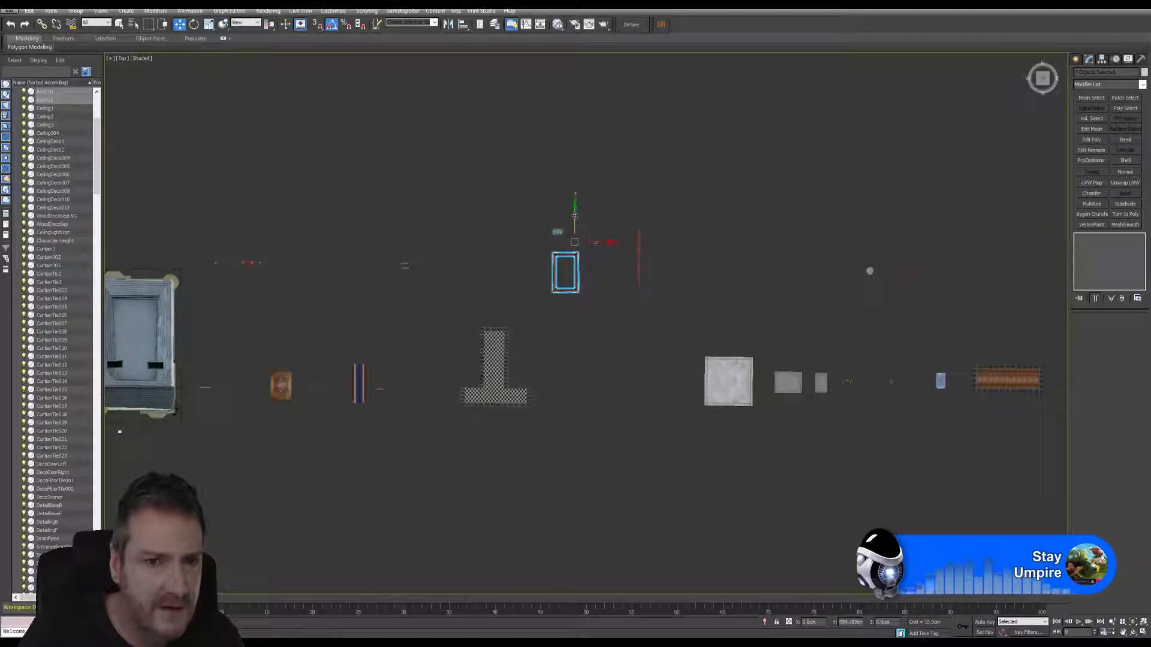
pyautogui.moveTo(640, 245); pyautogui.dragTo(703, 265, button='middle')
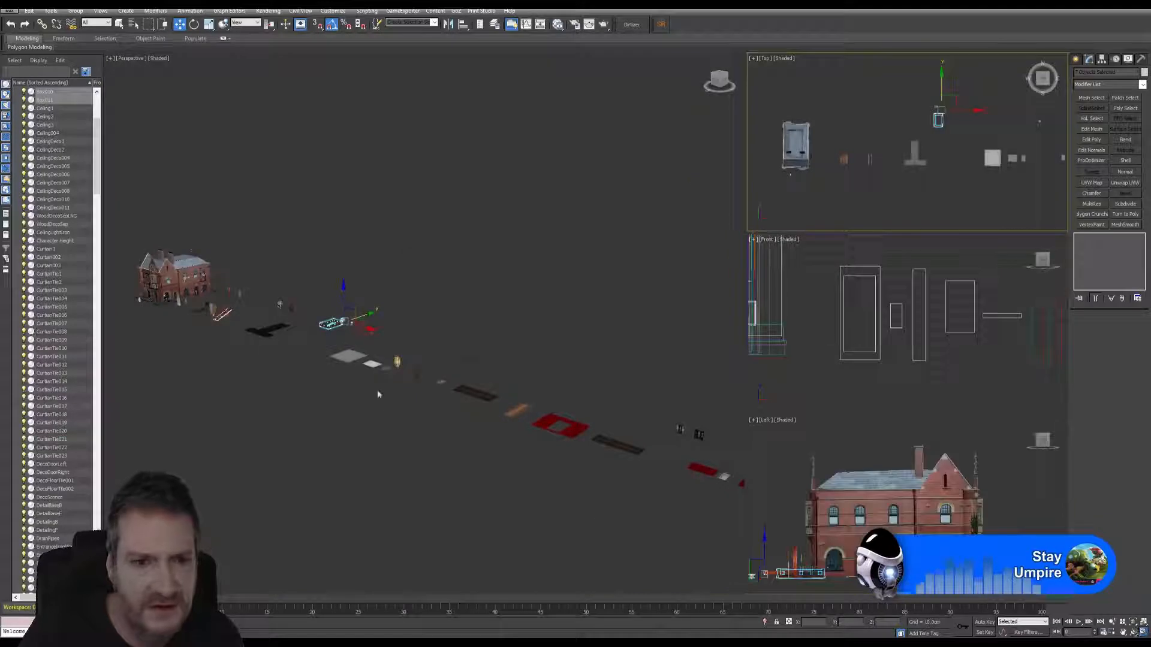
# Examine the props remaining in the row in the Perspective view, from the building up to the orange wooden floor panel.
pyautogui.moveTo(207, 302); pyautogui.dragTo(352, 323, button='middle')
pyautogui.scroll(3, 352, 322)
pyautogui.scroll(8, 351, 327)
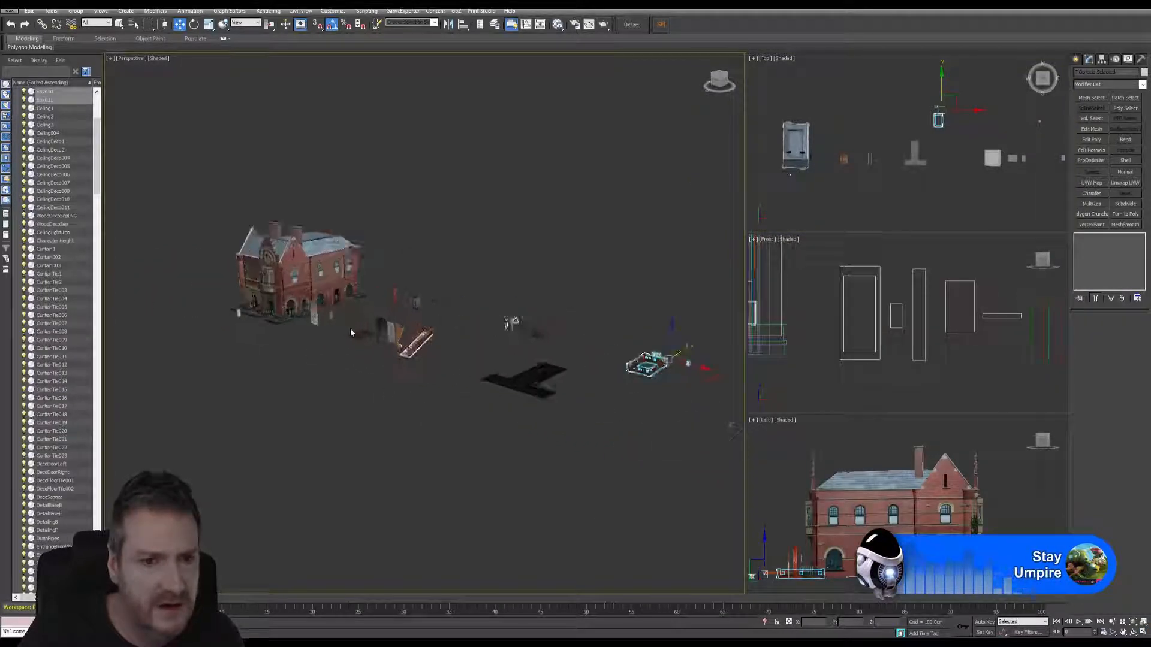
pyautogui.scroll(4, 333, 335)
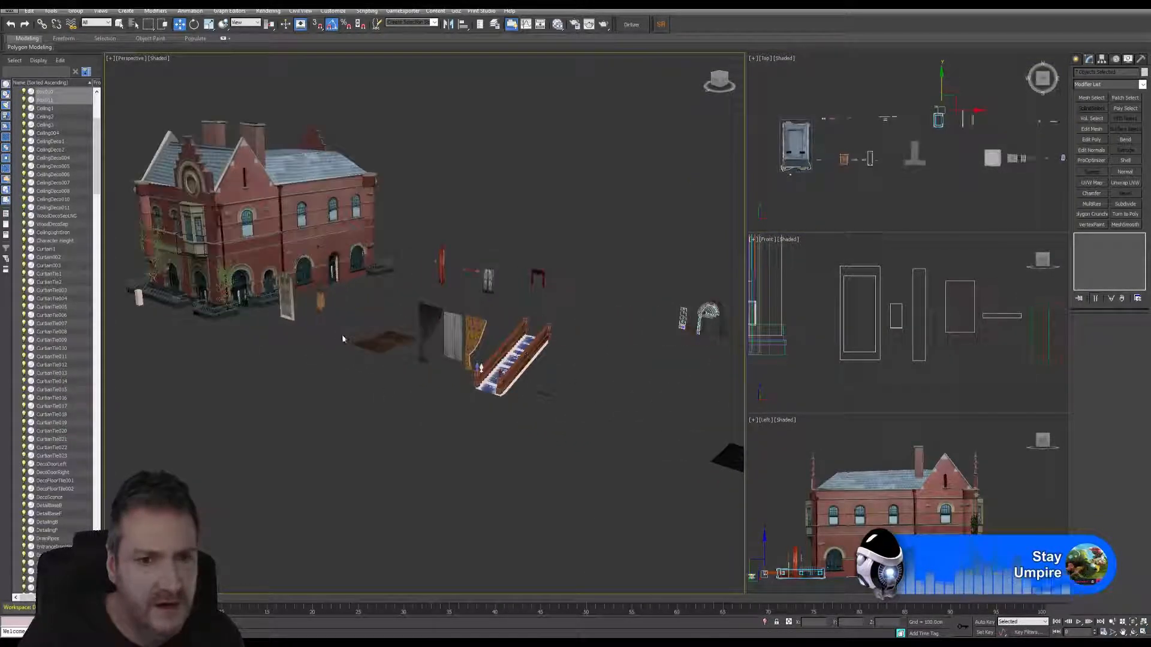
pyautogui.moveTo(465, 321); pyautogui.dragTo(514, 378, button='middle')
pyautogui.click(519, 411)
pyautogui.moveTo(576, 418)
pyautogui.mouseDown(button='middle')
pyautogui.moveTo(419, 298)
pyautogui.moveTo(359, 308)
pyautogui.moveTo(293, 342)
pyautogui.mouseUp(button='middle')
pyautogui.scroll(-6, 390, 367)
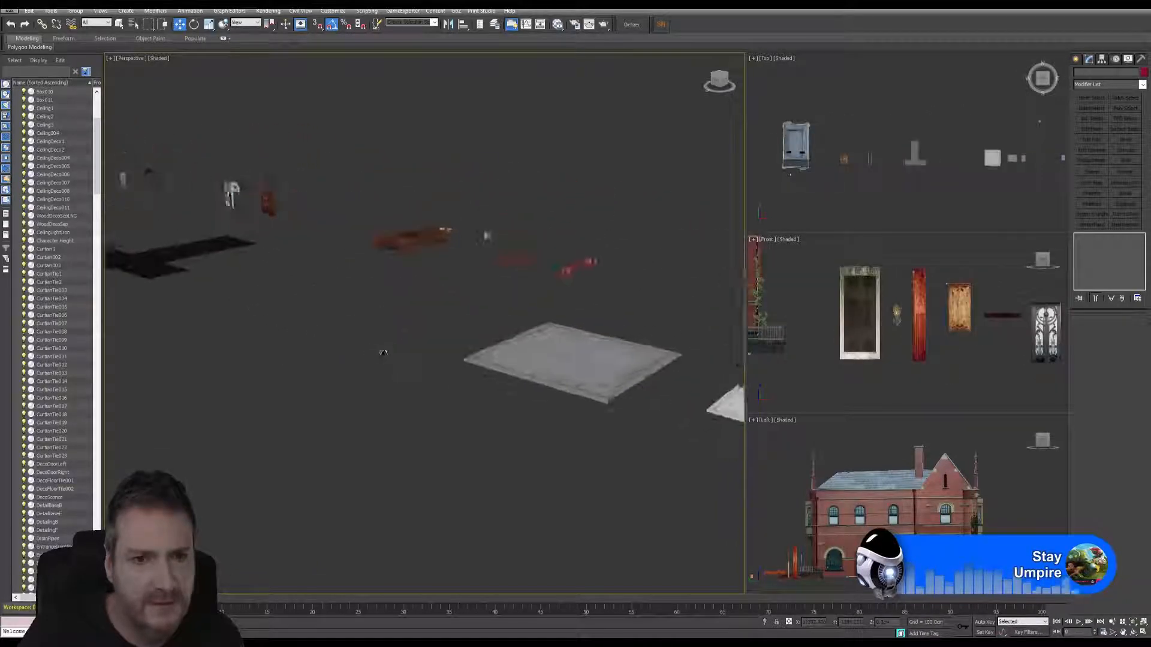
pyautogui.scroll(-1, 393, 389)
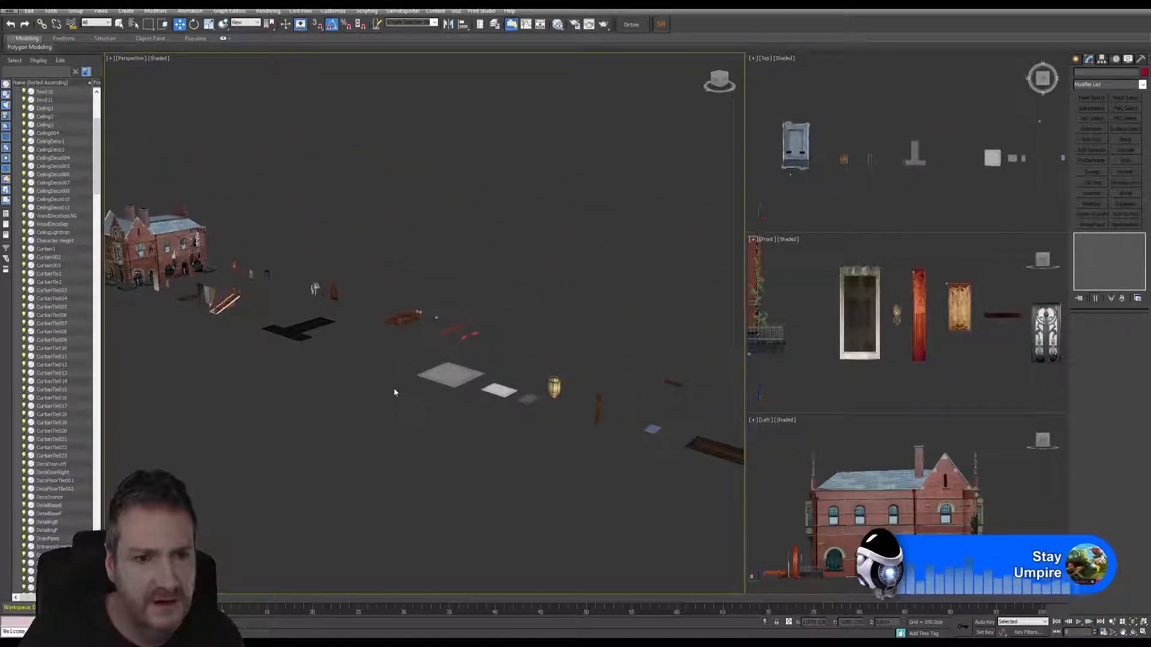
pyautogui.moveTo(406, 402); pyautogui.dragTo(317, 391, button='middle')
pyautogui.scroll(-1, 317, 390)
pyautogui.scroll(-2, 324, 394)
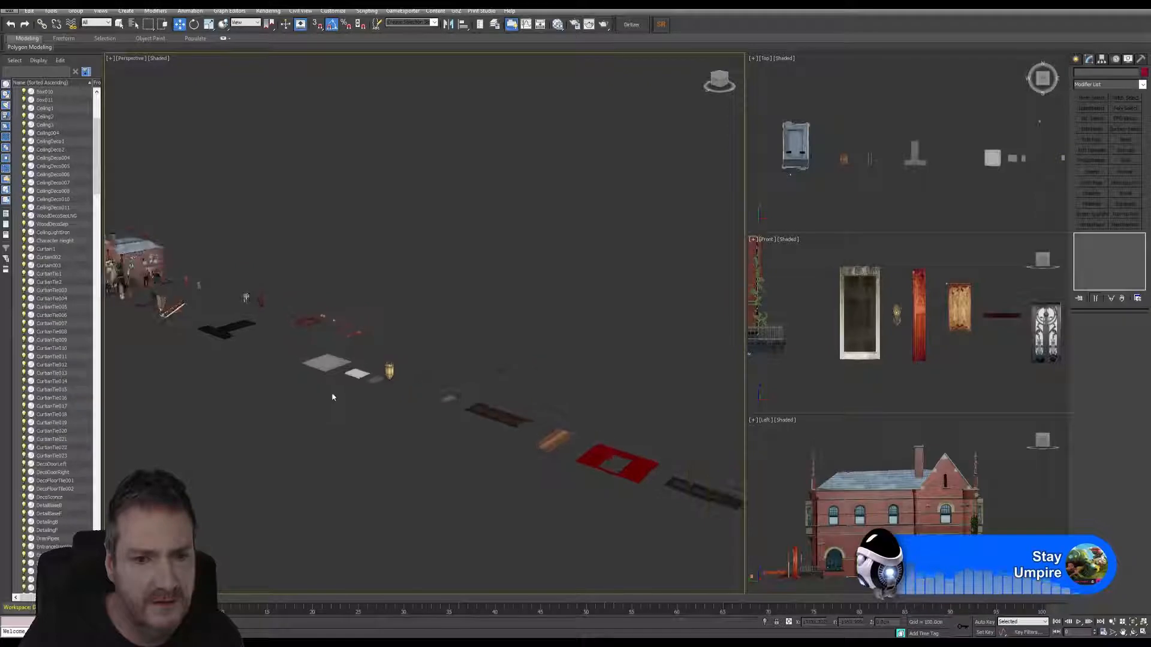
pyautogui.scroll(3, 550, 434)
pyautogui.click(550, 434)
pyautogui.scroll(6, 549, 434)
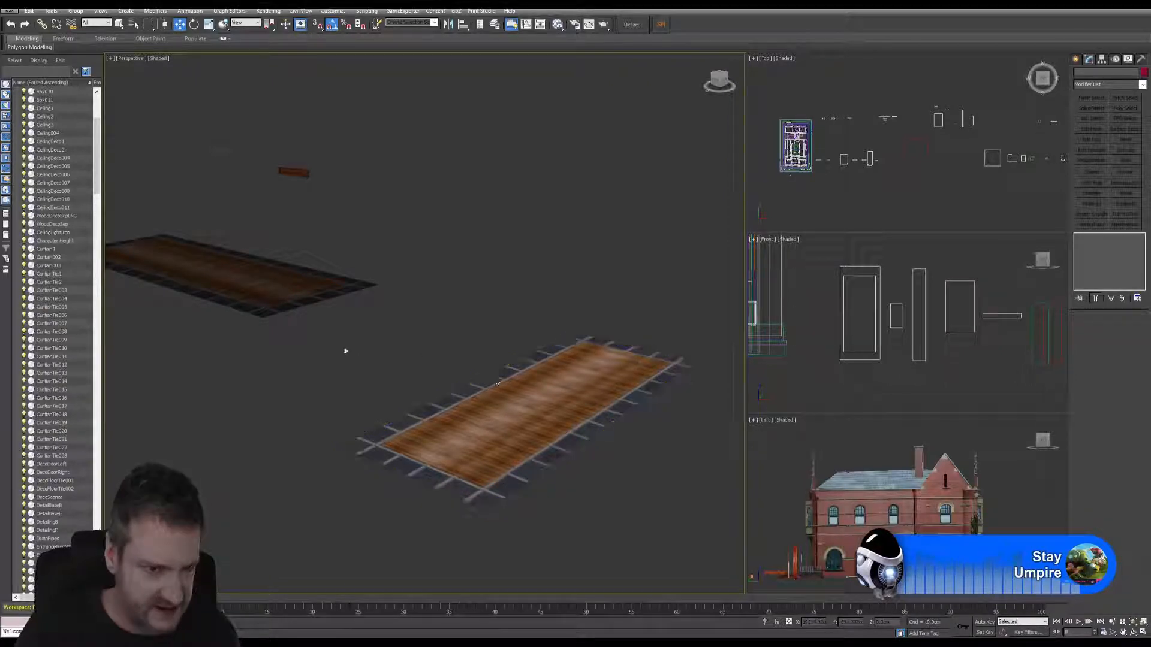
# Examine the rest of the row past the orange wooden panel, including a close look at the patterned stone tile between the red panels.
pyautogui.scroll(-2, 440, 393)
pyautogui.moveTo(548, 405); pyautogui.dragTo(420, 333, button='middle')
pyautogui.scroll(-3, 450, 406)
pyautogui.scroll(-3, 278, 319)
pyautogui.scroll(-3, 473, 343)
pyautogui.scroll(3, 404, 324)
pyautogui.moveTo(501, 348); pyautogui.dragTo(440, 362, button='middle')
pyautogui.scroll(2, 585, 398)
pyautogui.scroll(-2, 440, 362)
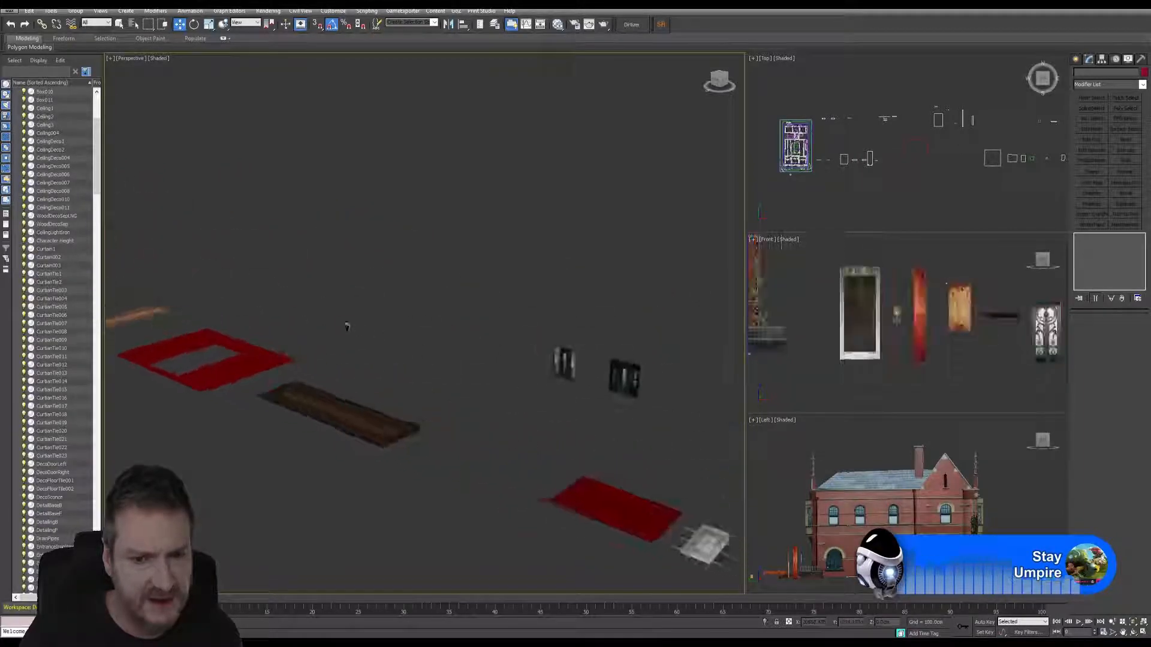
pyautogui.moveTo(596, 498); pyautogui.dragTo(434, 431, button='middle')
pyautogui.click(434, 432)
pyautogui.press('z')
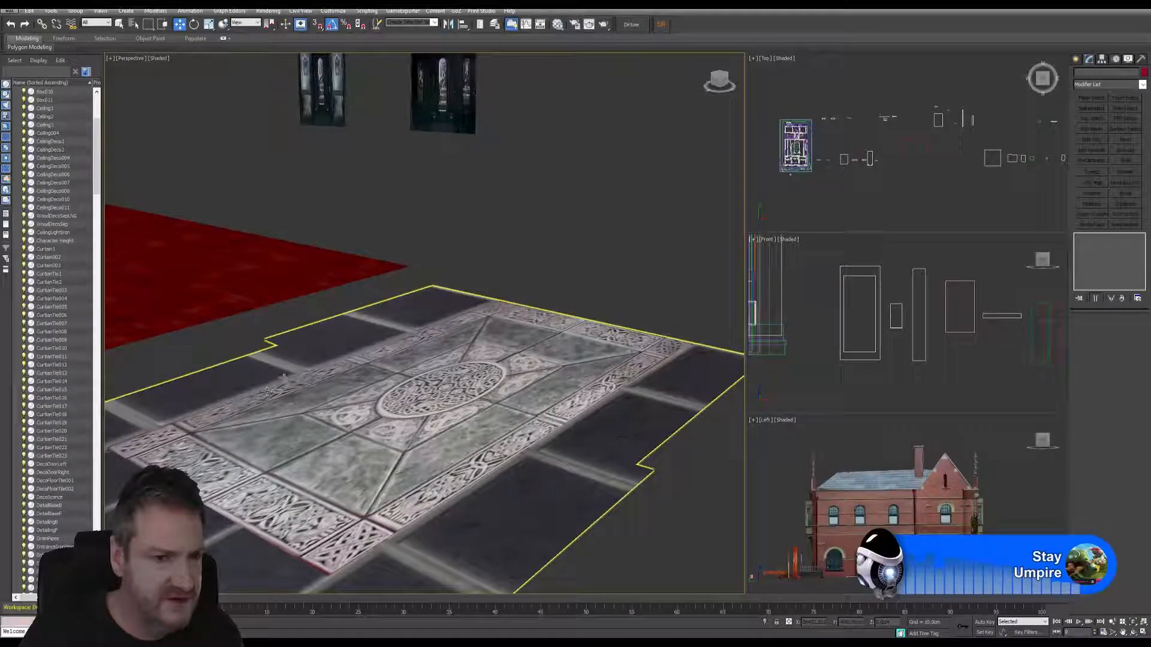
pyautogui.scroll(-5, 493, 513)
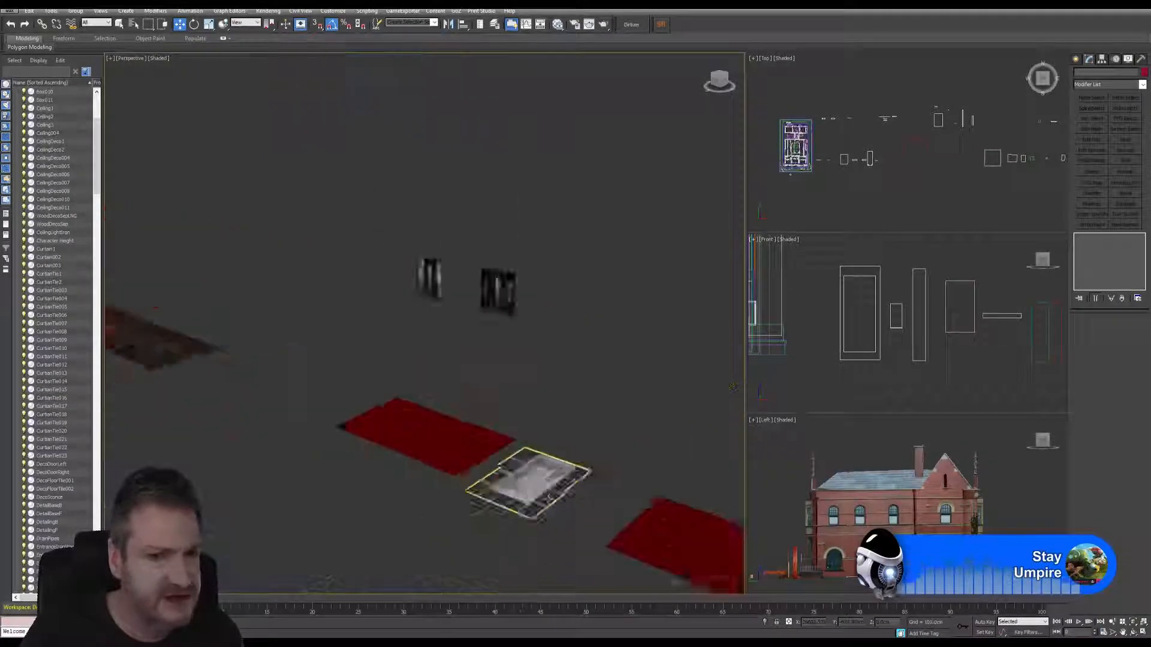
pyautogui.moveTo(559, 462); pyautogui.dragTo(485, 364, button='middle')
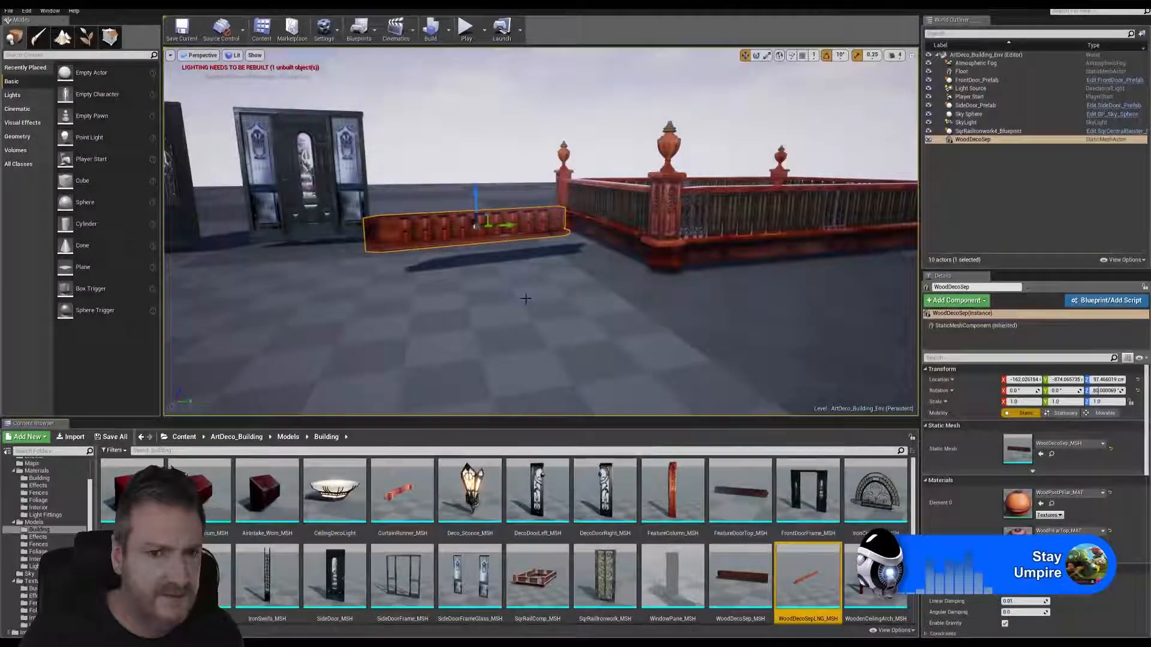
# Switch to Unreal Engine and delete the WoodDecoSep actor lying between the doors and the square railing.
pyautogui.moveTo(540, 300)
pyautogui.mouseDown(button='right')
pyautogui.moveTo(575, 306)
pyautogui.moveTo(554, 308)
pyautogui.mouseUp(button='right')
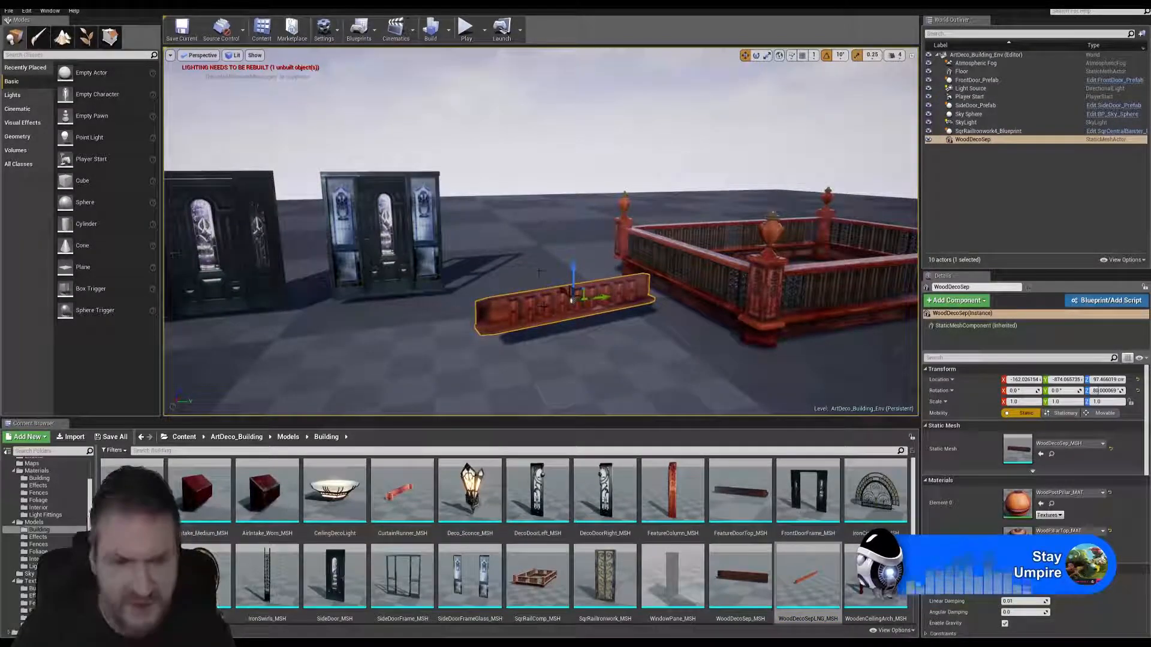
pyautogui.press('Delete')
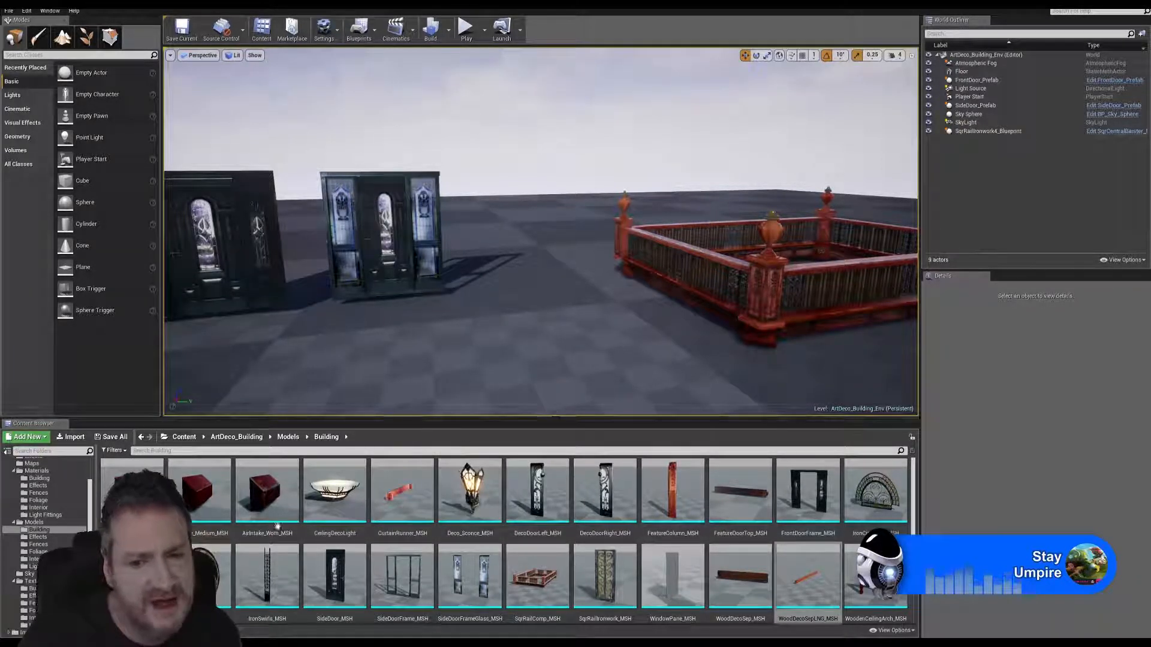
# Place the IronGate_MSH mesh in the level, on the open floor in front of the two door prefabs.
pyautogui.scroll(-2, 779, 584)
pyautogui.scroll(2, 722, 575)
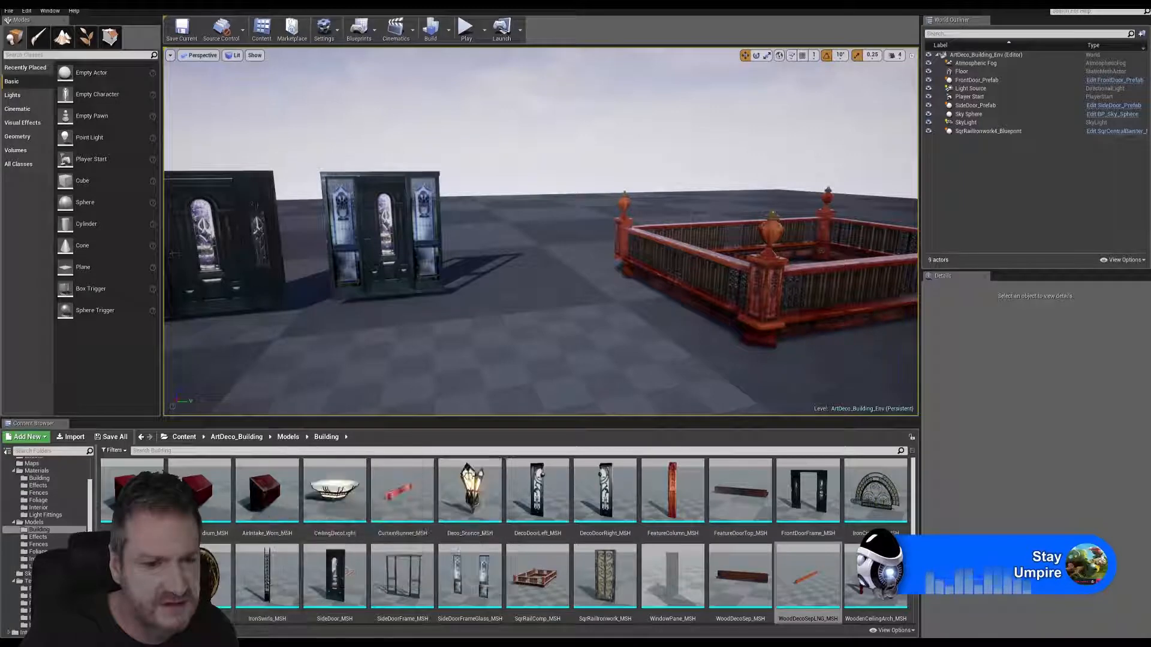
pyautogui.moveTo(557, 264); pyautogui.dragTo(494, 282, button='right')
pyautogui.press('s')
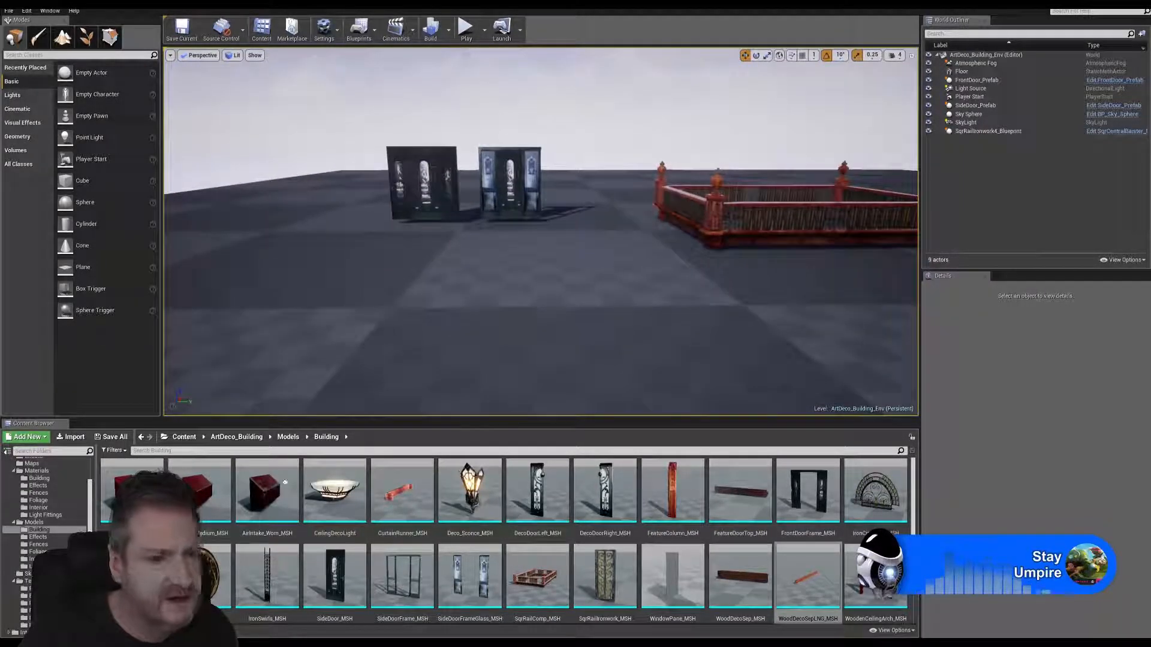
pyautogui.moveTo(198, 569); pyautogui.dragTo(339, 134)
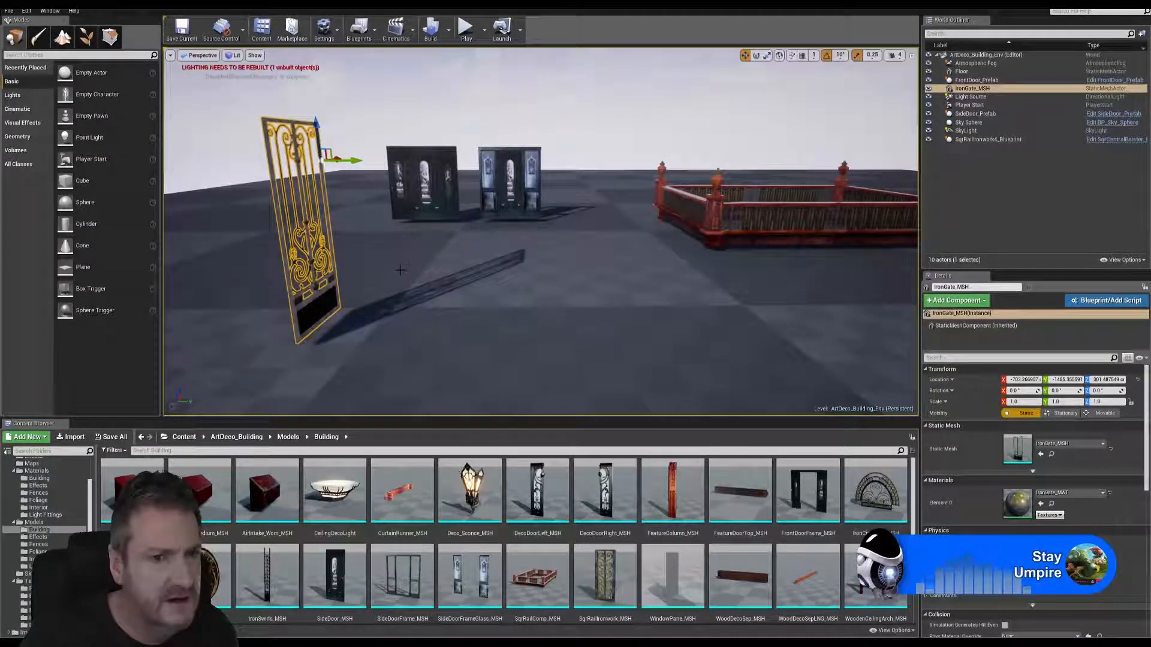
pyautogui.moveTo(400, 271)
pyautogui.mouseDown(button='right')
pyautogui.moveTo(378, 270)
pyautogui.moveTo(413, 273)
pyautogui.moveTo(390, 271)
pyautogui.mouseUp(button='right')
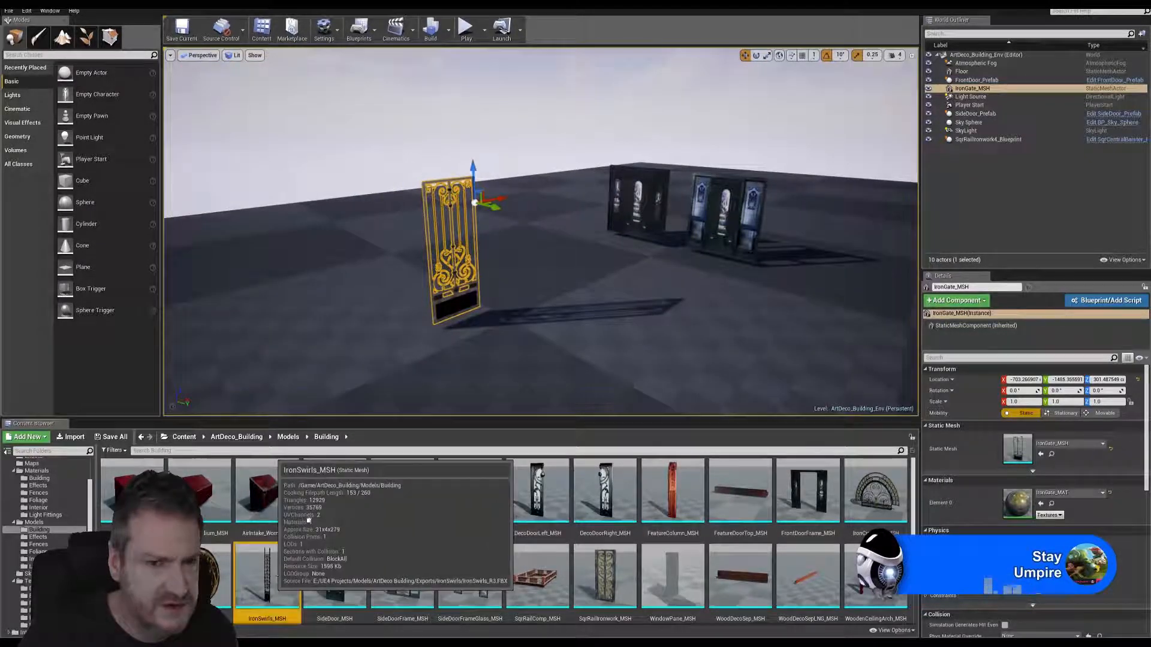
# Place the IronSwirls_MSH, IronCircleTop_MSH and IronGateDeco_MSH meshes in the level around the iron gate.
pyautogui.moveTo(267, 572); pyautogui.dragTo(370, 218)
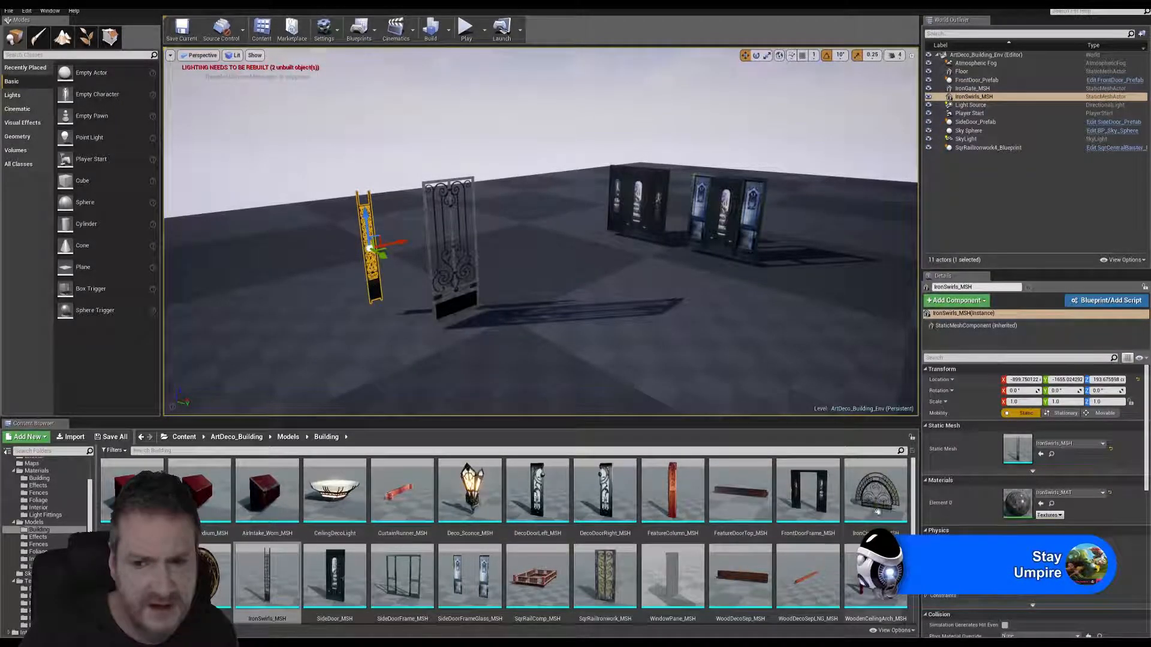
pyautogui.moveTo(877, 511); pyautogui.dragTo(566, 252)
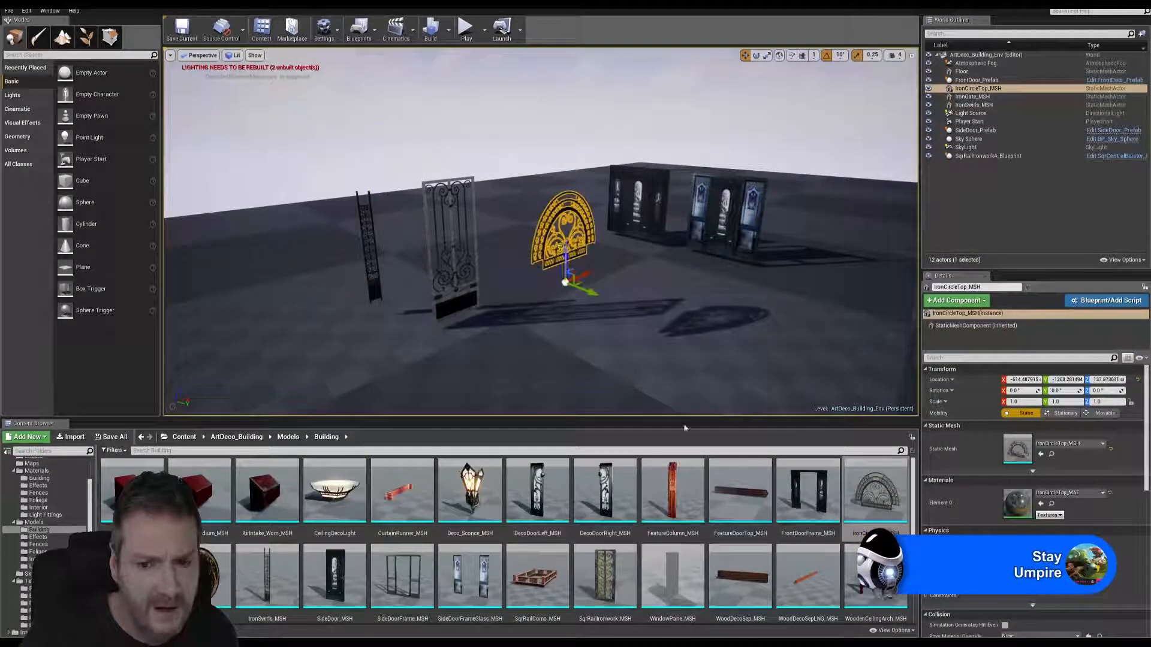
pyautogui.moveTo(216, 576); pyautogui.dragTo(514, 329)
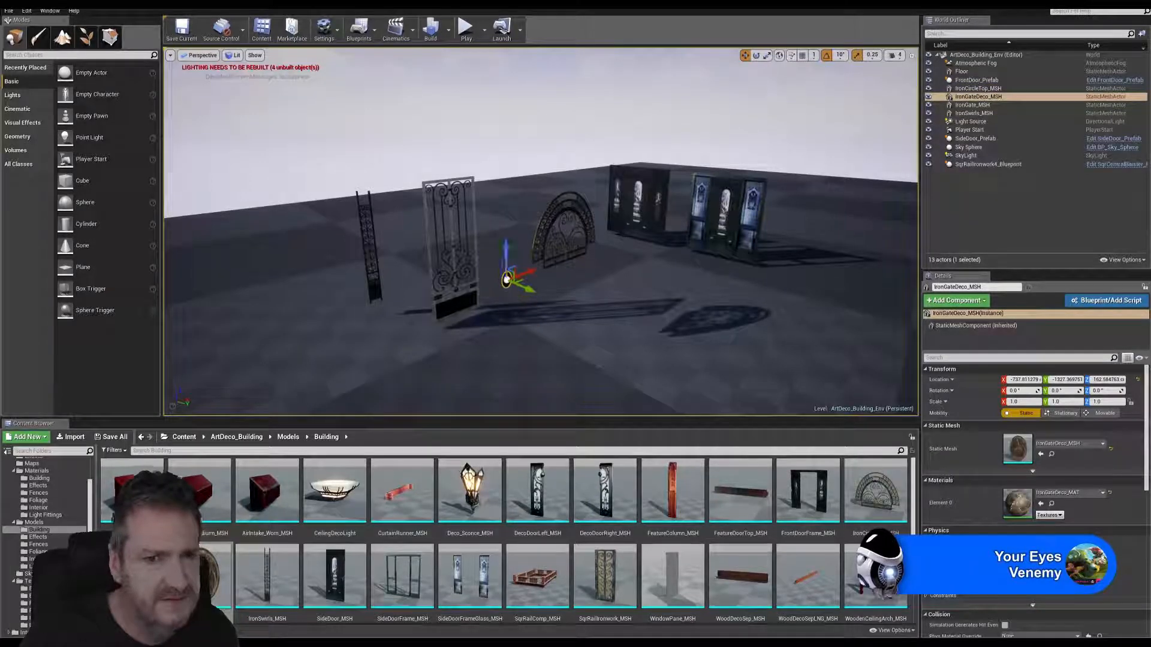
pyautogui.moveTo(675, 278); pyautogui.dragTo(840, 272, button='right')
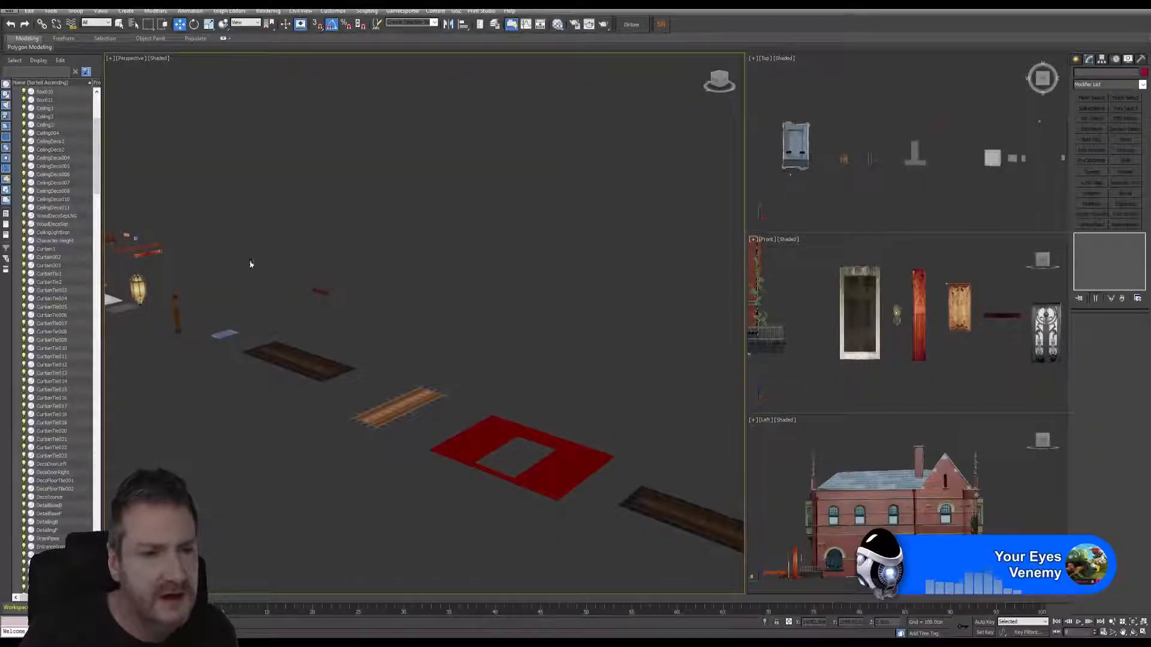
# Switch to 3ds Max, select the group of ironwork gate pieces beside the wooden door and examine them up close.
pyautogui.moveTo(252, 260); pyautogui.dragTo(375, 290, button='middle')
pyautogui.scroll(8, 367, 282)
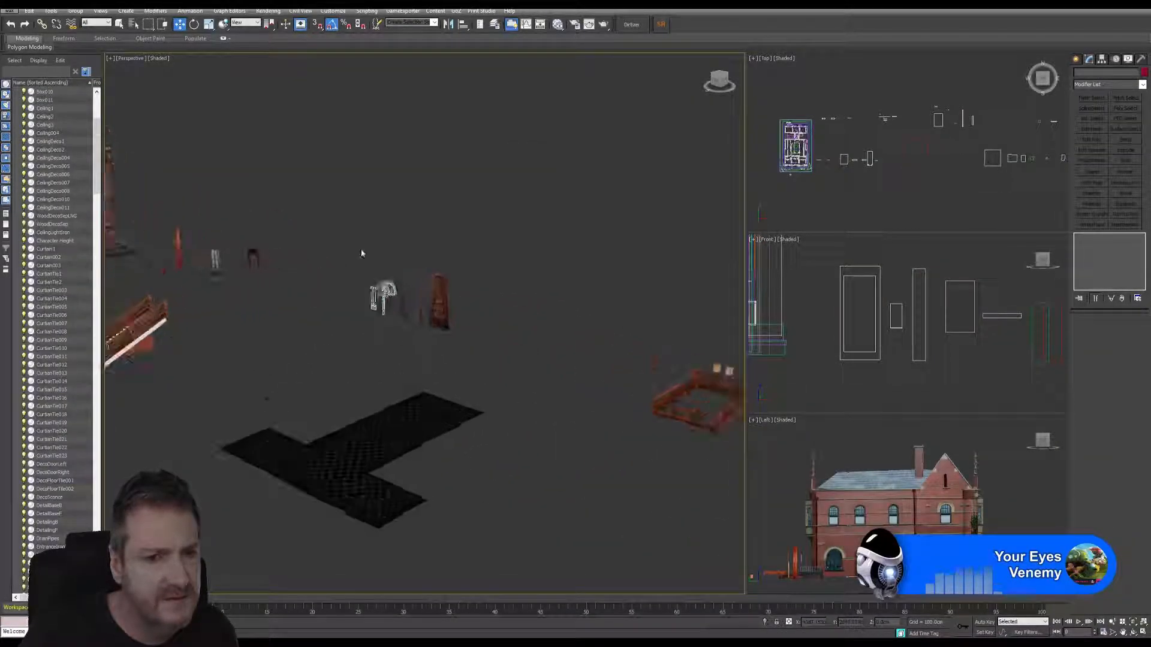
pyautogui.moveTo(419, 355); pyautogui.dragTo(421, 356)
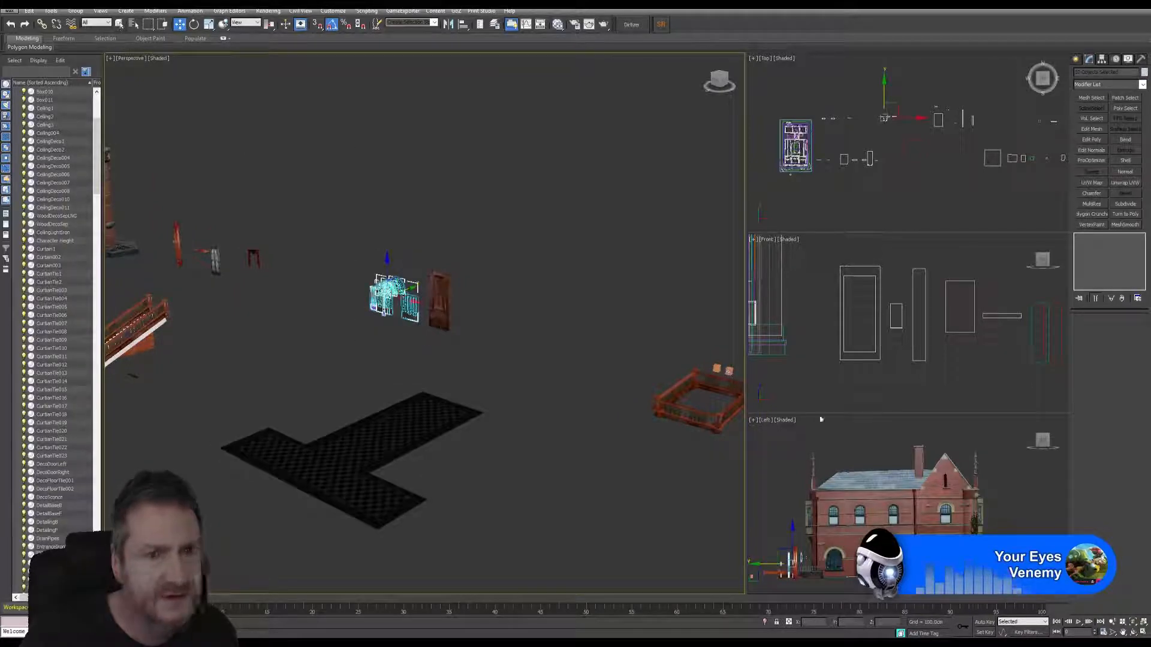
pyautogui.click(1135, 624)
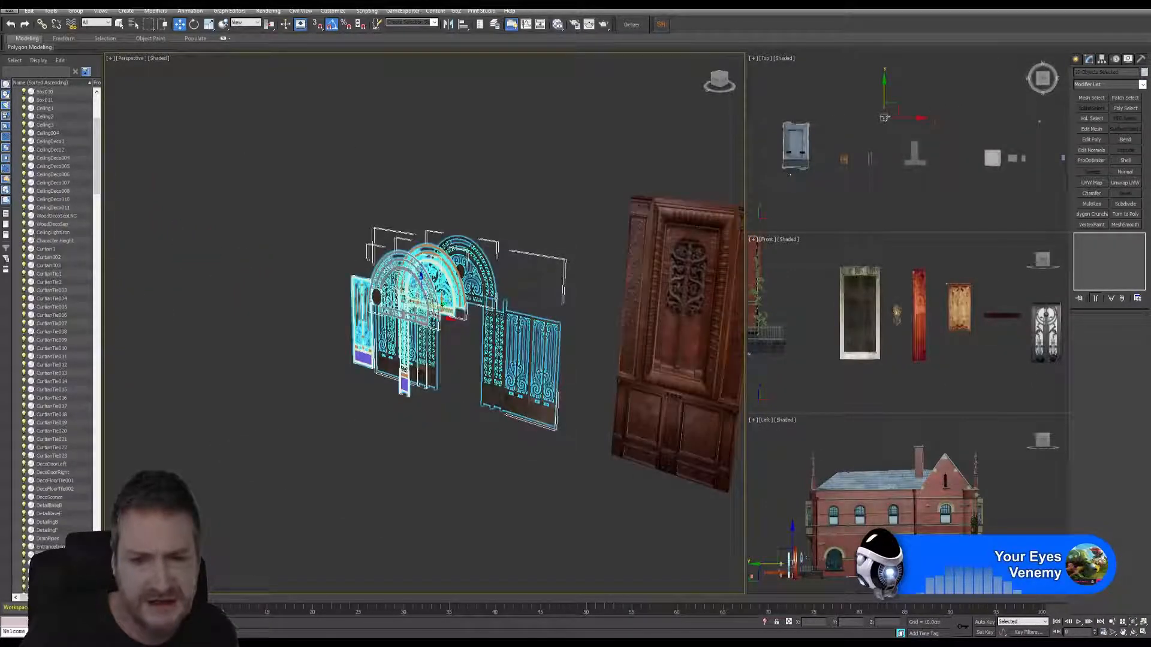
pyautogui.keyDown('alt'); pyautogui.moveTo(600, 474); pyautogui.dragTo(546, 481, button='middle'); pyautogui.keyUp('alt')
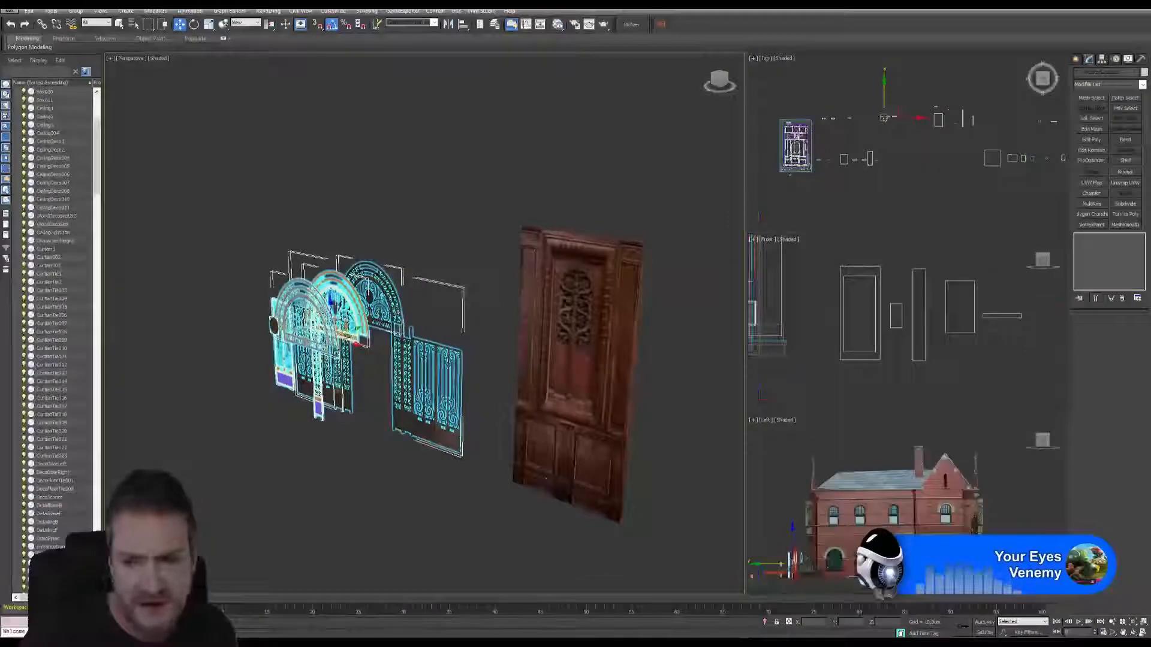
pyautogui.keyDown('alt'); pyautogui.moveTo(366, 358); pyautogui.dragTo(279, 359, button='middle'); pyautogui.keyUp('alt')
pyautogui.keyDown('alt'); pyautogui.moveTo(412, 332); pyautogui.dragTo(455, 339, button='middle'); pyautogui.keyUp('alt')
# Clear the selection and select only the assembled gate: the arch, the gates on both sides and the narrow swirl panels.
pyautogui.click(120, 25)
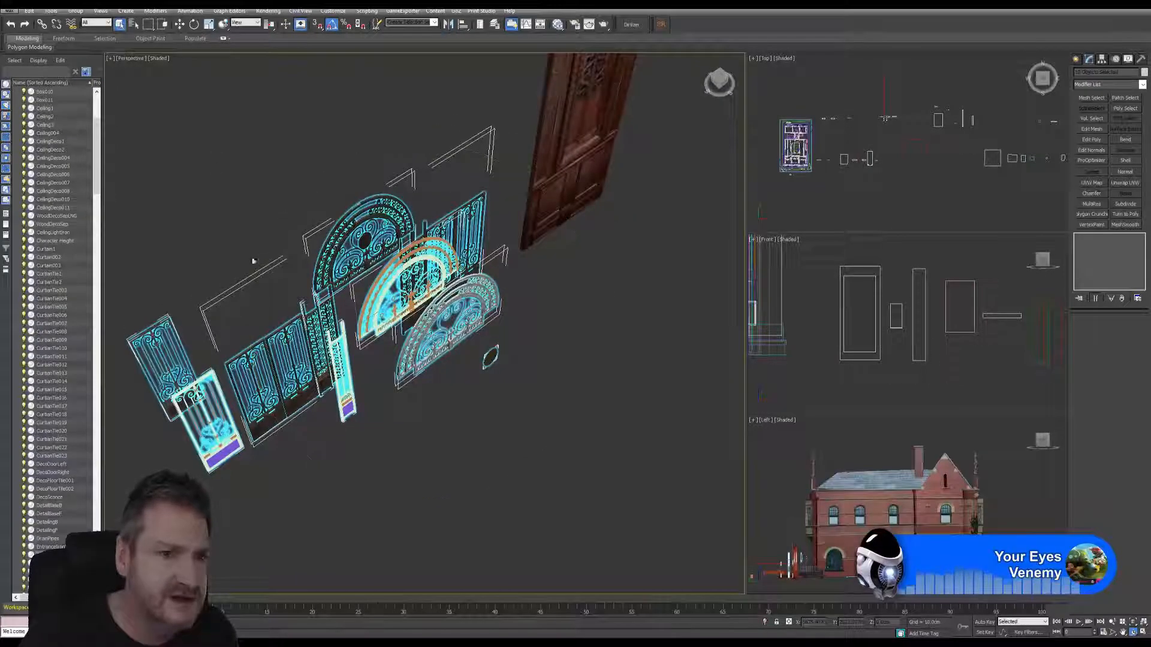
pyautogui.click(322, 495)
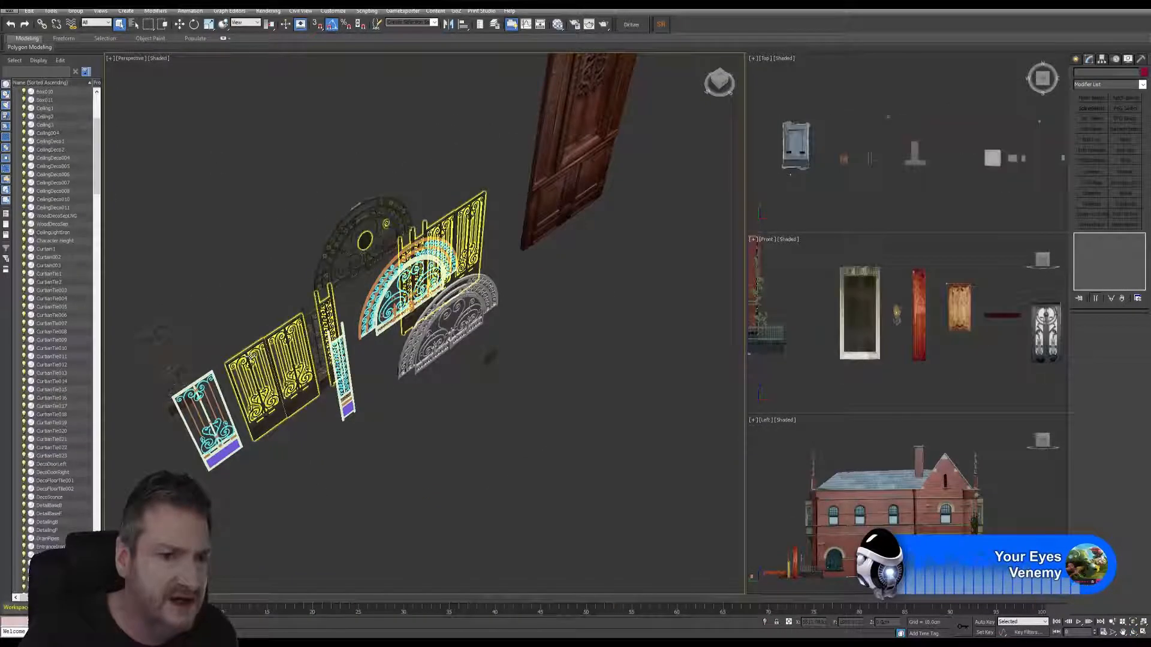
pyautogui.click(336, 250)
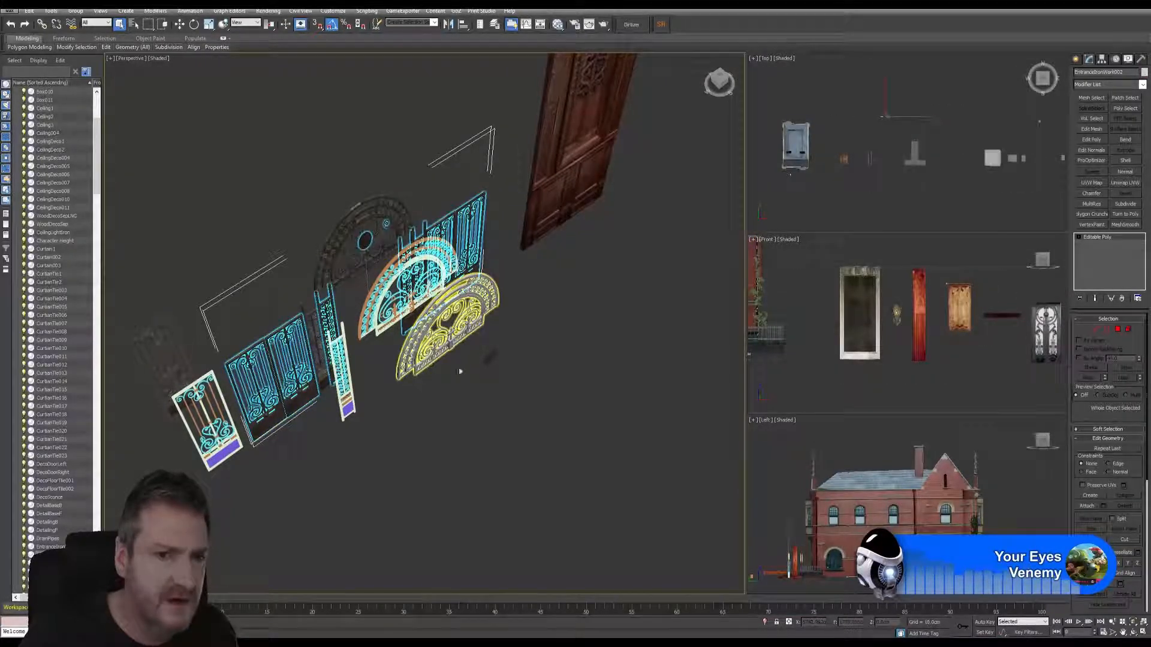
pyautogui.moveTo(547, 310); pyautogui.dragTo(593, 415, button='middle')
pyautogui.keyDown('ctrl'); pyautogui.click(404, 323); pyautogui.keyUp('ctrl')
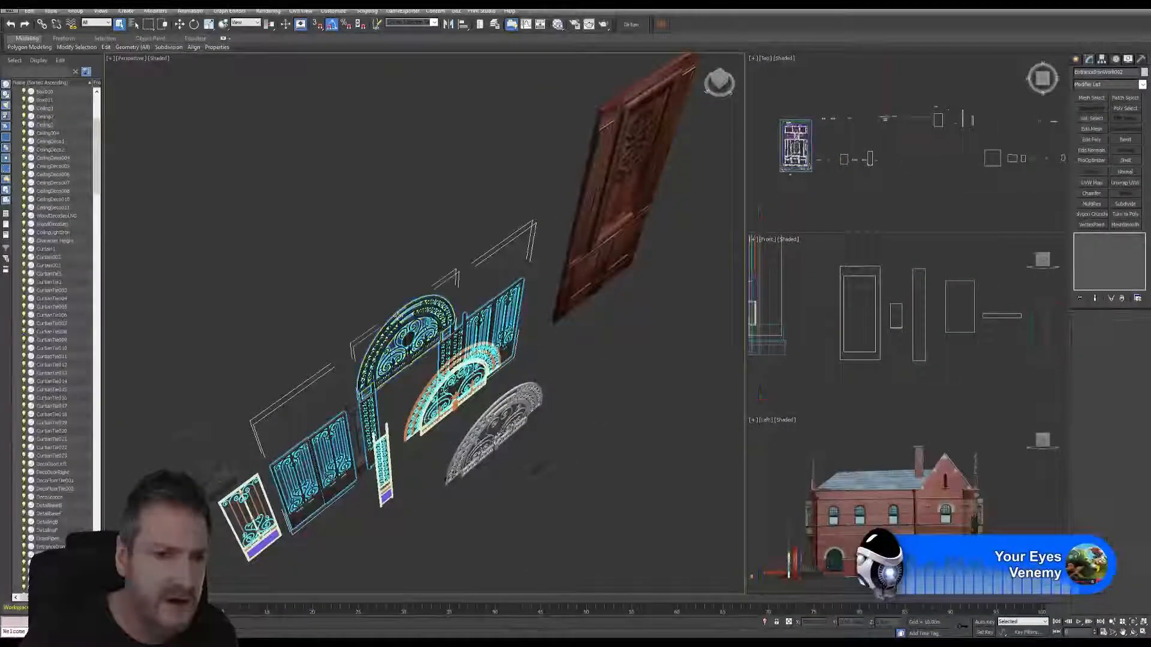
# Isolate the selected gate pieces, check the assembly from the front, and end the isolation.
pyautogui.click(51, 11)
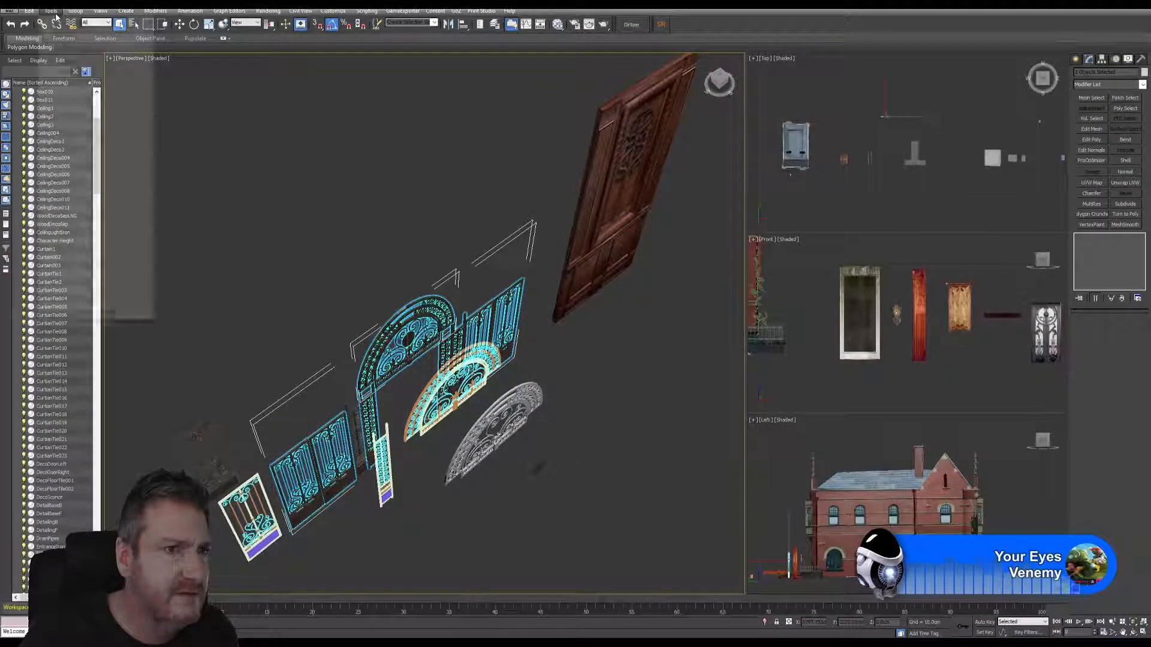
pyautogui.click(94, 102)
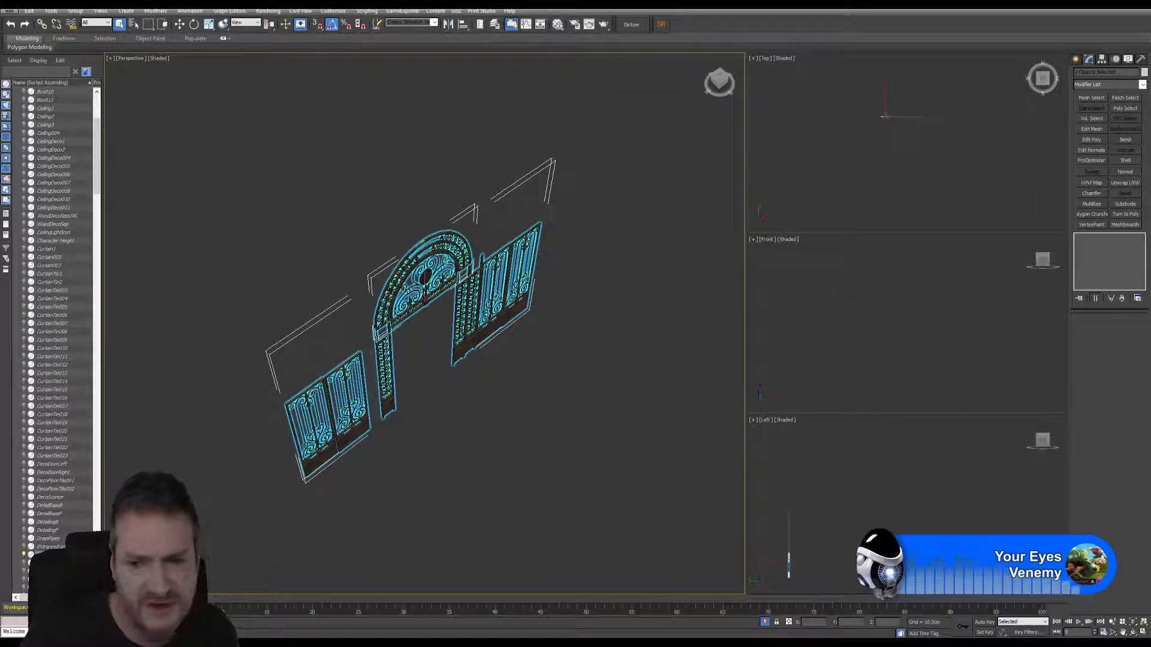
pyautogui.click(1133, 634)
pyautogui.moveTo(437, 416); pyautogui.dragTo(411, 359)
pyautogui.click(51, 10)
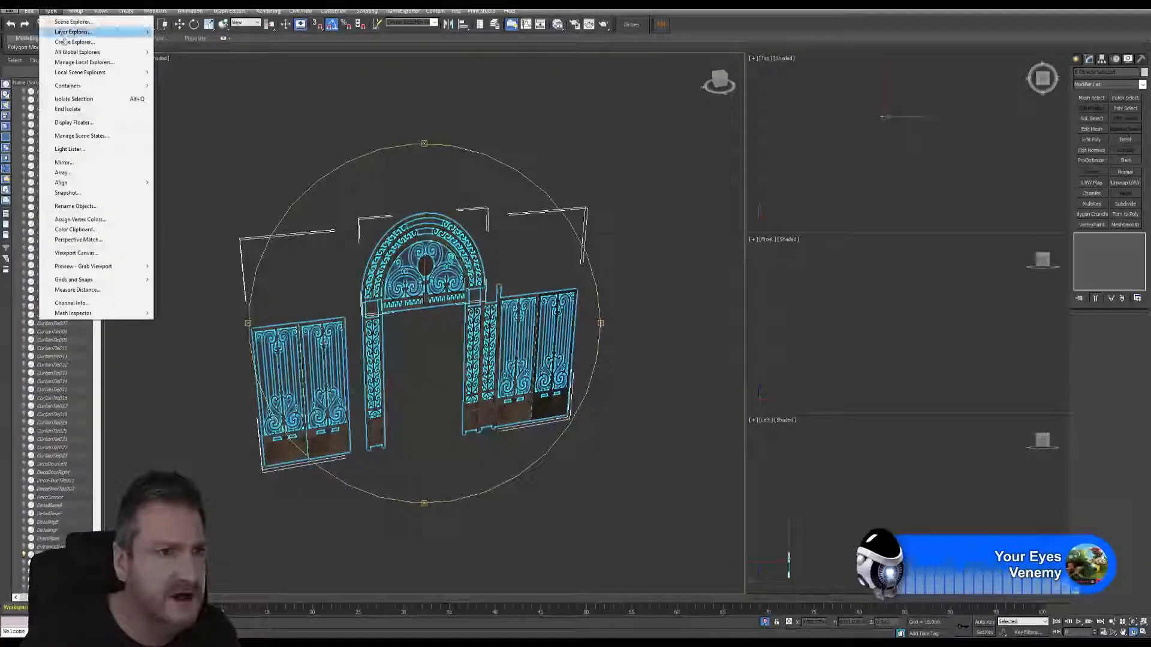
pyautogui.click(84, 109)
# Add the missing narrow swirl panel next to the double gate to the selection and isolate the complete gate assembly.
pyautogui.scroll(5, 345, 406)
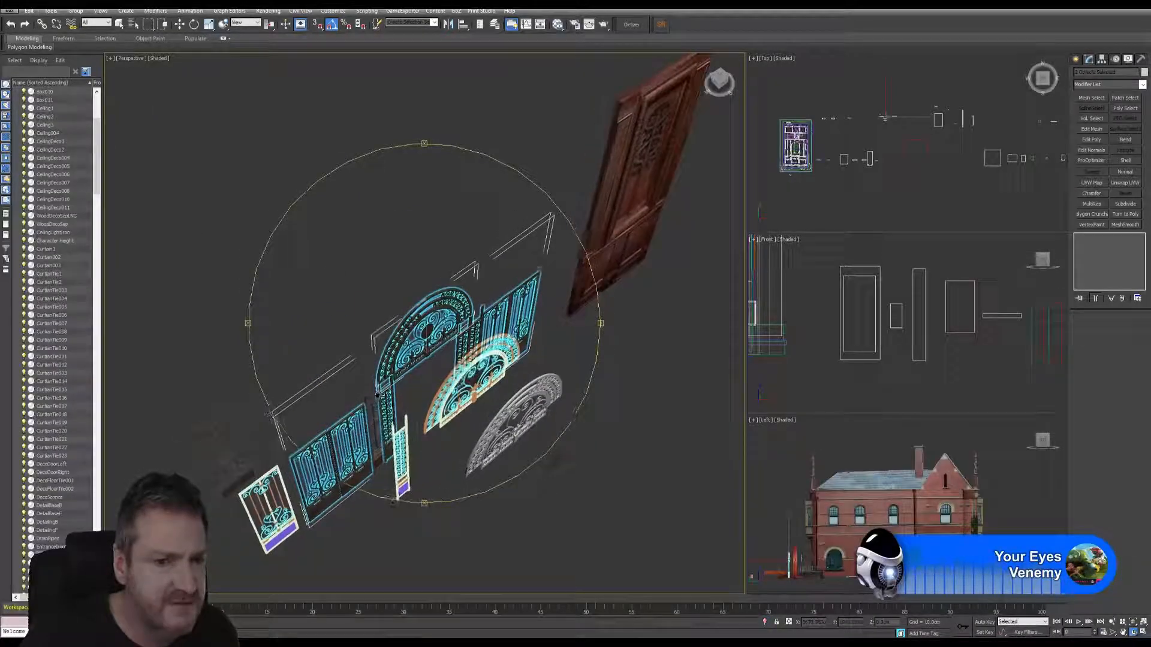
pyautogui.scroll(2, 356, 410)
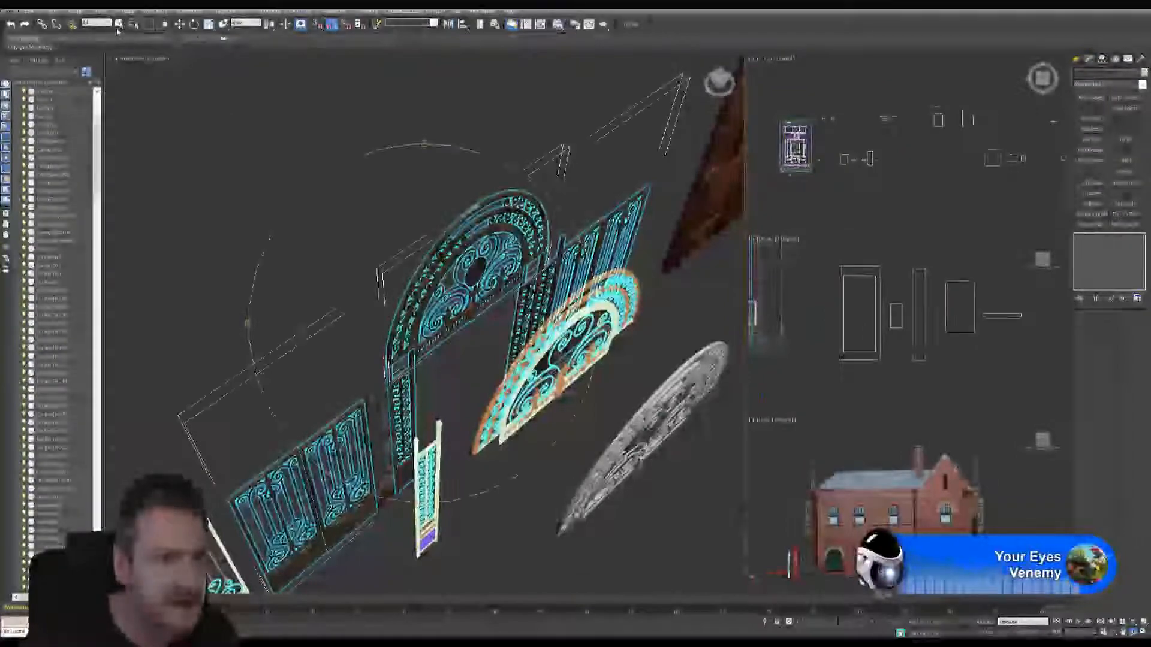
pyautogui.rightClick(373, 397)
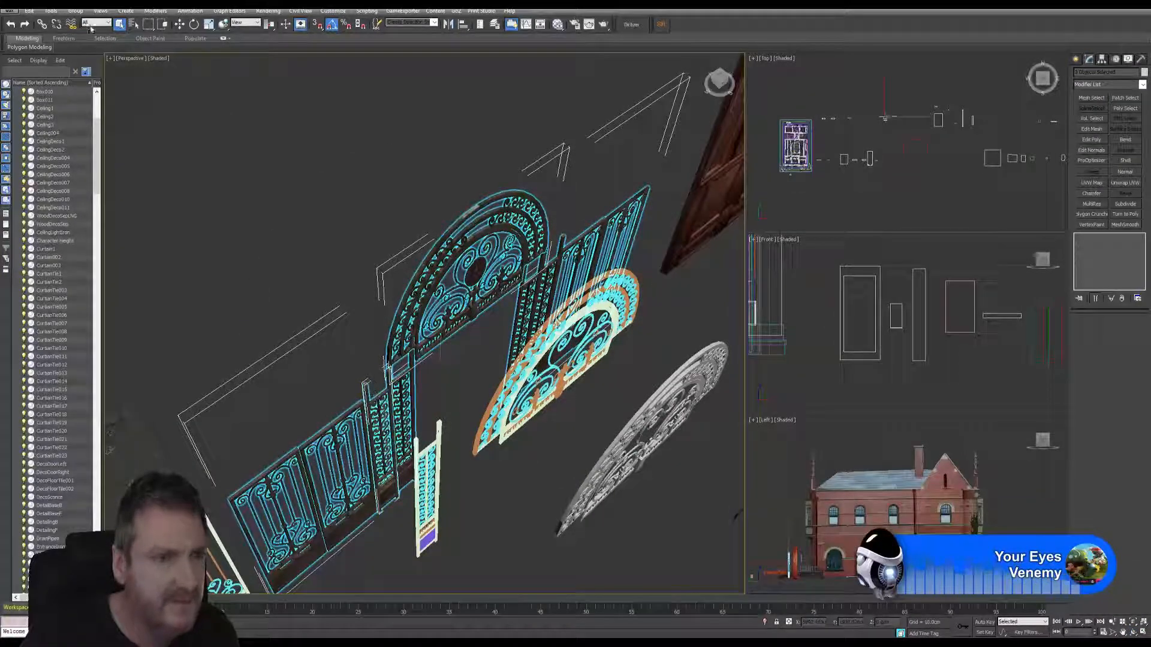
pyautogui.click(52, 11)
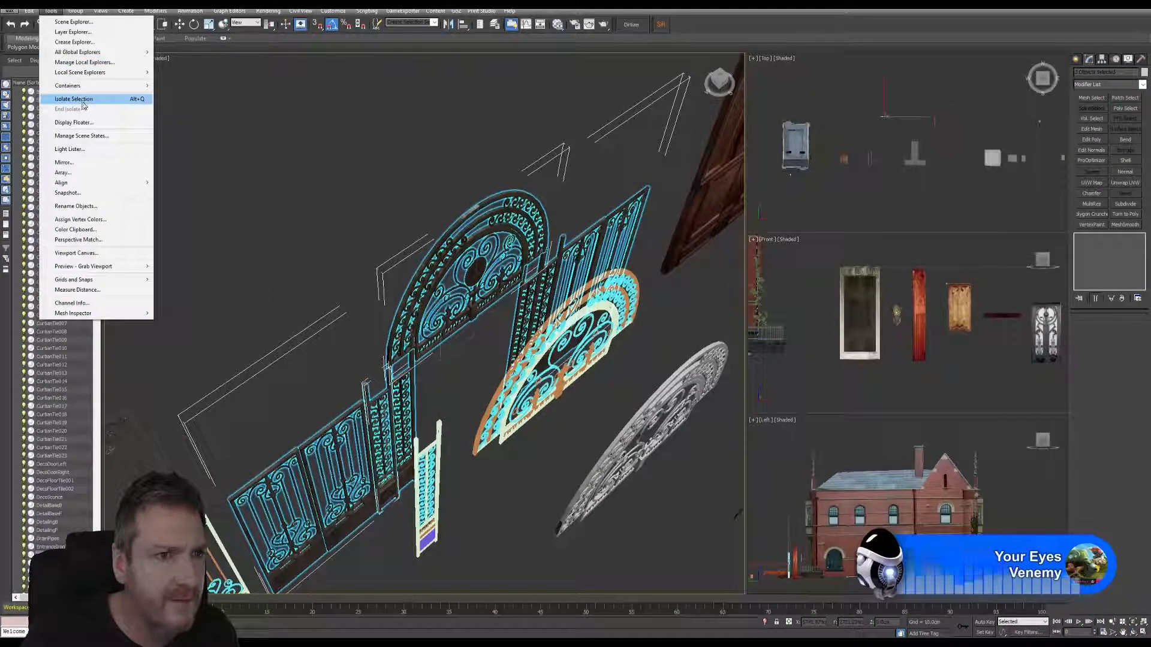
pyautogui.click(73, 99)
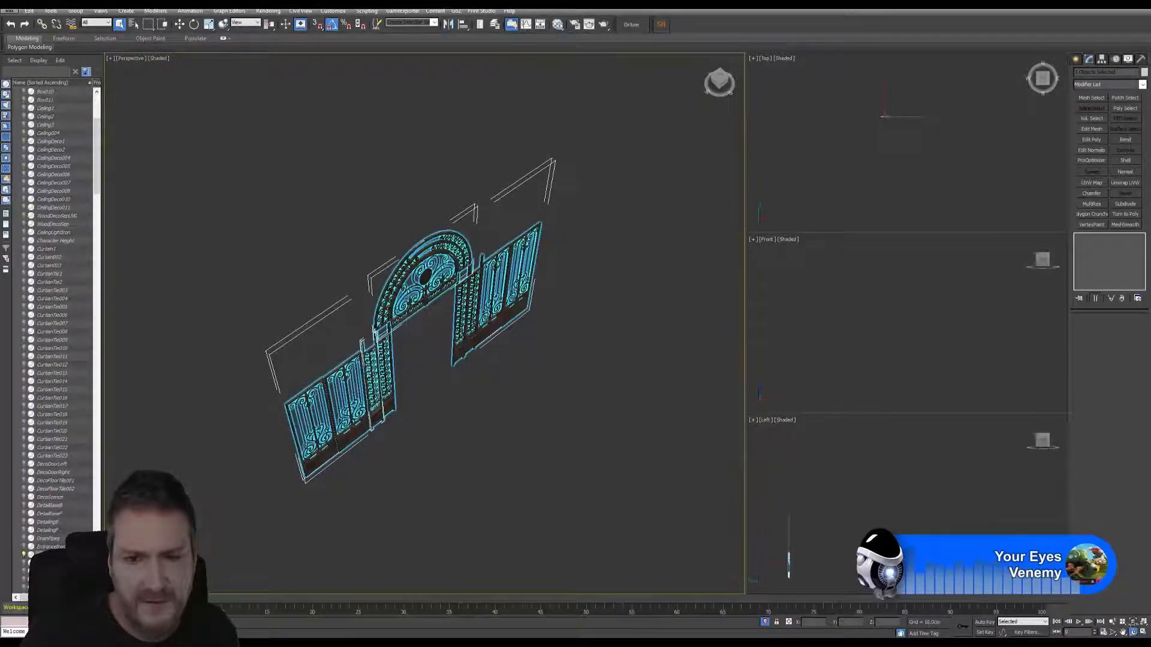
# Examine the isolated gate assembly from the front, with its pieces deselected, to see how gates, swirl panels and arch fit together.
pyautogui.moveTo(565, 358); pyautogui.dragTo(514, 292)
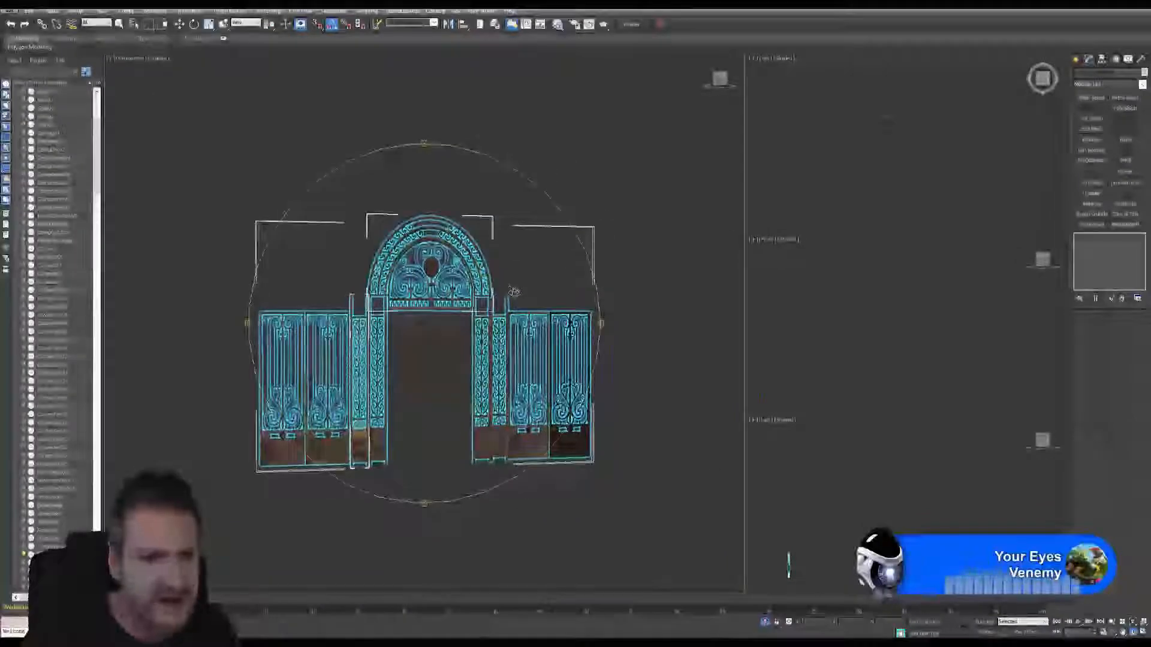
pyautogui.scroll(5, 414, 368)
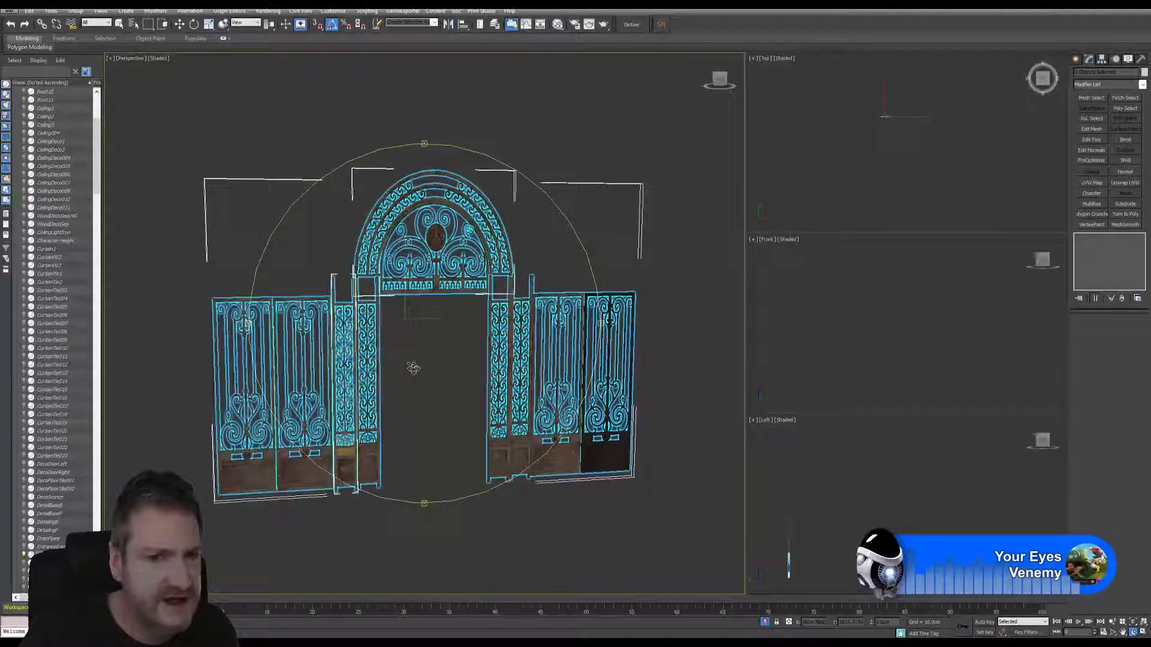
pyautogui.moveTo(413, 367); pyautogui.dragTo(403, 328, button='middle')
pyautogui.click(118, 24)
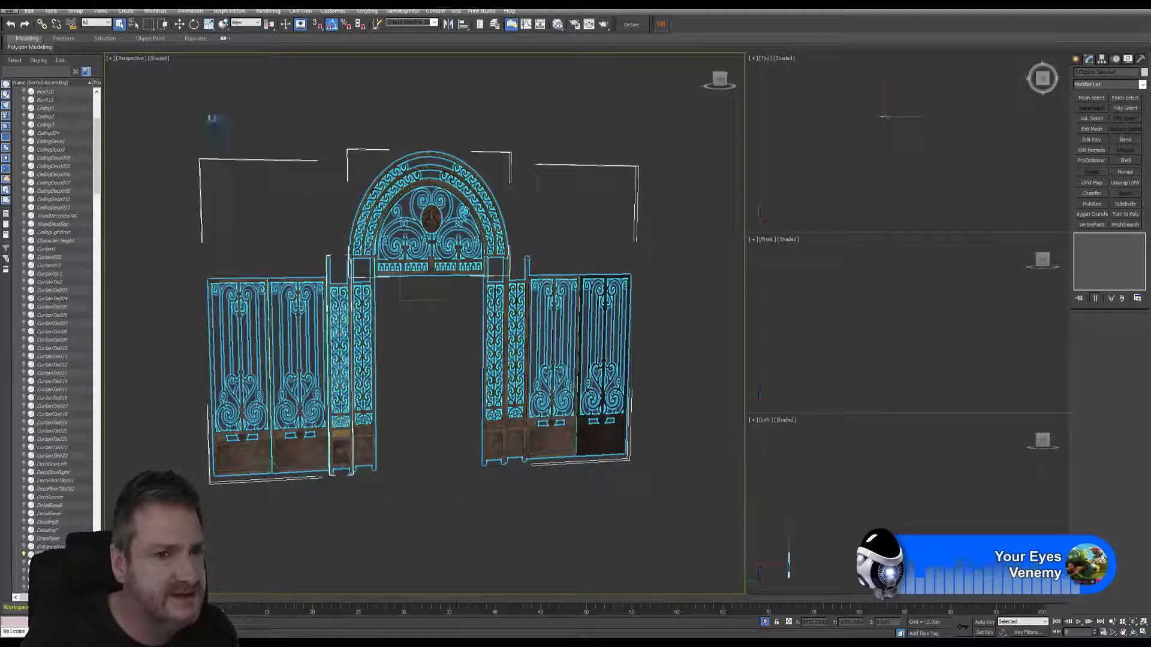
pyautogui.click(214, 121)
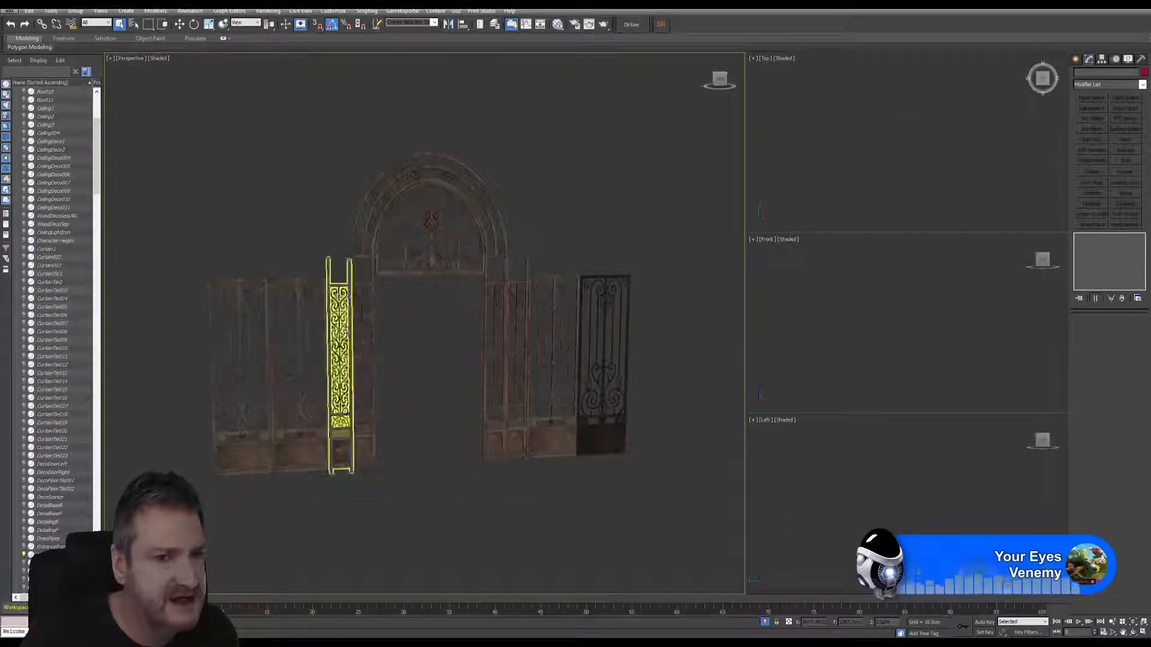
pyautogui.click(367, 372)
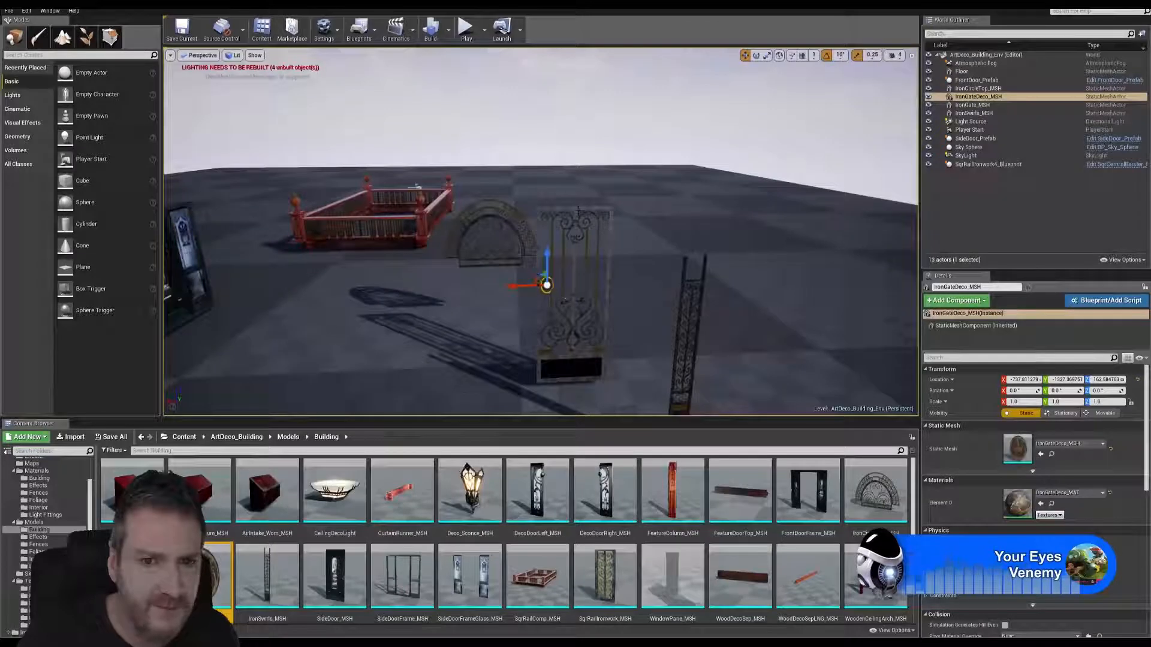
# Switch to Unreal Engine, duplicate IronGate_MSH and move the copy along the X axis to stand beside the original.
pyautogui.click(577, 211)
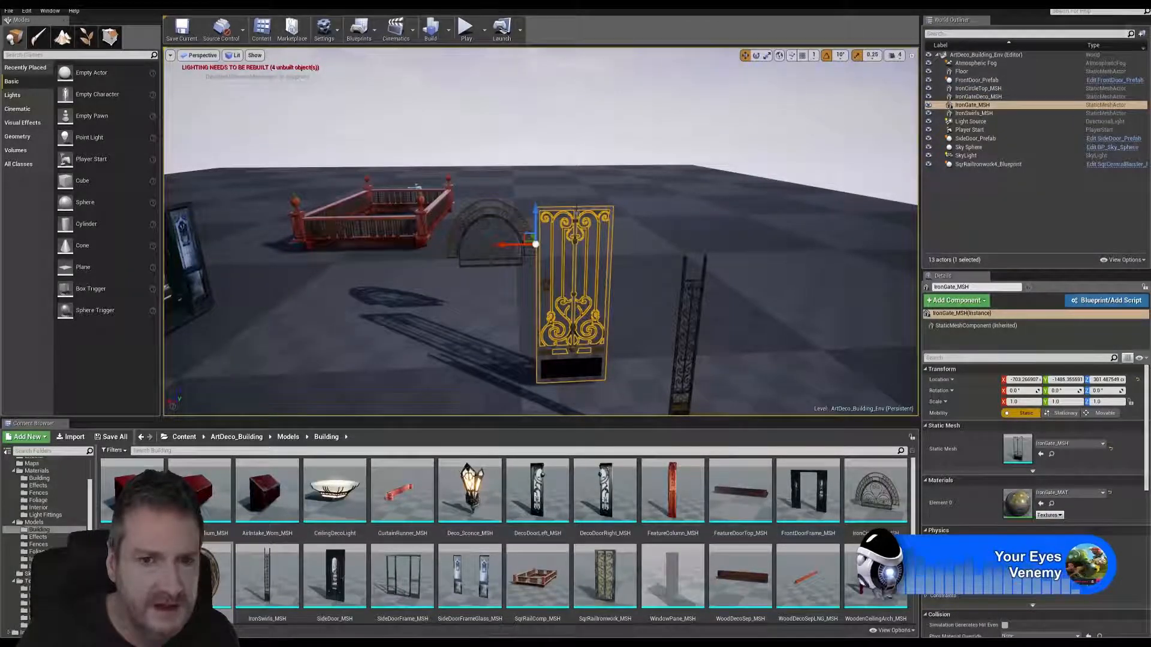
pyautogui.rightClick(577, 211)
pyautogui.moveTo(620, 375)
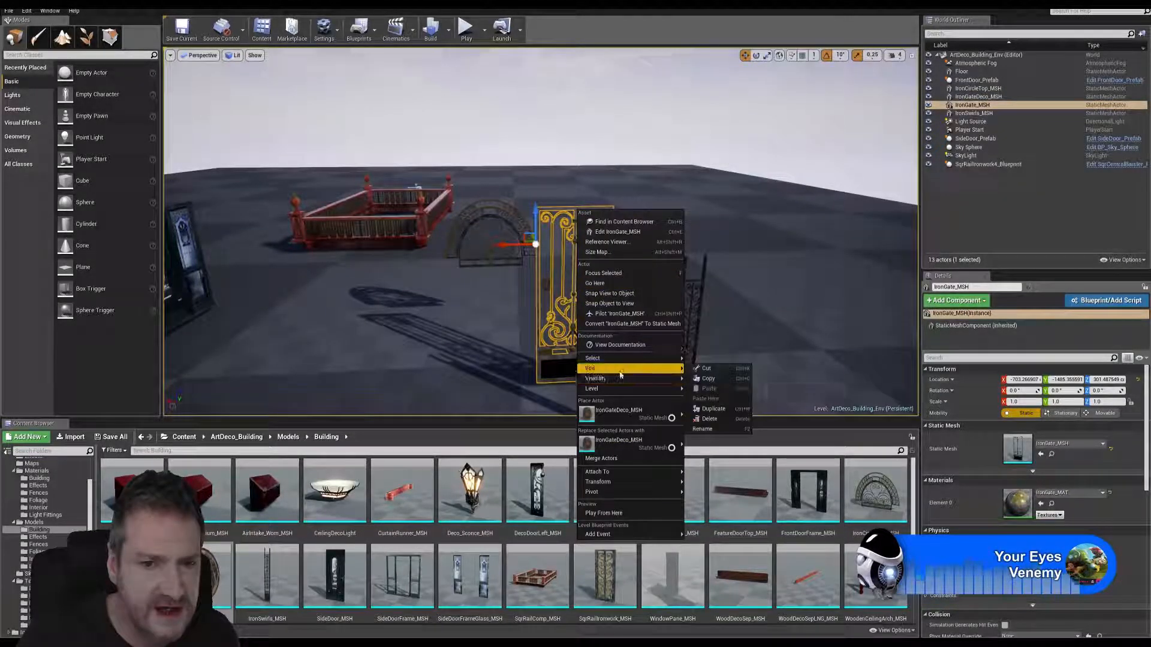
pyautogui.click(713, 408)
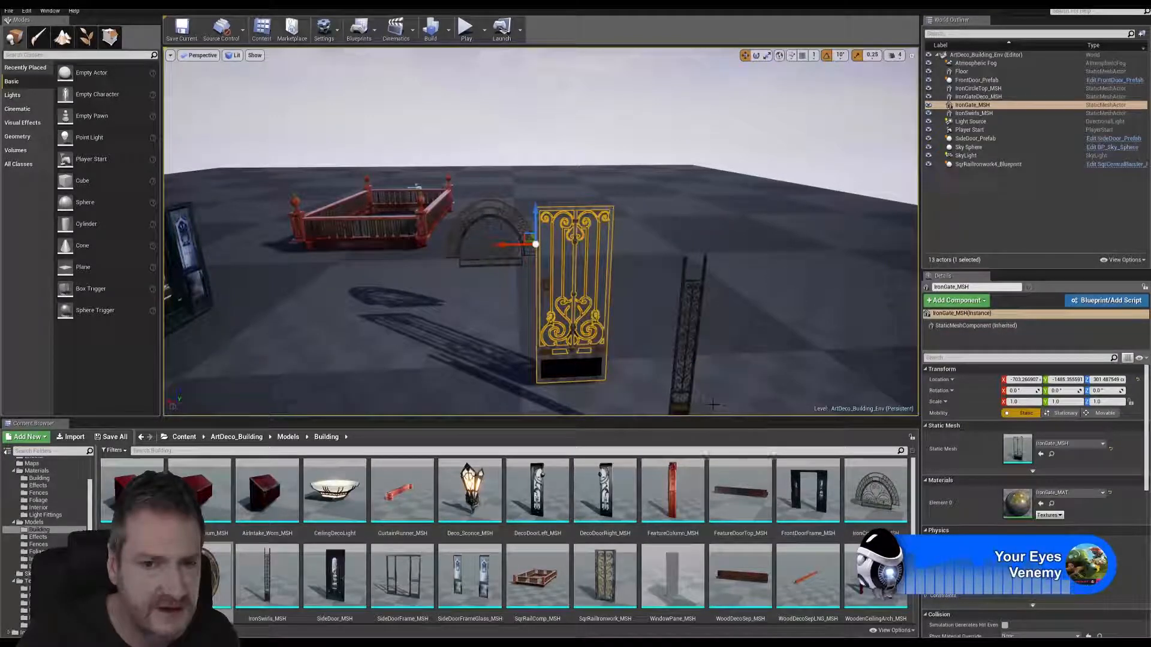
pyautogui.moveTo(505, 247); pyautogui.dragTo(585, 261)
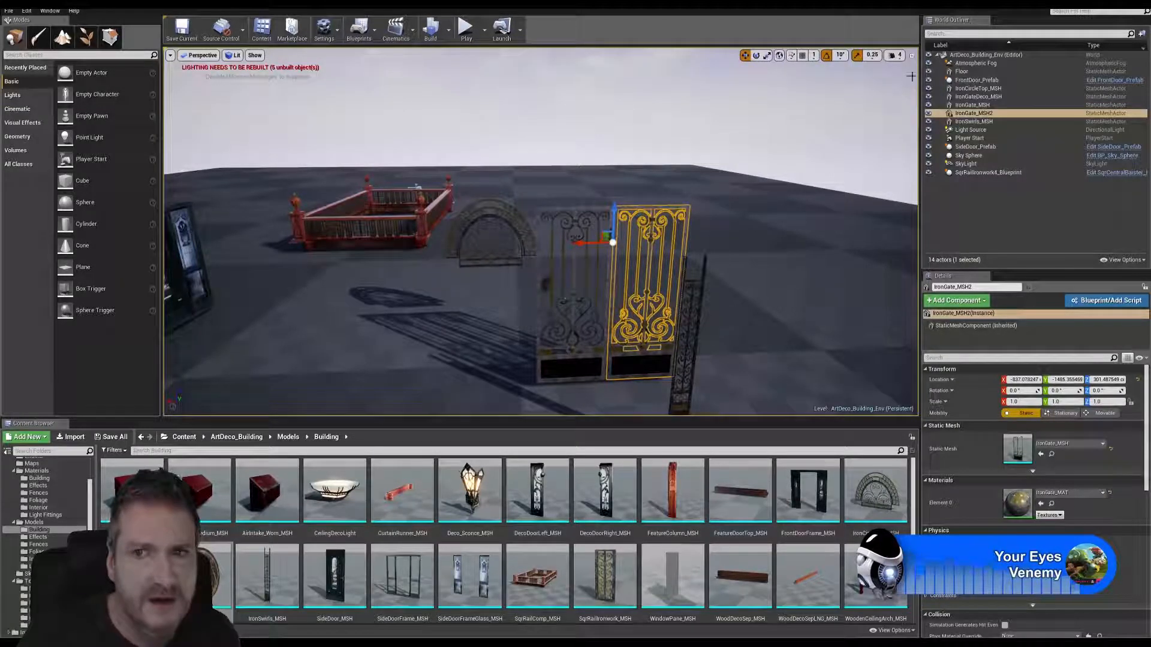
# Close the gap between the duplicated gate and the original along the X axis, using an enlarged top view.
pyautogui.click(912, 56)
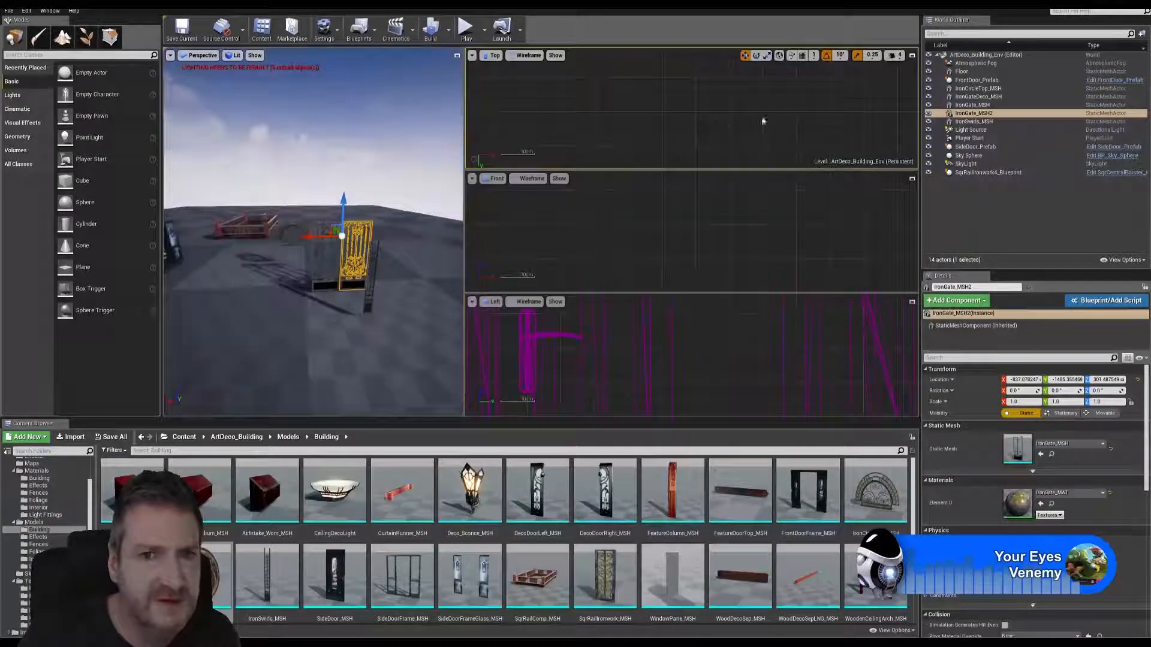
pyautogui.rightClick(684, 119)
pyautogui.click(912, 55)
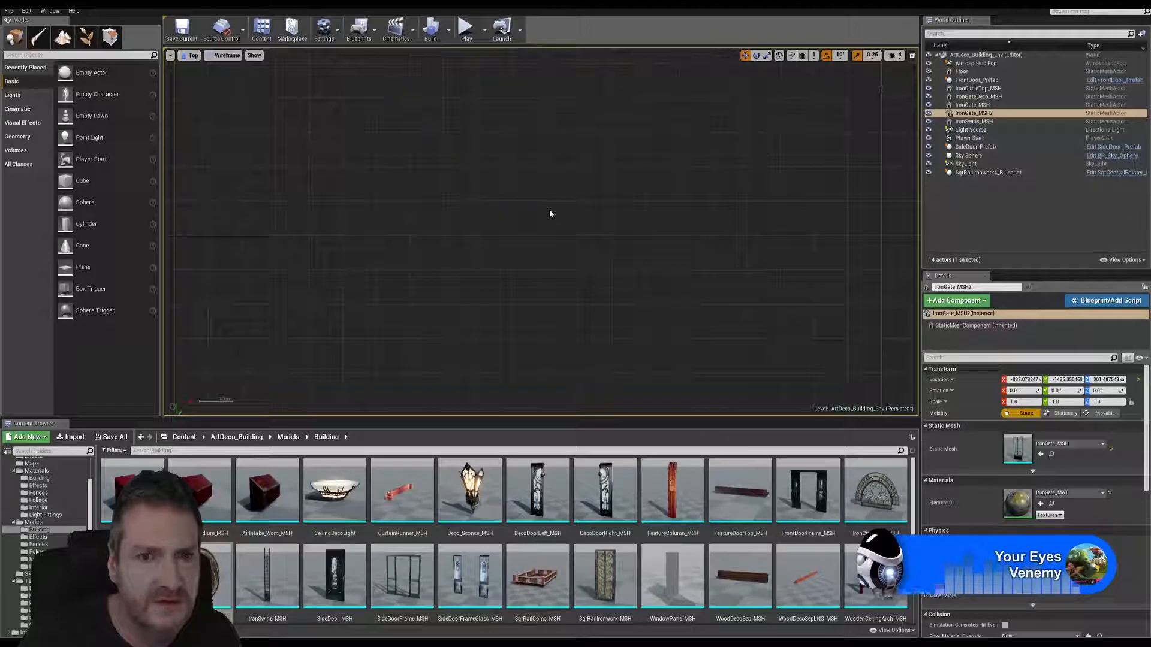
pyautogui.scroll(-8, 447, 288)
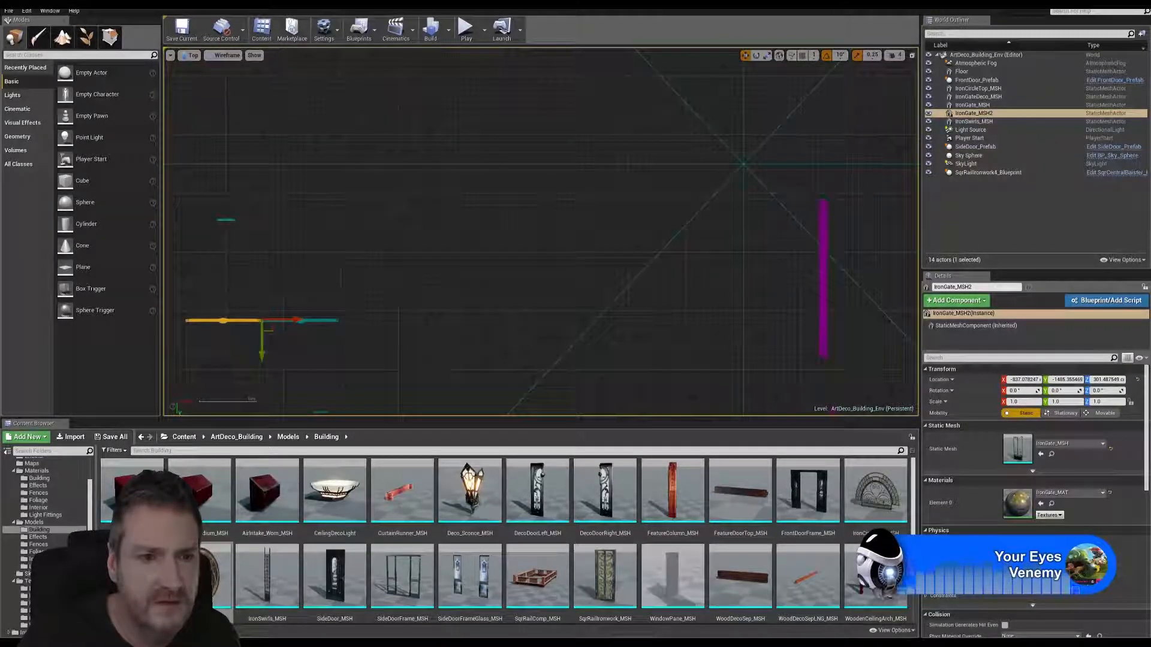
pyautogui.scroll(8, 537, 262)
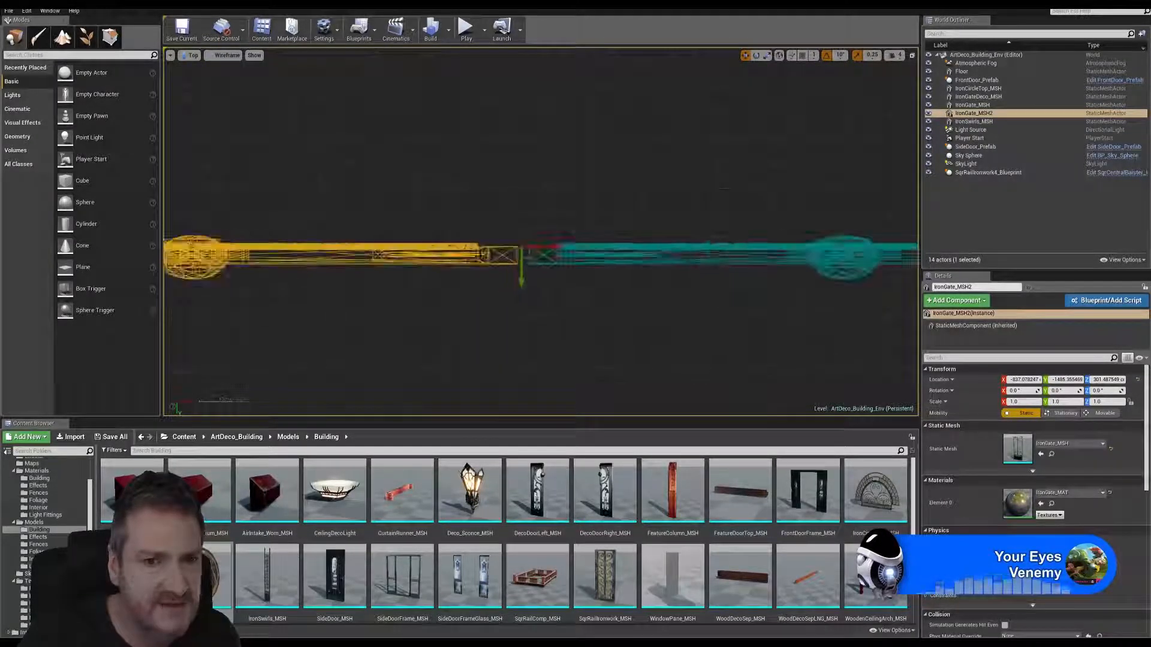
pyautogui.moveTo(573, 242); pyautogui.dragTo(591, 236)
pyautogui.scroll(-5, 589, 238)
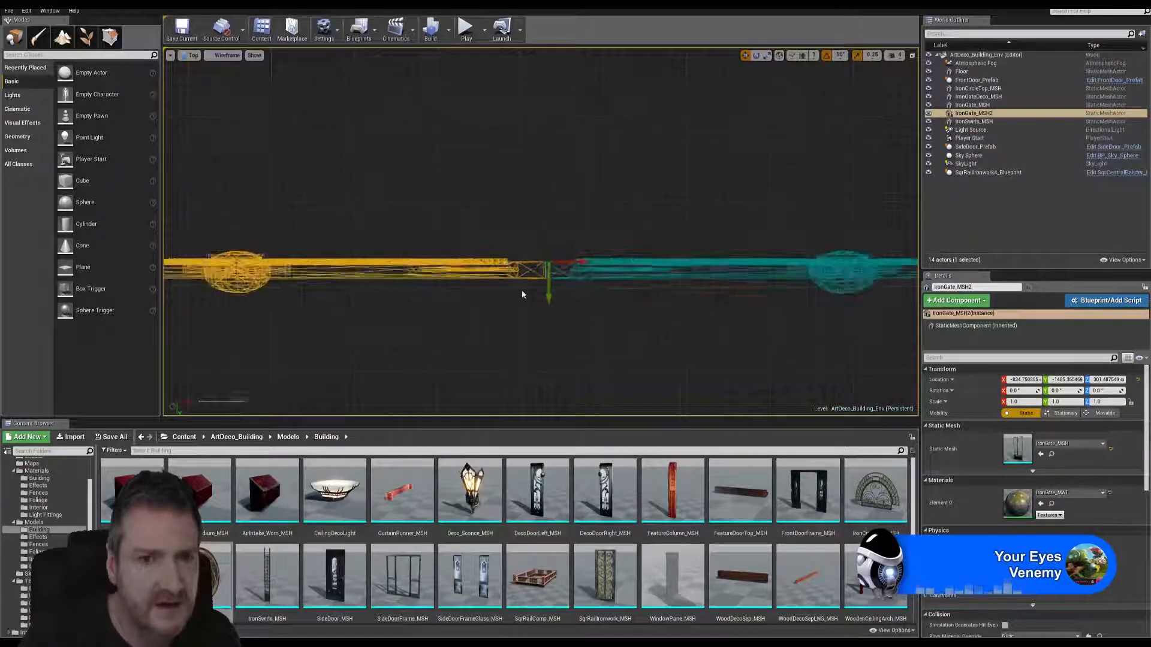
pyautogui.click(912, 55)
pyautogui.press('w')
pyautogui.moveTo(328, 319); pyautogui.dragTo(352, 302, button='right')
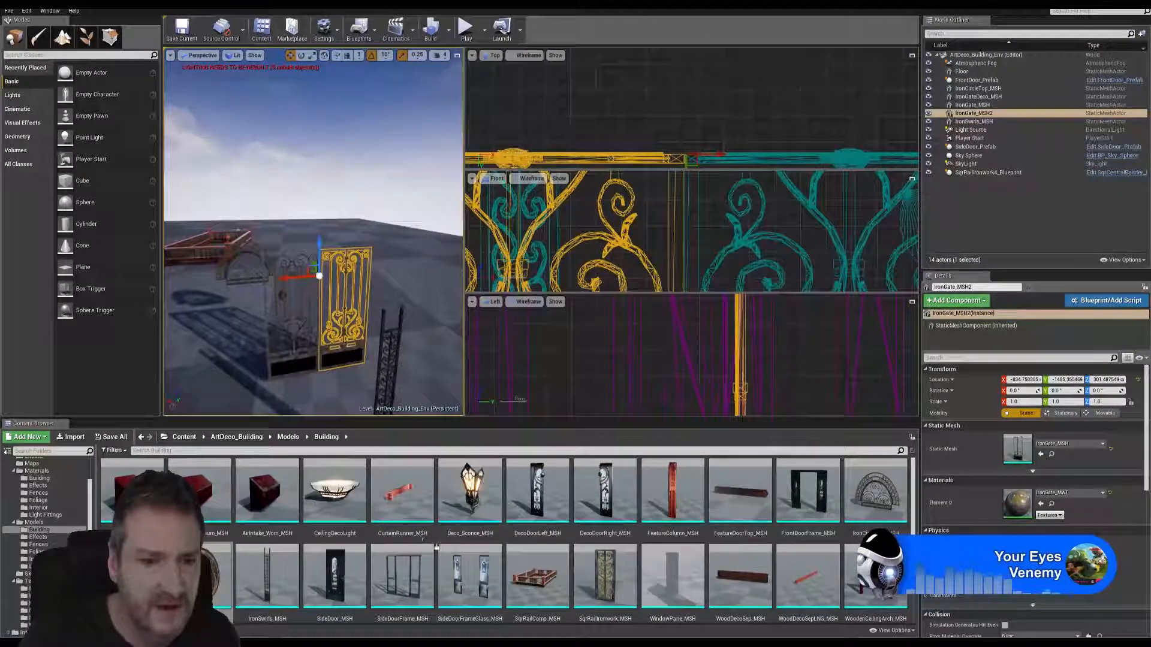
# Move IronSwirls_MSH in line with the double gate in an enlarged top view and butt it against the gate's end post.
pyautogui.click(1109, 5)
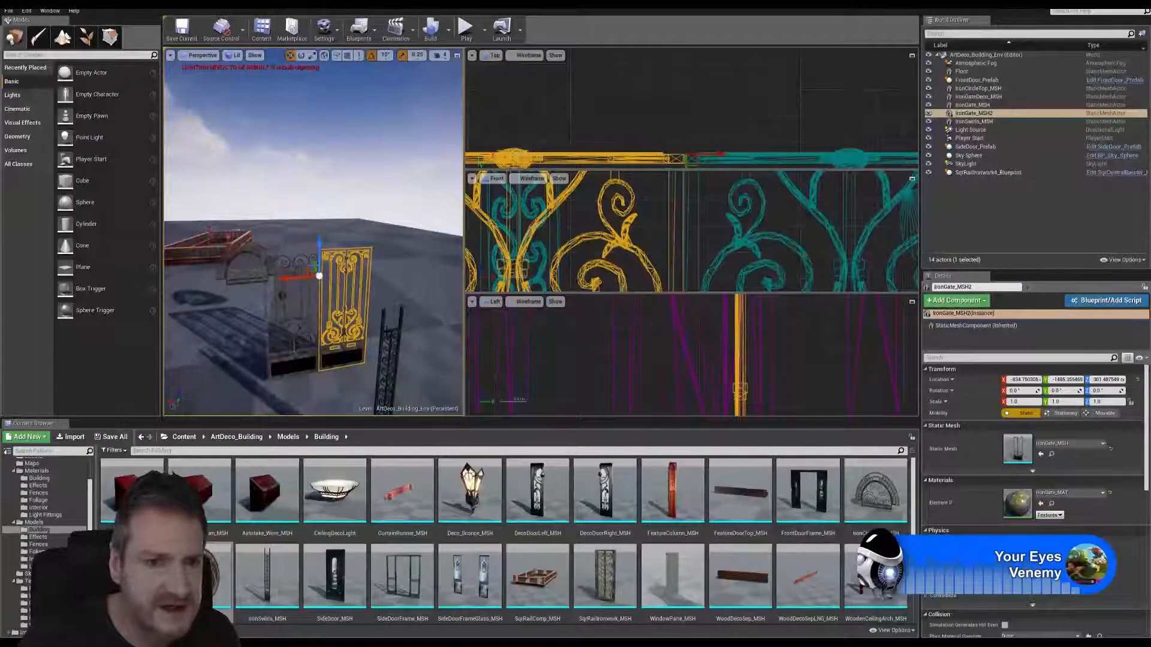
pyautogui.click(384, 387)
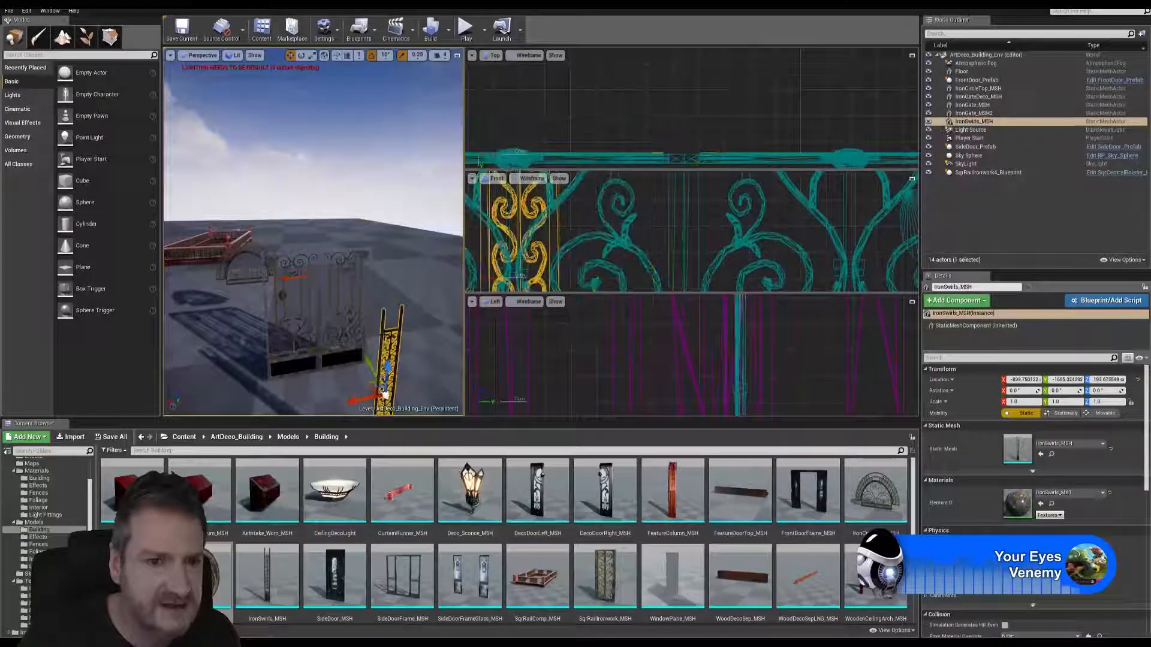
pyautogui.scroll(4, 662, 228)
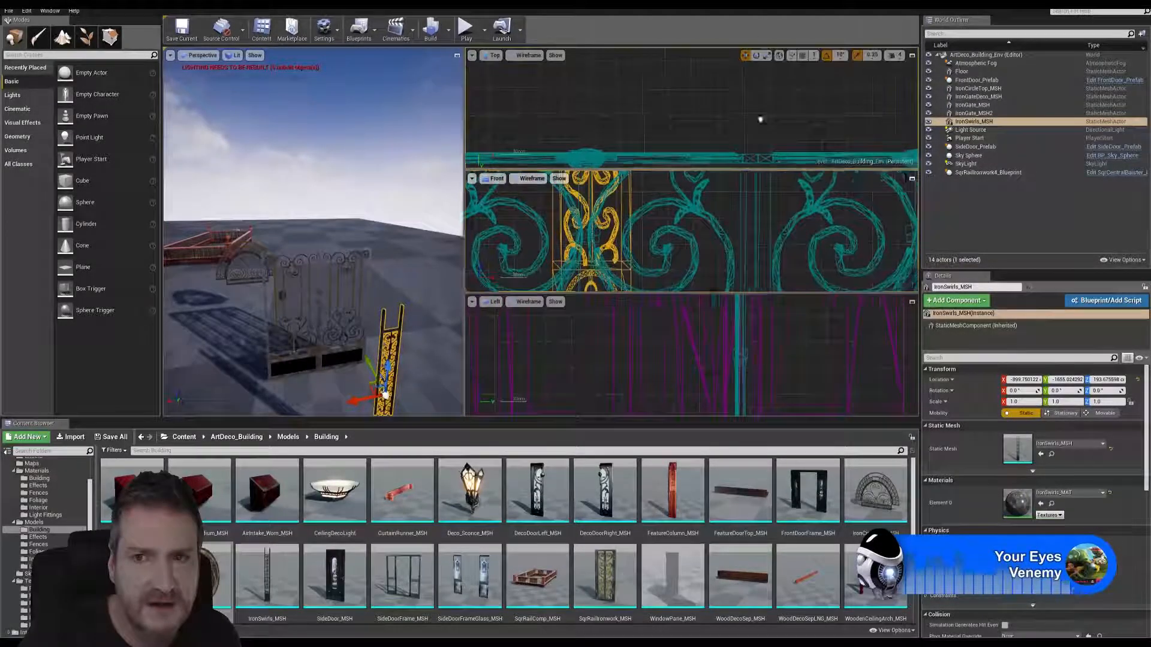
pyautogui.click(912, 55)
pyautogui.scroll(-5, 480, 309)
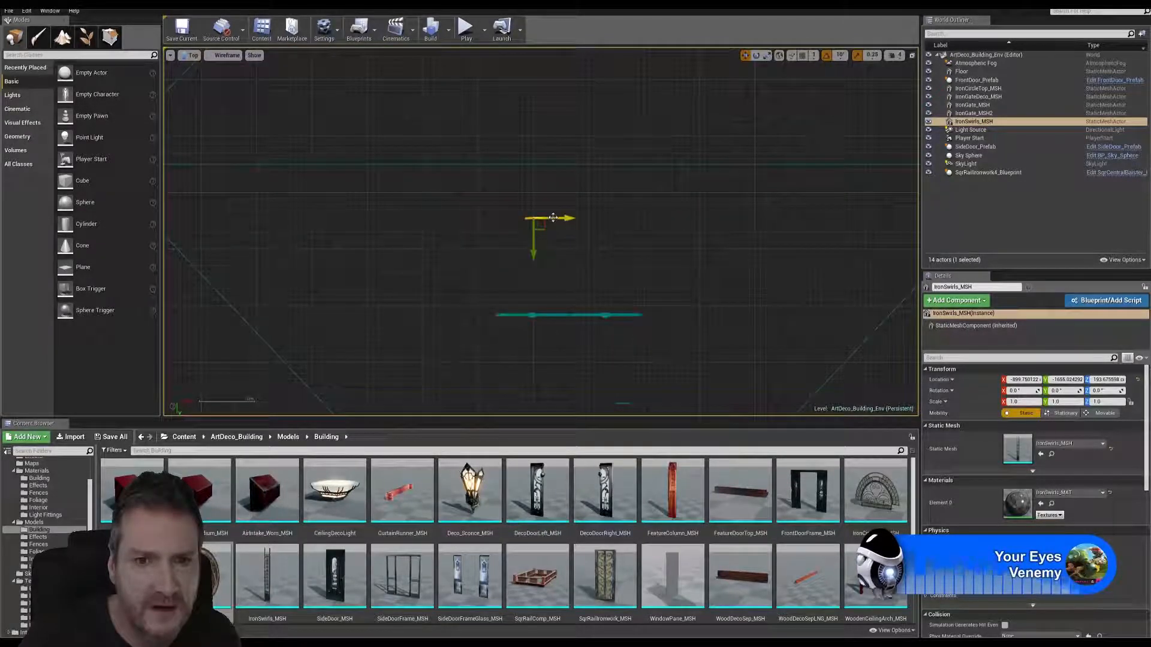
pyautogui.moveTo(557, 217); pyautogui.dragTo(531, 336)
pyautogui.scroll(5, 650, 318)
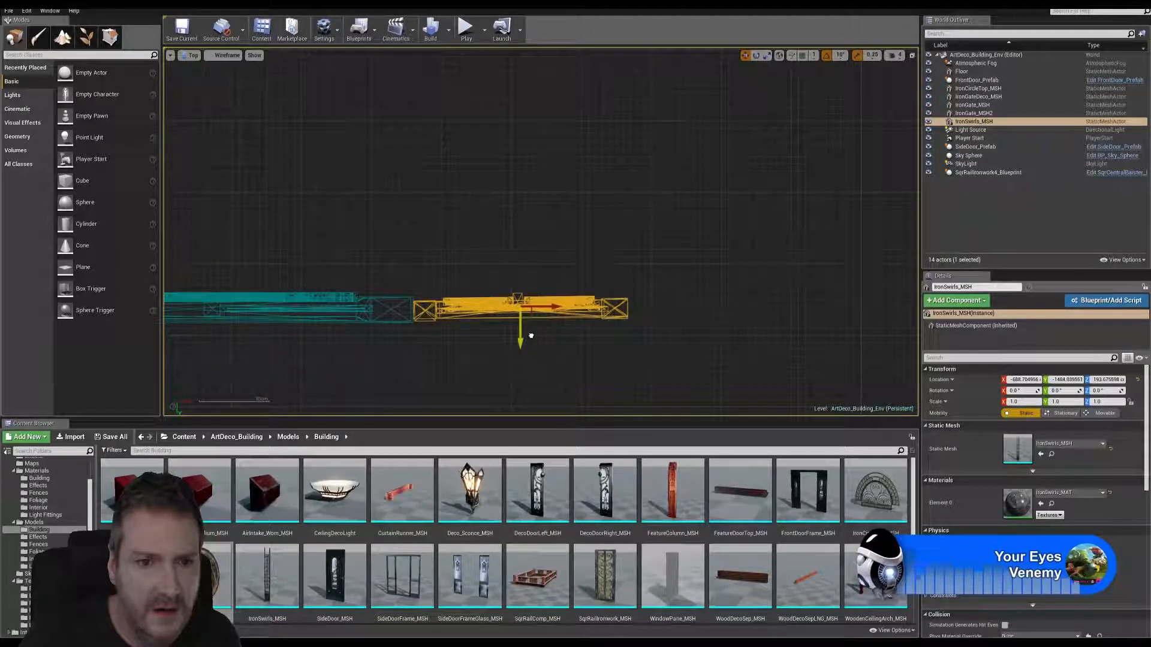
pyautogui.scroll(4, 515, 334)
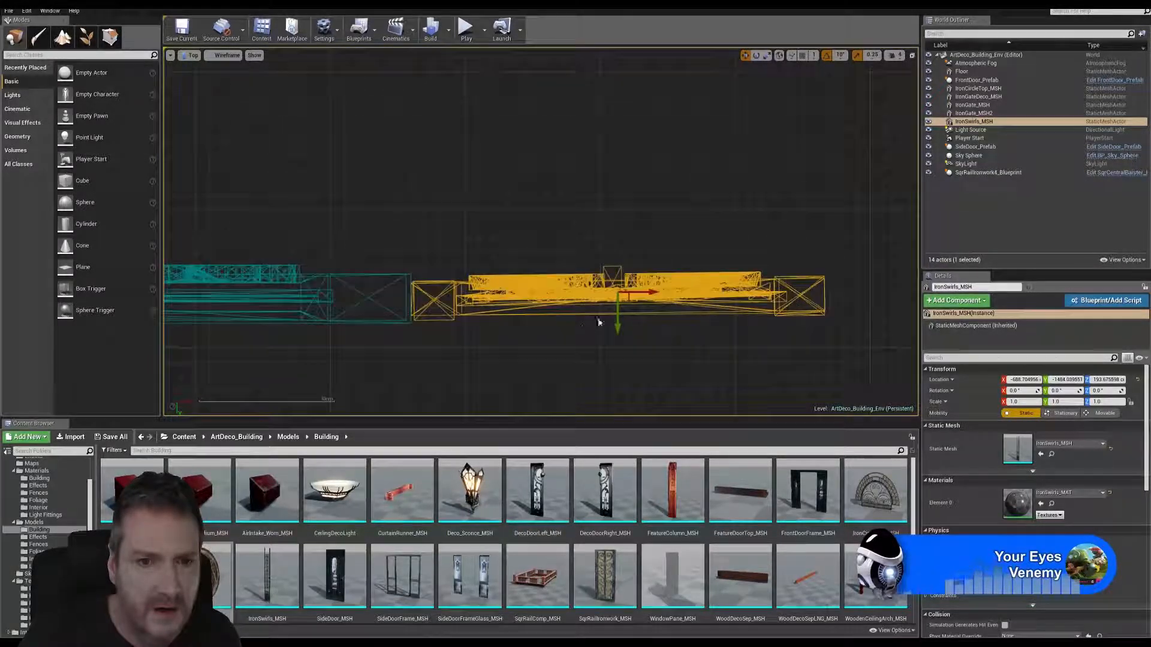
pyautogui.moveTo(642, 293); pyautogui.dragTo(642, 294)
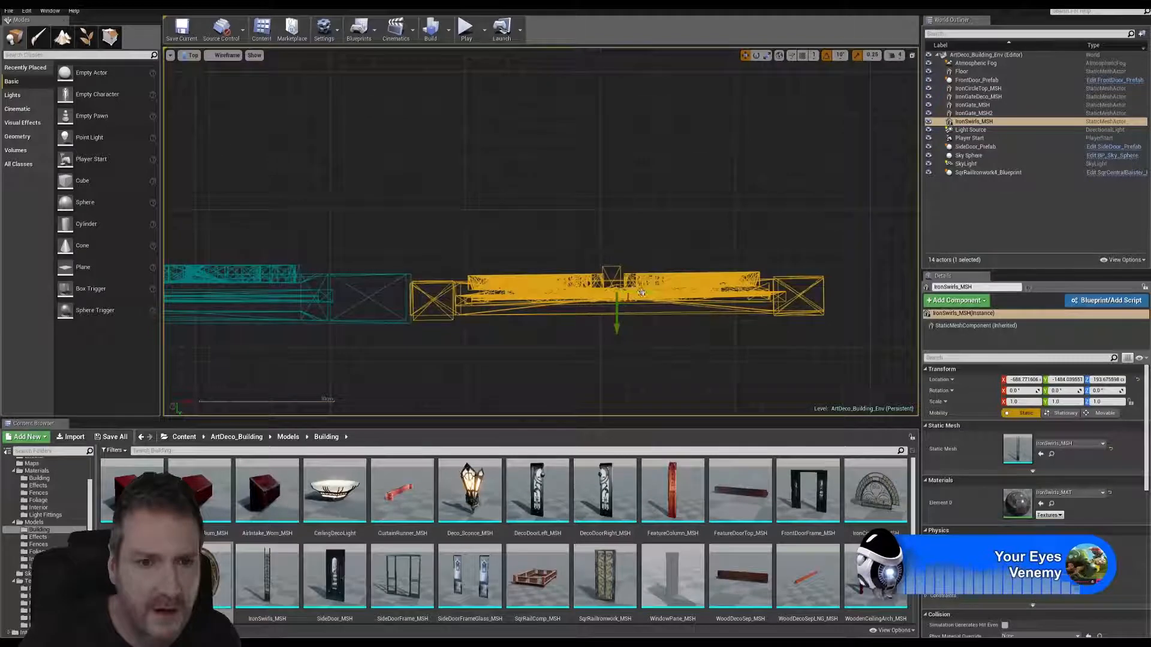
# Duplicate the swirl panel, move the copy along the X axis to its outer side and fine-align it against the original.
pyautogui.scroll(-6, 655, 329)
pyautogui.moveTo(635, 264); pyautogui.dragTo(466, 189, button='right')
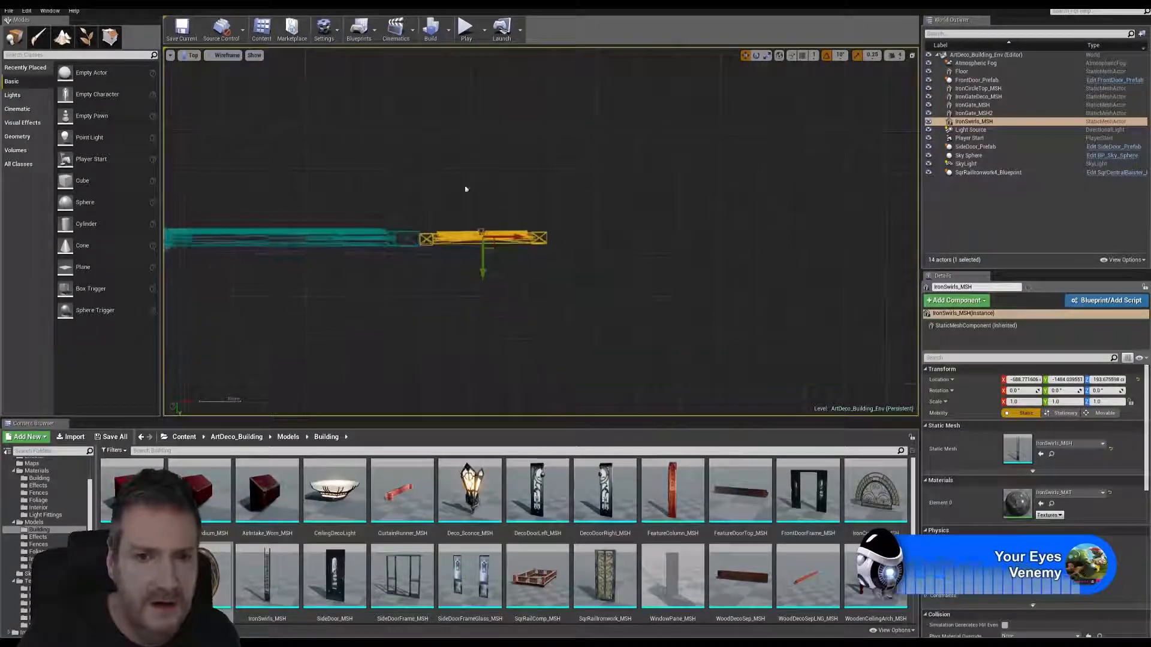
pyautogui.rightClick(510, 239)
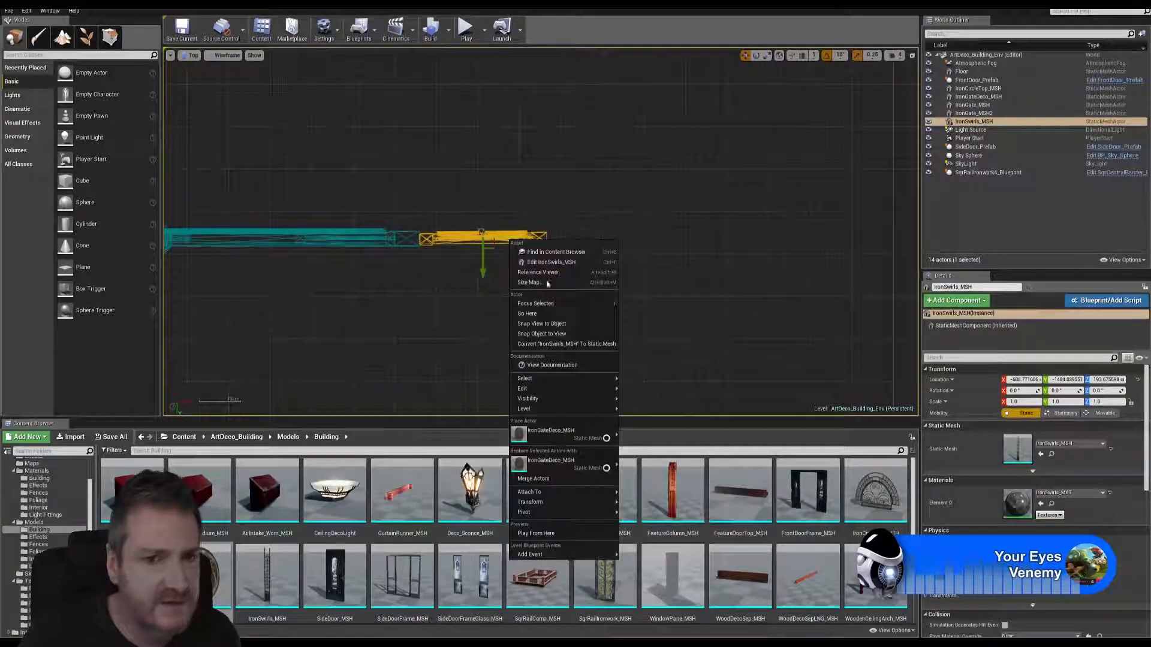
pyautogui.moveTo(566, 388)
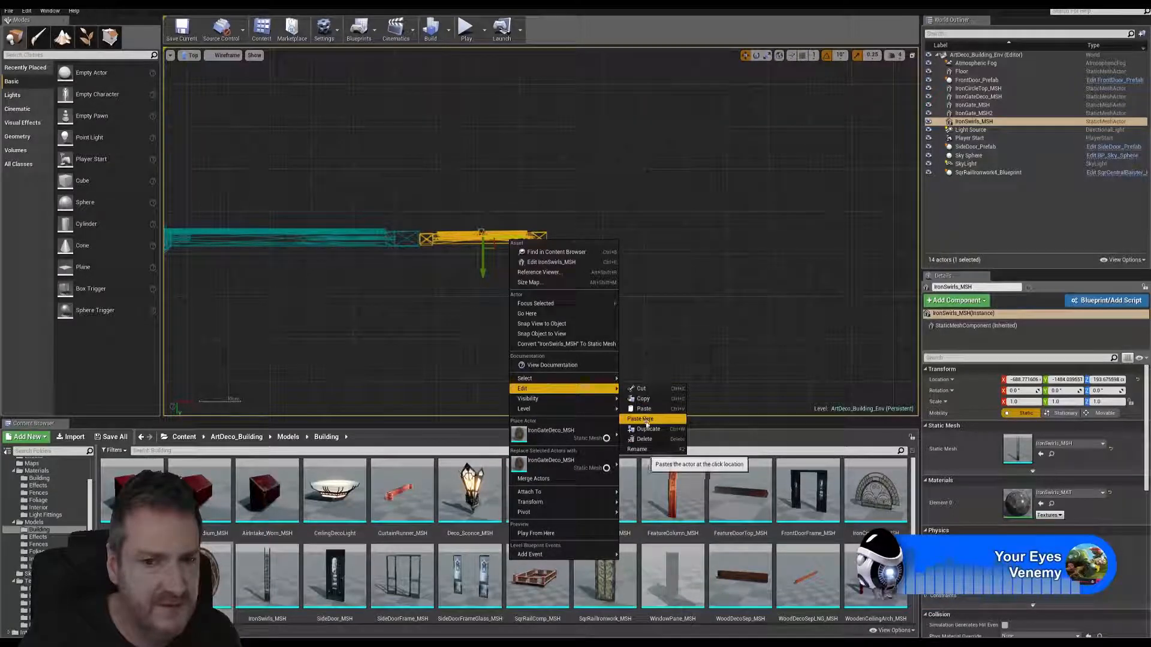
pyautogui.click(644, 419)
pyautogui.moveTo(504, 235); pyautogui.dragTo(622, 241)
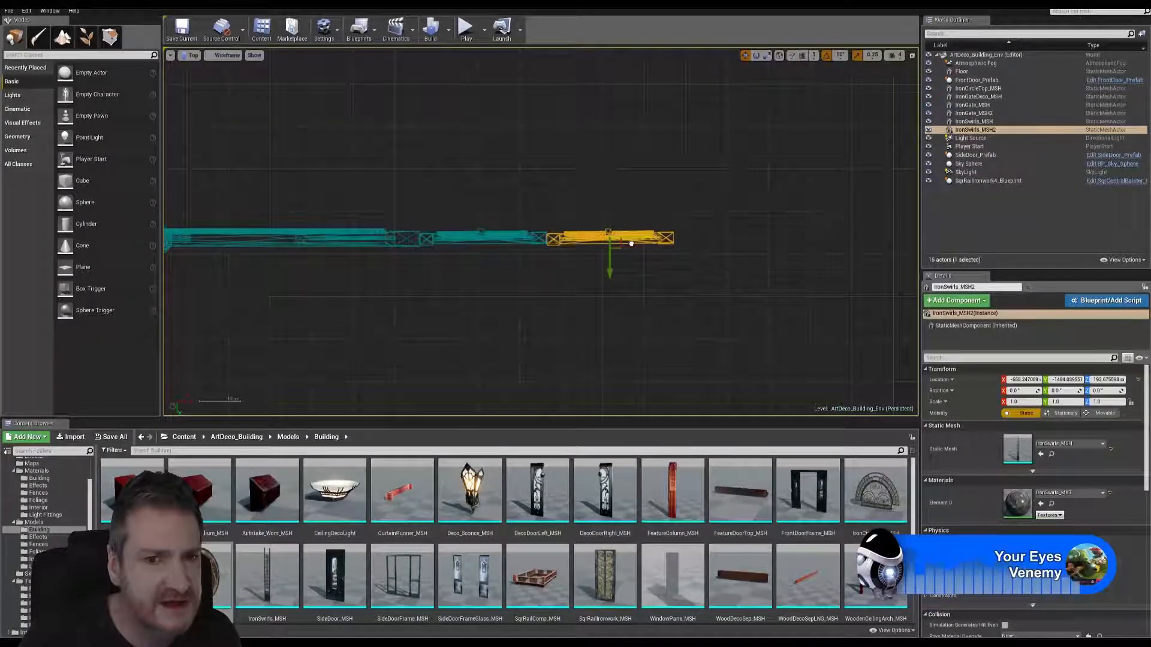
pyautogui.scroll(5, 607, 235)
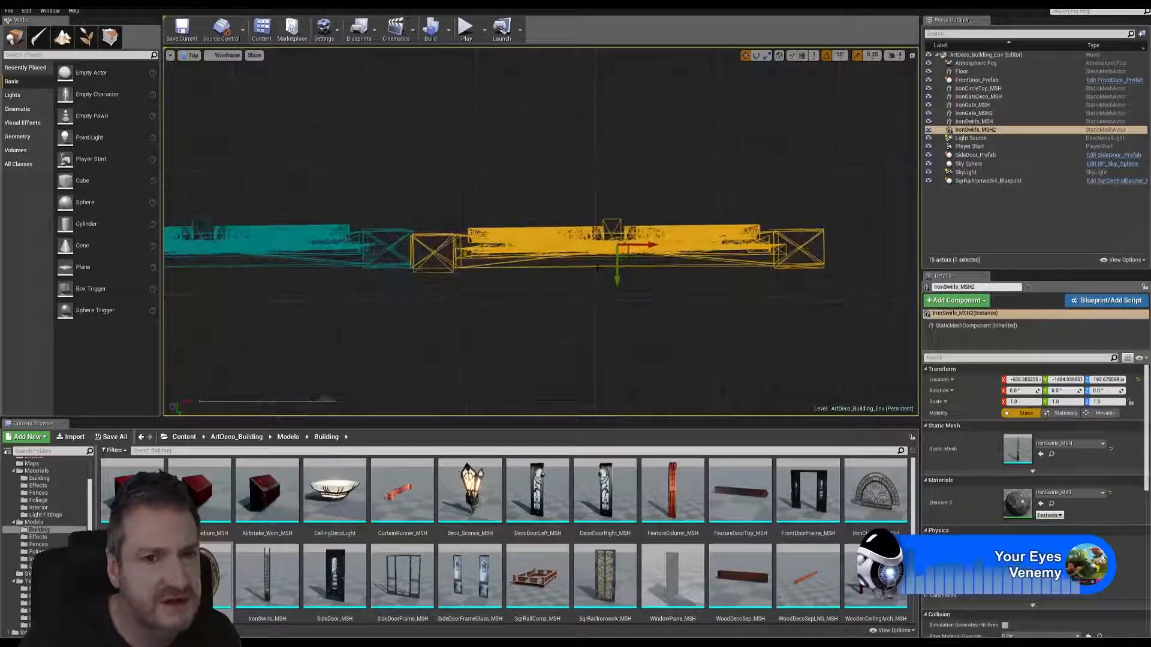
pyautogui.moveTo(617, 280); pyautogui.dragTo(641, 245)
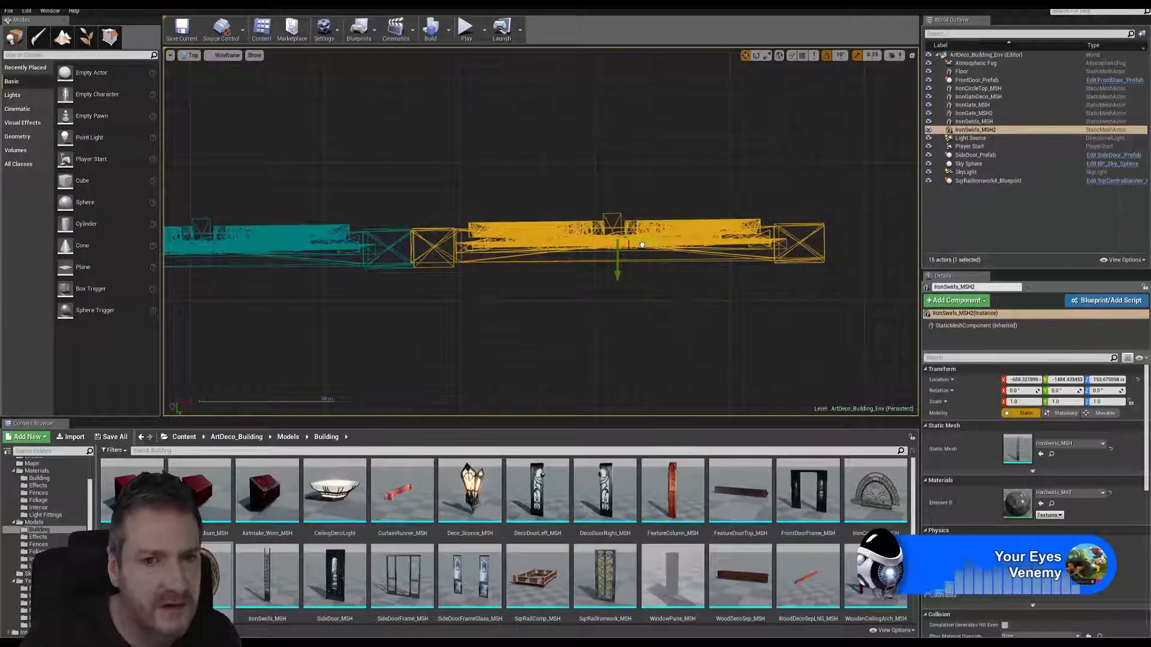
# Examine the gates and swirl panels from the front in an enlarged perspective view and compare them with the 3ds Max reference.
pyautogui.click(912, 55)
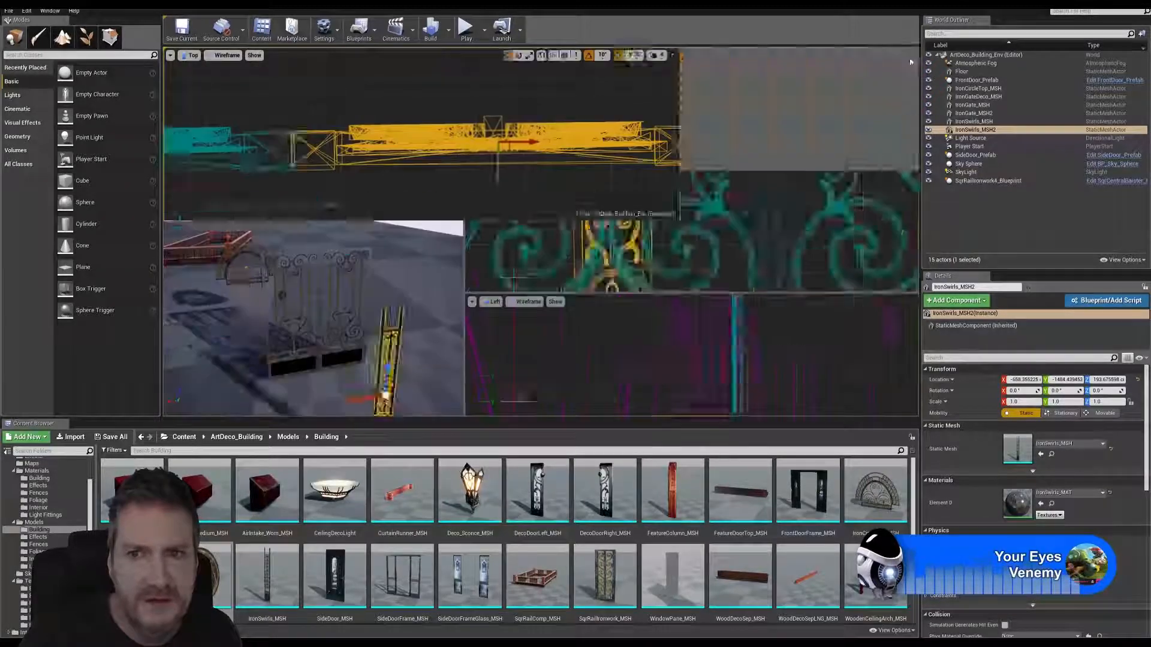
pyautogui.click(457, 56)
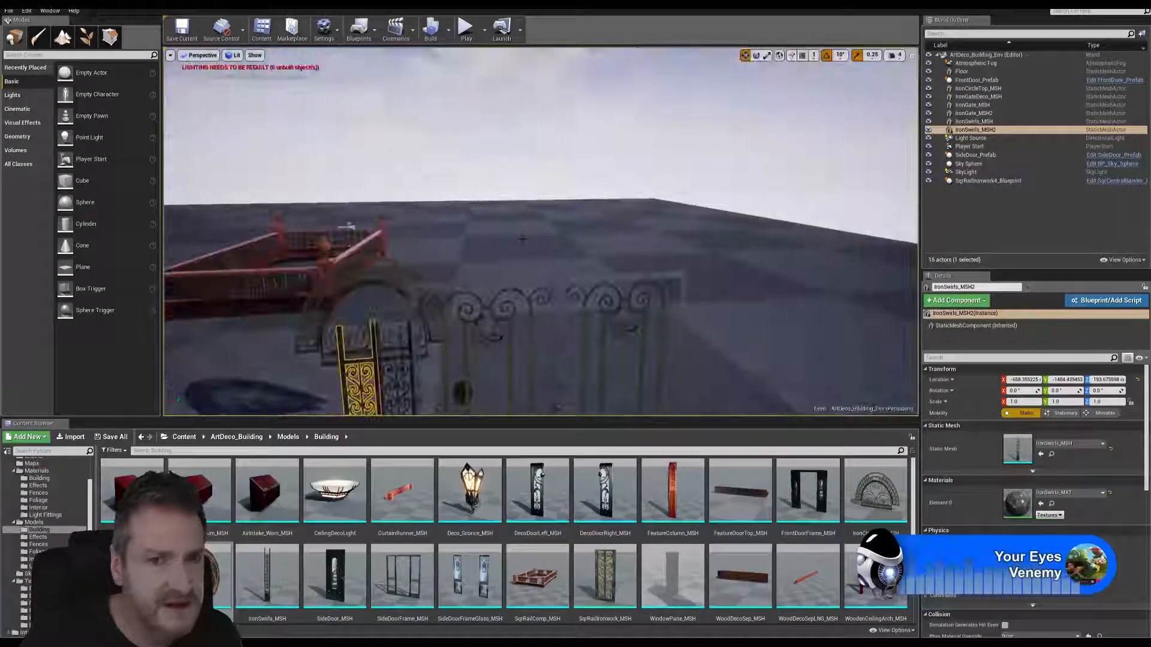
pyautogui.scroll(5, 455, 239)
pyautogui.keyDown('alt'); pyautogui.moveTo(600, 240); pyautogui.dragTo(294, 239); pyautogui.keyUp('alt')
pyautogui.moveTo(539, 240); pyautogui.dragTo(515, 193, button='right')
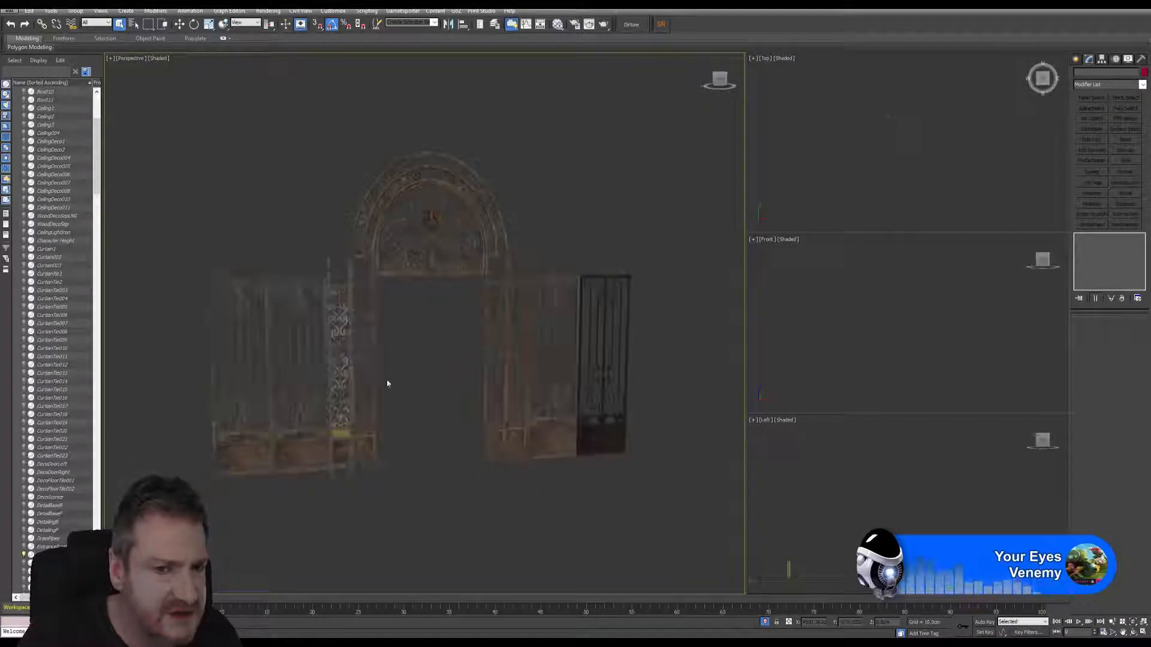
pyautogui.press('super+d')
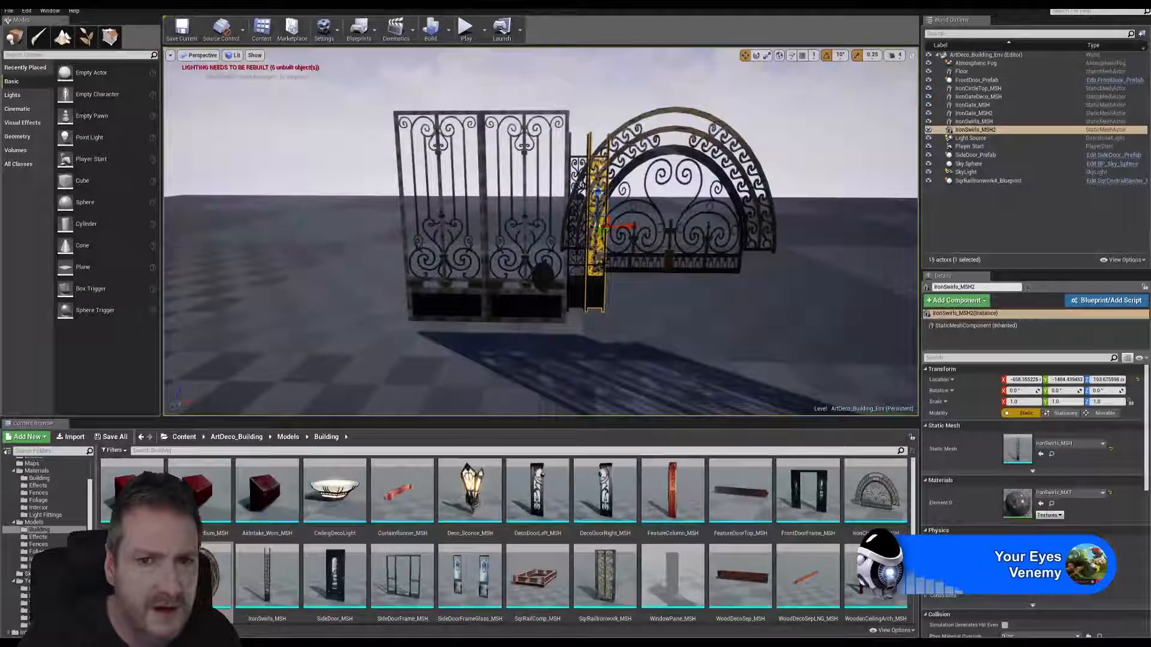
# Select the arch IronCircleTop_MSH and move it along the Y axis into line with the gate row in an enlarged top view.
pyautogui.click(677, 131)
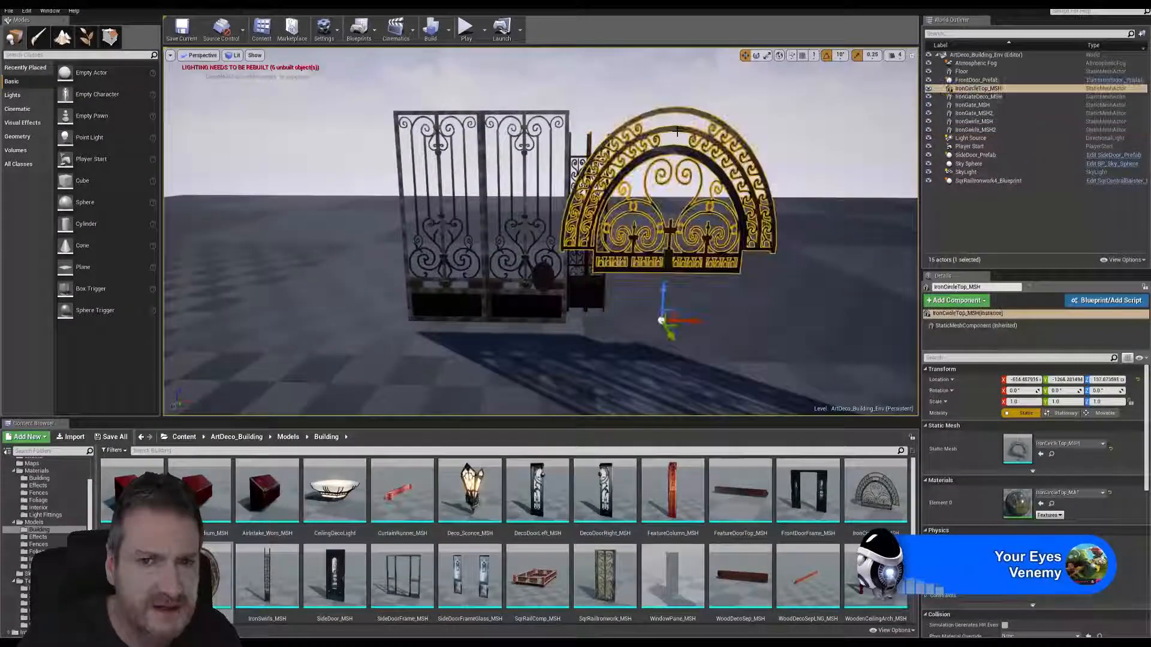
pyautogui.click(912, 55)
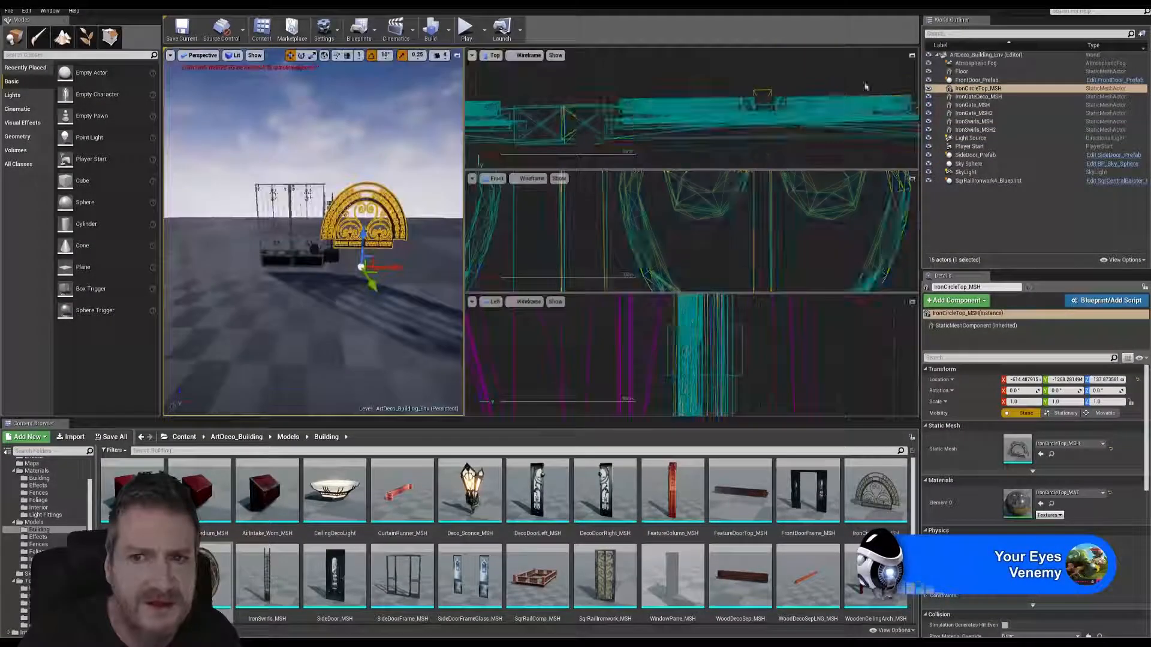
pyautogui.click(911, 56)
pyautogui.scroll(-5, 521, 206)
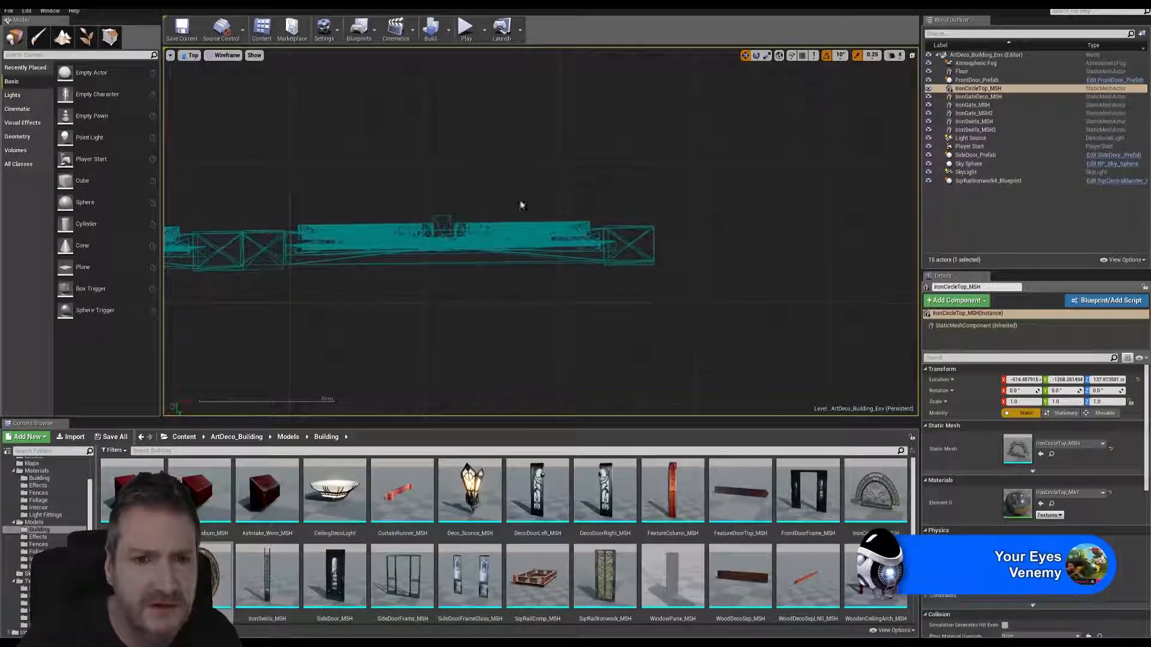
pyautogui.scroll(-4, 495, 317)
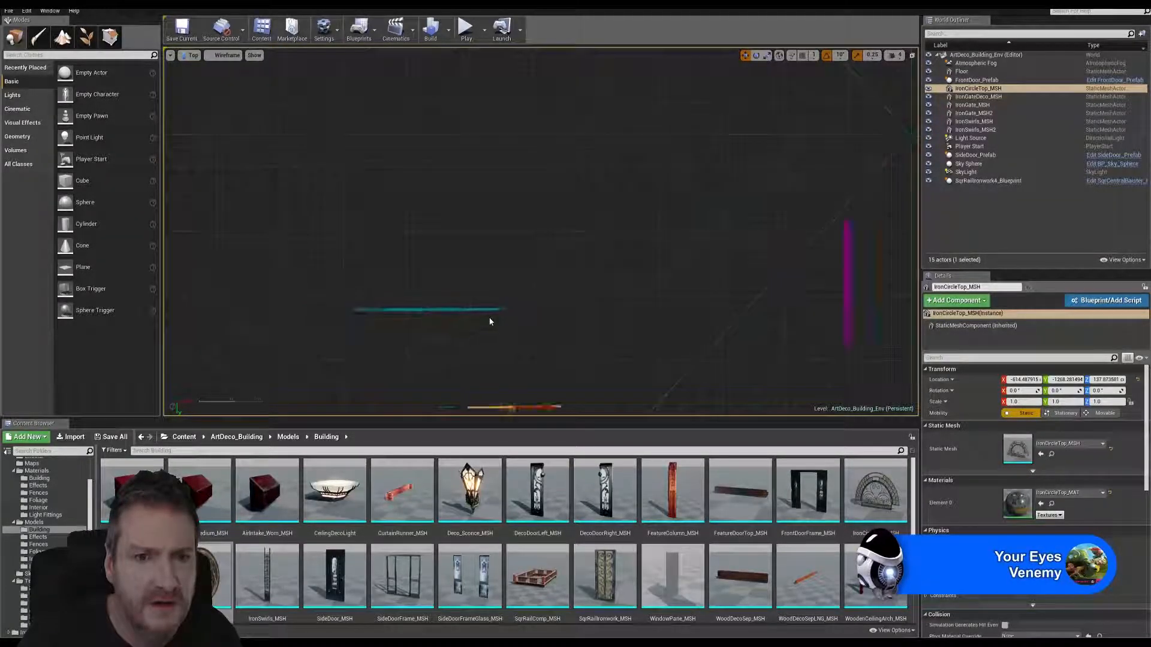
pyautogui.moveTo(490, 290); pyautogui.dragTo(414, 202, button='right')
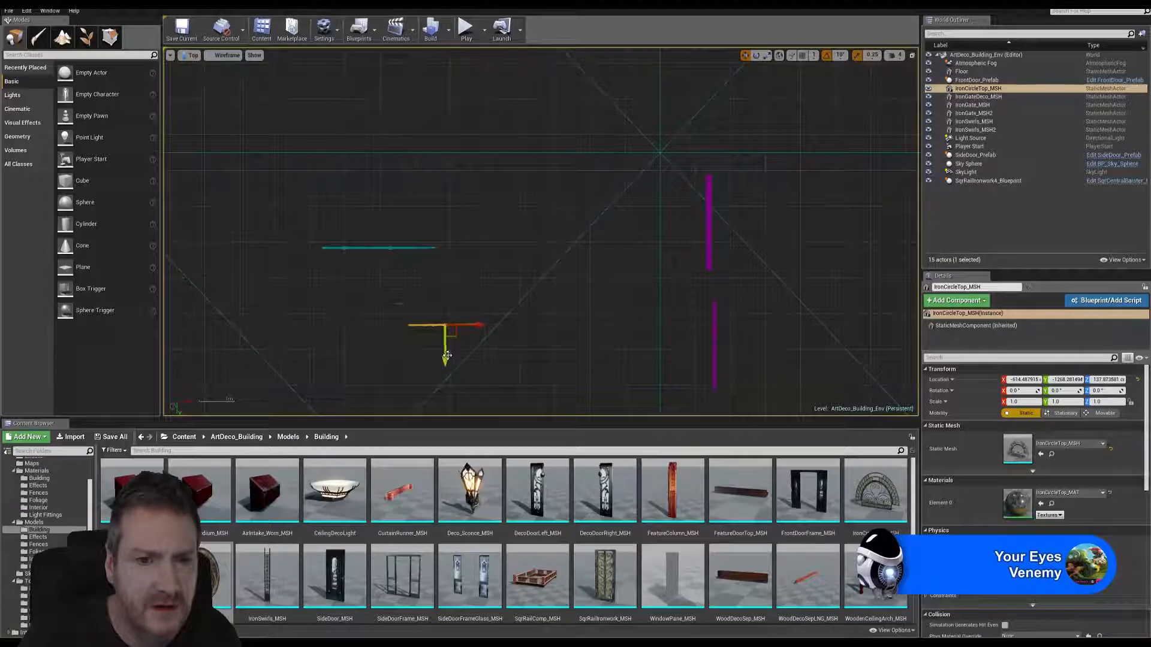
pyautogui.moveTo(470, 295); pyautogui.dragTo(485, 278)
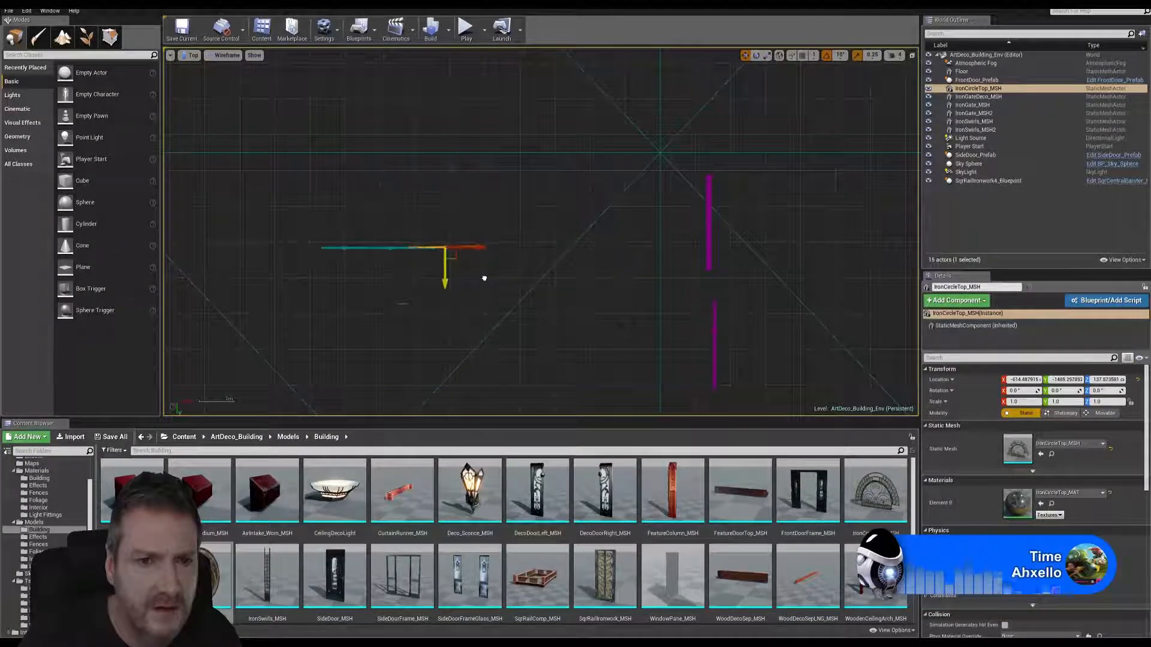
# Fine-align the arch with the gate row's depth and shift it along the X axis to about -588.
pyautogui.press('f')
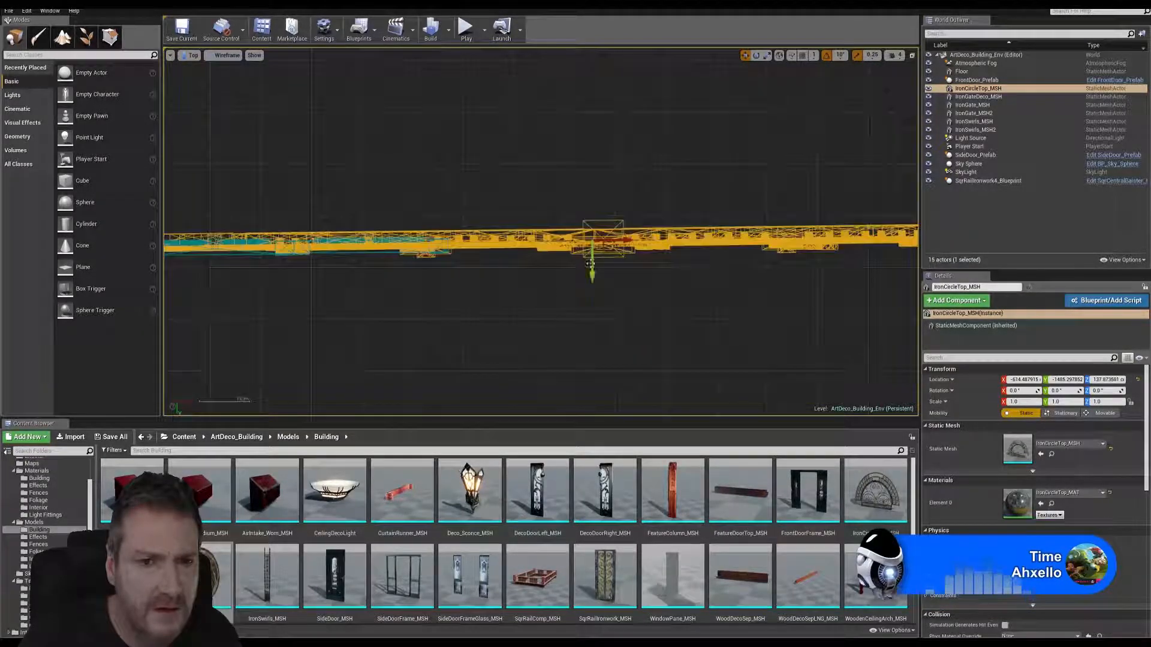
pyautogui.scroll(-1, 490, 287)
pyautogui.scroll(1, 567, 281)
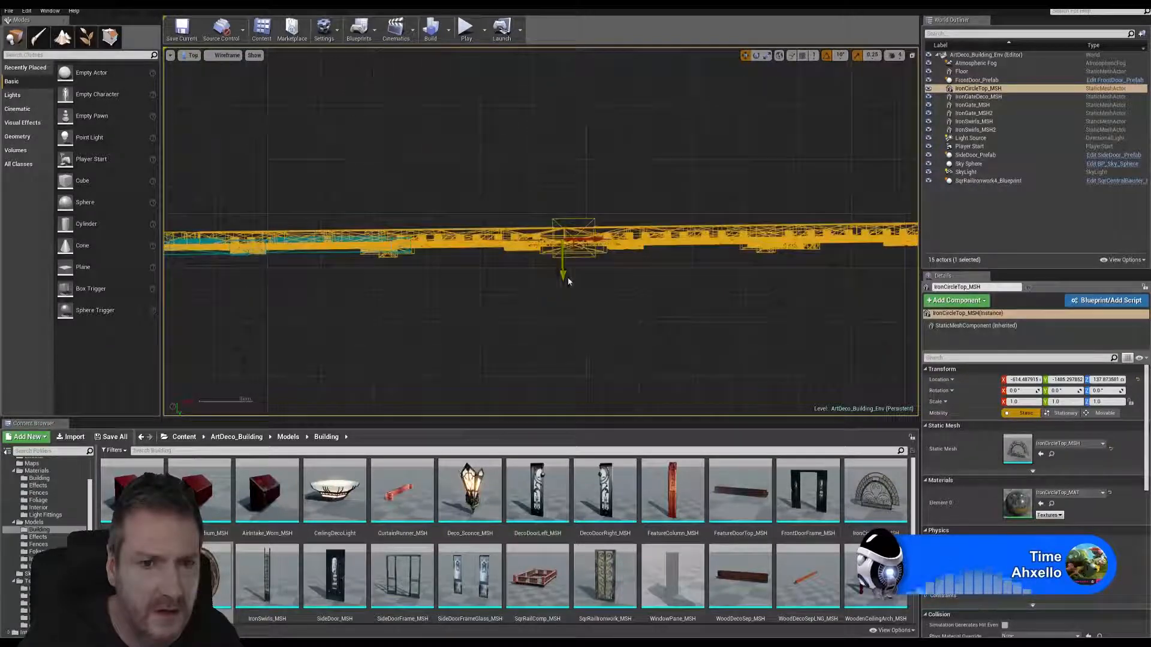
pyautogui.moveTo(563, 275); pyautogui.dragTo(727, 246)
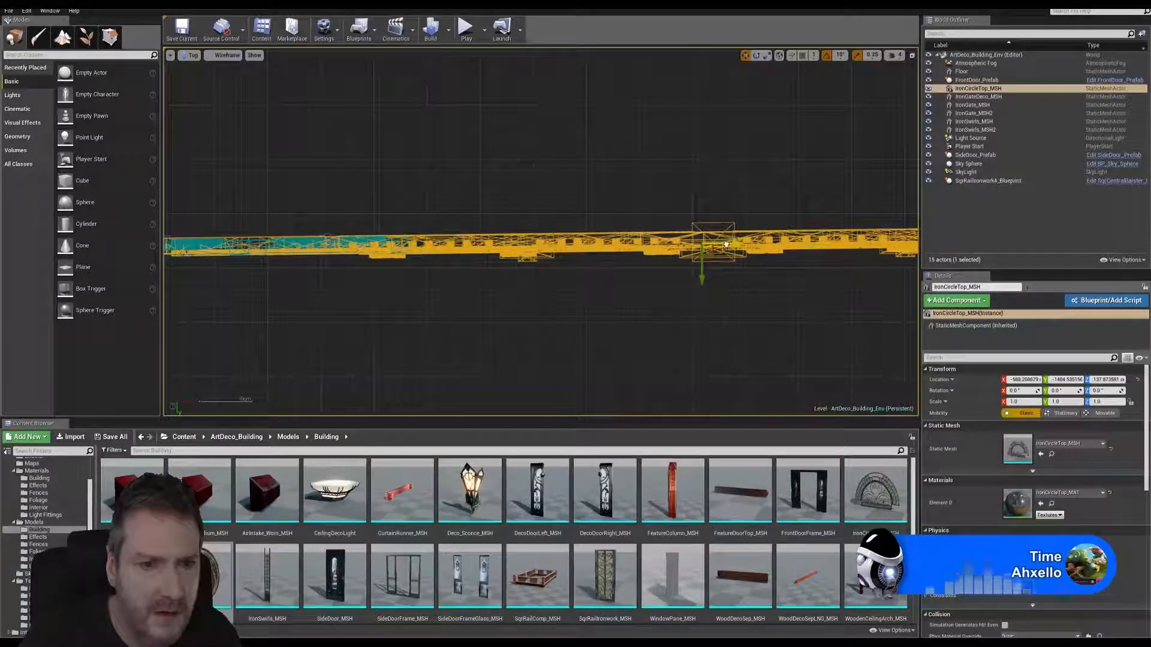
# Raise the arch above the swirl panels to a Z location of about 258 and shift it along X to about -573.
pyautogui.click(911, 55)
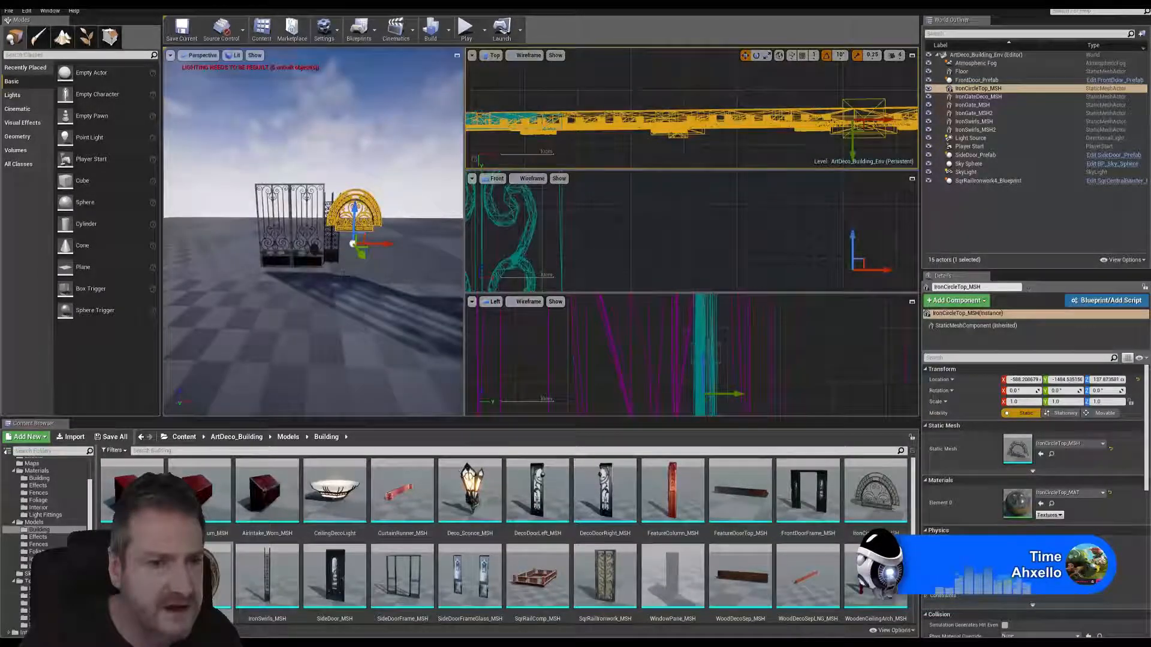
pyautogui.click(456, 54)
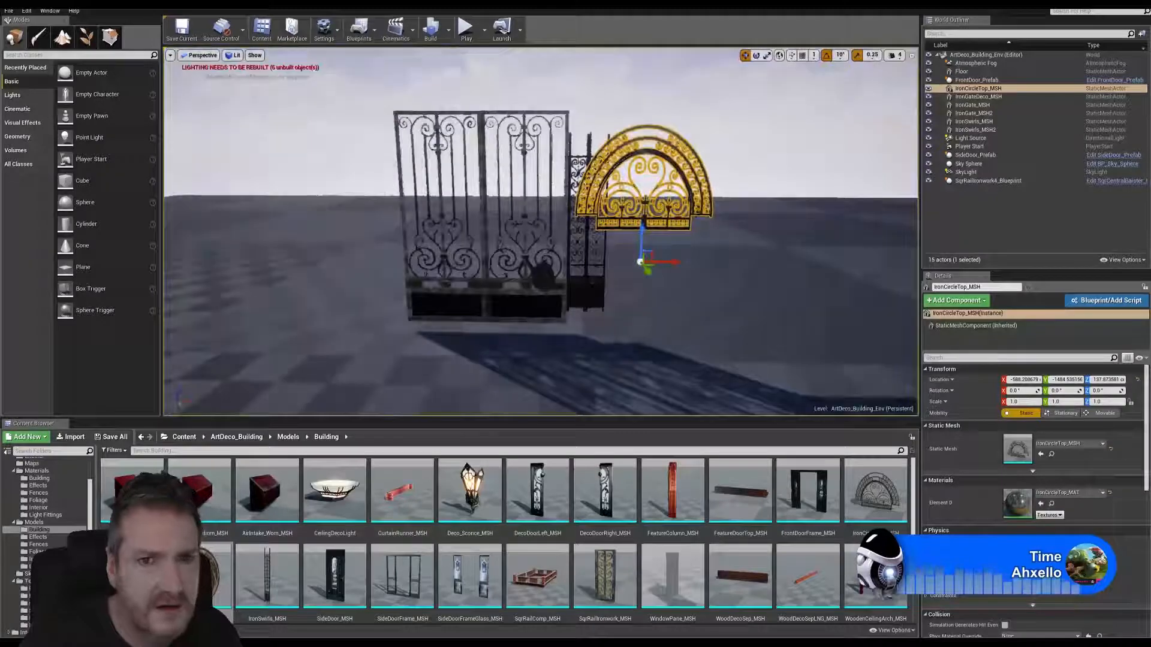
pyautogui.moveTo(645, 240); pyautogui.dragTo(682, 186)
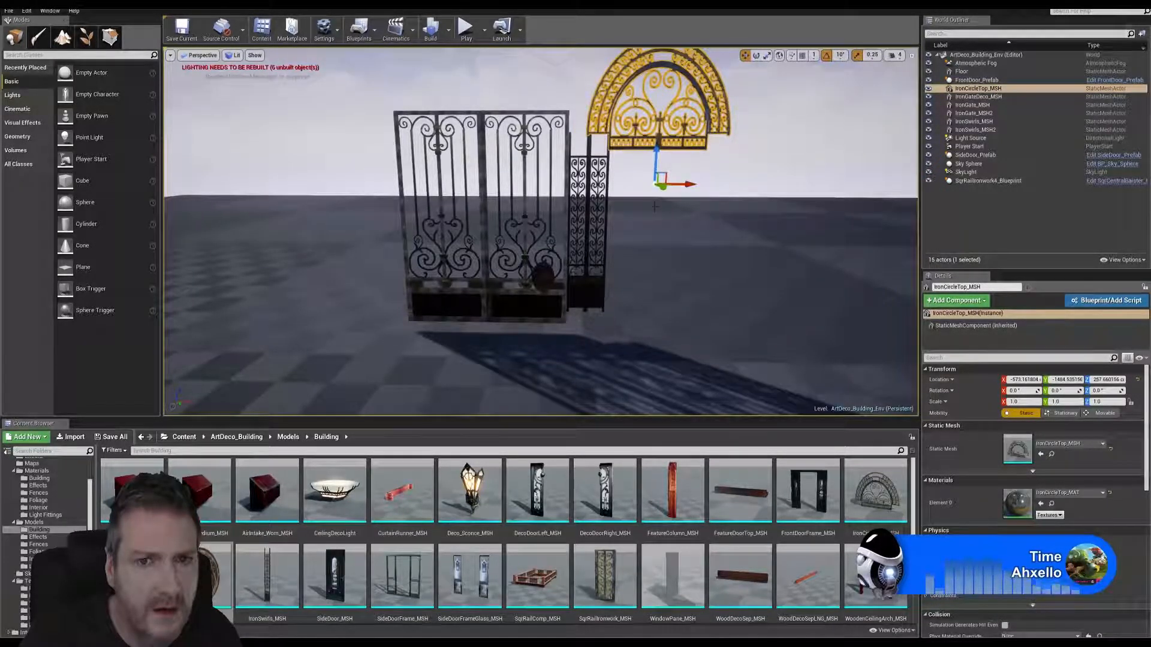
# Select both swirl panels, duplicate them together and move the copies along the X axis under the arch's opposite end.
pyautogui.moveTo(679, 240)
pyautogui.mouseDown(button='right')
pyautogui.moveTo(678, 224)
pyautogui.moveTo(695, 232)
pyautogui.moveTo(674, 224)
pyautogui.mouseUp(button='right')
pyautogui.press('w')
pyautogui.press('s')
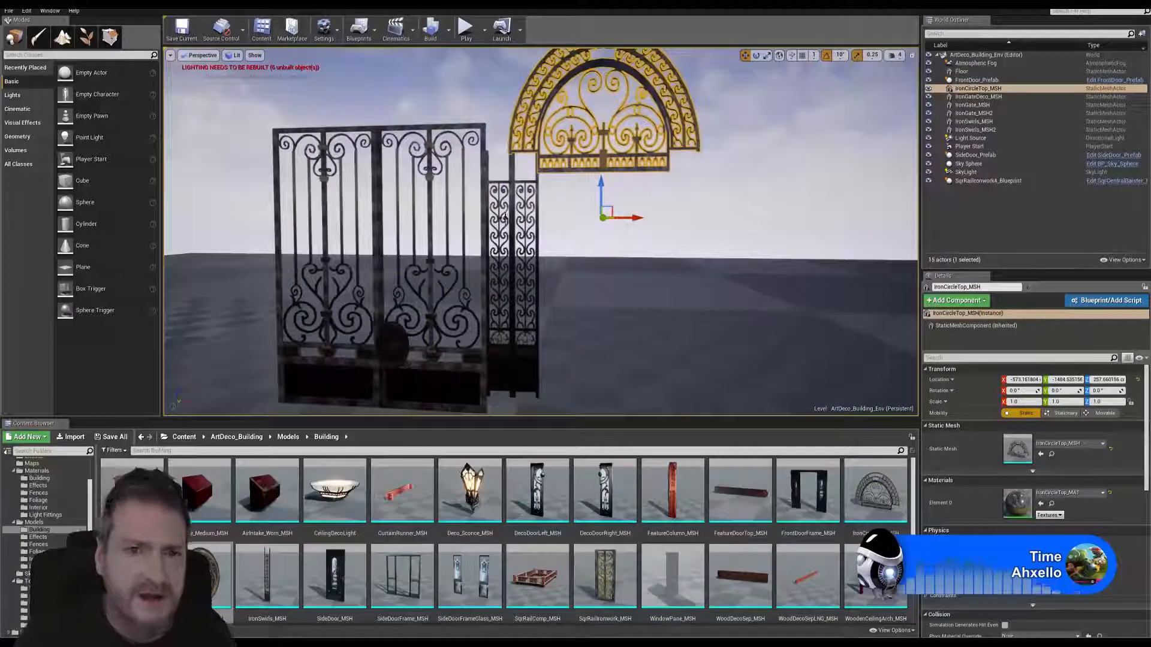
pyautogui.click(499, 187)
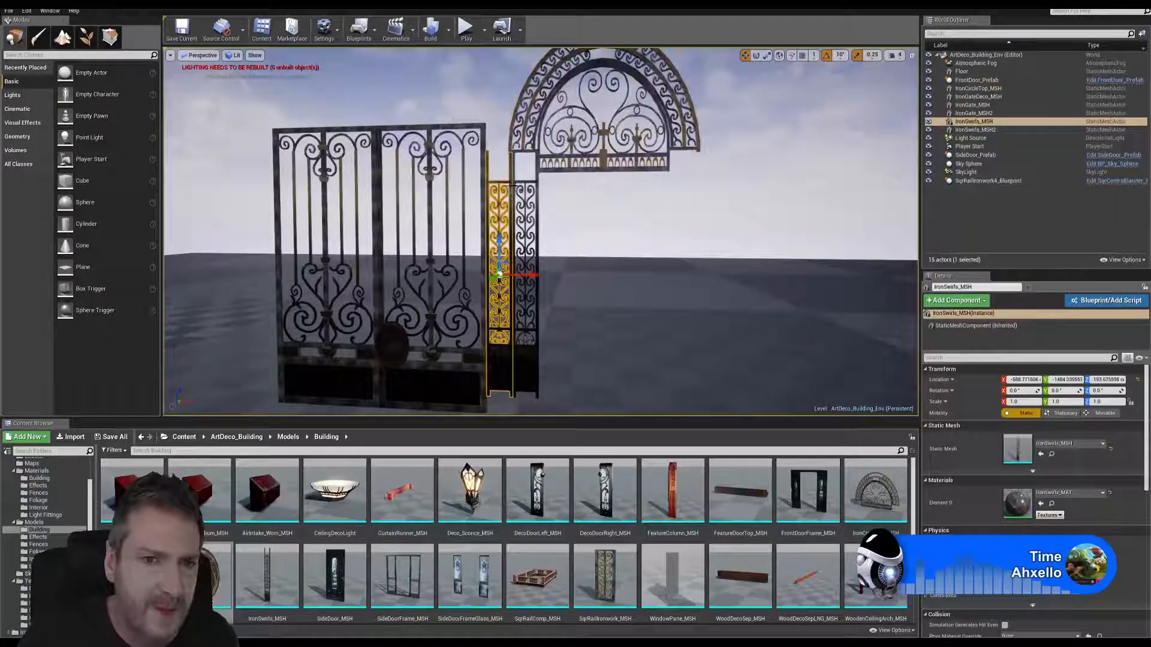
pyautogui.keyDown('ctrl'); pyautogui.click(537, 192); pyautogui.keyUp('ctrl')
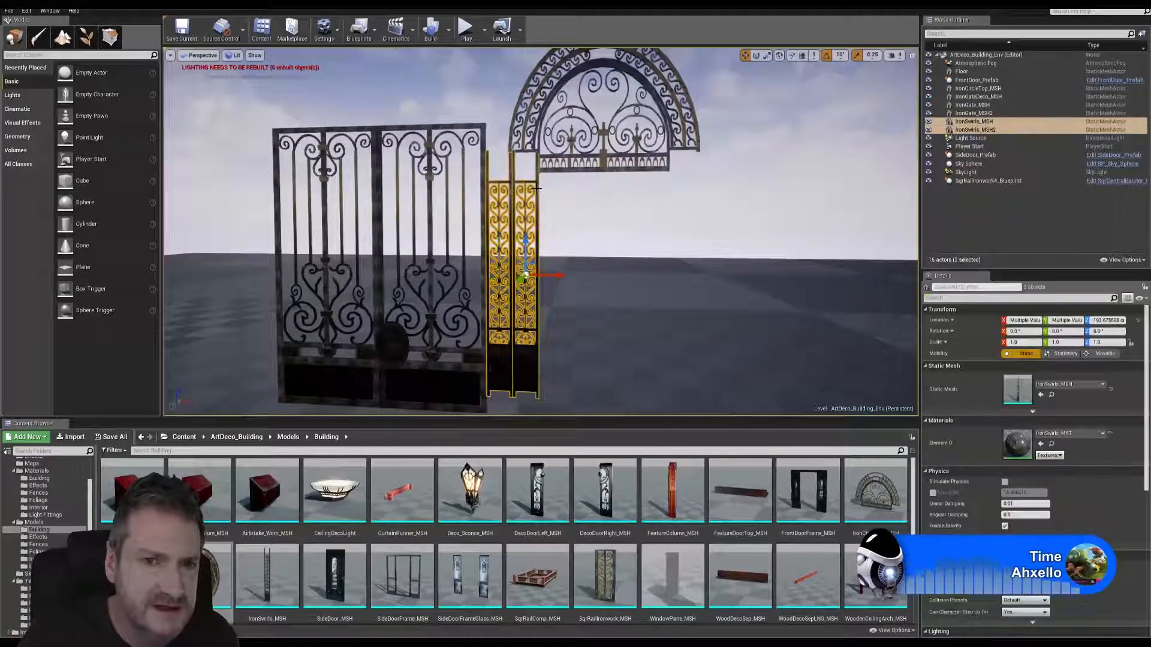
pyautogui.rightClick(538, 193)
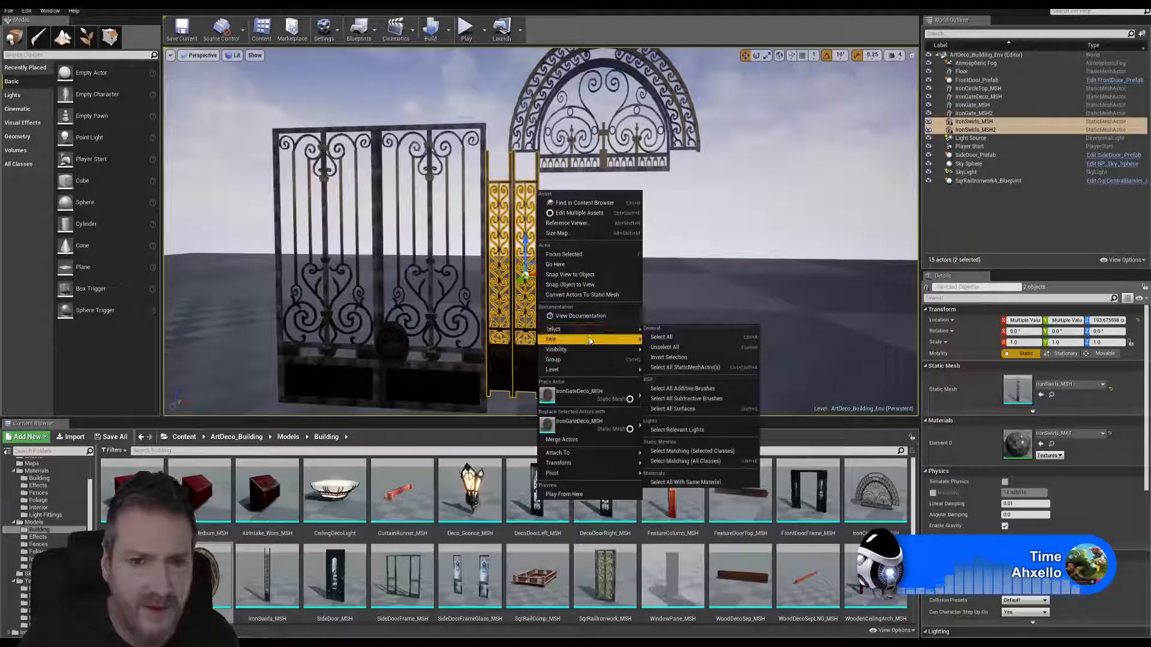
pyautogui.moveTo(615, 341)
pyautogui.click(670, 380)
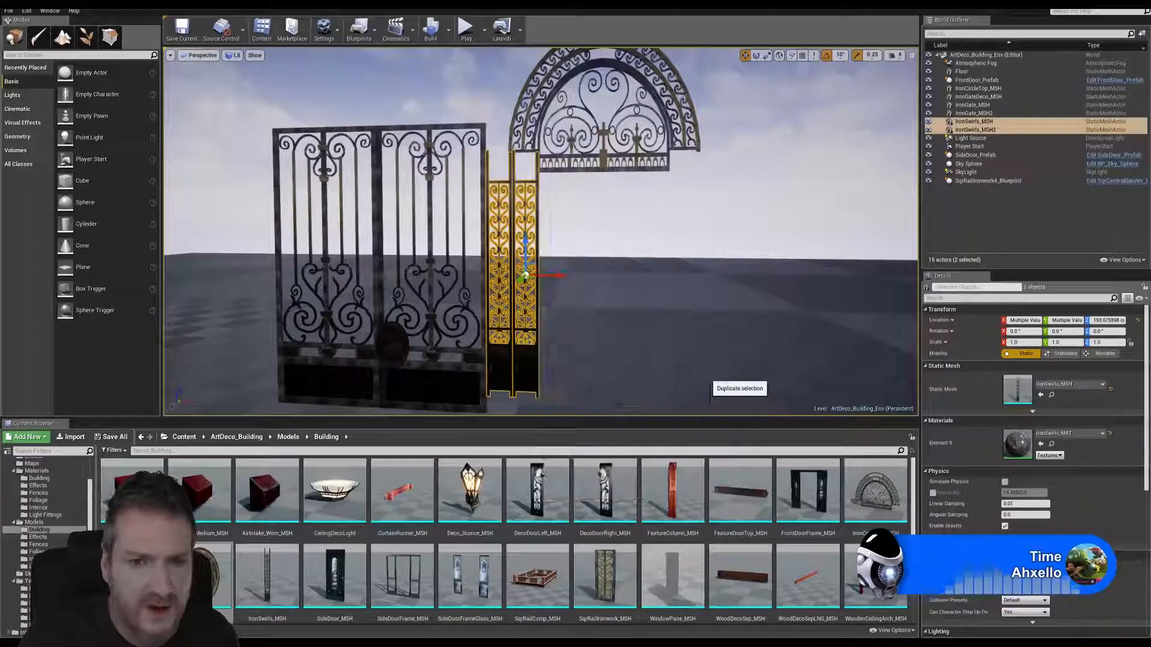
pyautogui.moveTo(553, 275); pyautogui.dragTo(743, 279)
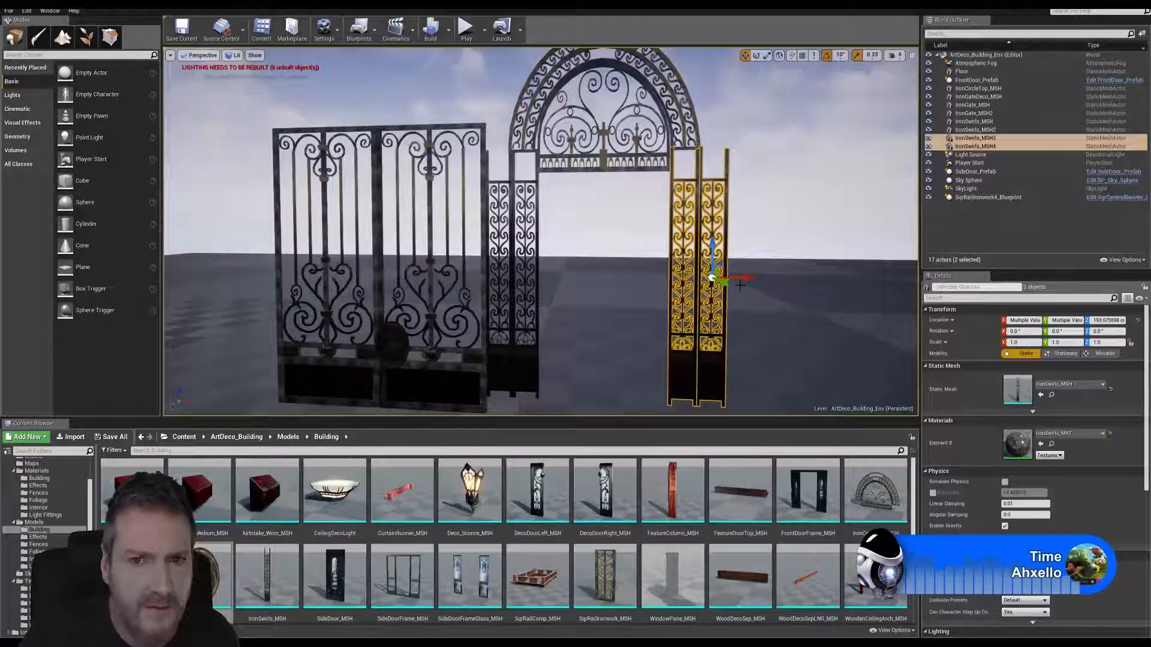
# Select the oval medallion IronGateDeco_MSH and raise it above the gates to a Z location of about 467.
pyautogui.moveTo(589, 246); pyautogui.dragTo(623, 258, button='right')
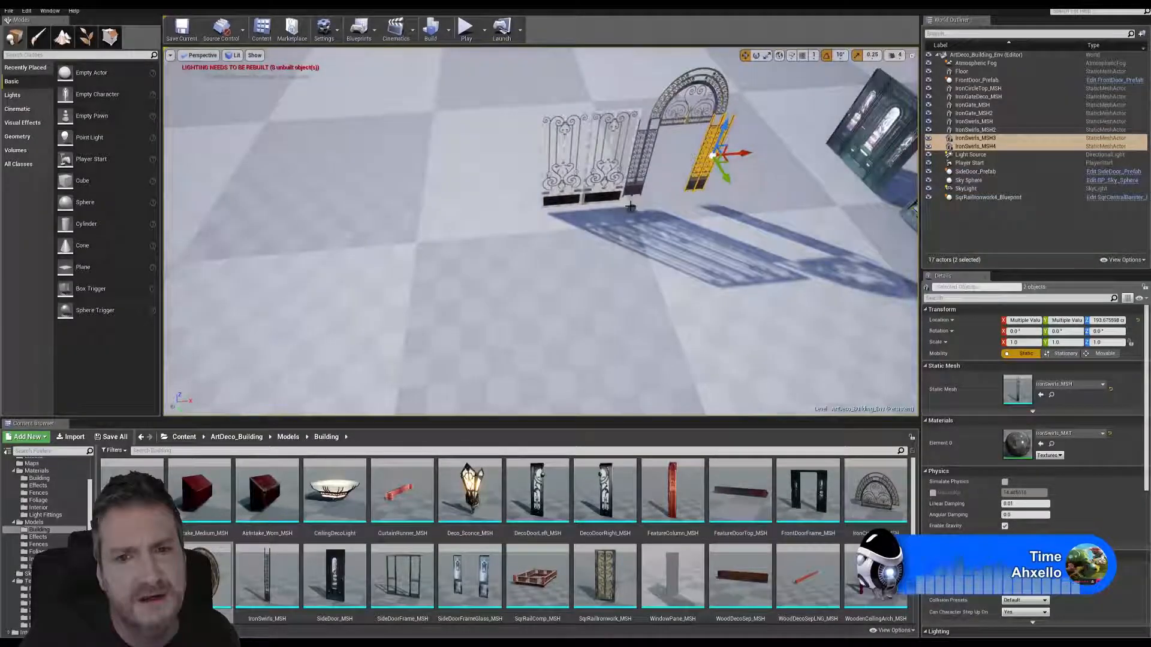
pyautogui.click(632, 208)
pyautogui.moveTo(634, 194); pyautogui.dragTo(659, 114)
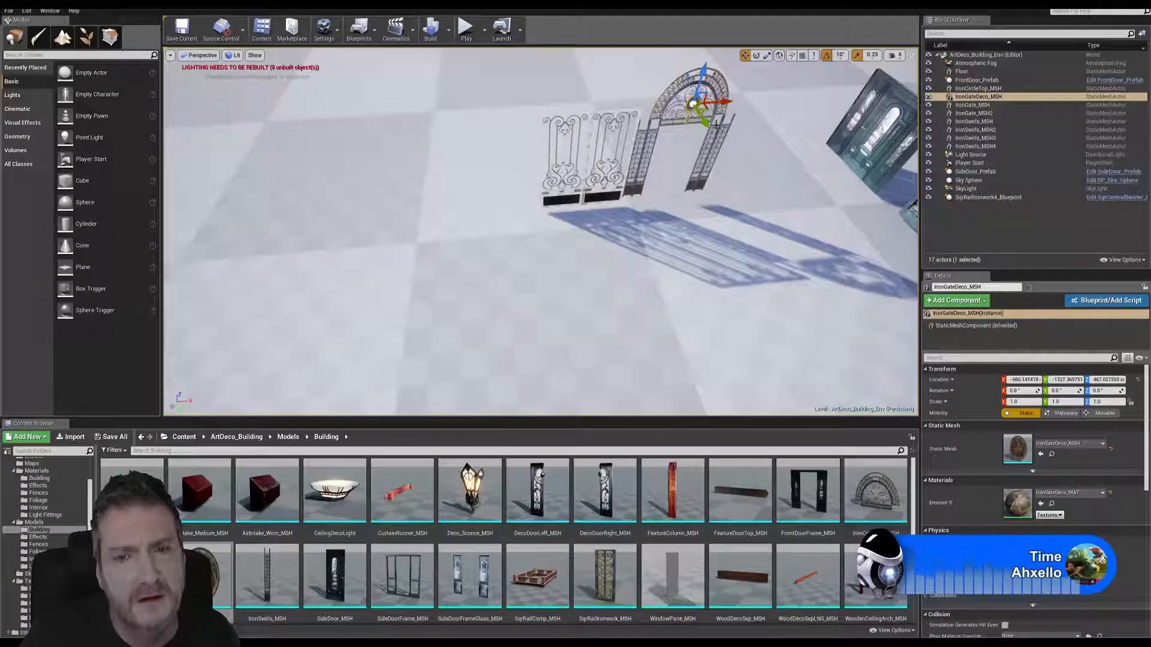
pyautogui.moveTo(716, 124); pyautogui.dragTo(729, 88, button='right')
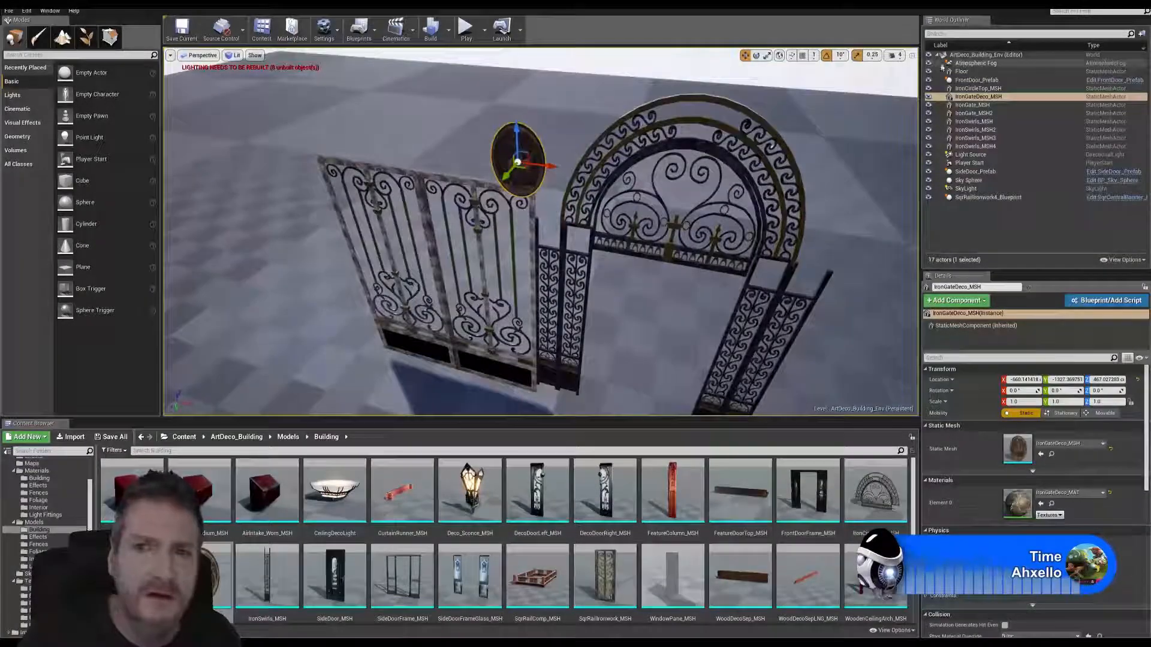
# Move the medallion along the Y axis to about -1484 in an enlarged top view, in line with the gate row.
pyautogui.click(913, 55)
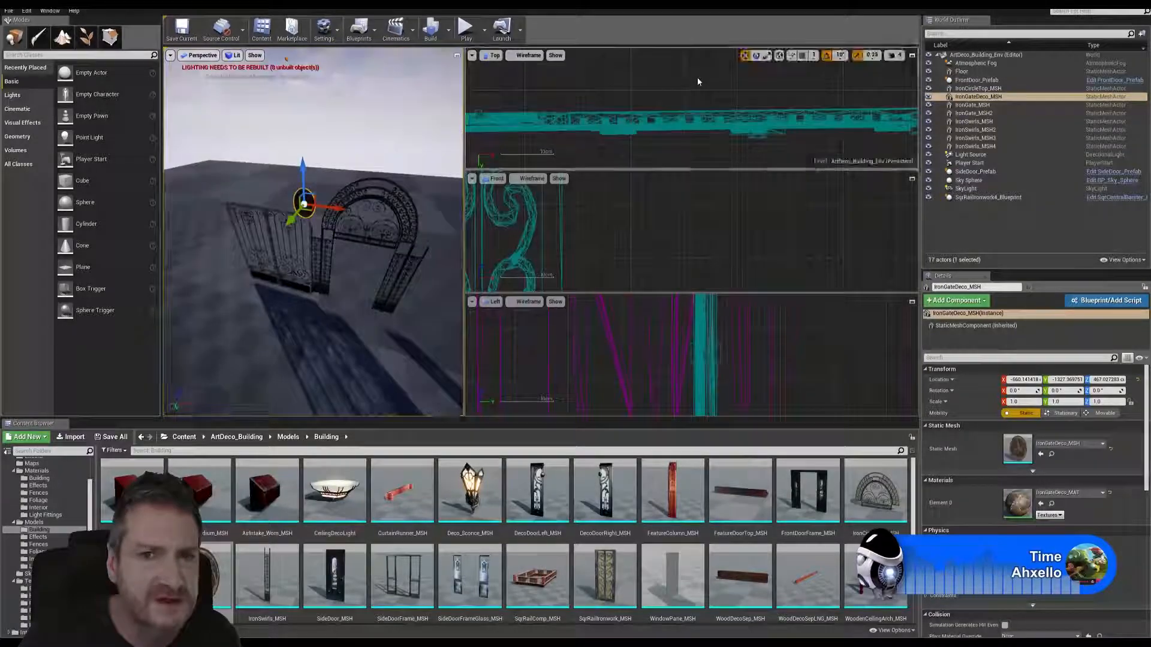
pyautogui.rightClick(696, 76)
pyautogui.click(912, 56)
pyautogui.click(912, 56)
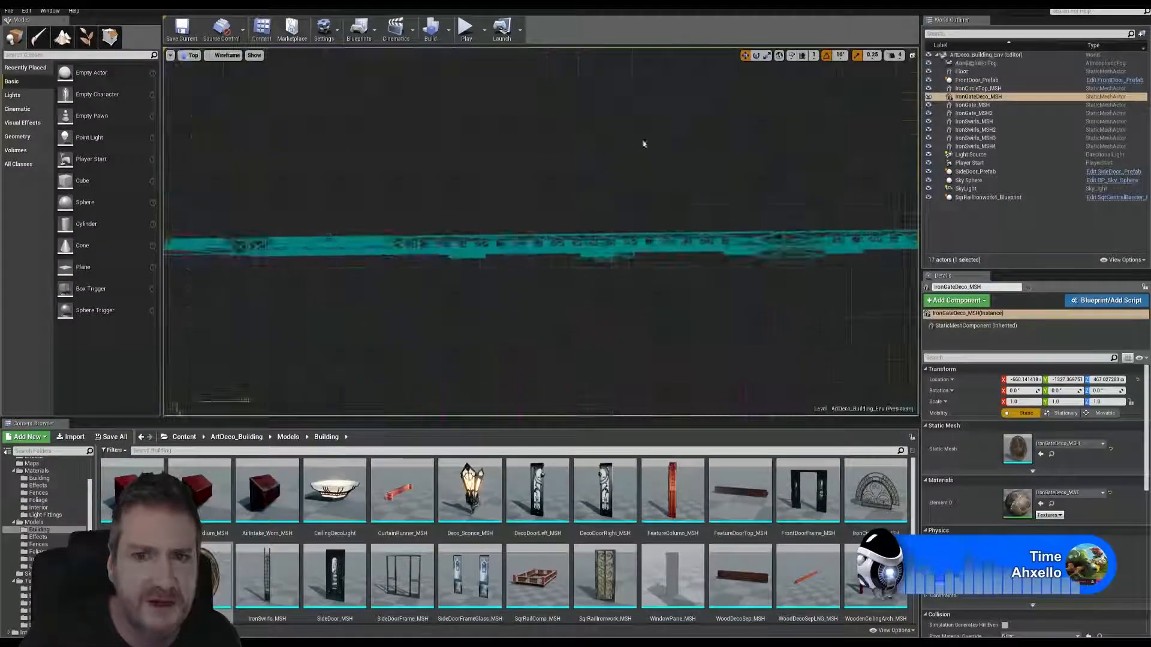
pyautogui.scroll(-3, 606, 279)
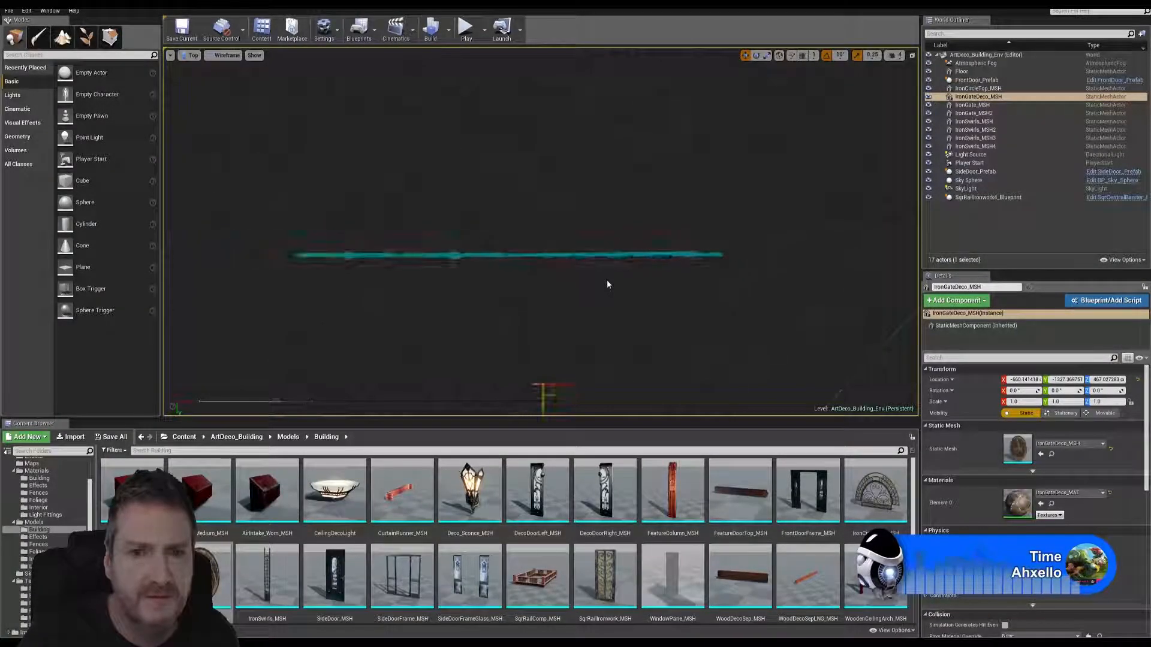
pyautogui.moveTo(576, 313); pyautogui.dragTo(583, 239, button='right')
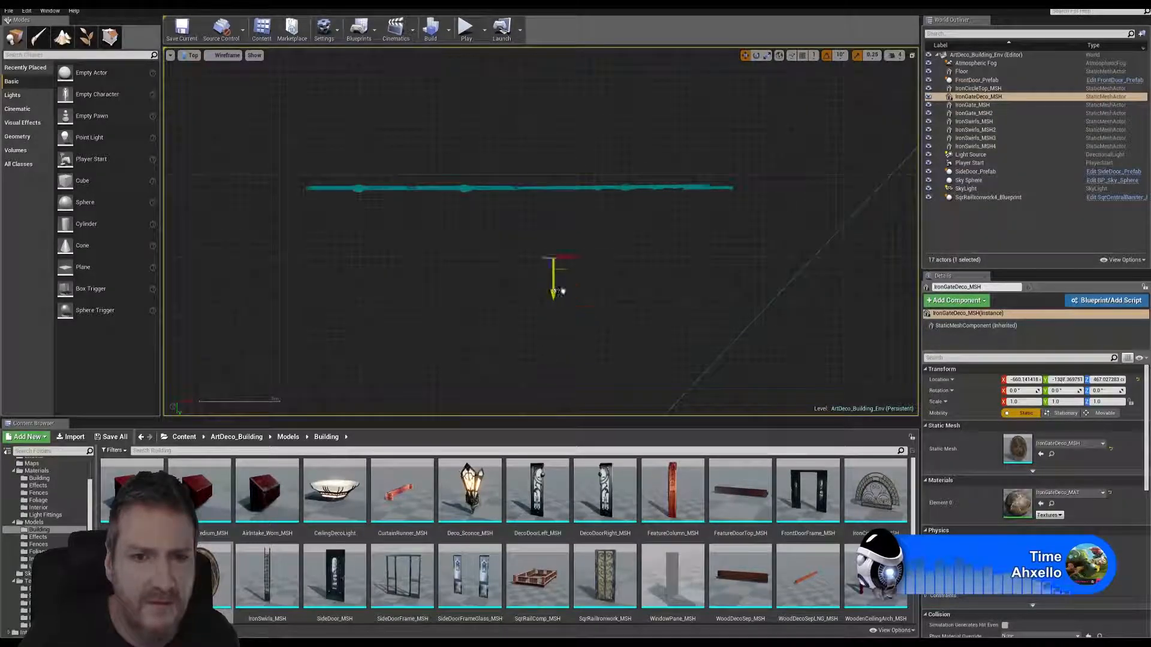
pyautogui.scroll(5, 541, 230)
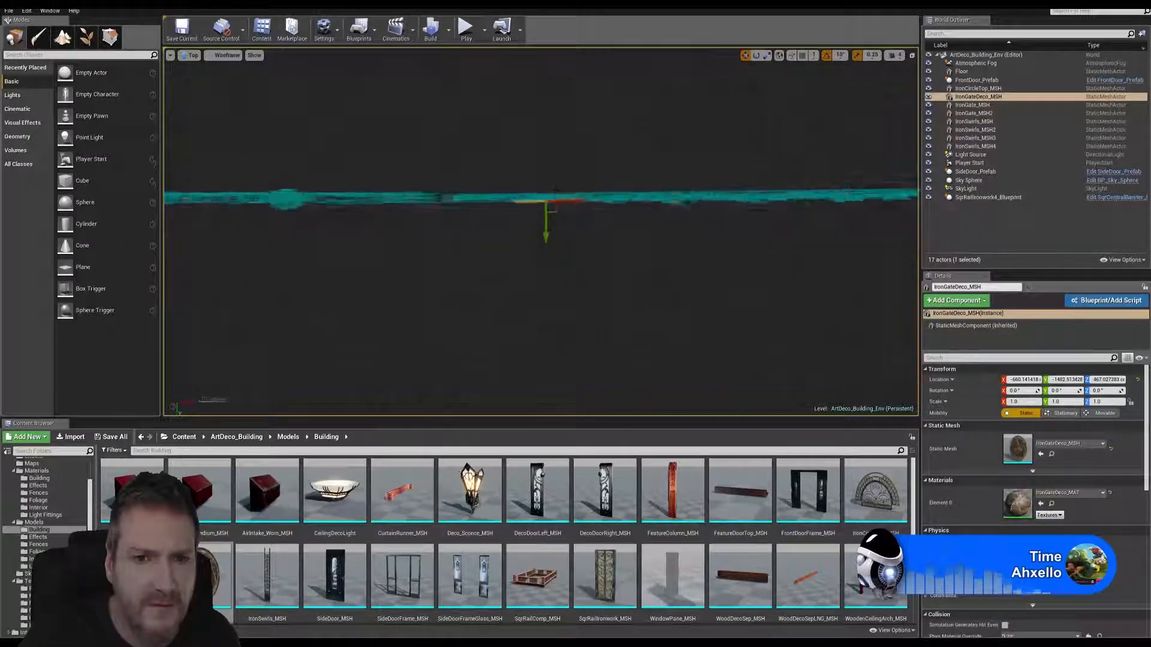
pyautogui.moveTo(547, 221); pyautogui.dragTo(556, 205)
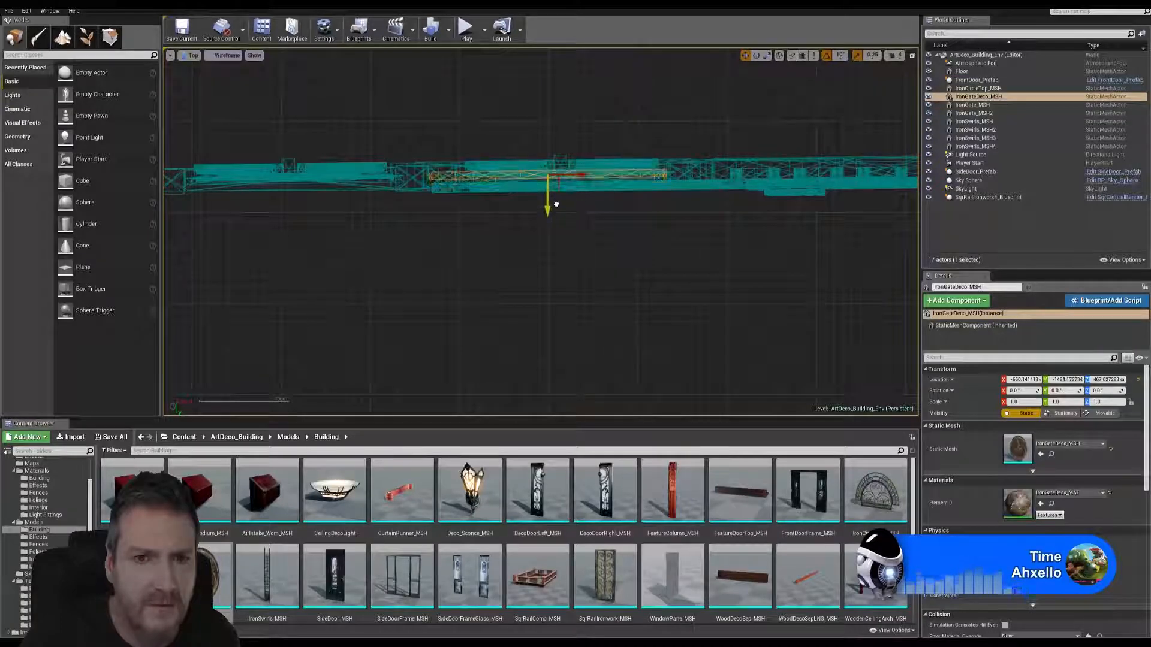
pyautogui.click(912, 55)
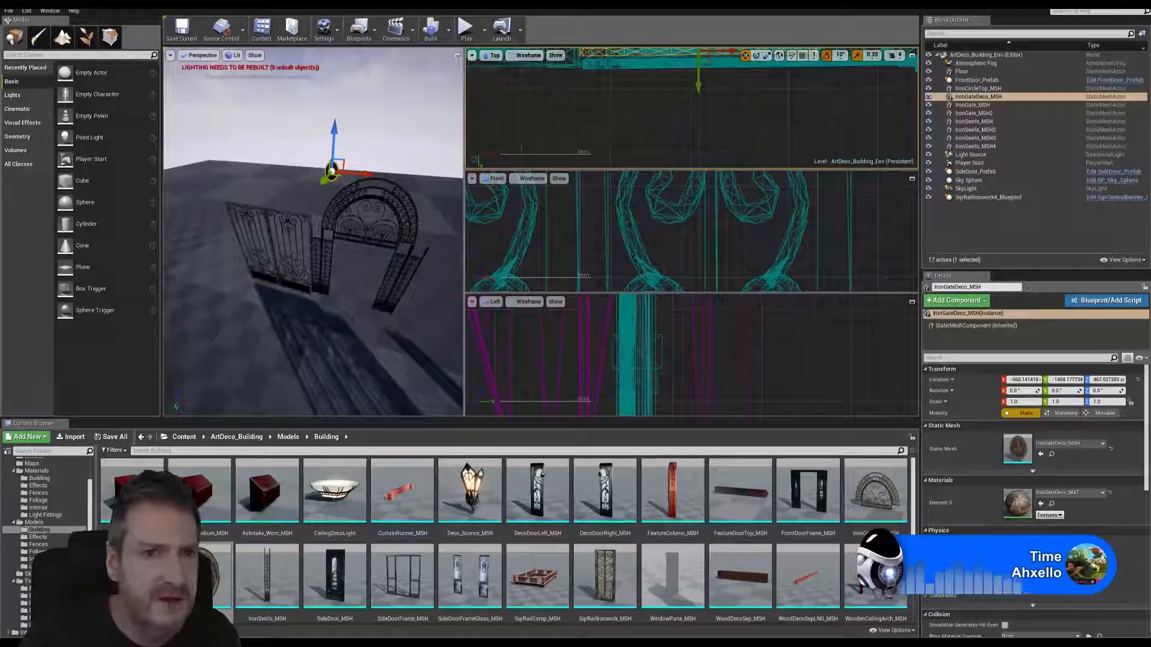
# Move the medallion into the centre of the arch, to about -571 in X and 379 in Z, just above the middle cross.
pyautogui.click(457, 56)
pyautogui.moveTo(664, 249); pyautogui.dragTo(689, 204, button='right')
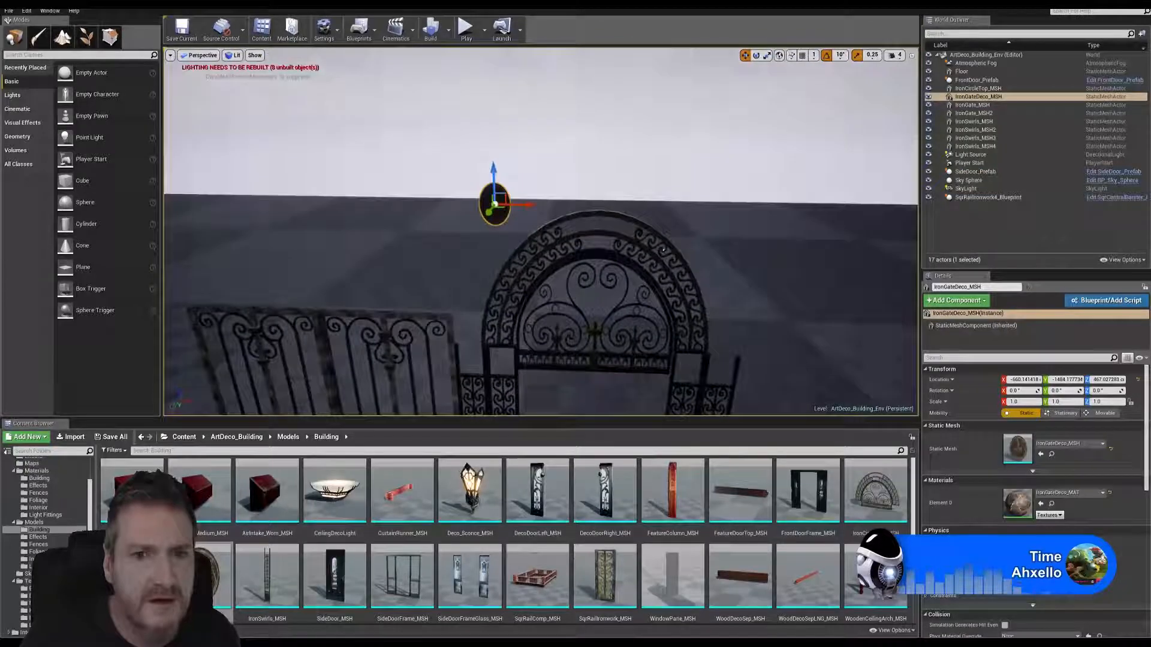
pyautogui.moveTo(528, 206); pyautogui.dragTo(585, 284)
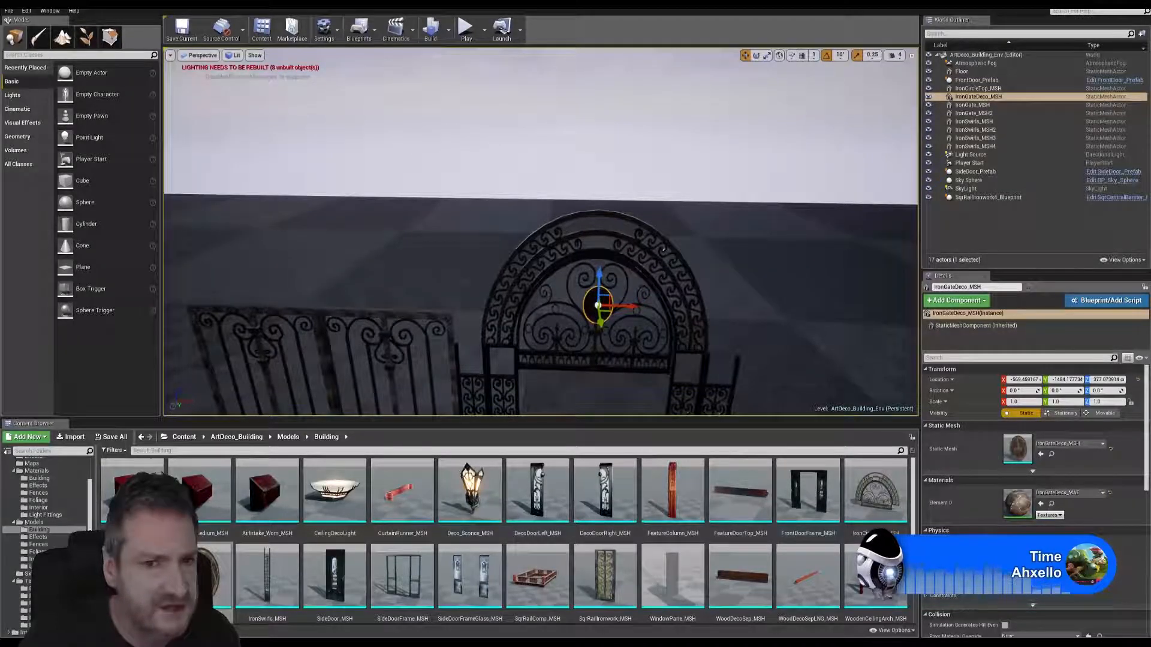
pyautogui.moveTo(663, 248)
pyautogui.mouseDown(button='right')
pyautogui.moveTo(713, 264)
pyautogui.moveTo(677, 288)
pyautogui.moveTo(659, 249)
pyautogui.moveTo(648, 239)
pyautogui.moveTo(629, 251)
pyautogui.moveTo(678, 249)
pyautogui.moveTo(647, 246)
pyautogui.moveTo(672, 237)
pyautogui.moveTo(657, 244)
pyautogui.mouseUp(button='right')
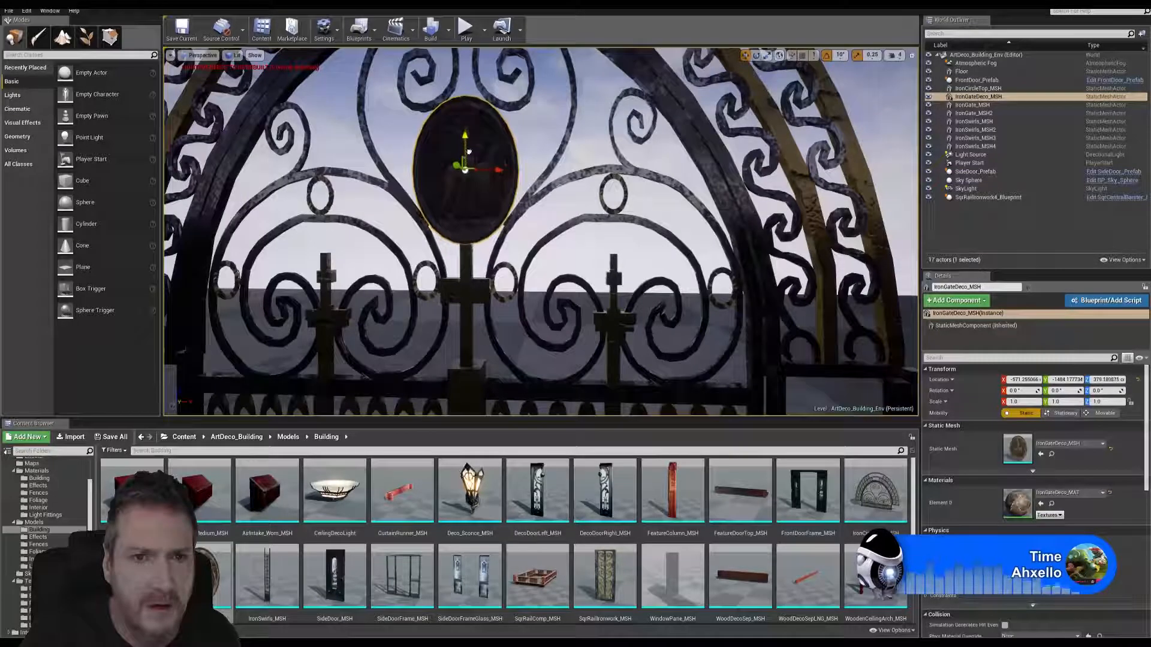
pyautogui.moveTo(468, 151); pyautogui.dragTo(475, 155)
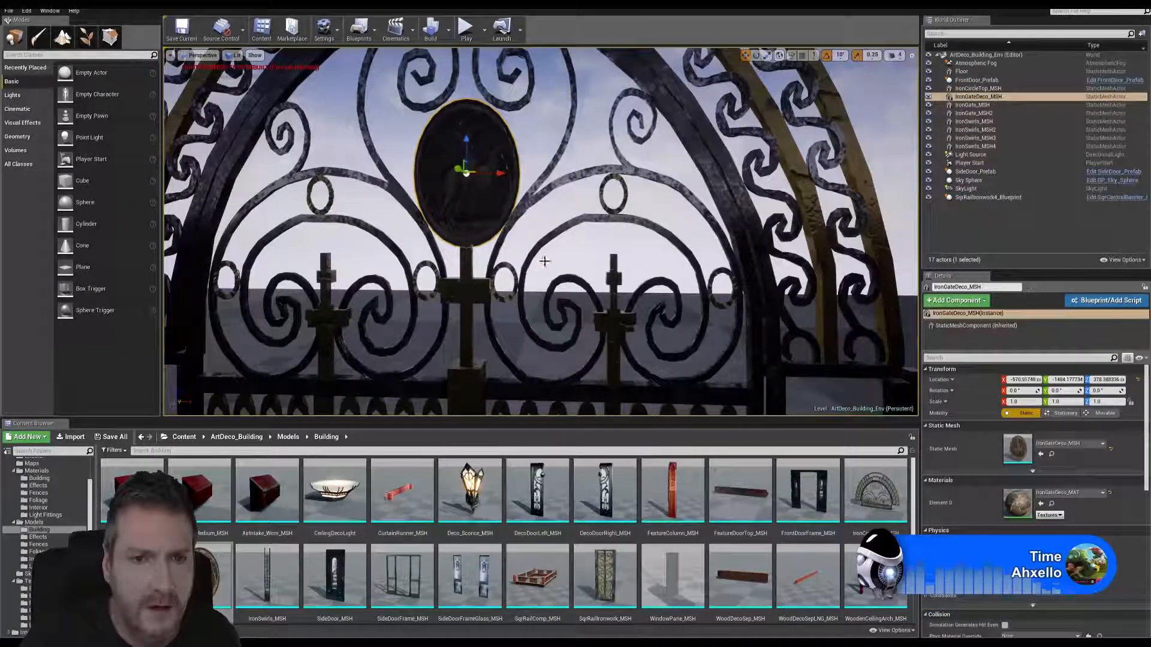
# Deselect the medallion, then select both gates IronGate_MSH and IronGate_MSH2 and activate the Scale tool for them.
pyautogui.scroll(-10, 544, 256)
pyautogui.moveTo(545, 256); pyautogui.dragTo(630, 312, button='right')
pyautogui.press('Escape')
pyautogui.press('s')
pyautogui.press('w')
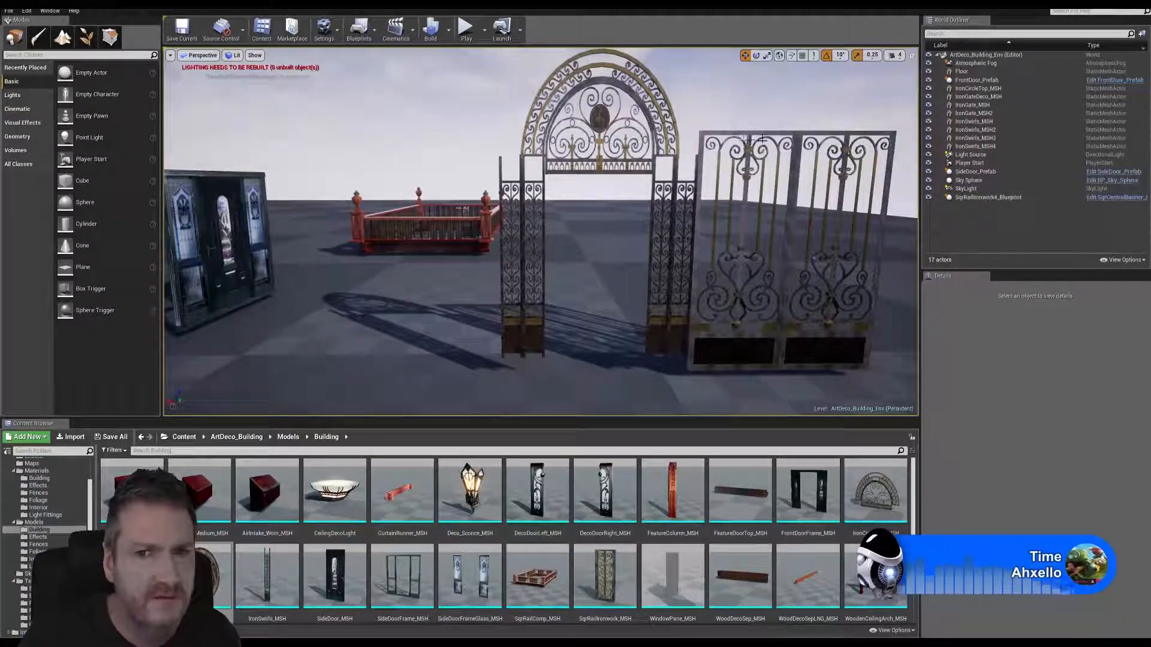
pyautogui.click(749, 135)
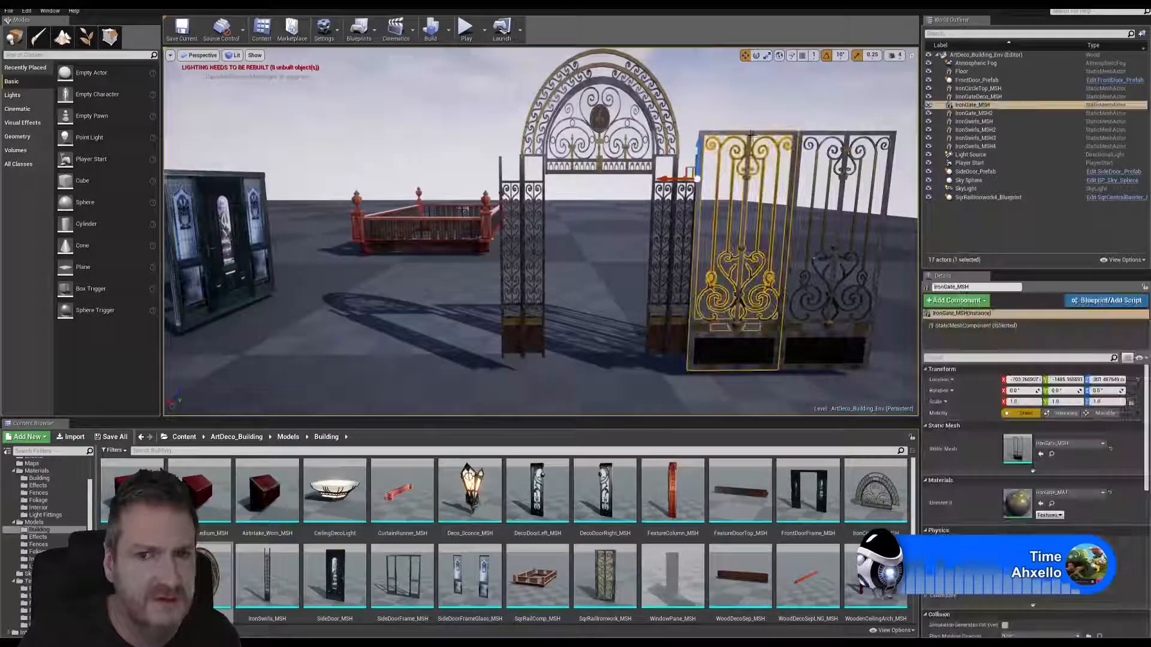
pyautogui.keyDown('ctrl'); pyautogui.click(820, 135); pyautogui.keyUp('ctrl')
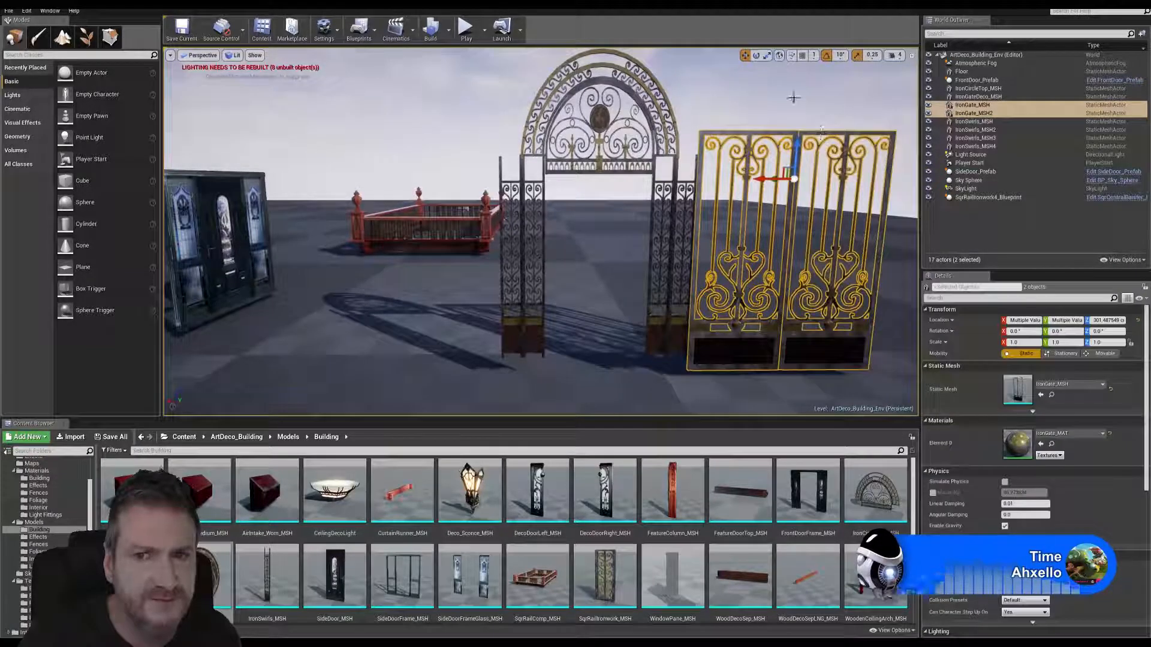
pyautogui.click(768, 57)
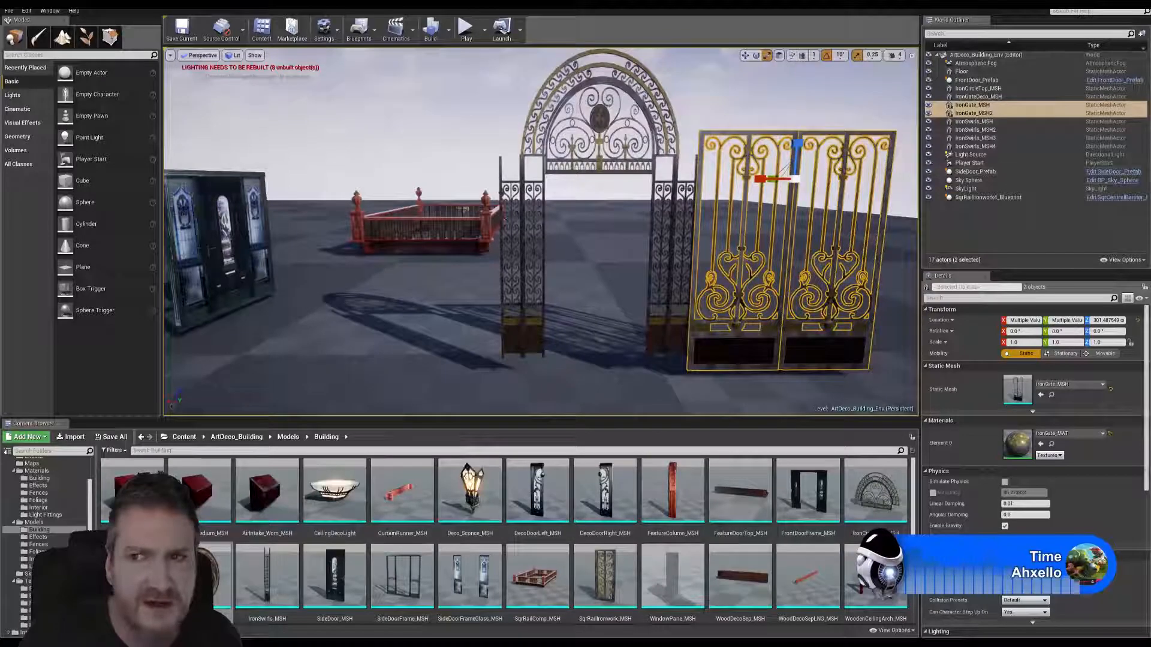
# Switch to 3ds Max and examine how tall the side gates are relative to the swirl panels.
pyautogui.press('super+d')
pyautogui.click(359, 633)
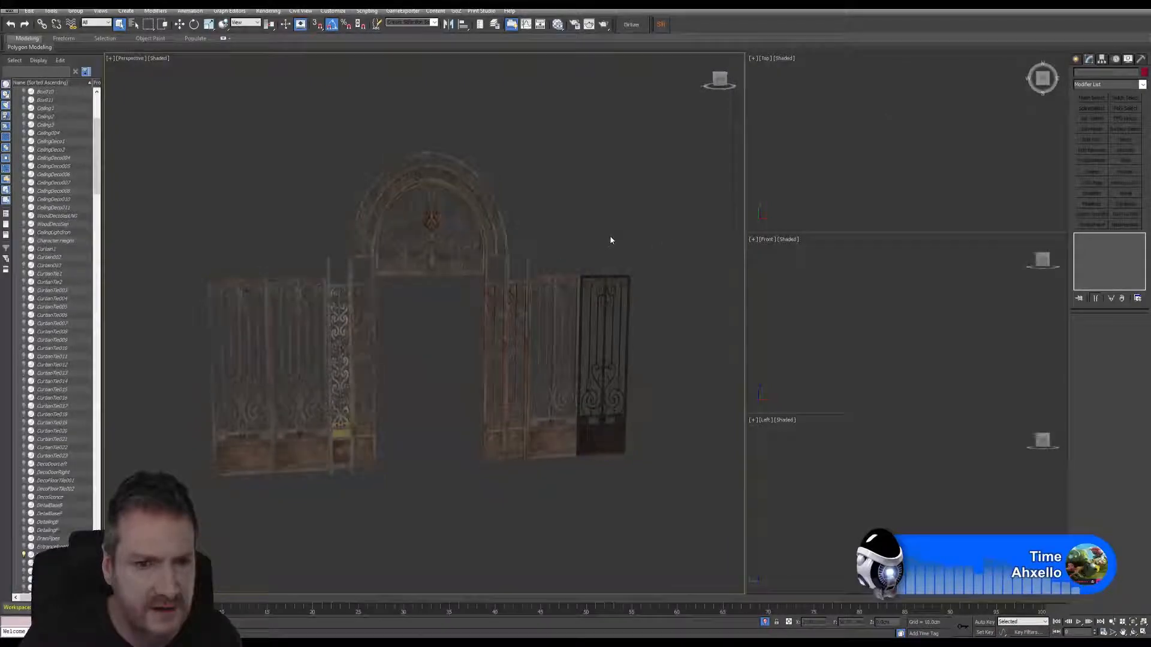
pyautogui.scroll(5, 318, 267)
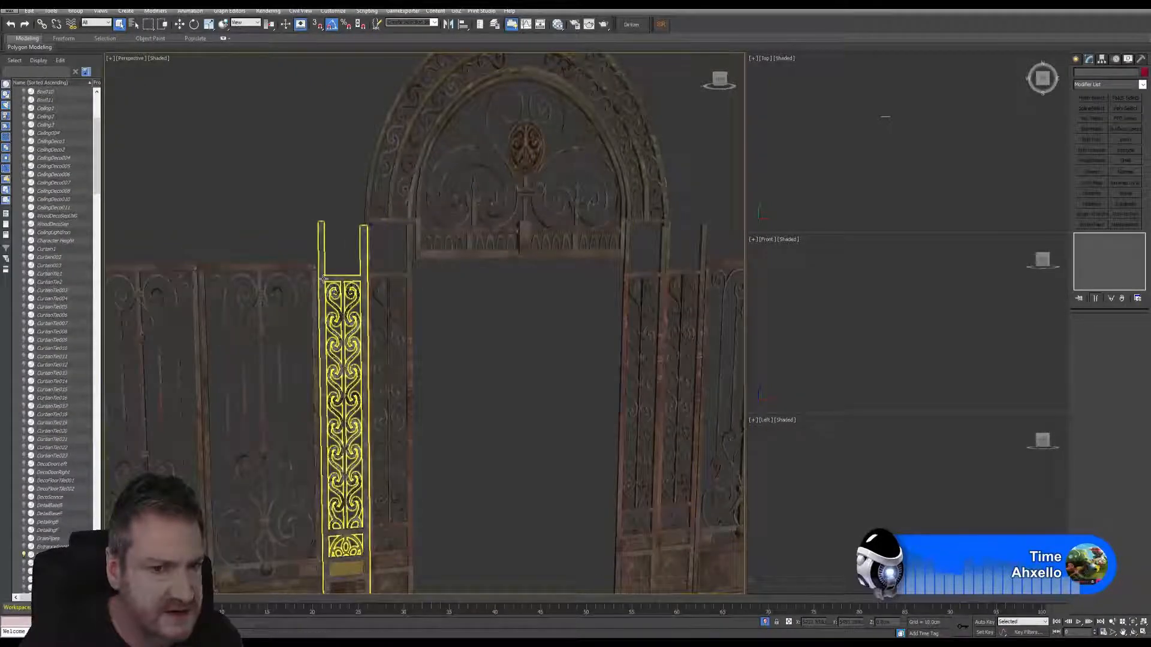
pyautogui.scroll(-4, 337, 278)
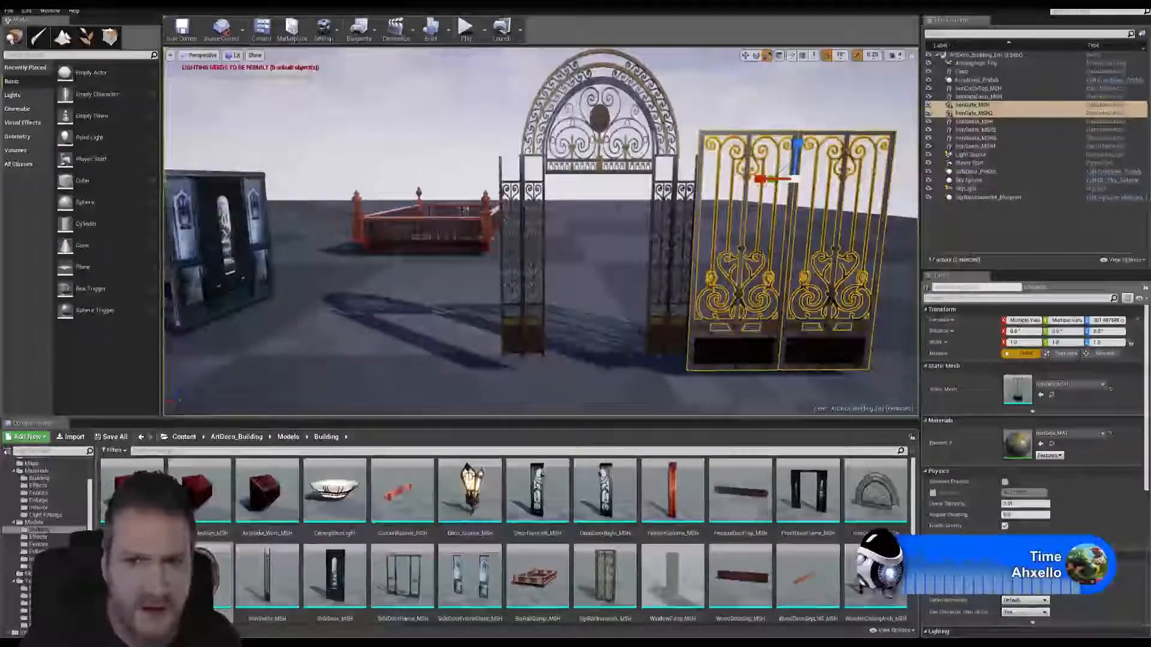
# Back in Unreal Engine, turn off rotation and scale snapping and scale both gates down uniformly to about 0.816.
pyautogui.press('a')
pyautogui.moveTo(464, 209); pyautogui.dragTo(786, 123, button='right')
pyautogui.press('d')
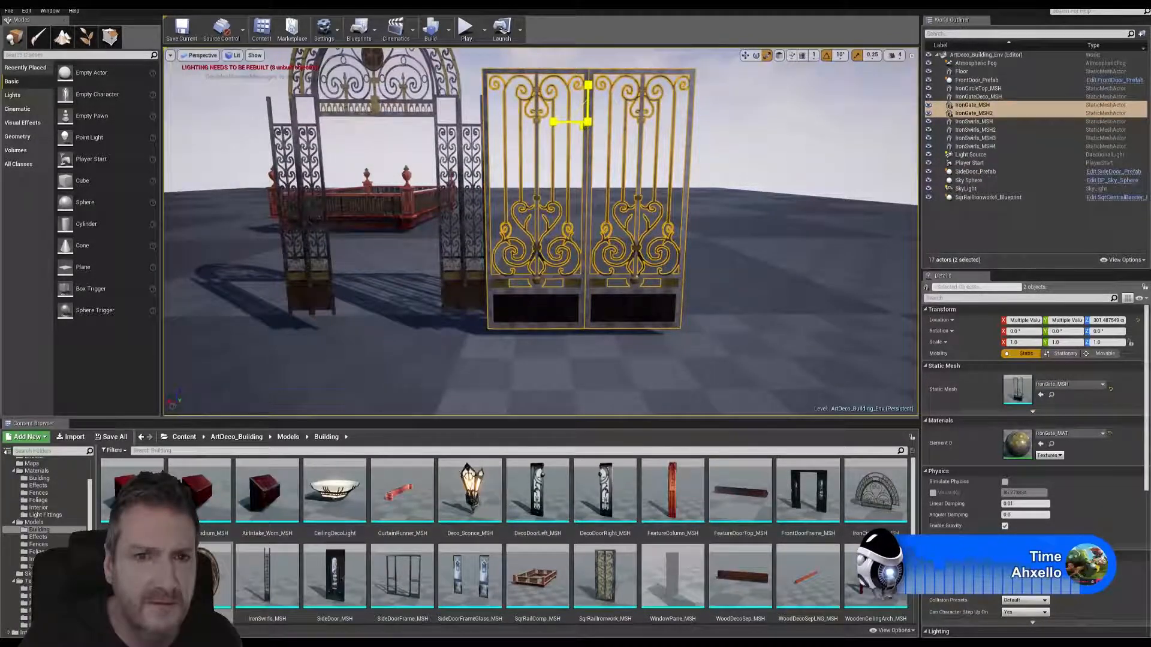
pyautogui.moveTo(588, 121)
pyautogui.mouseDown()
pyautogui.moveTo(599, 114)
pyautogui.moveTo(564, 138)
pyautogui.moveTo(576, 131)
pyautogui.mouseUp()
pyautogui.click(826, 55)
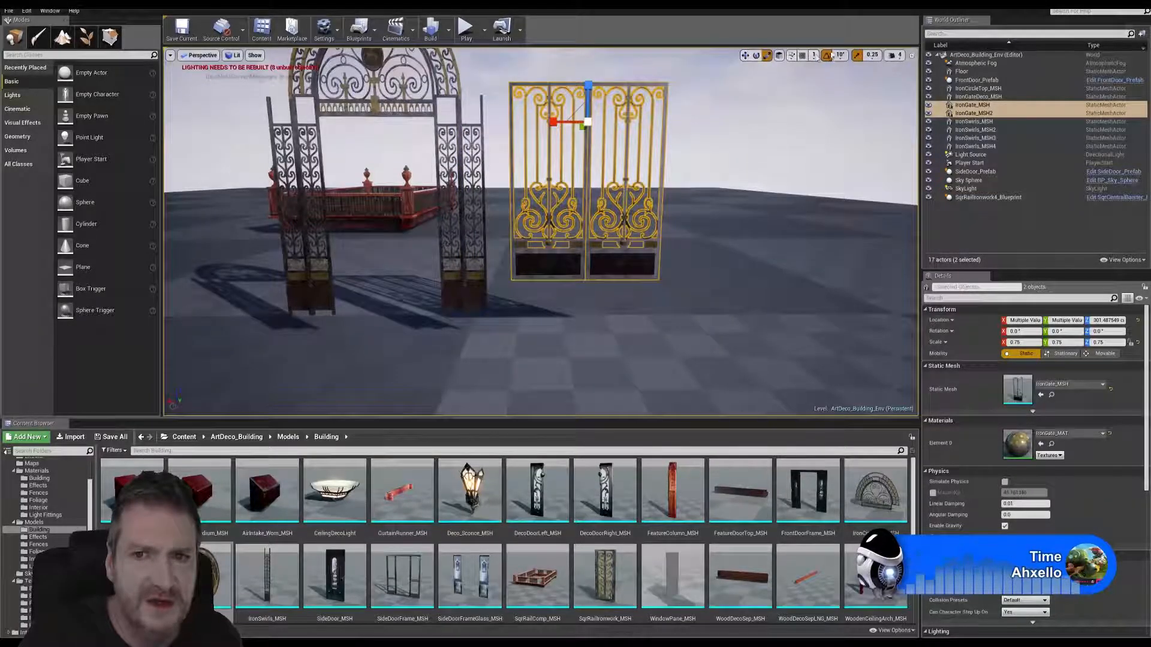
pyautogui.click(857, 55)
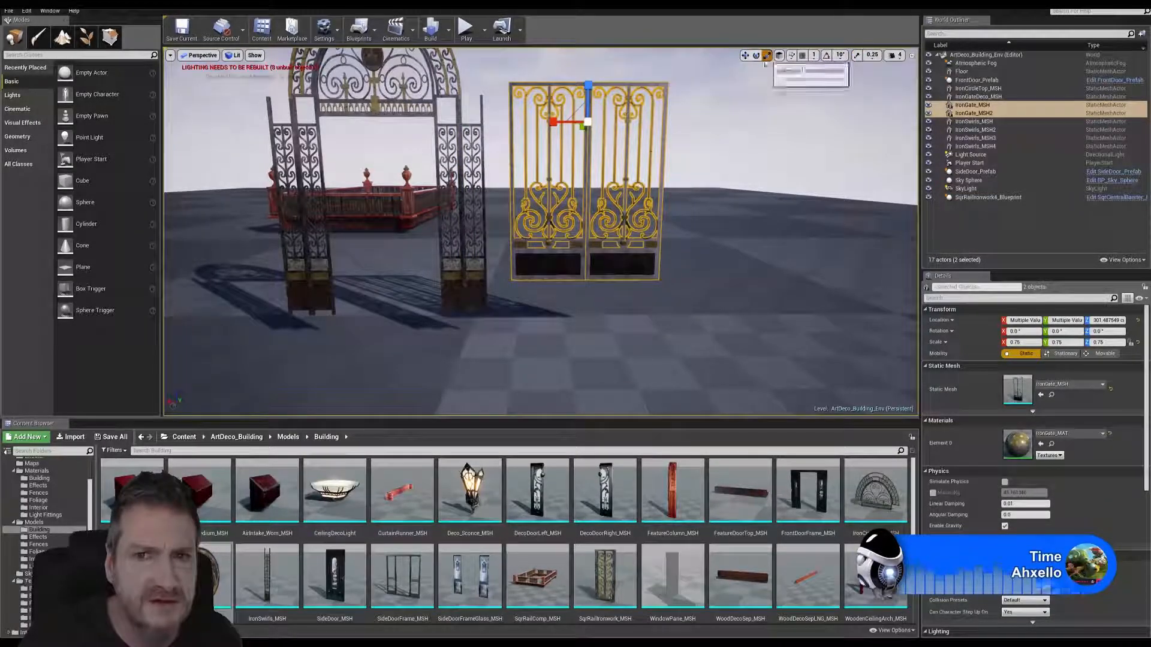
pyautogui.moveTo(587, 123); pyautogui.dragTo(595, 118)
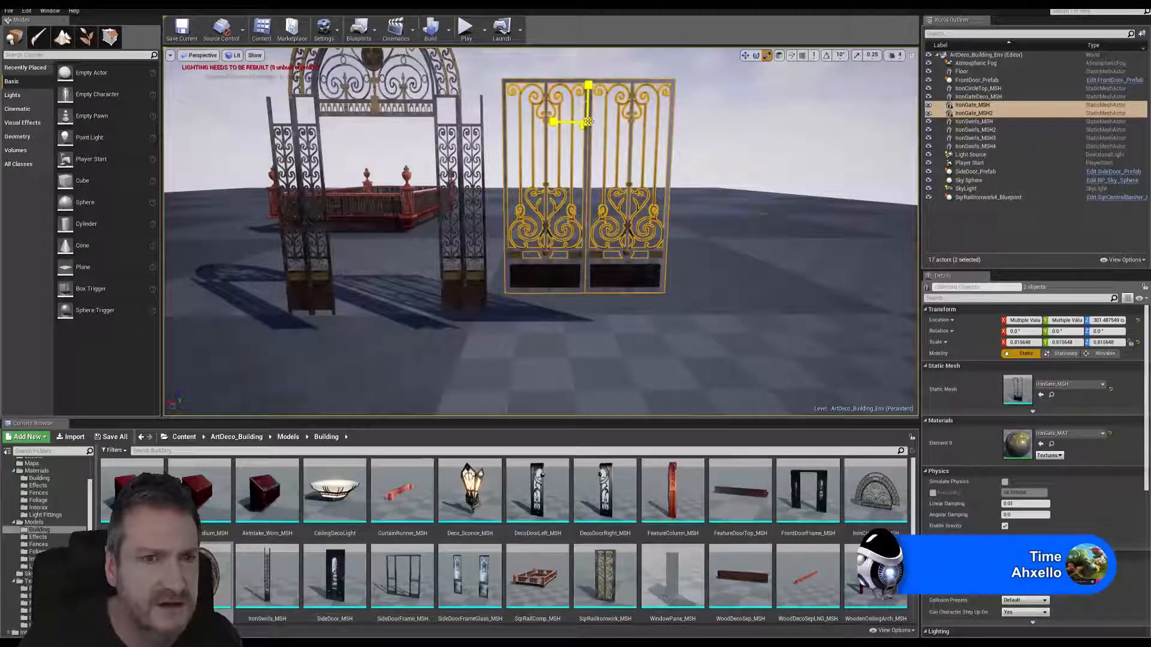
# Lower both gates to a Z location of about 270 and move them along X against the swirl panels.
pyautogui.click(745, 56)
pyautogui.moveTo(587, 100); pyautogui.dragTo(550, 151)
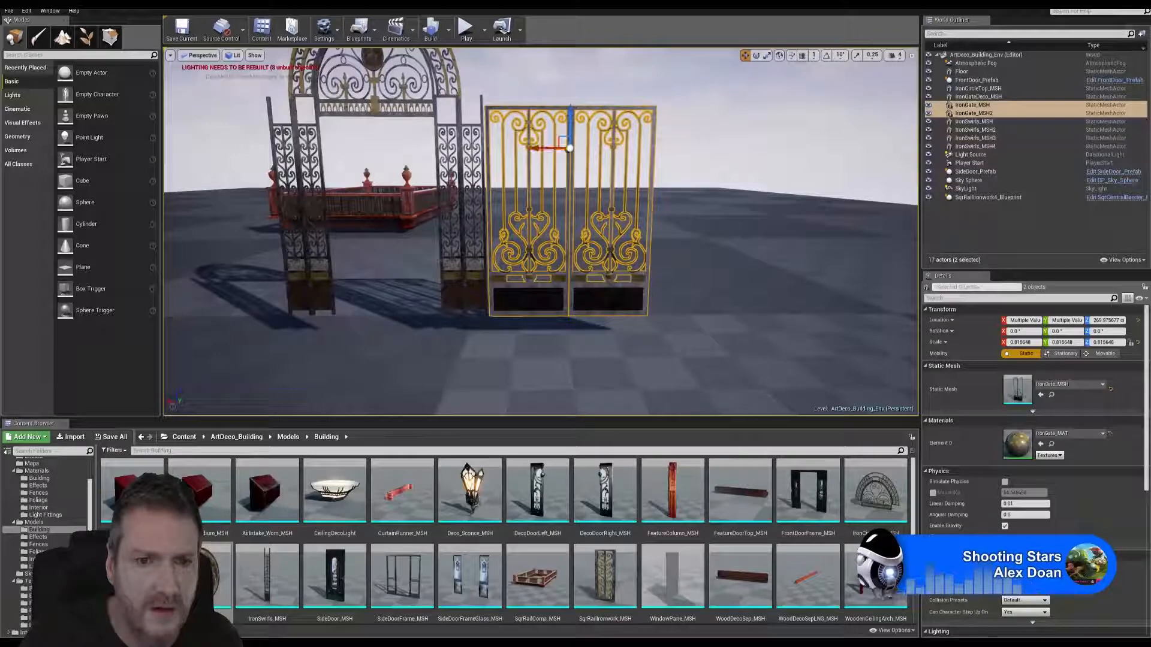
pyautogui.moveTo(550, 151); pyautogui.dragTo(565, 111, button='right')
pyautogui.press('w')
pyautogui.press('s')
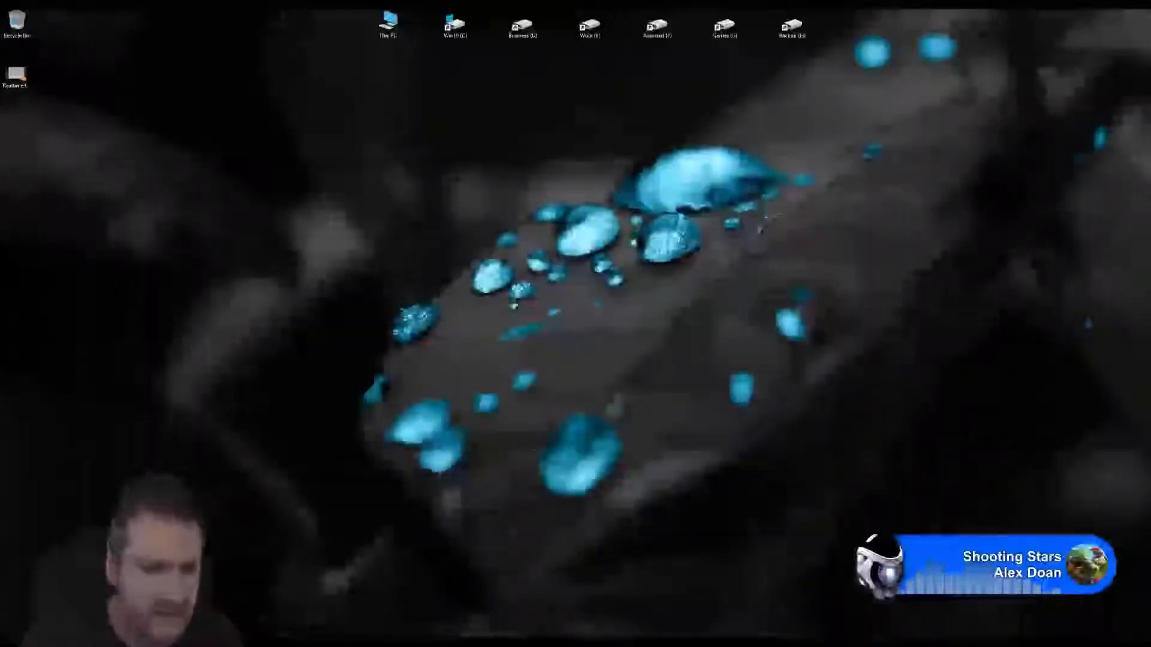
# Check the side gates' height and position against the swirl panels in the 3ds Max assembly, then return to Unreal Engine.
pyautogui.hotkey('alt', 'Tab')
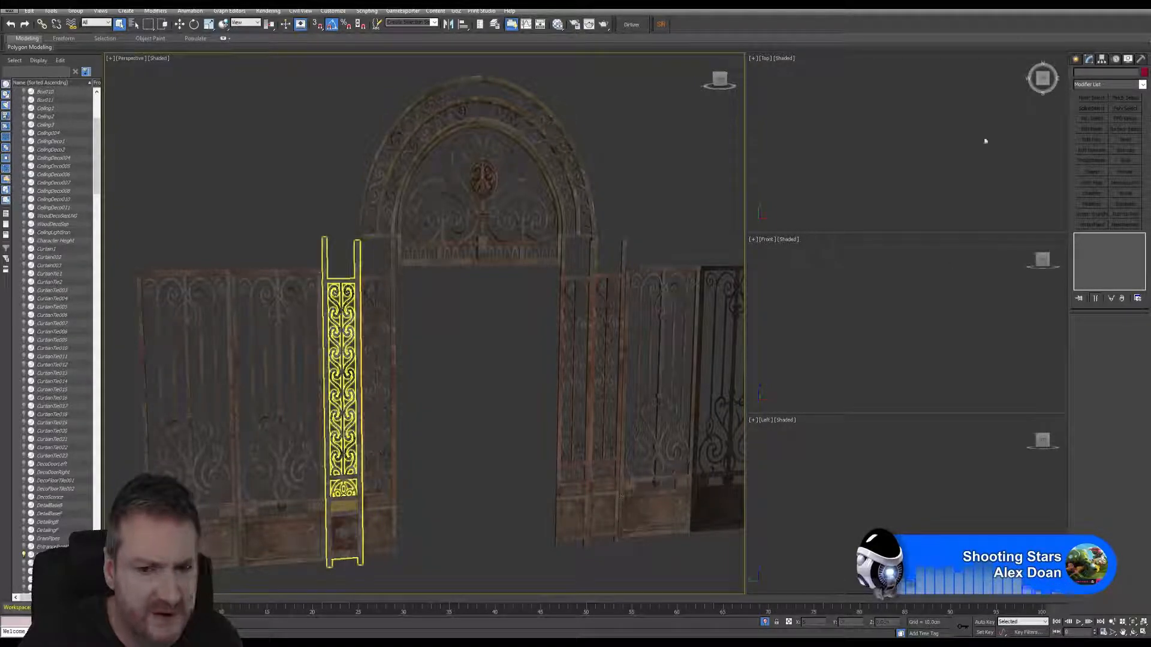
pyautogui.click(1083, 16)
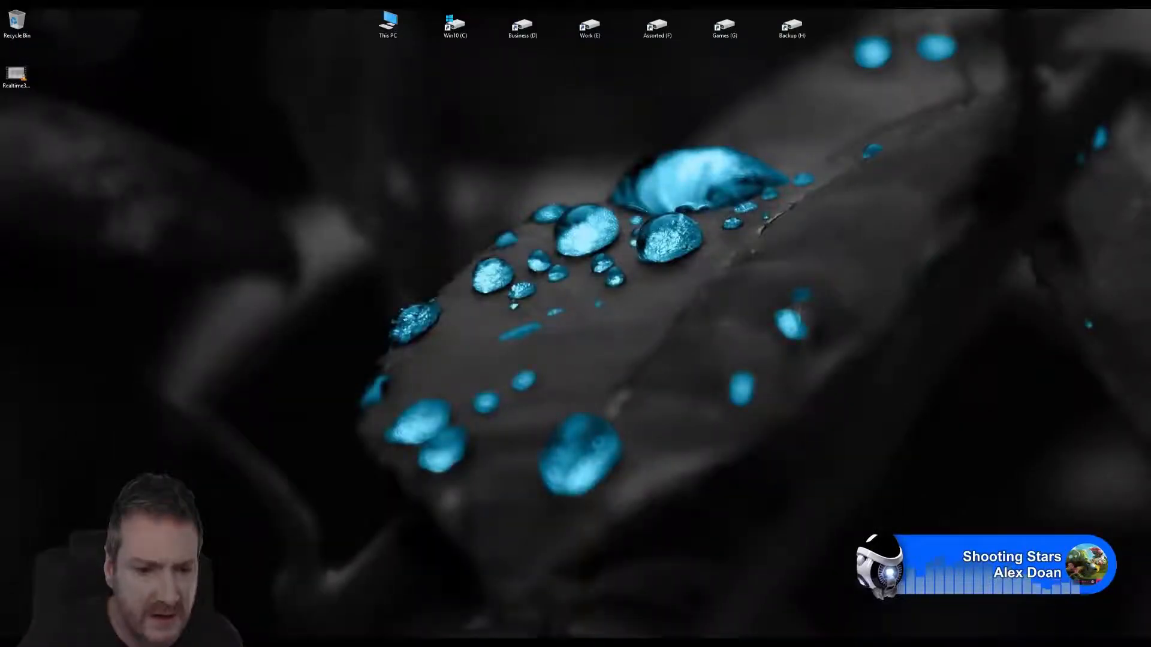
pyautogui.hotkey('alt', 'Tab')
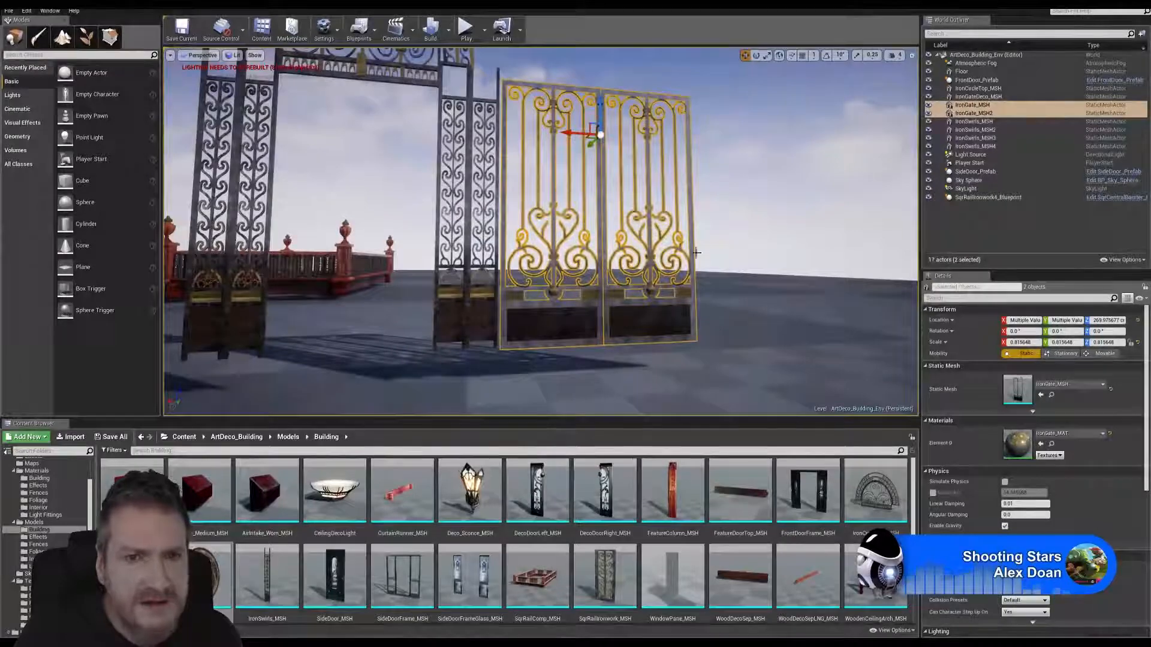
# Scale both gates down uniformly to about 0.779 and shift them along the X axis to meet the swirl panels again.
pyautogui.moveTo(540, 232); pyautogui.dragTo(547, 227, button='right')
pyautogui.click(767, 56)
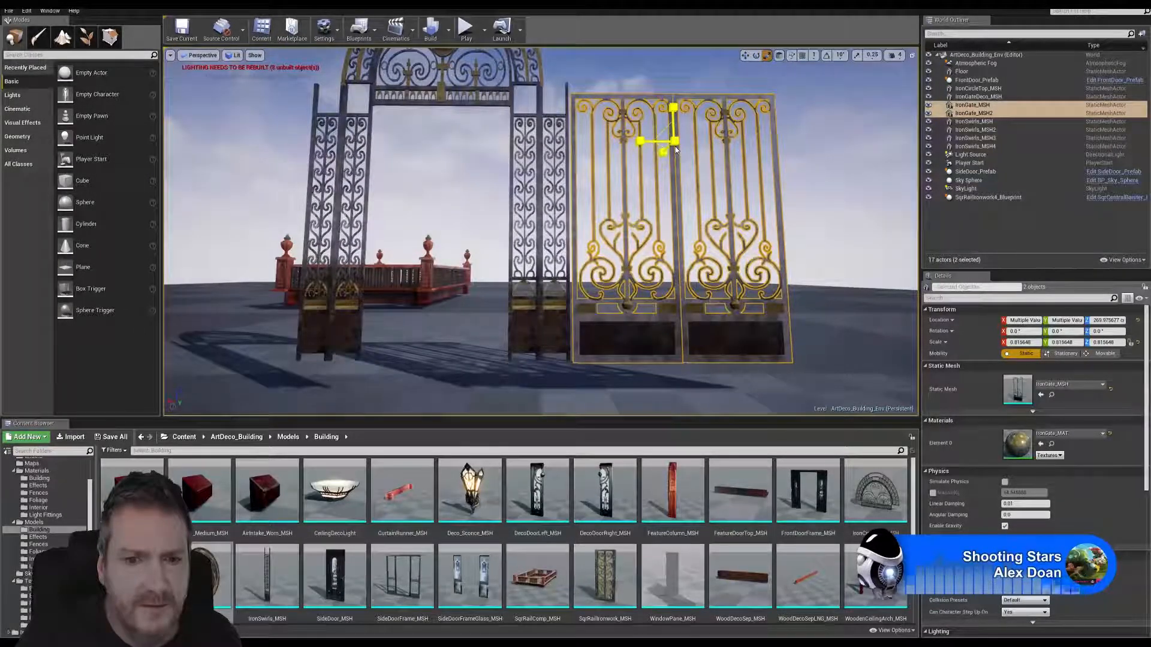
pyautogui.moveTo(675, 147); pyautogui.dragTo(679, 143)
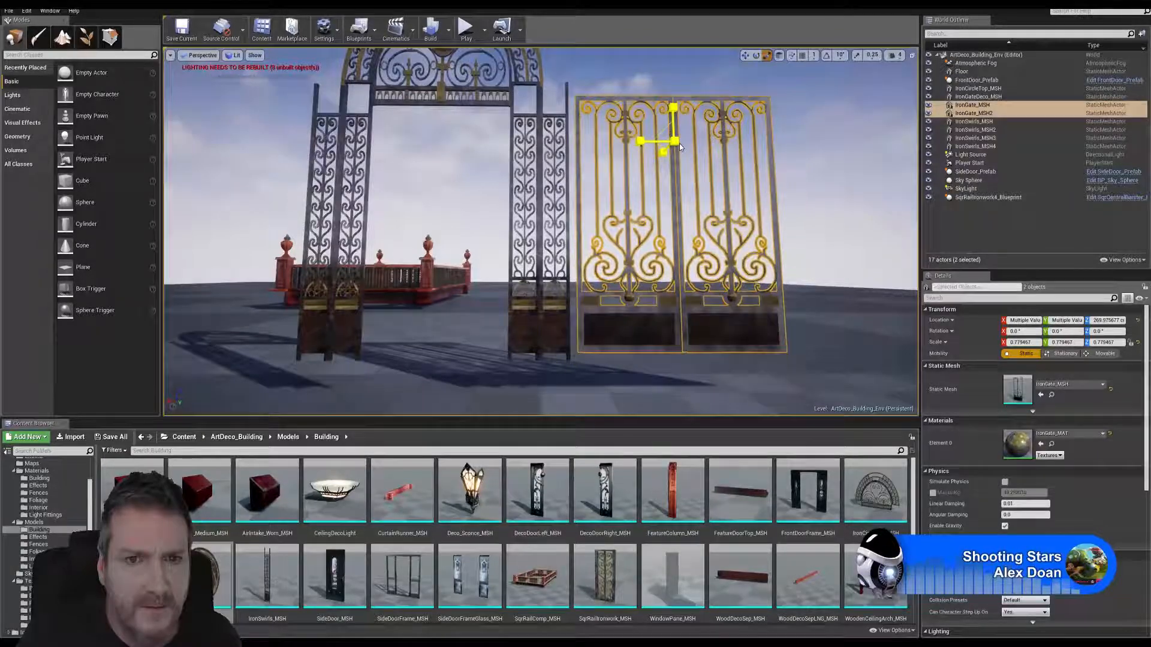
pyautogui.click(744, 55)
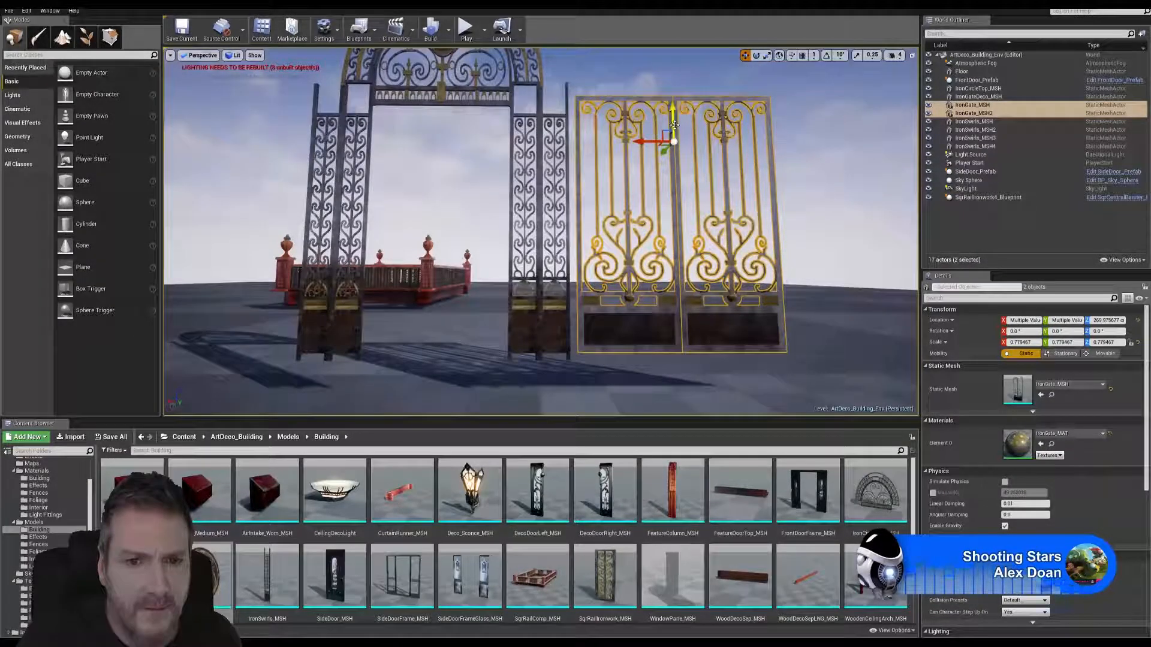
pyautogui.moveTo(651, 143); pyautogui.dragTo(644, 142)
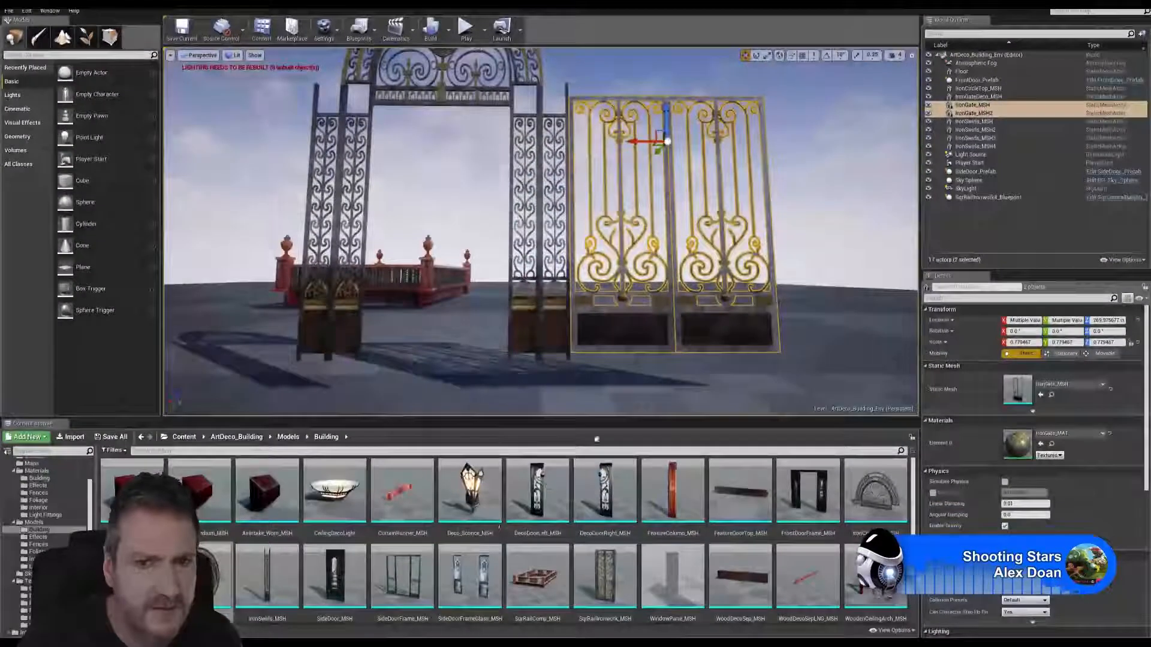
# Scale the two iron gates beside the archway uniformly to about 0.76 and lower them back to ground level.
pyautogui.click(767, 56)
pyautogui.moveTo(669, 143)
pyautogui.mouseDown()
pyautogui.moveTo(660, 151)
pyautogui.moveTo(671, 142)
pyautogui.mouseUp()
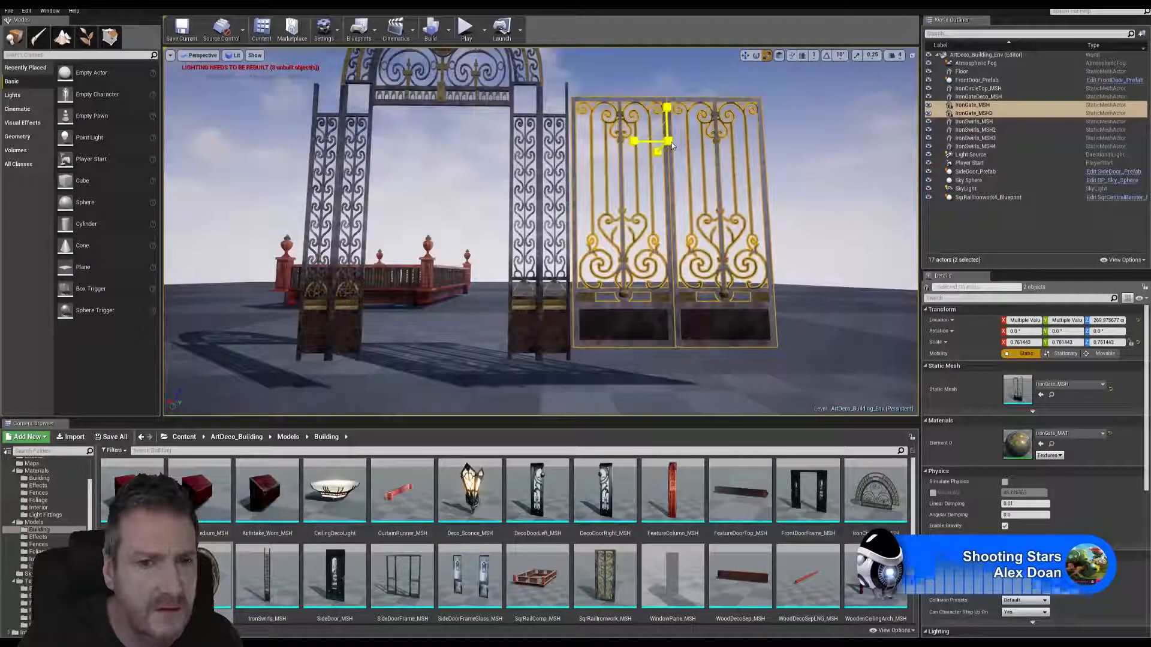
pyautogui.click(745, 55)
pyautogui.moveTo(667, 123); pyautogui.dragTo(664, 129)
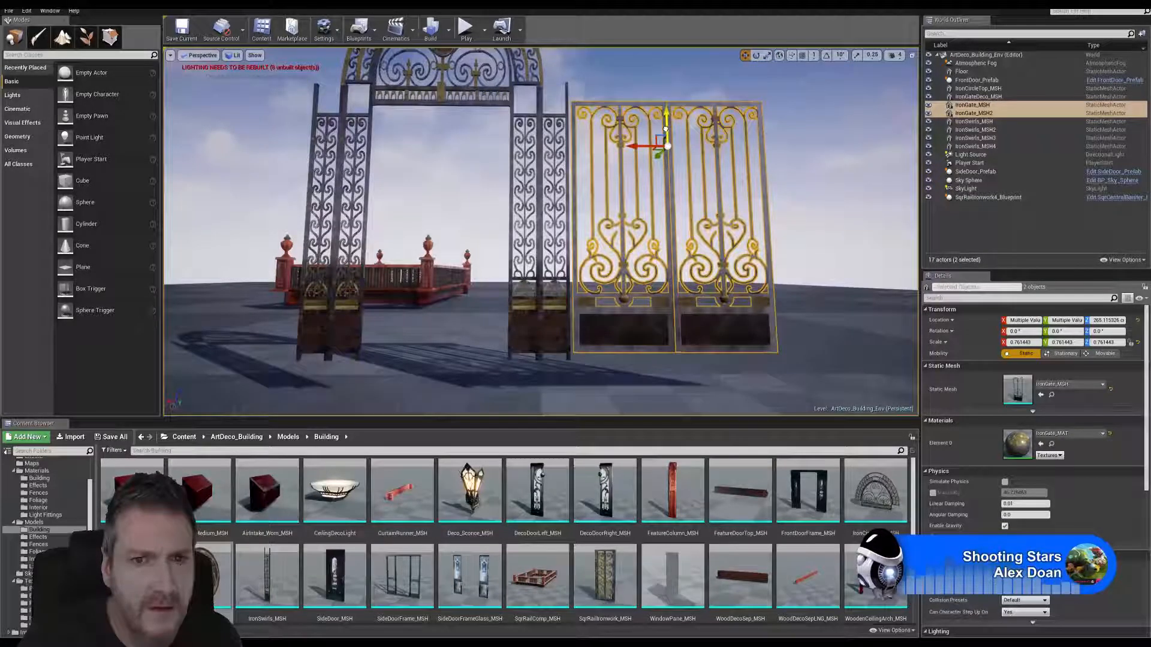
# Check the gate reference in 3ds Max, return to Unreal Editor, and scale both iron gates uniformly to about 0.74.
pyautogui.hotkey('alt', 'Tab')
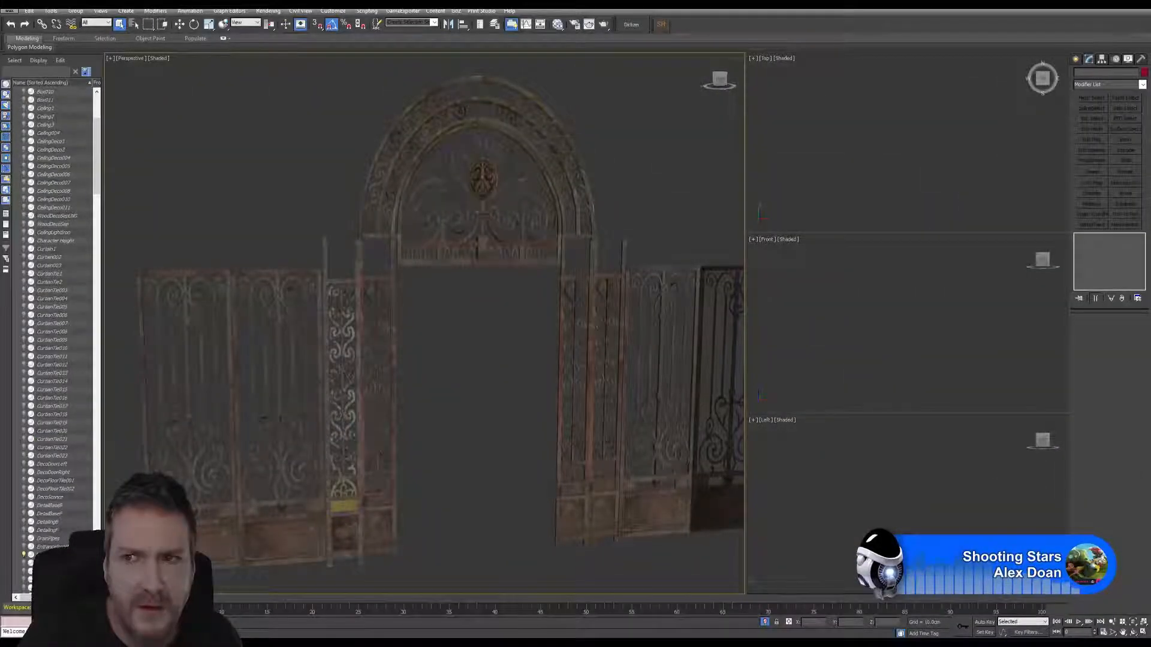
pyautogui.hotkey('alt', 'Tab')
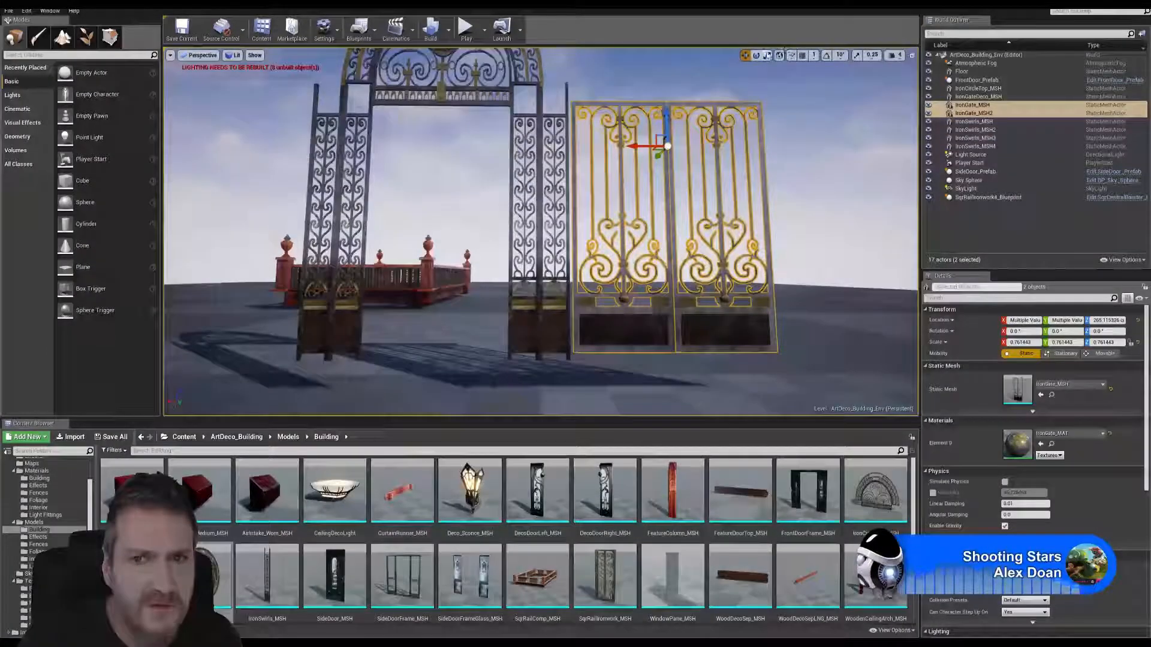
pyautogui.click(767, 56)
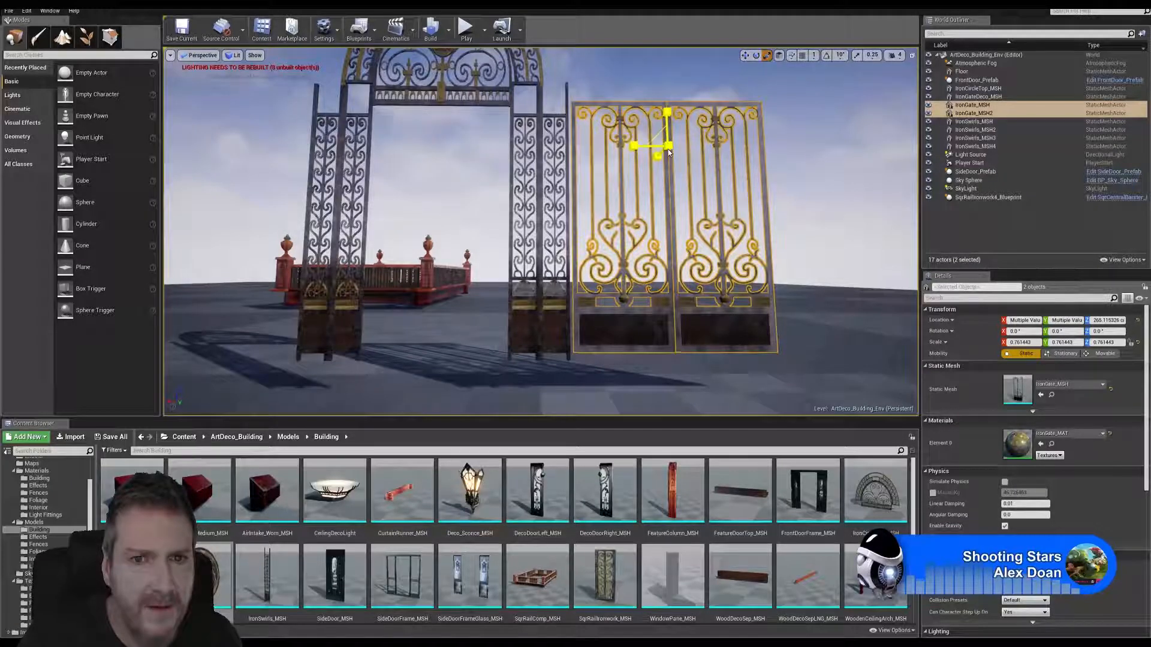
pyautogui.moveTo(667, 149); pyautogui.dragTo(668, 149)
pyautogui.click(671, 153)
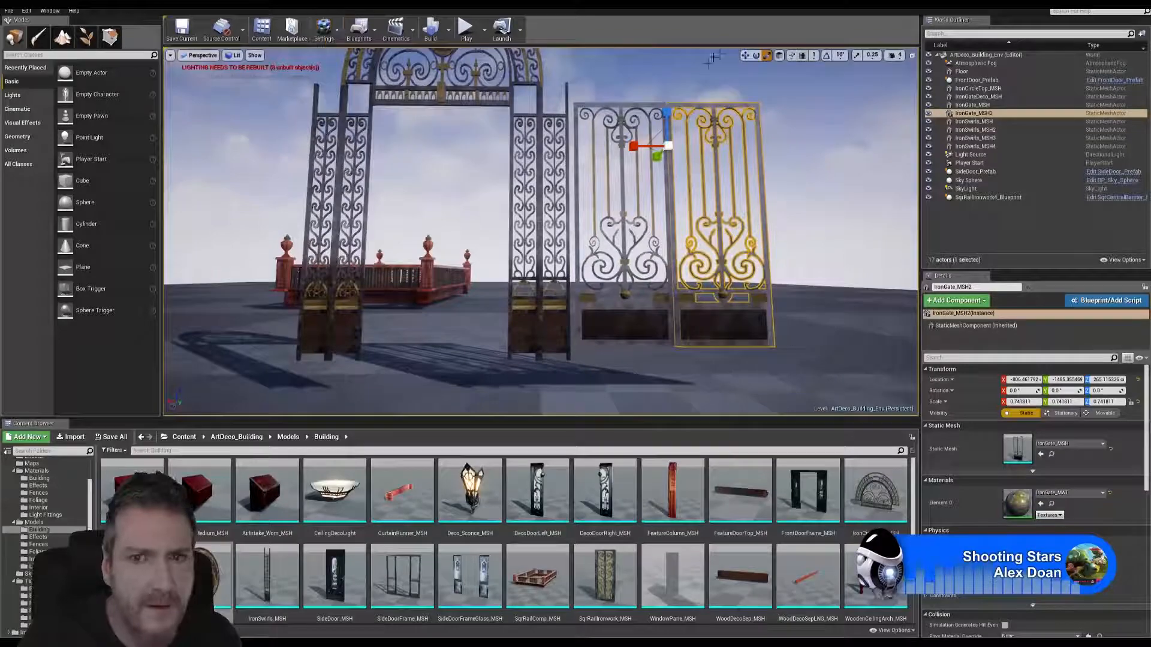
pyautogui.click(745, 56)
pyautogui.moveTo(667, 123); pyautogui.dragTo(667, 130)
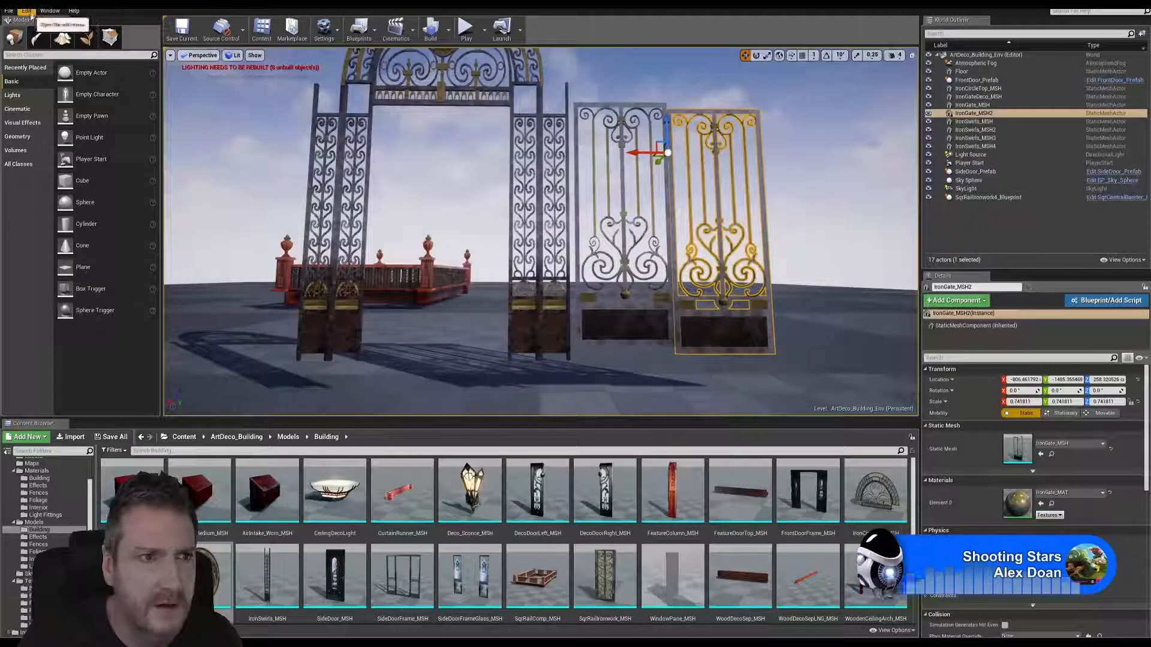
pyautogui.moveTo(667, 134); pyautogui.dragTo(672, 128)
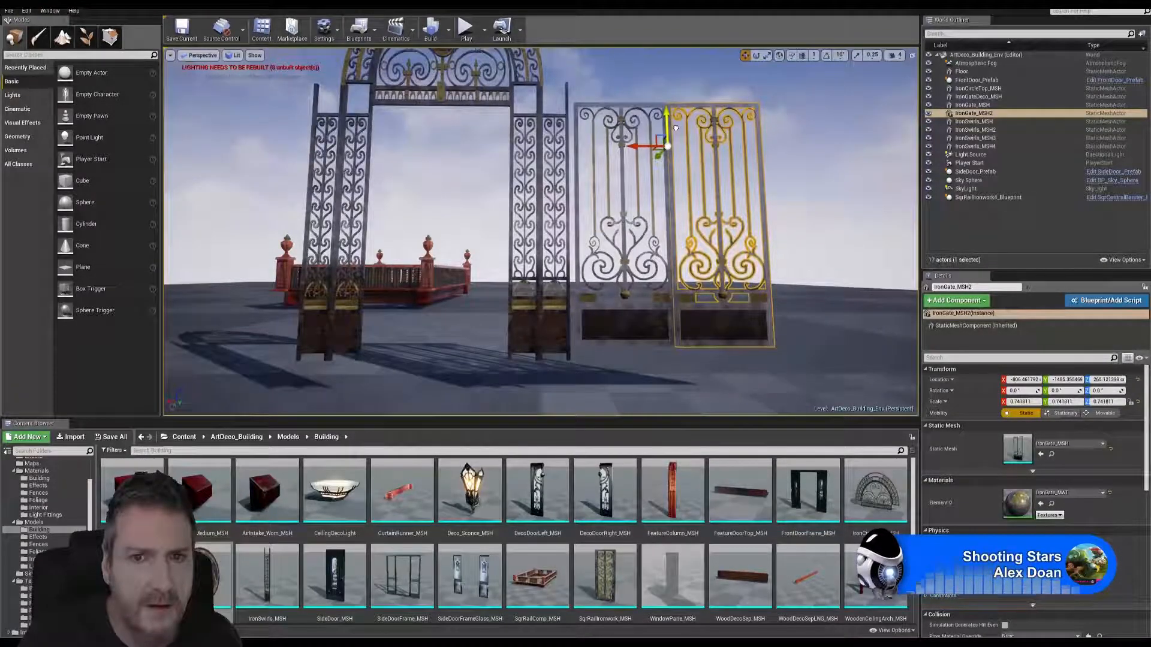
# Lower both iron gates to the ground and align them flush against the archway's side column in the top wireframe view.
pyautogui.keyDown('ctrl'); pyautogui.click(659, 111); pyautogui.keyUp('ctrl')
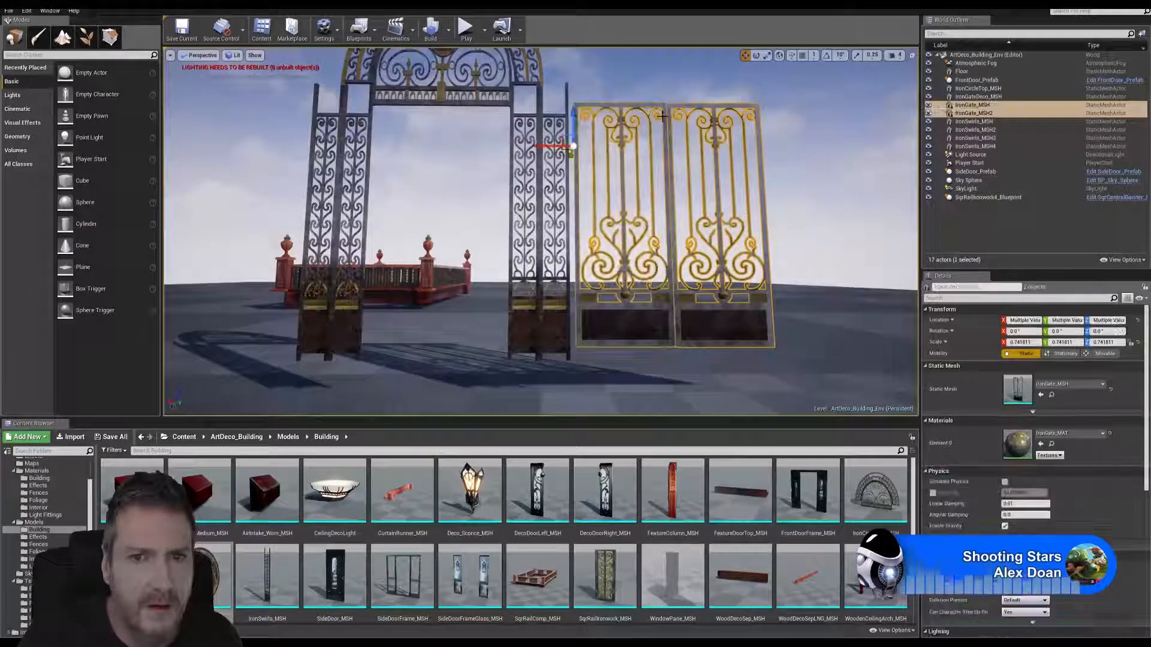
pyautogui.moveTo(574, 127); pyautogui.dragTo(554, 150)
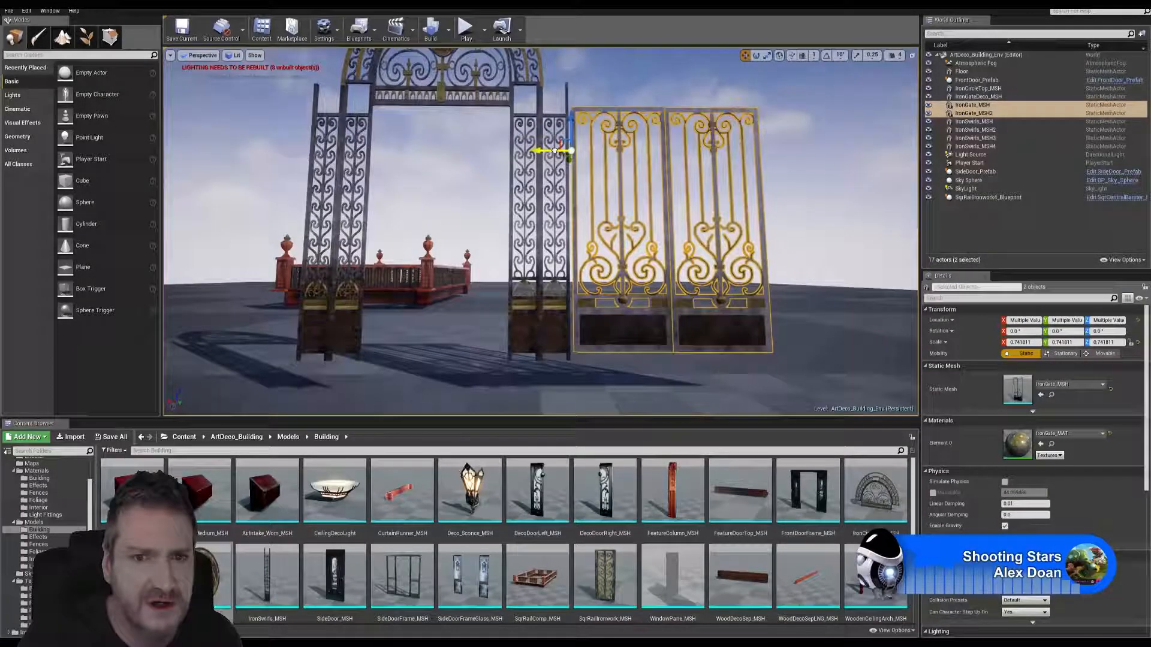
pyautogui.click(912, 54)
pyautogui.rightClick(772, 92)
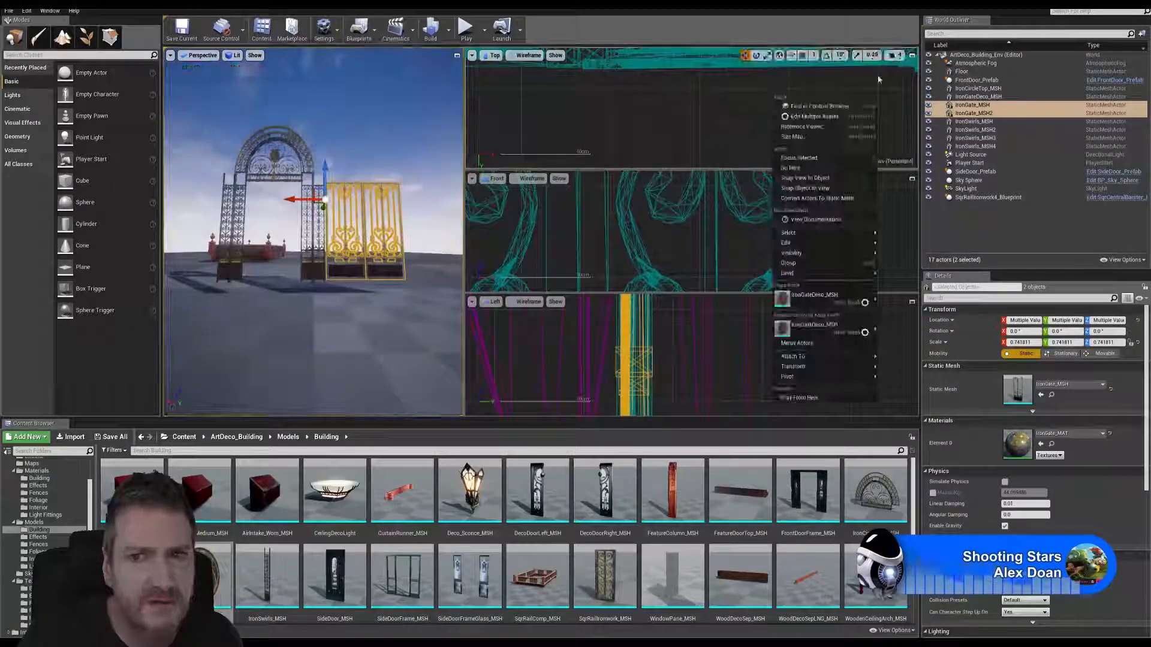
pyautogui.click(912, 55)
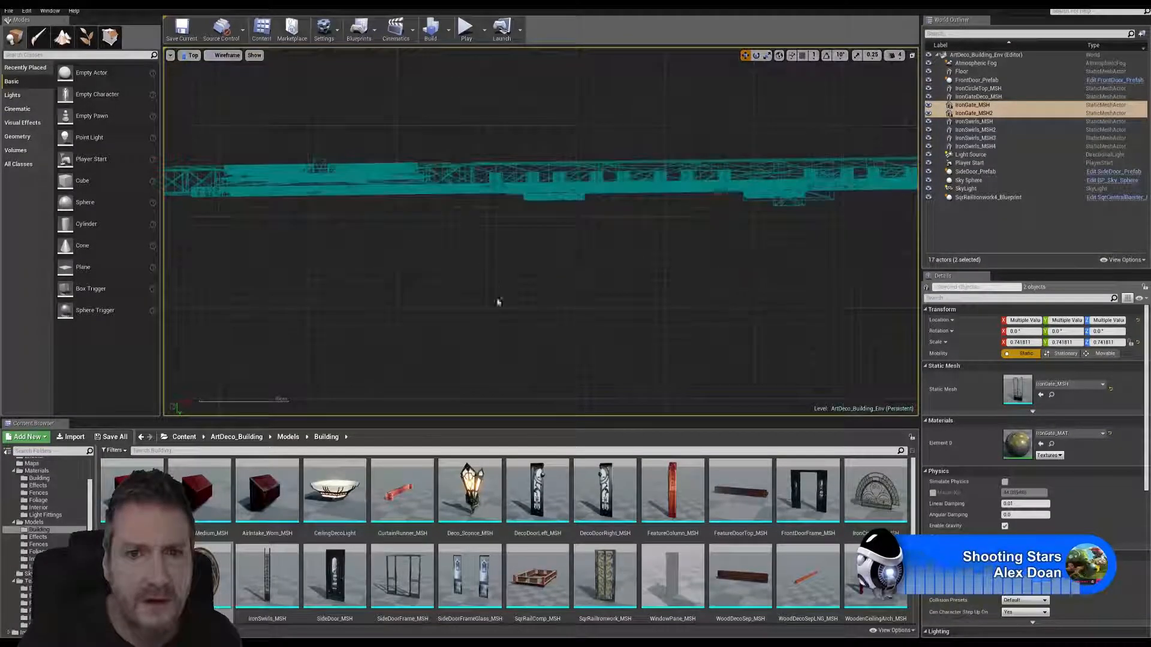
pyautogui.scroll(-3, 478, 334)
pyautogui.moveTo(298, 223); pyautogui.dragTo(507, 195, button='right')
pyautogui.scroll(4, 485, 234)
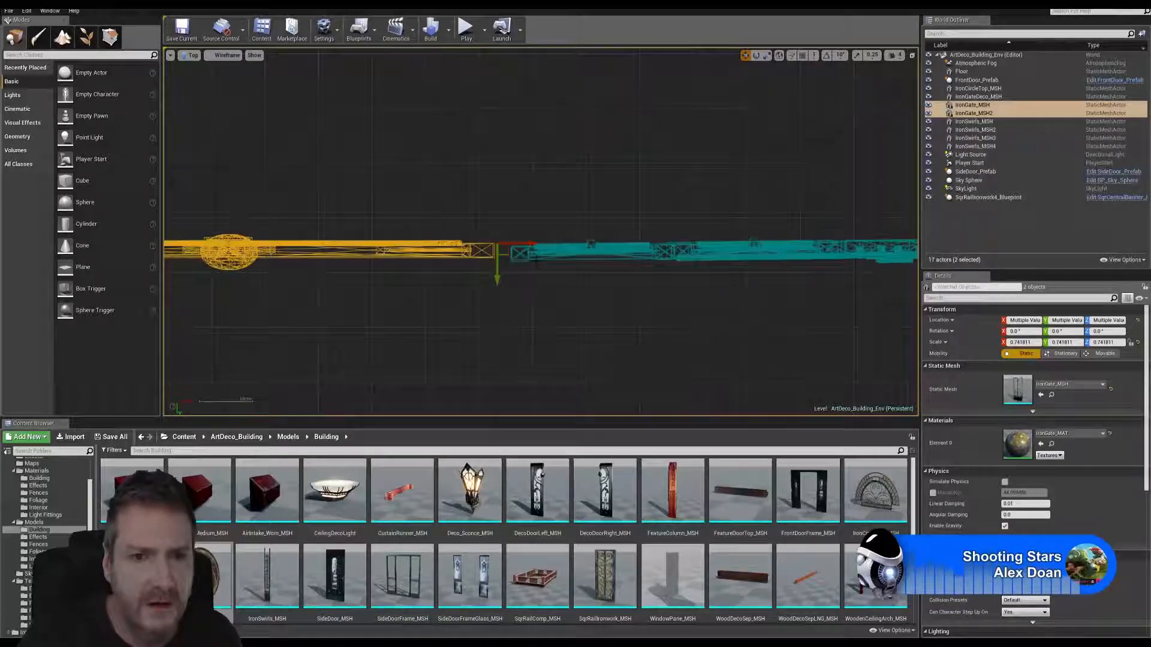
pyautogui.moveTo(496, 232); pyautogui.dragTo(511, 267)
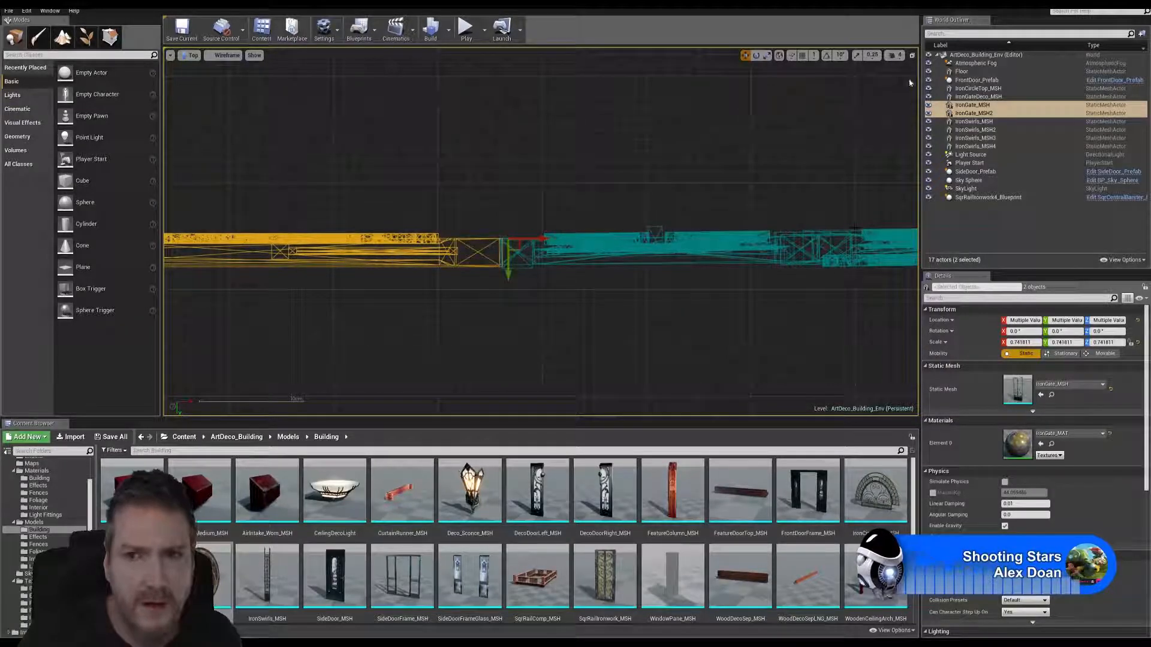
# Duplicate the two iron gates and move the copies to the opposite side of the archway in the perspective view.
pyautogui.click(912, 55)
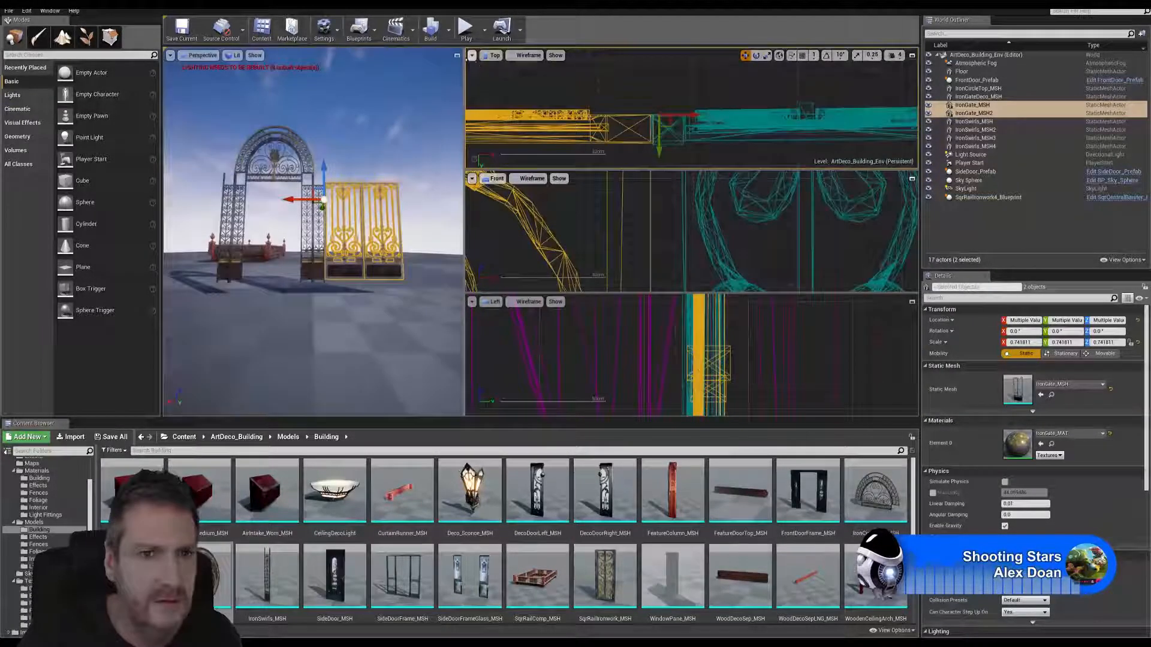
pyautogui.click(457, 56)
pyautogui.moveTo(539, 240); pyautogui.dragTo(725, 183, button='right')
pyautogui.rightClick(555, 284)
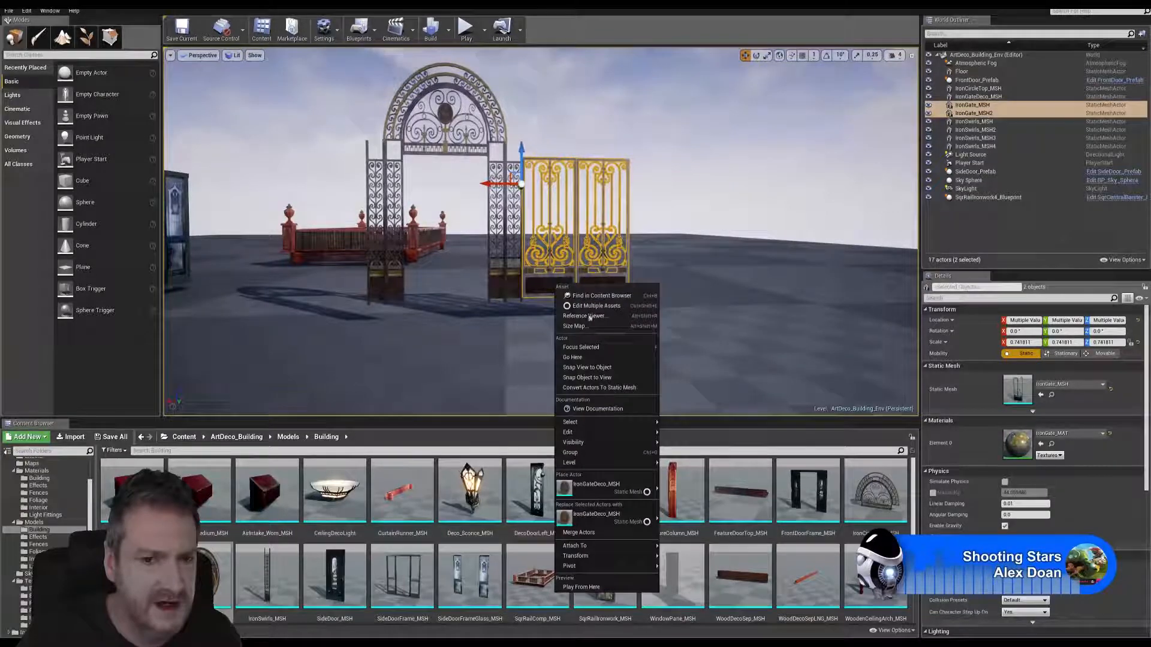
pyautogui.moveTo(587, 432)
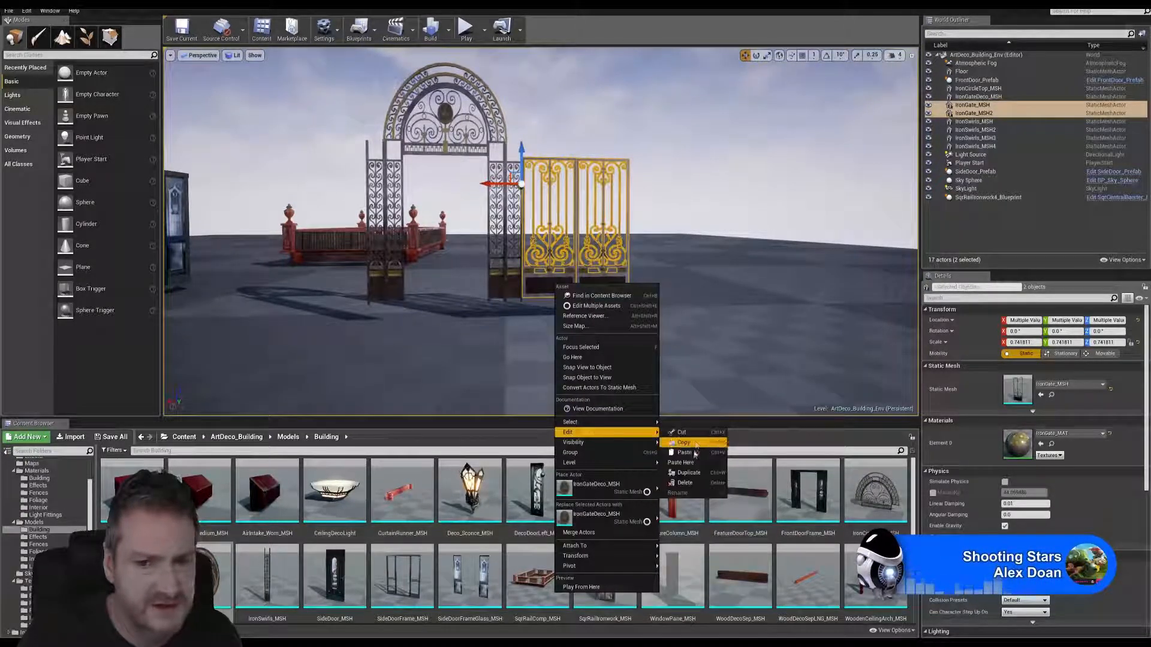
pyautogui.click(687, 473)
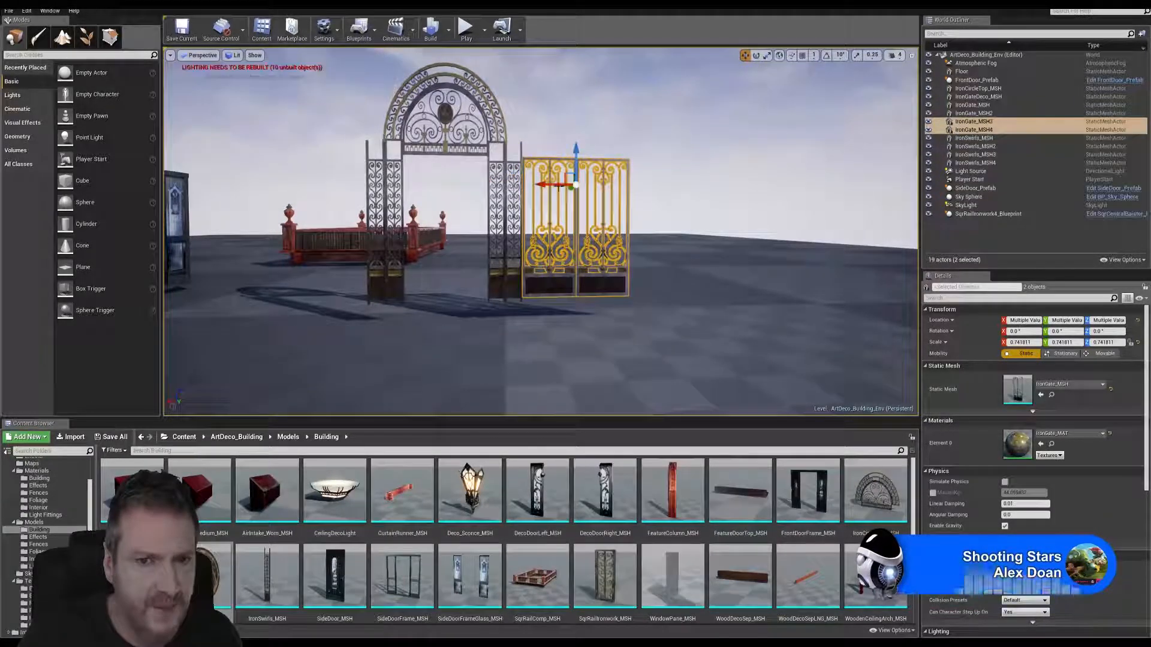
pyautogui.moveTo(557, 185); pyautogui.dragTo(276, 197)
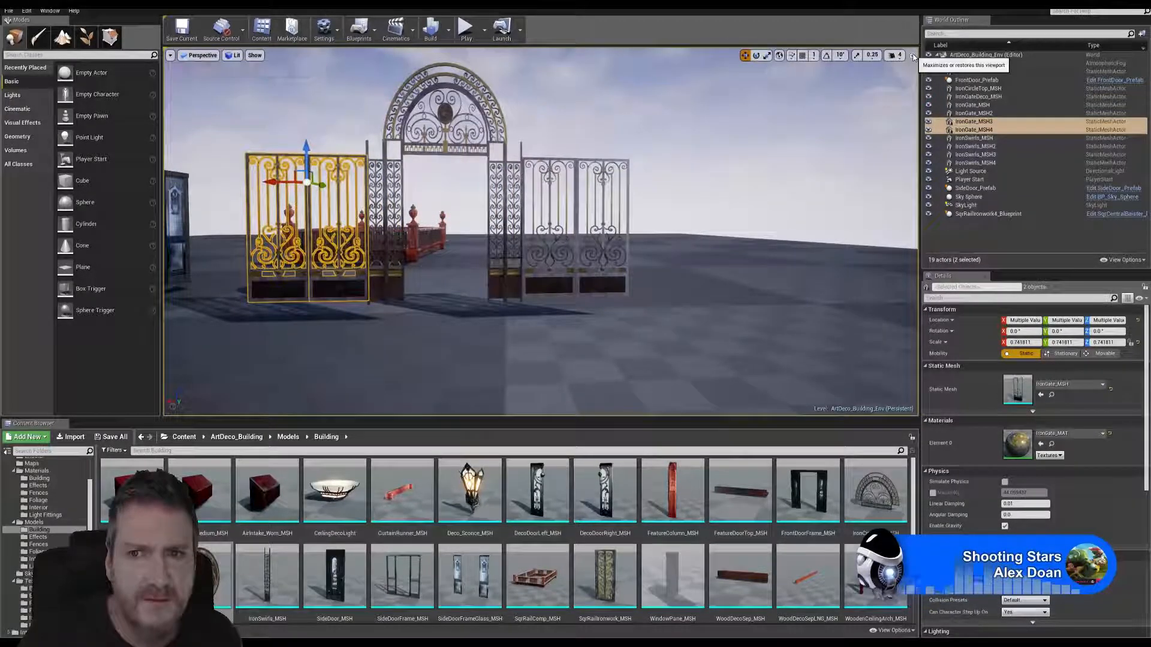
# Fit the duplicated pair of gates against the archway's other side column in the top wireframe view.
pyautogui.click(912, 55)
pyautogui.rightClick(738, 87)
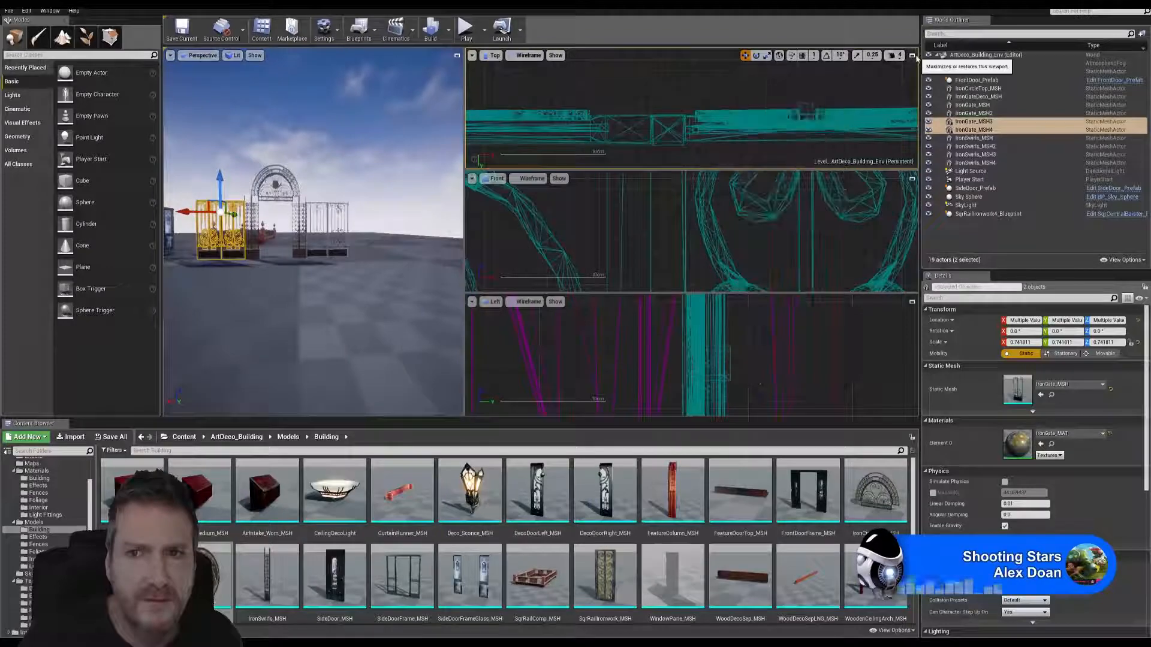
pyautogui.click(912, 55)
pyautogui.scroll(-8, 530, 177)
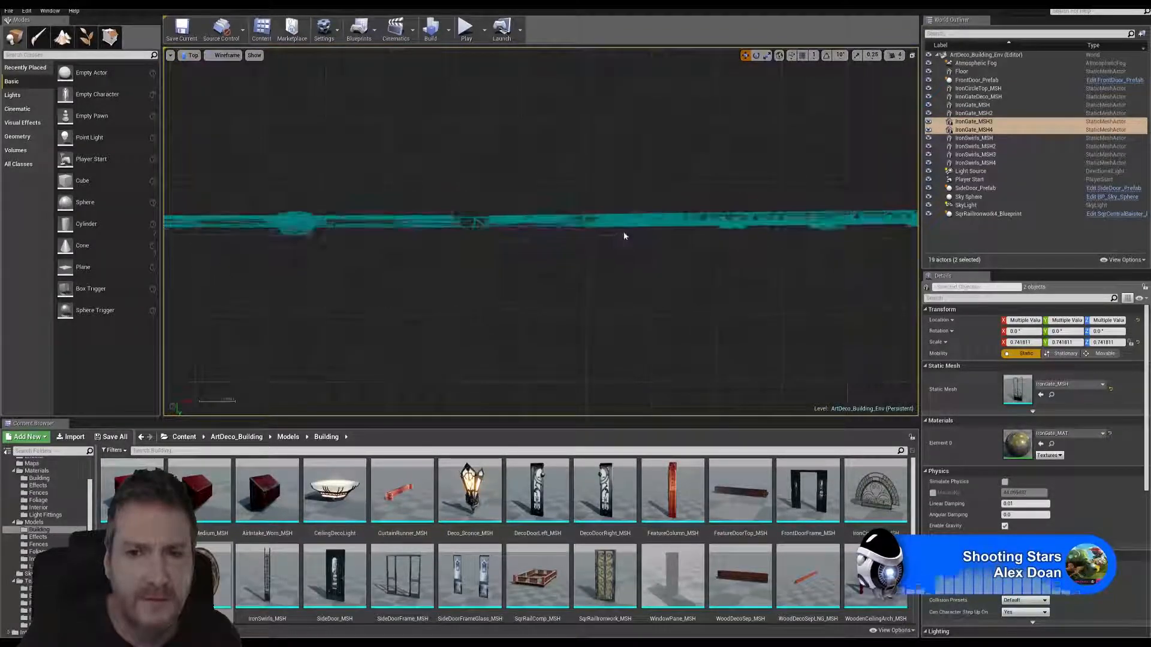
pyautogui.scroll(8, 432, 182)
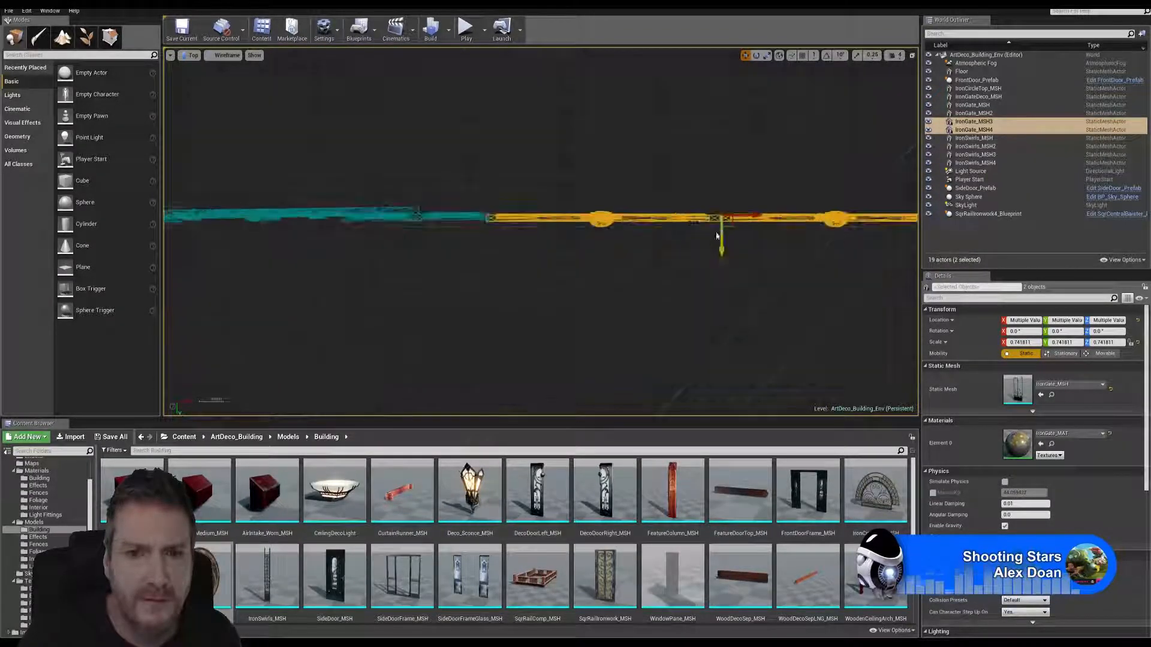
pyautogui.moveTo(751, 243); pyautogui.dragTo(755, 242)
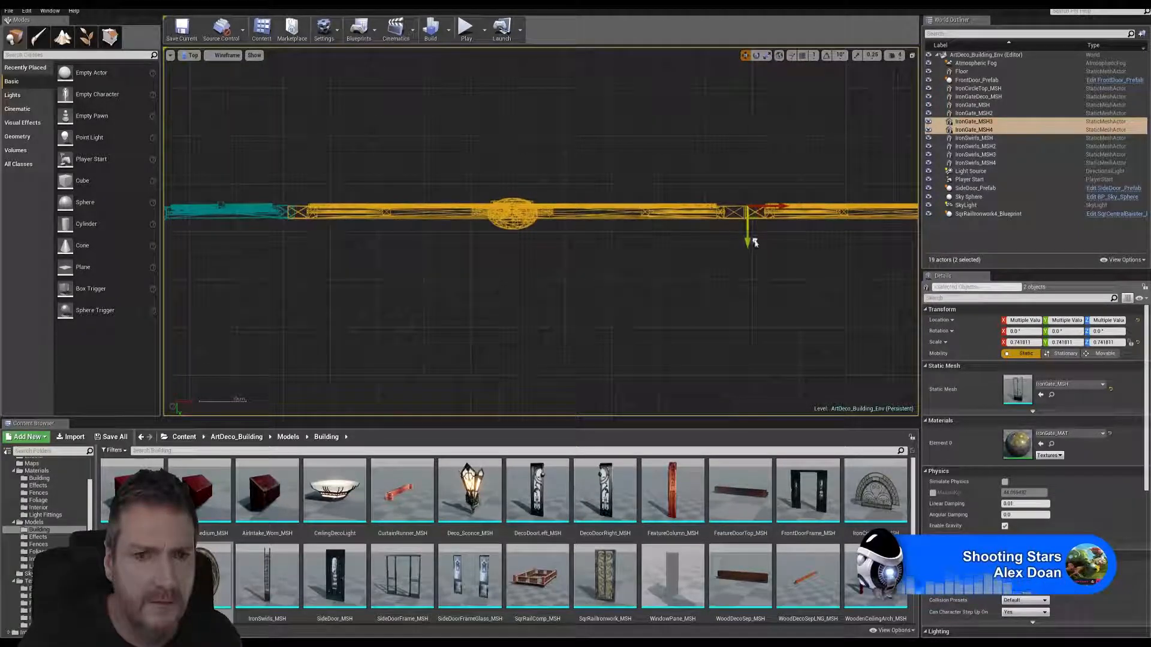
pyautogui.moveTo(778, 208); pyautogui.dragTo(783, 211, button='right')
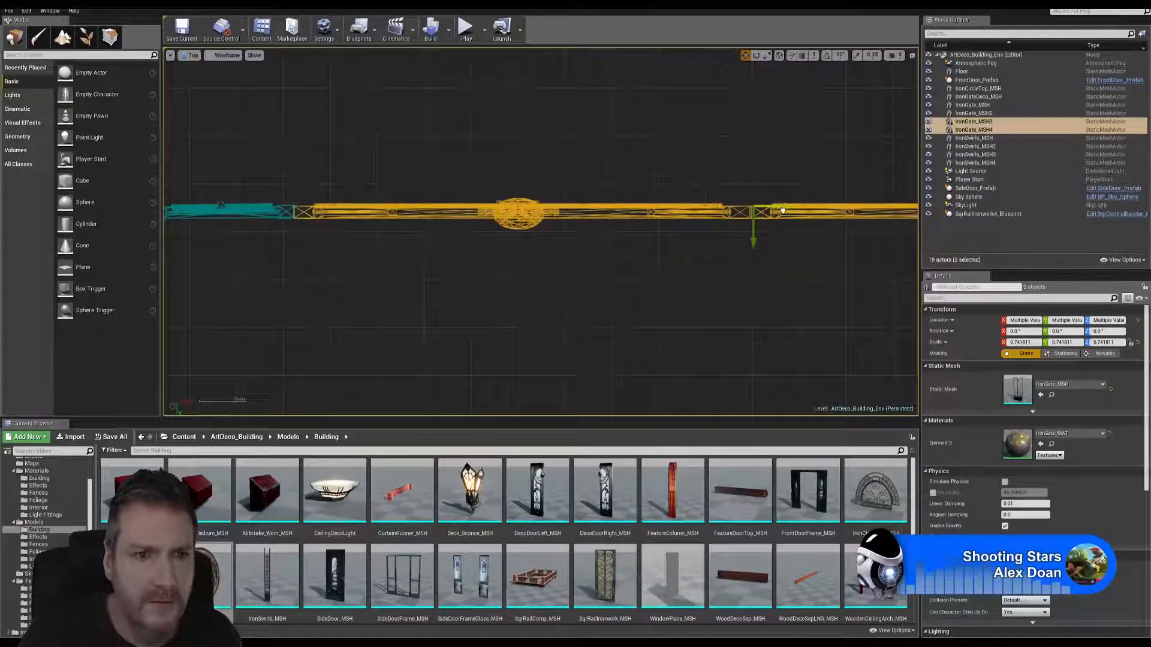
# Clear the selection and examine the joints and proportions of the gates and archway in the perspective view.
pyautogui.click(912, 55)
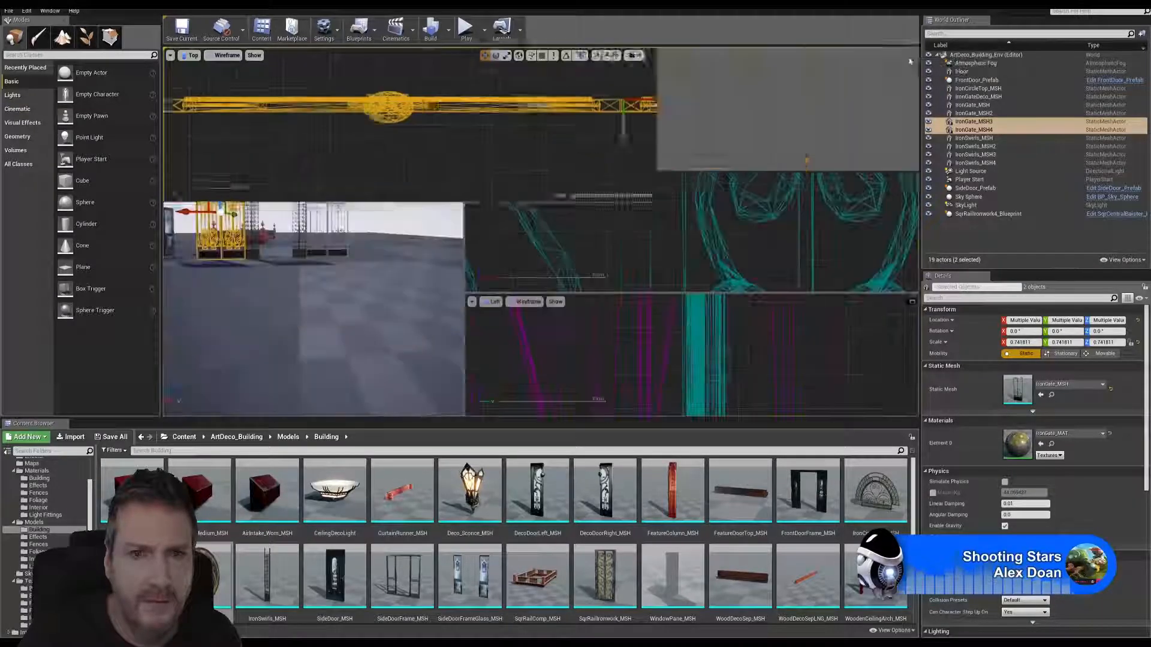
pyautogui.click(456, 55)
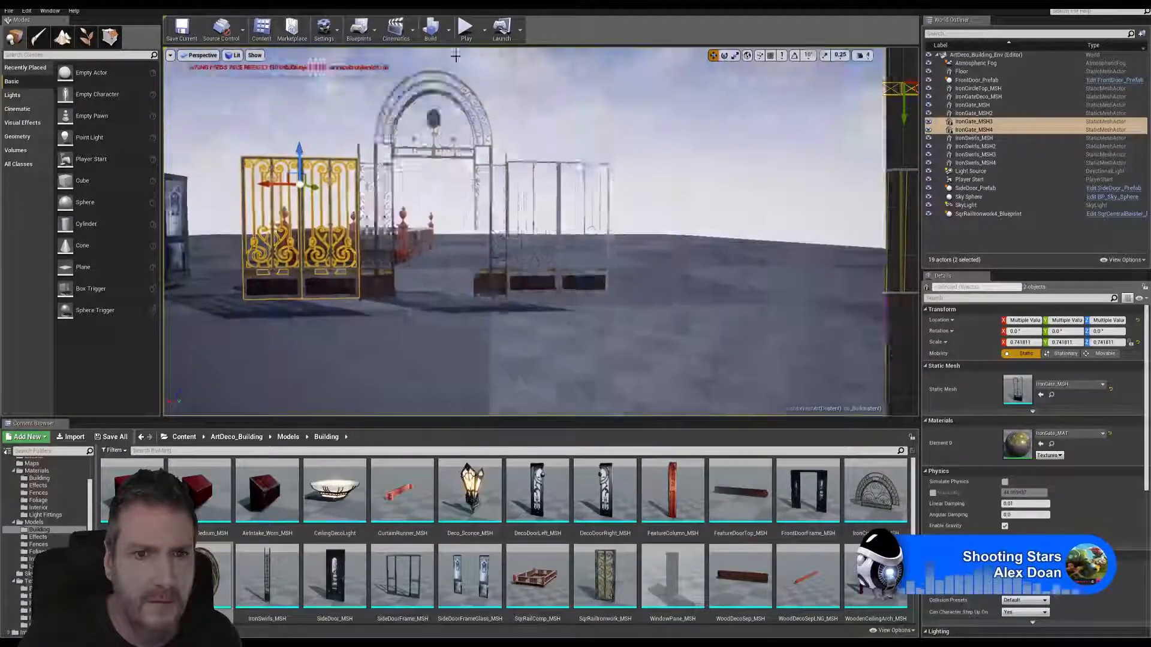
pyautogui.press('Escape')
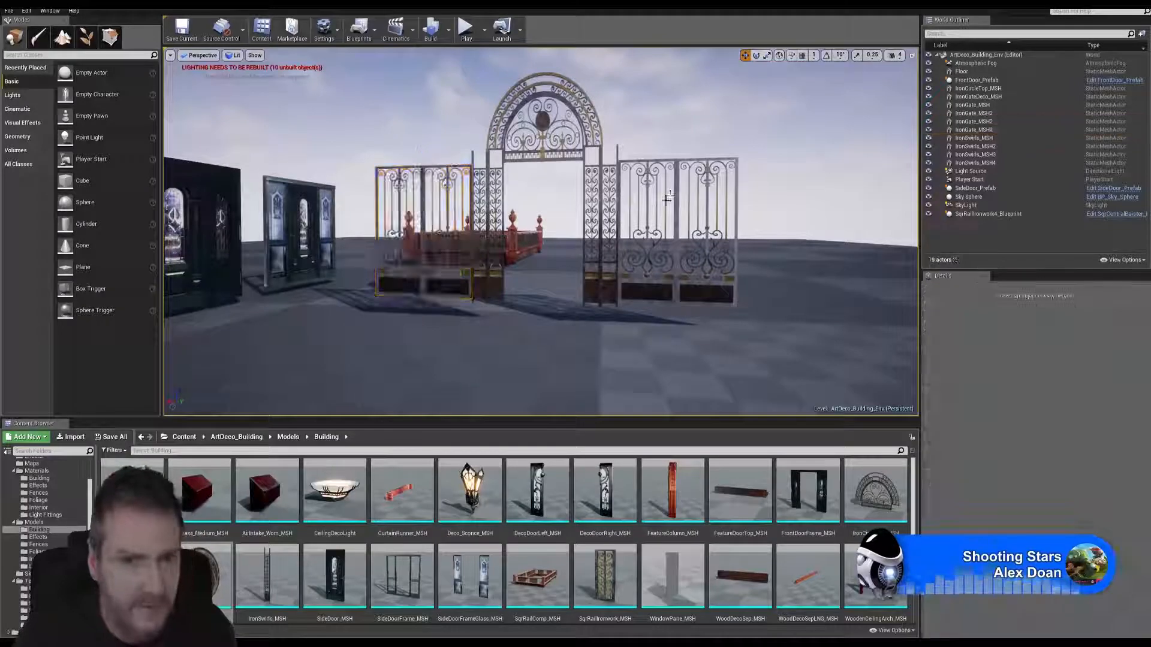
pyautogui.moveTo(670, 194); pyautogui.dragTo(543, 141, button='right')
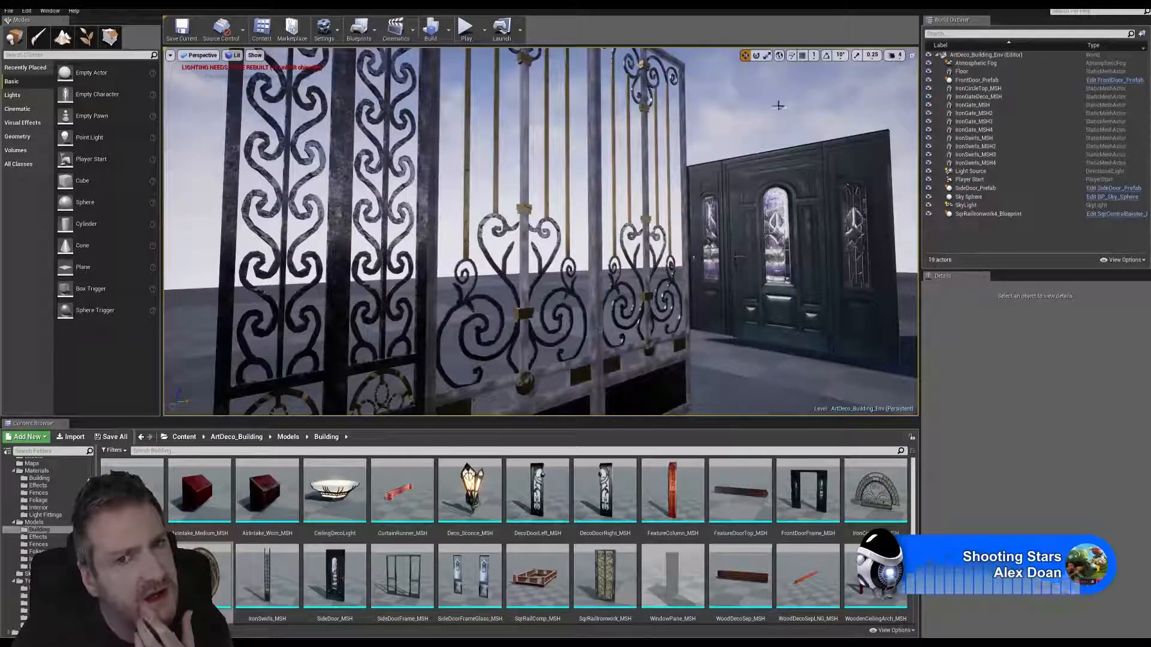
pyautogui.moveTo(779, 106); pyautogui.dragTo(734, 117, button='right')
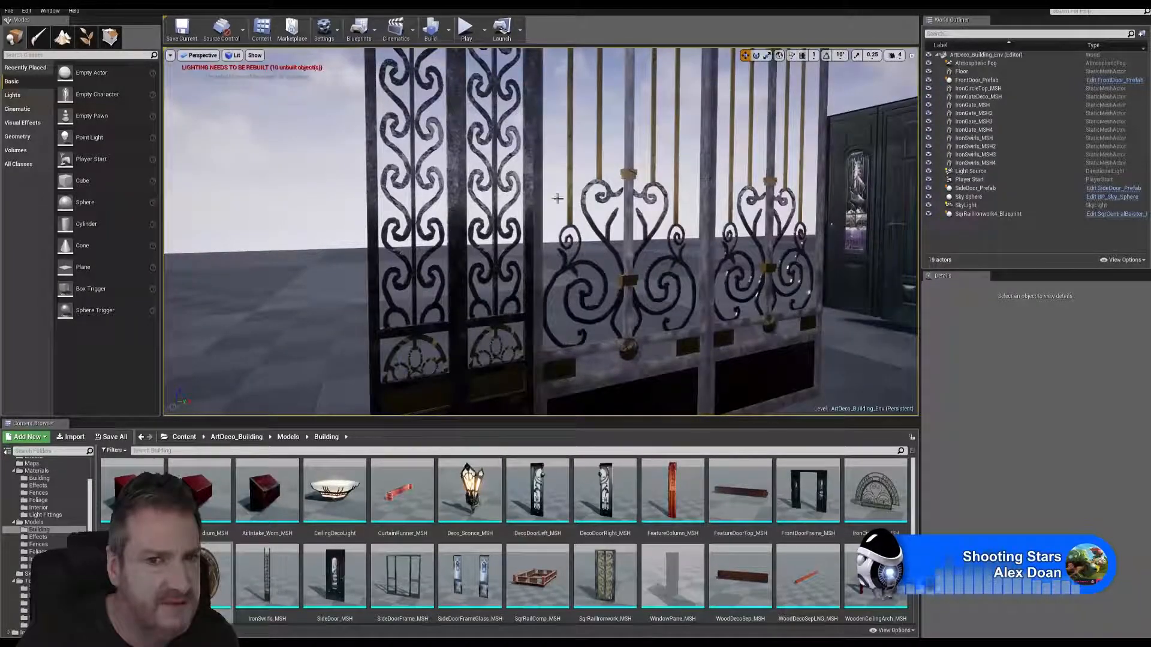
pyautogui.press('s')
pyautogui.moveTo(539, 234); pyautogui.dragTo(570, 221, button='right')
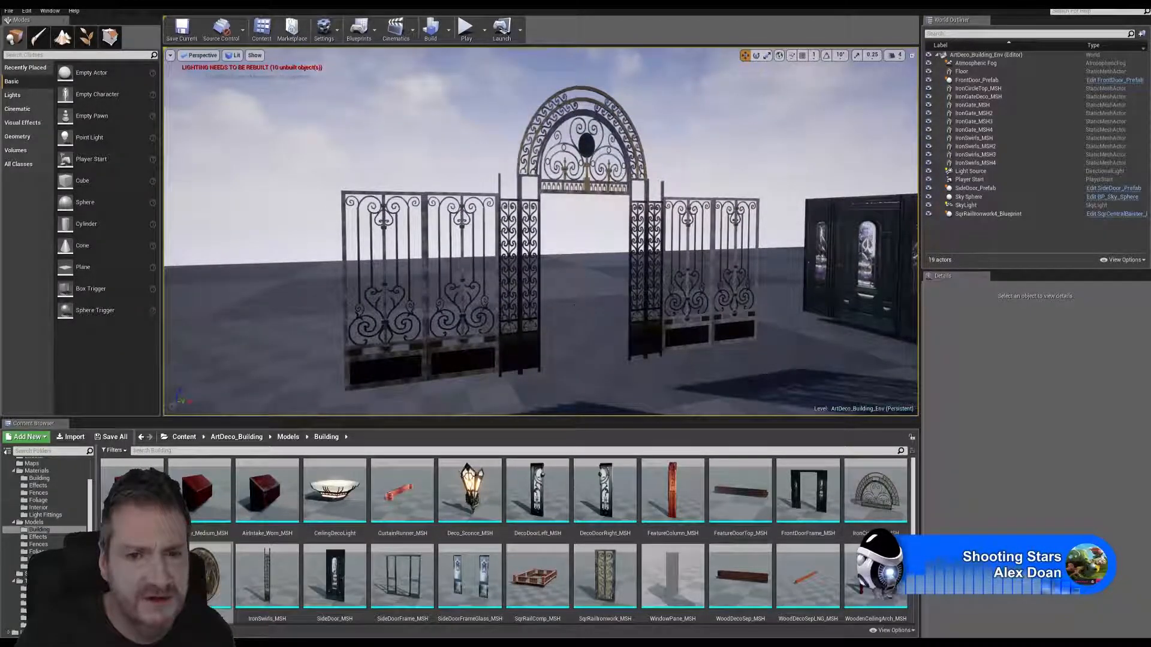
# Duplicate IronGate_MSH next to the side column and slide the copy into the archway opening close to the inner column.
pyautogui.click(461, 346)
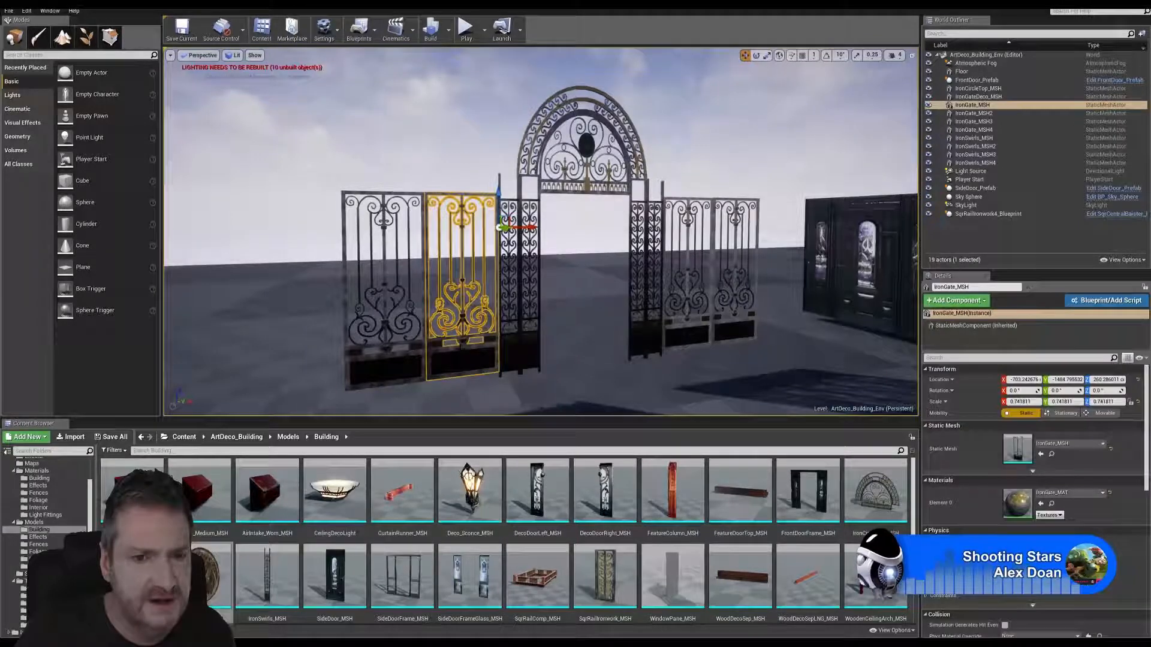
pyautogui.rightClick(461, 348)
pyautogui.moveTo(520, 182)
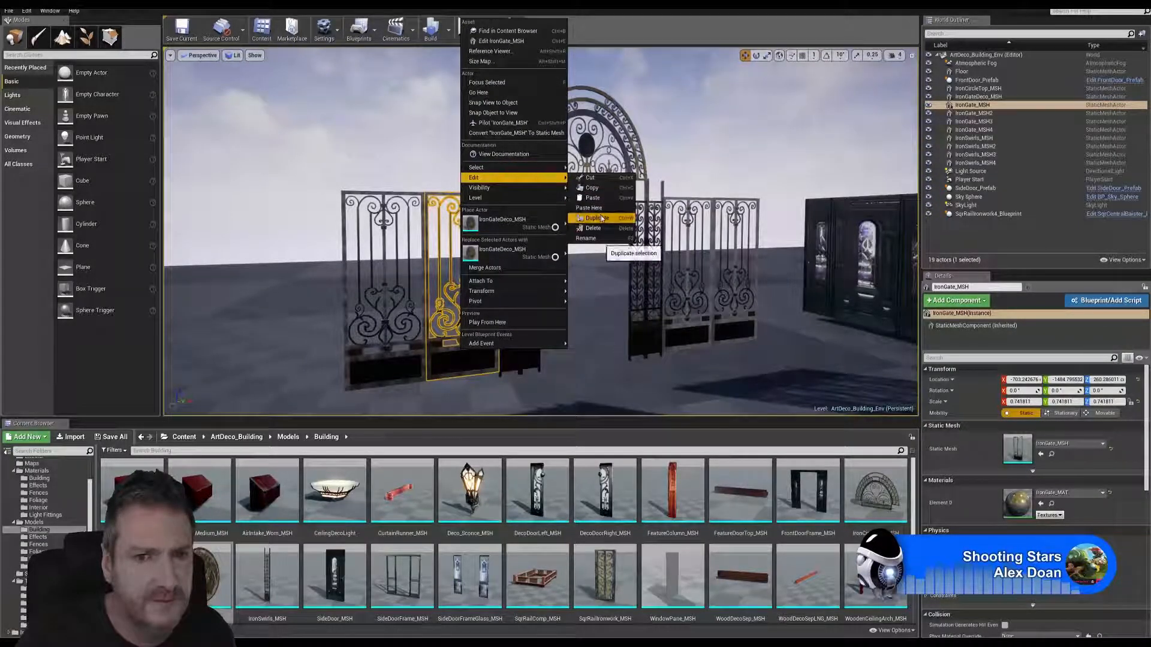
pyautogui.click(591, 211)
pyautogui.moveTo(528, 227); pyautogui.dragTo(617, 230)
pyautogui.press('d')
pyautogui.moveTo(617, 230); pyautogui.dragTo(572, 225, button='right')
pyautogui.scroll(5, 541, 232)
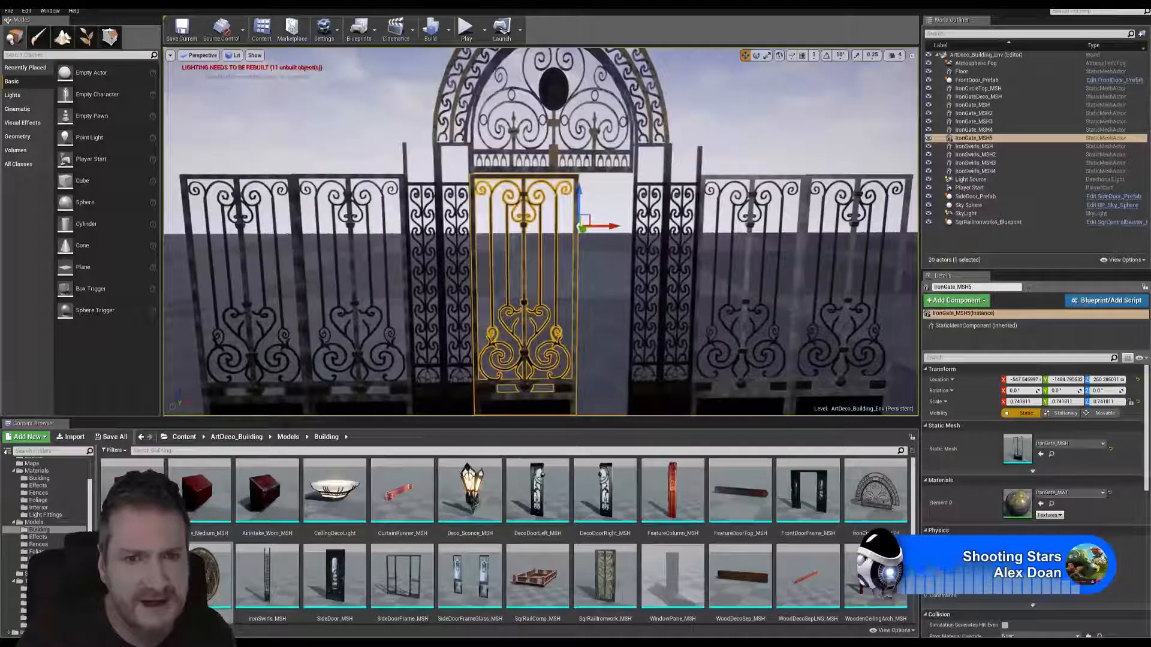
pyautogui.scroll(4, 517, 230)
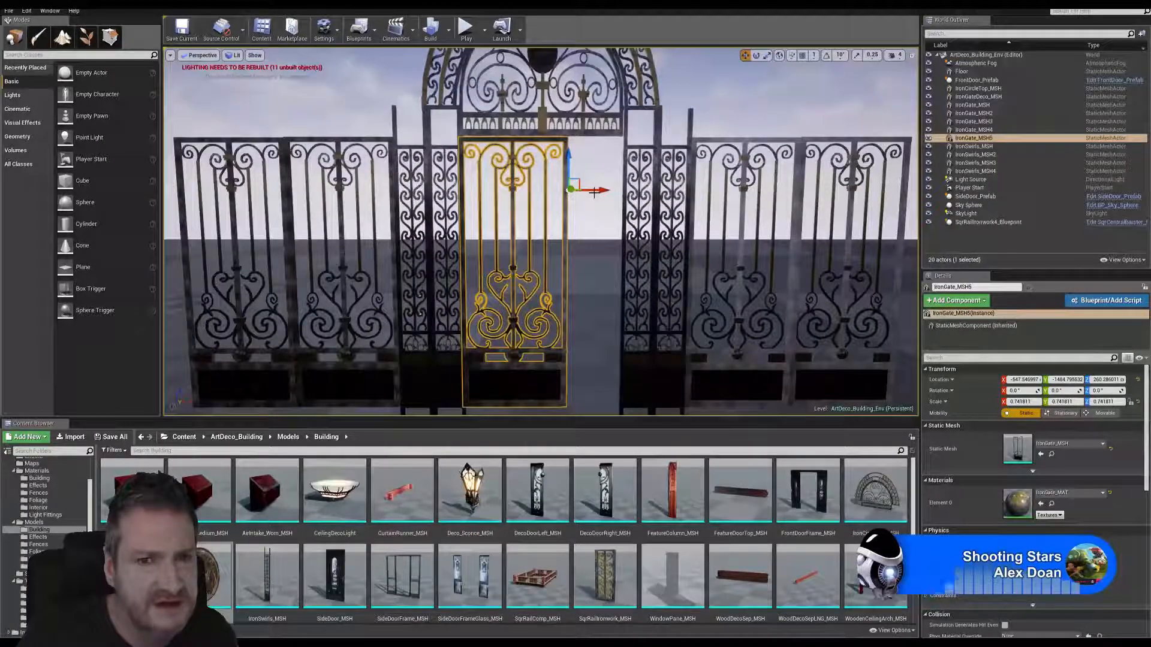
pyautogui.moveTo(594, 192); pyautogui.dragTo(597, 195)
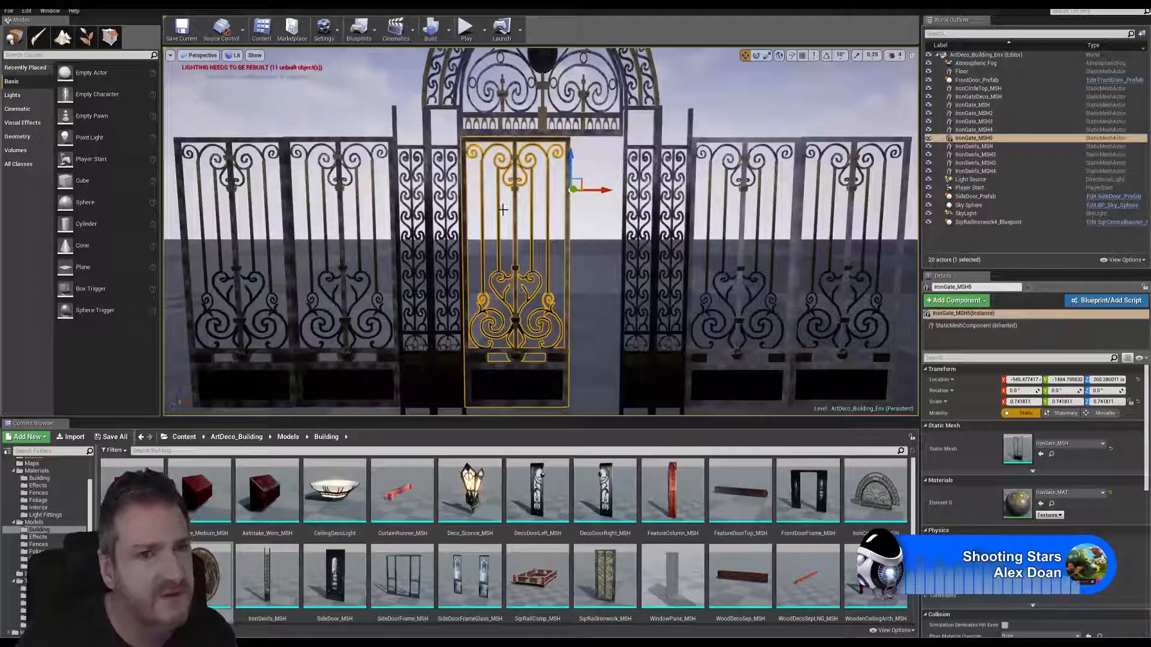
# Narrow the gate copy in the archway opening to half the opening's width and slide it back against the inner column.
pyautogui.click(767, 54)
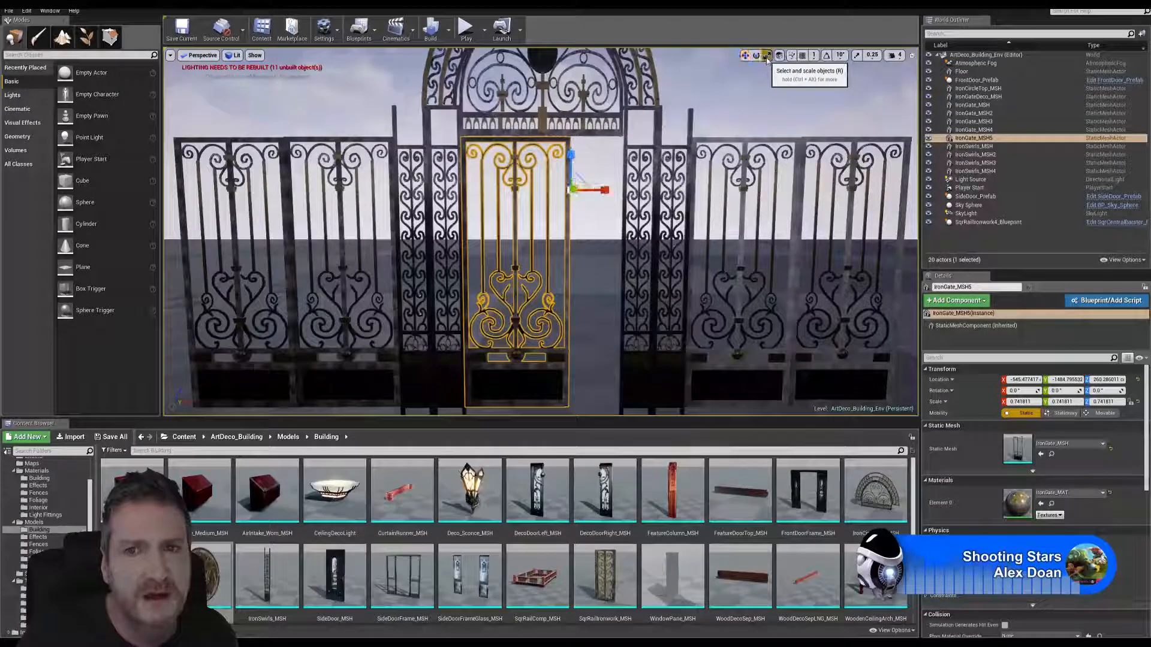
pyautogui.moveTo(604, 191)
pyautogui.mouseDown()
pyautogui.moveTo(577, 191)
pyautogui.moveTo(608, 190)
pyautogui.mouseUp()
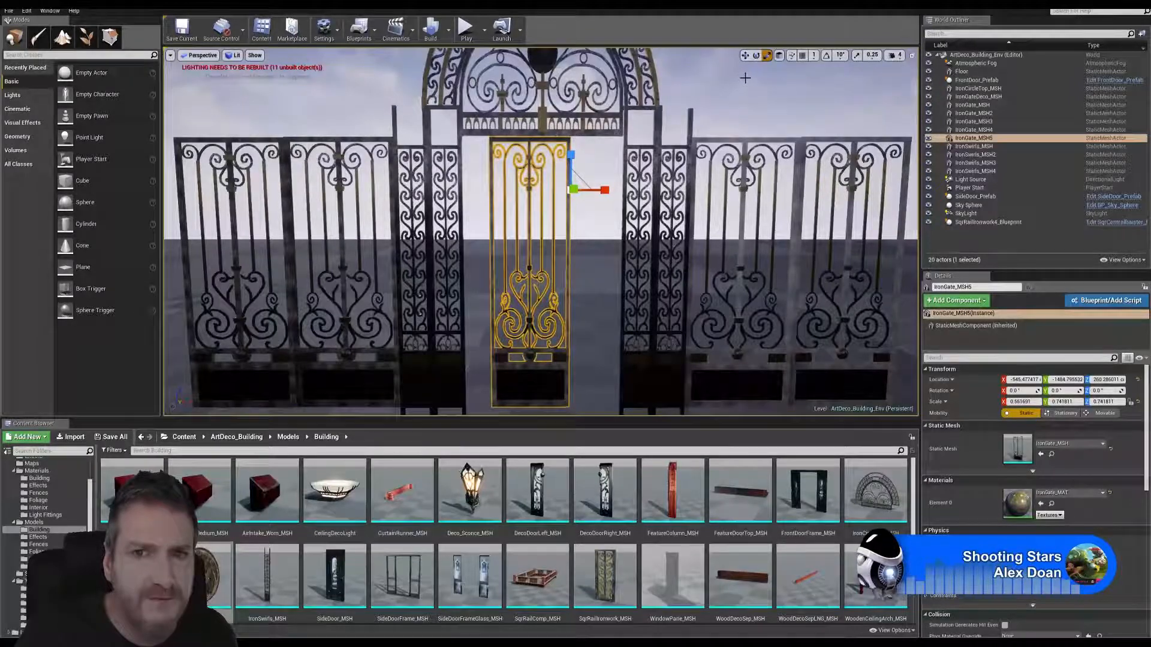
pyautogui.click(745, 55)
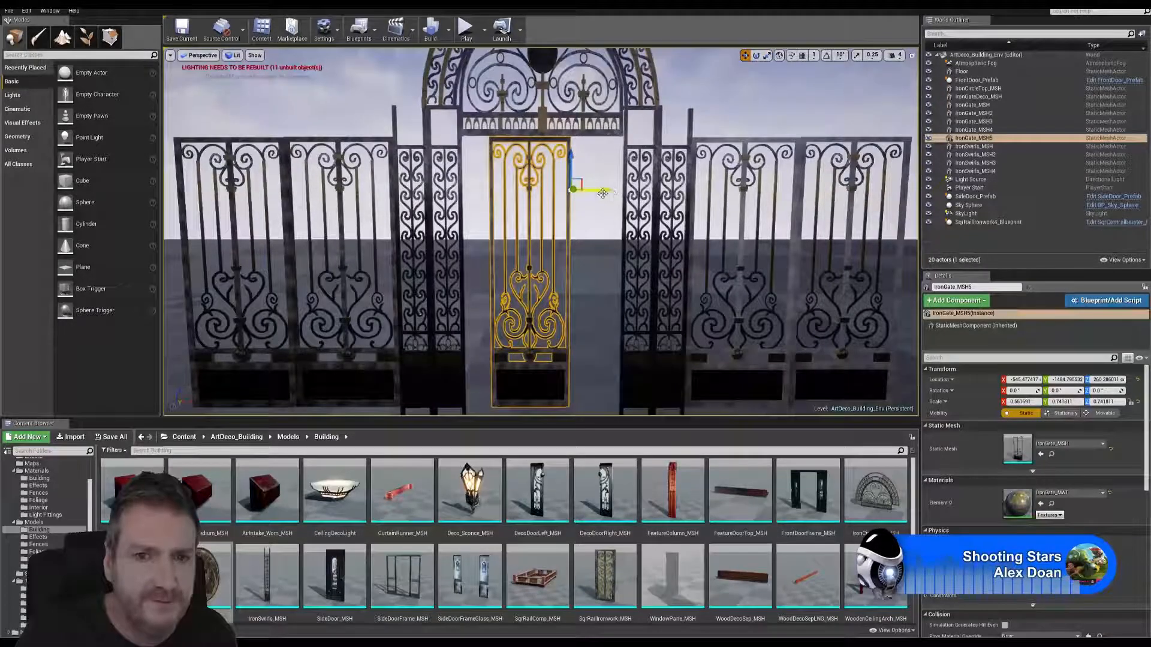
pyautogui.moveTo(604, 193); pyautogui.dragTo(575, 196)
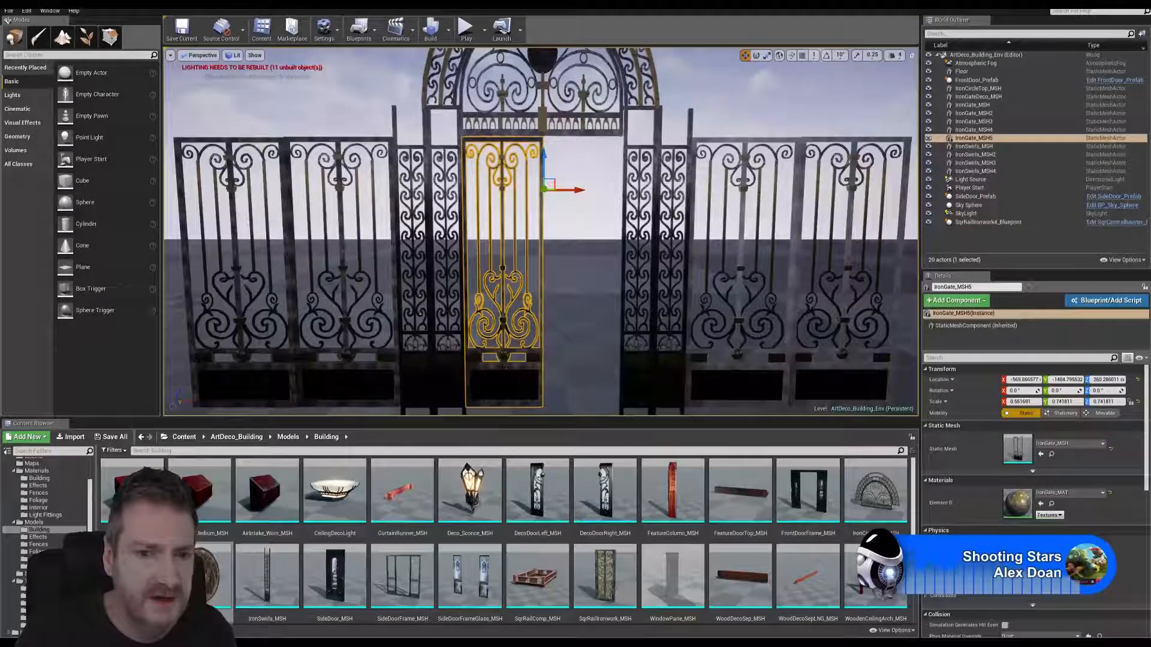
# Duplicate the narrowed gate along X to fill the other half of the archway opening and check the pair from the other side.
pyautogui.rightClick(503, 367)
pyautogui.moveTo(531, 210)
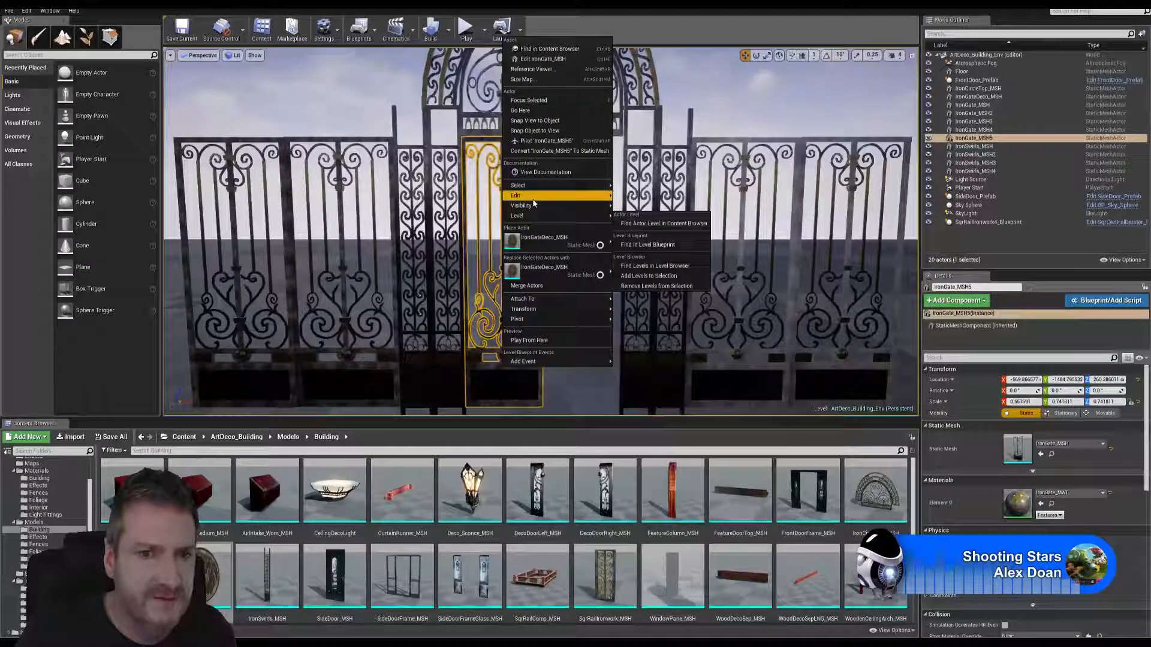
pyautogui.click(664, 223)
pyautogui.keyDown('alt'); pyautogui.moveTo(569, 190); pyautogui.dragTo(648, 182); pyautogui.keyUp('alt')
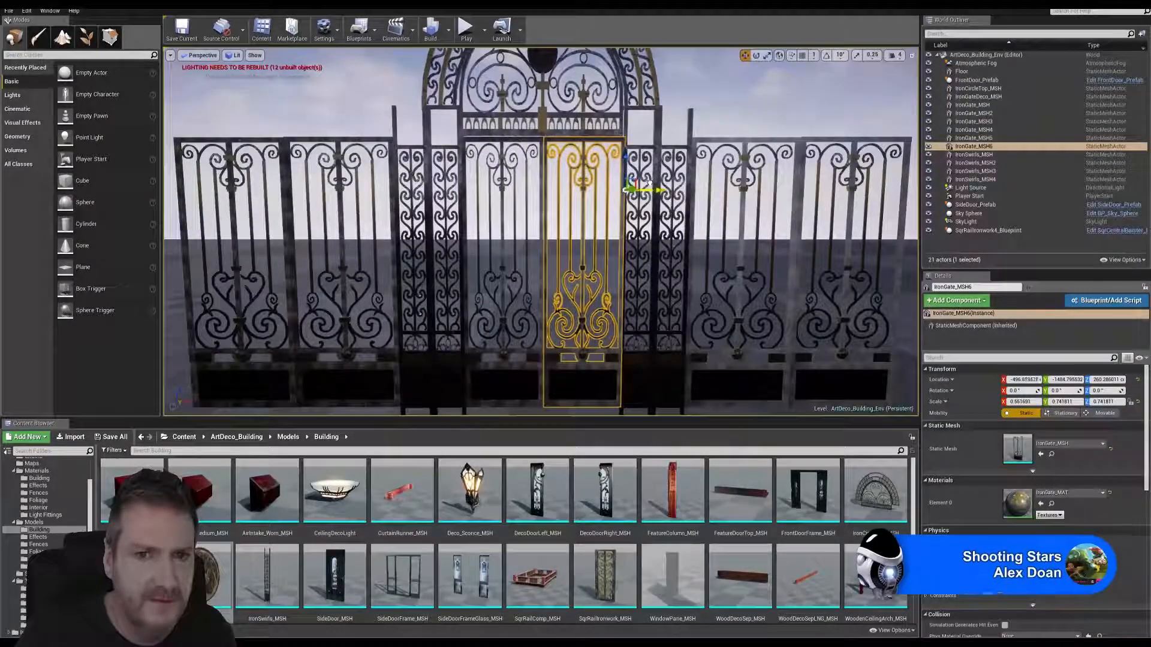
pyautogui.moveTo(519, 247); pyautogui.dragTo(636, 263, button='right')
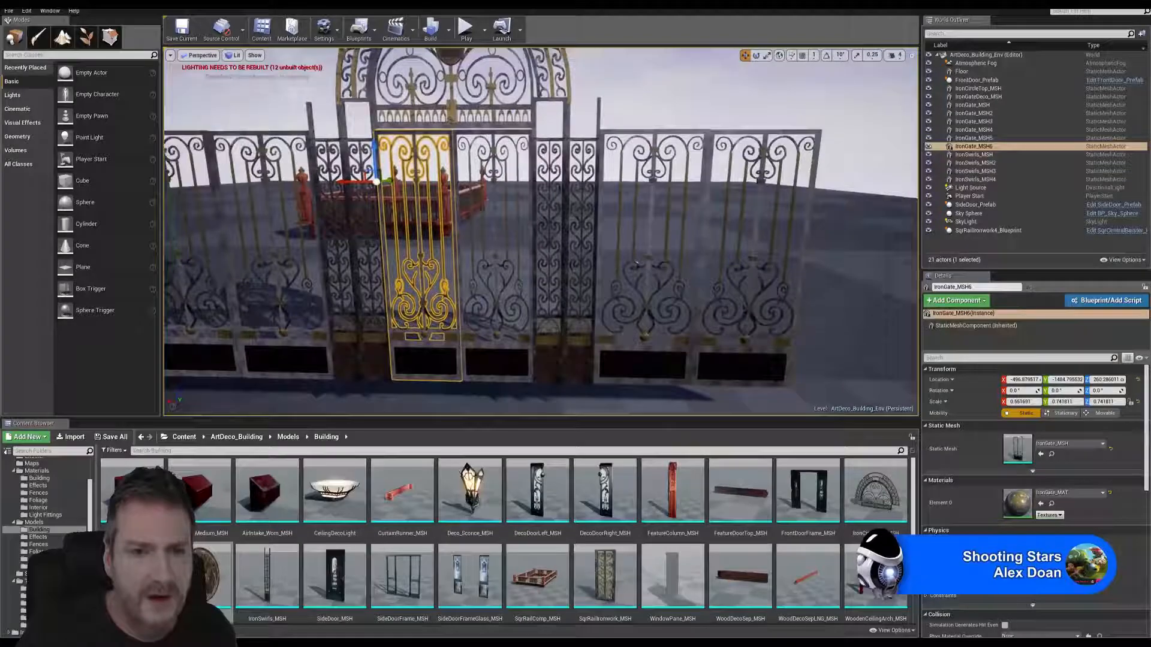
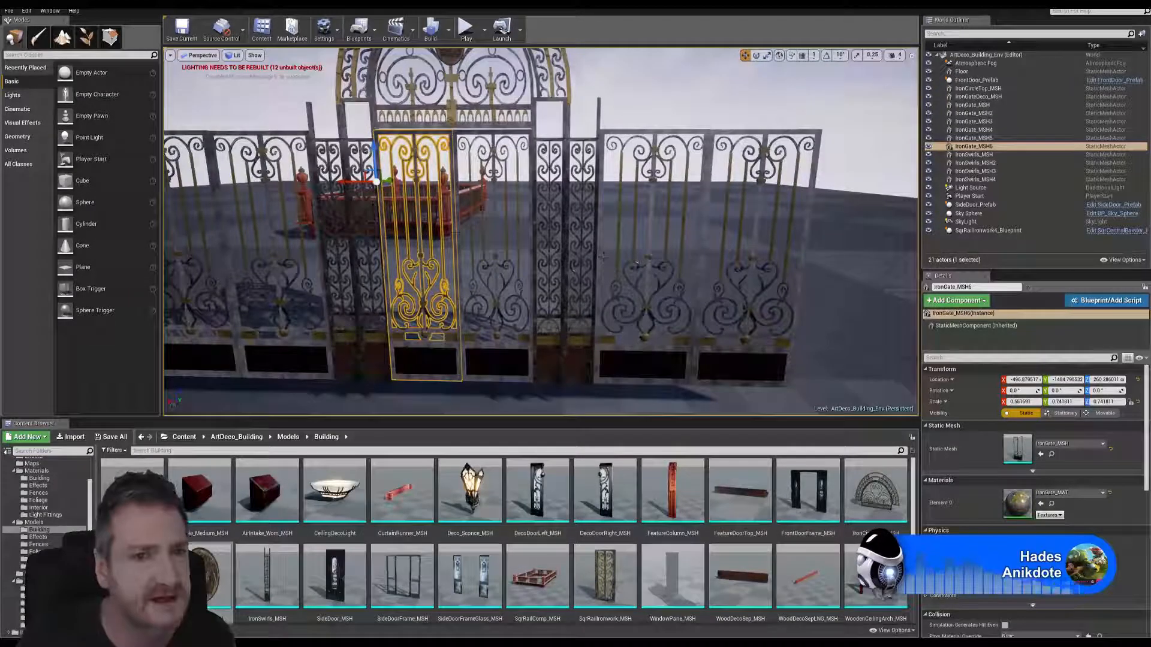
# Add IronGate_MSH3, IronGate_MSH4, IronSwirls_MSH4 and IronCircleTop_MSH to the selection with the opening gate IronGate_MSH6.
pyautogui.moveTo(649, 254); pyautogui.dragTo(615, 286, button='right')
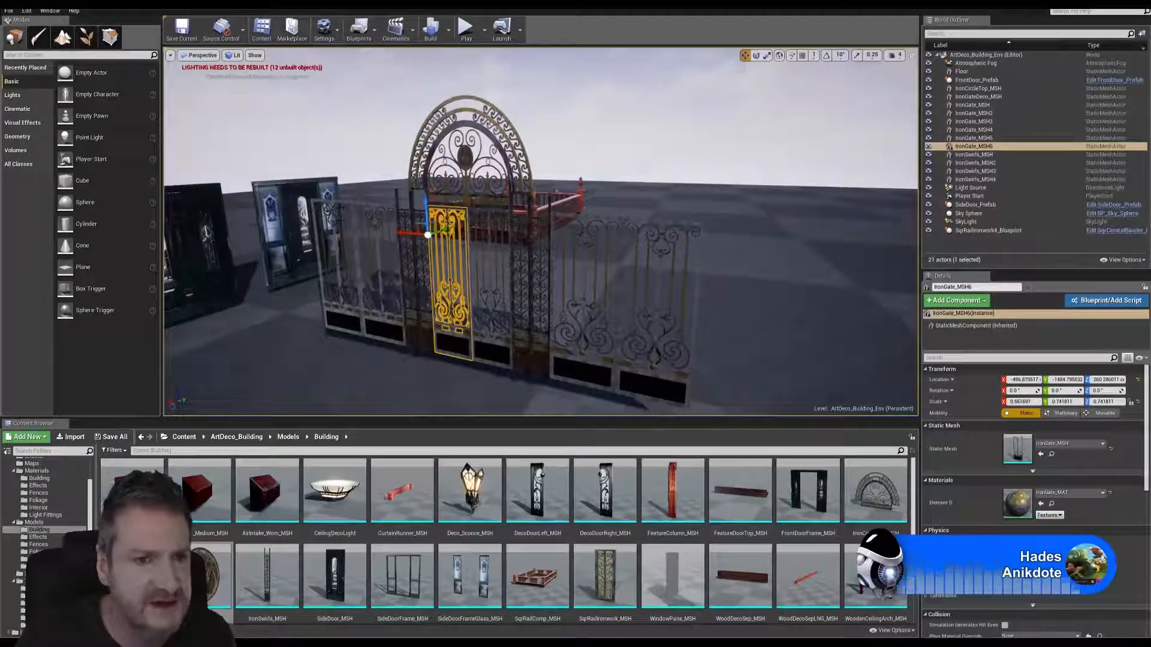
pyautogui.keyDown('ctrl'); pyautogui.click(342, 204); pyautogui.keyUp('ctrl')
pyautogui.keyDown('ctrl'); pyautogui.click(400, 205); pyautogui.keyUp('ctrl')
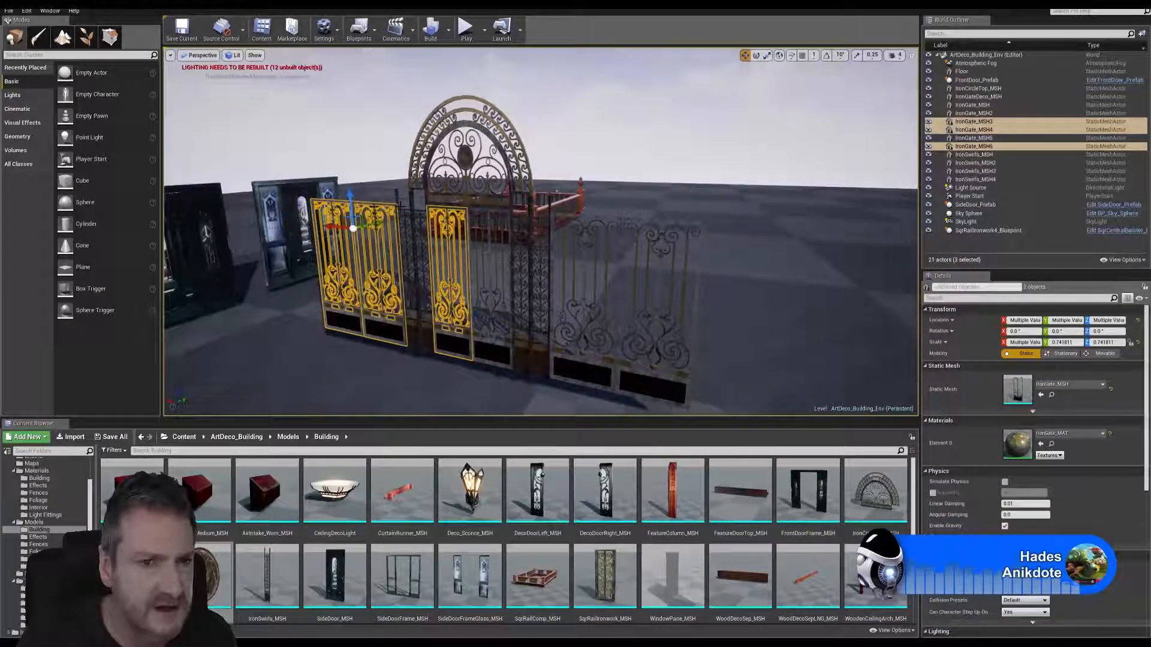
pyautogui.keyDown('ctrl'); pyautogui.click(410, 252); pyautogui.keyUp('ctrl')
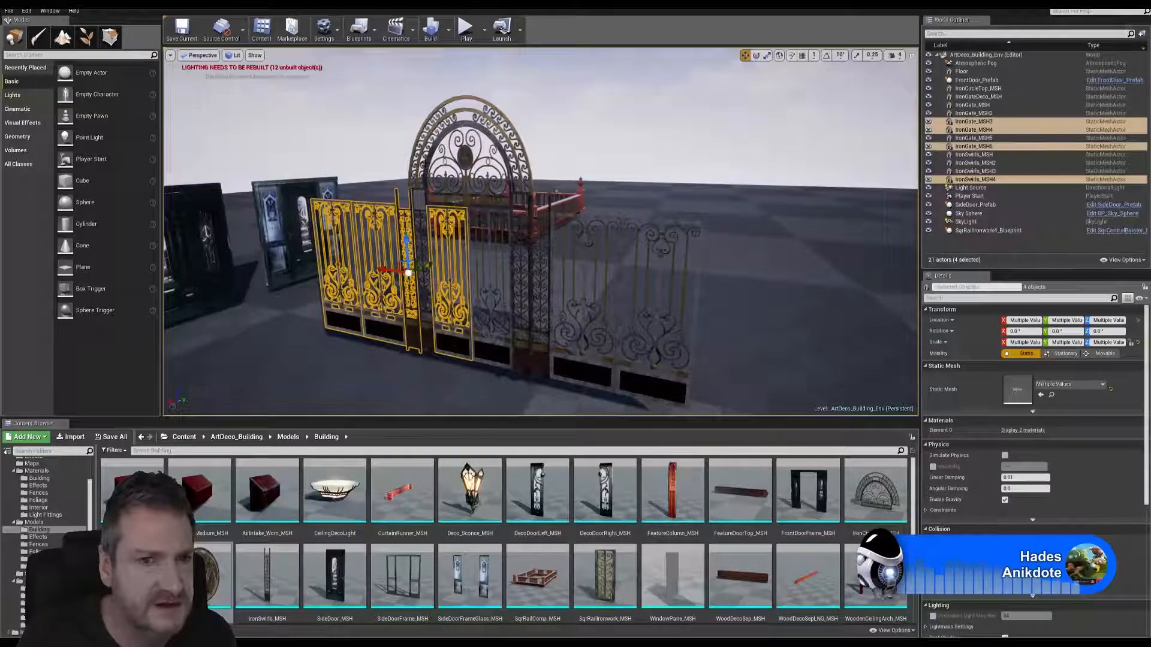
pyautogui.keyDown('ctrl'); pyautogui.click(425, 162); pyautogui.keyUp('ctrl')
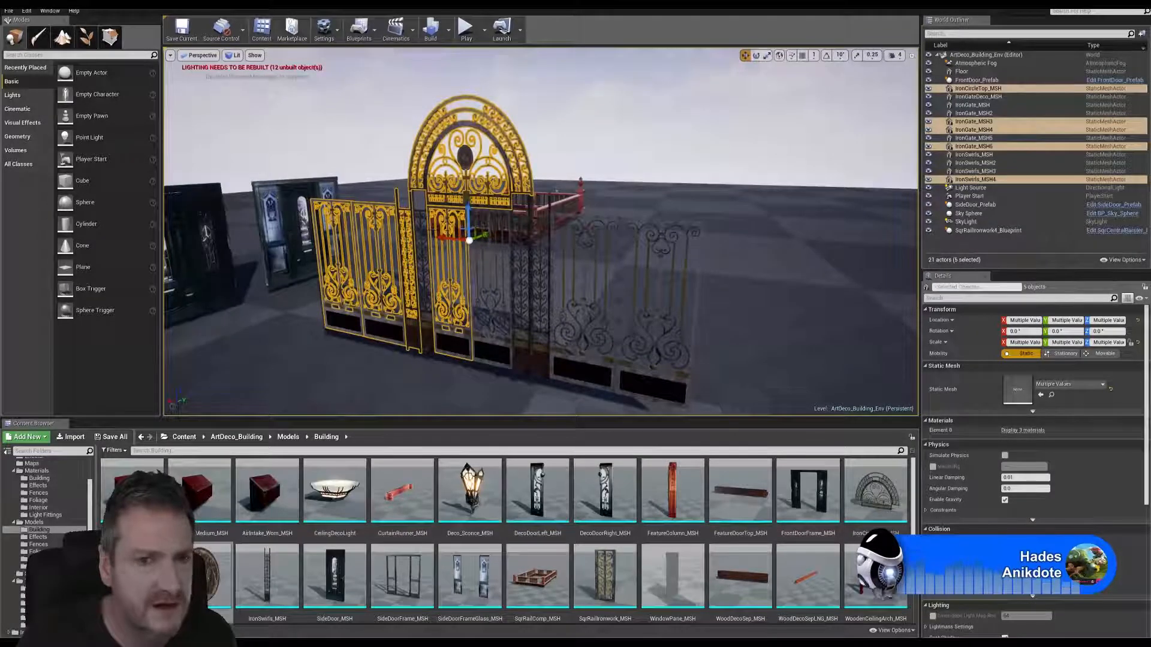
# Try to shift the five selected ironwork pieces in depth relative to the other gates, and undo the move.
pyautogui.moveTo(425, 162); pyautogui.dragTo(360, 160, button='right')
pyautogui.moveTo(583, 220); pyautogui.dragTo(620, 206)
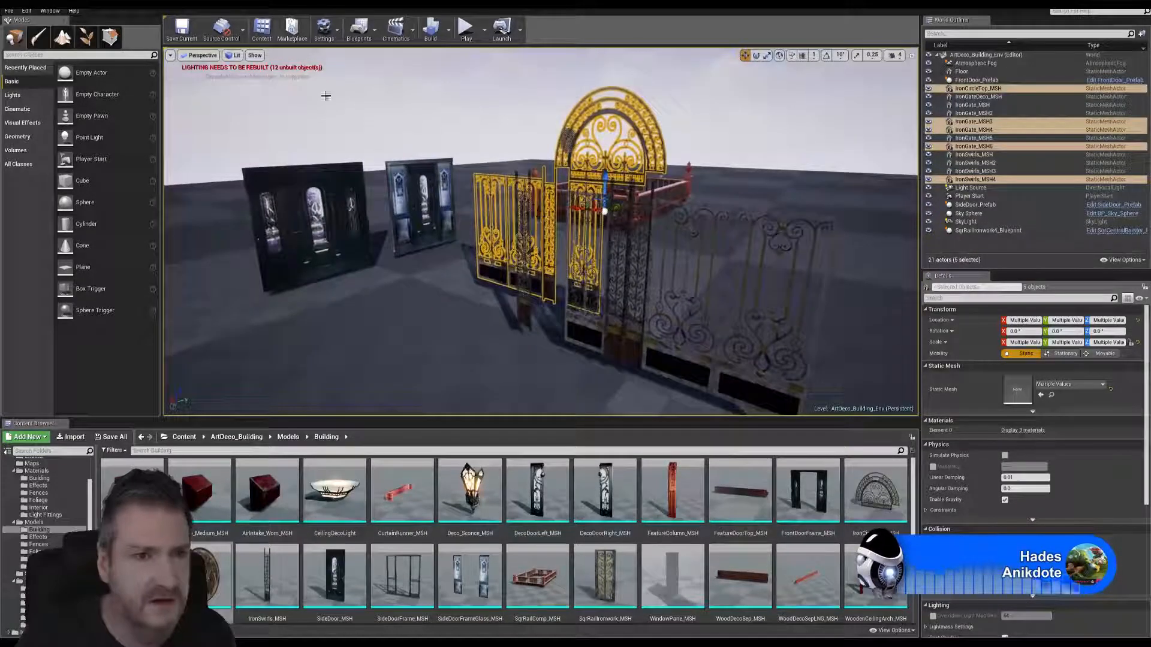
pyautogui.click(27, 11)
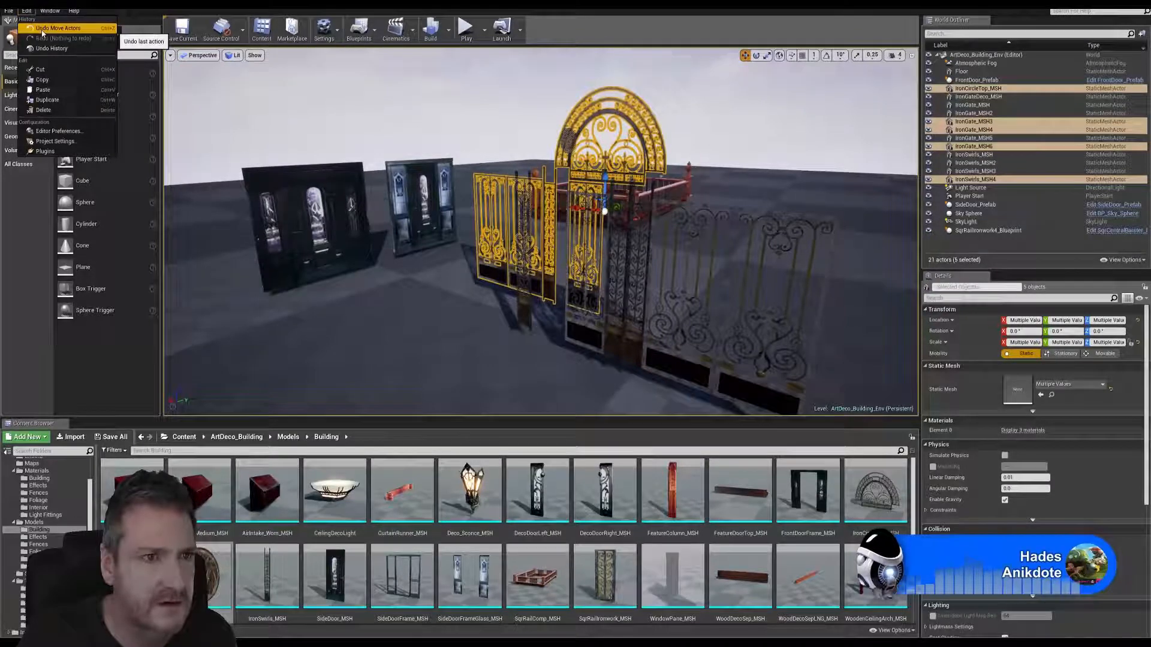
pyautogui.click(57, 28)
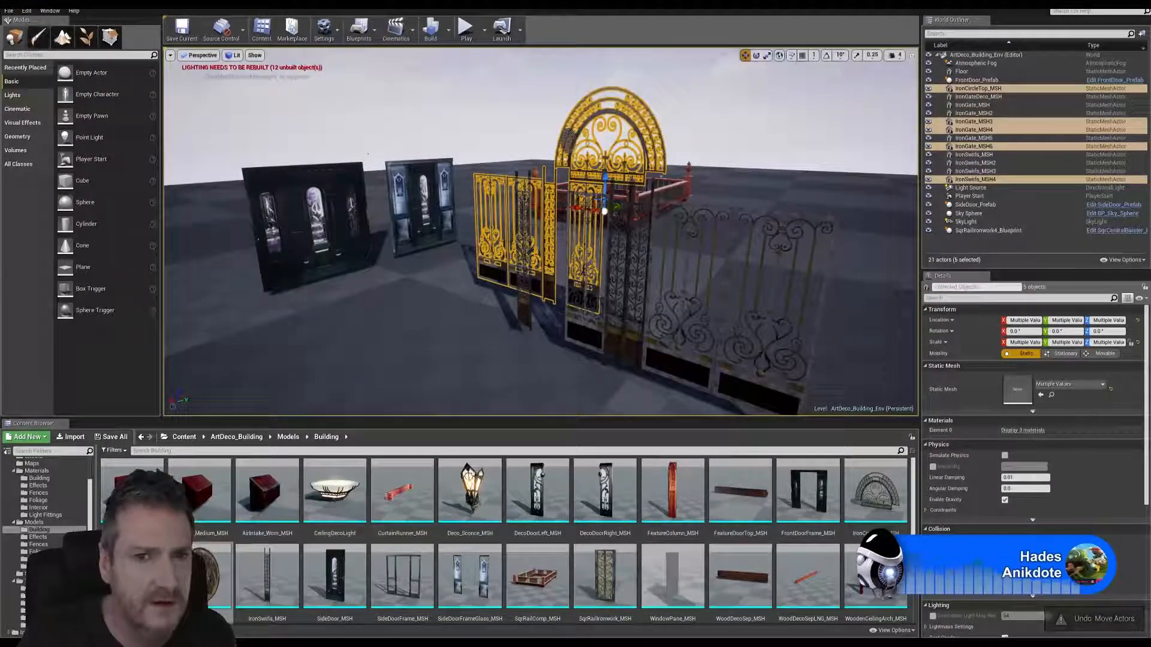
# Move the five selected ironwork pieces back in depth and line them up with the remaining gates in the top wireframe view.
pyautogui.moveTo(602, 211)
pyautogui.mouseDown()
pyautogui.moveTo(557, 228)
pyautogui.moveTo(579, 214)
pyautogui.mouseUp()
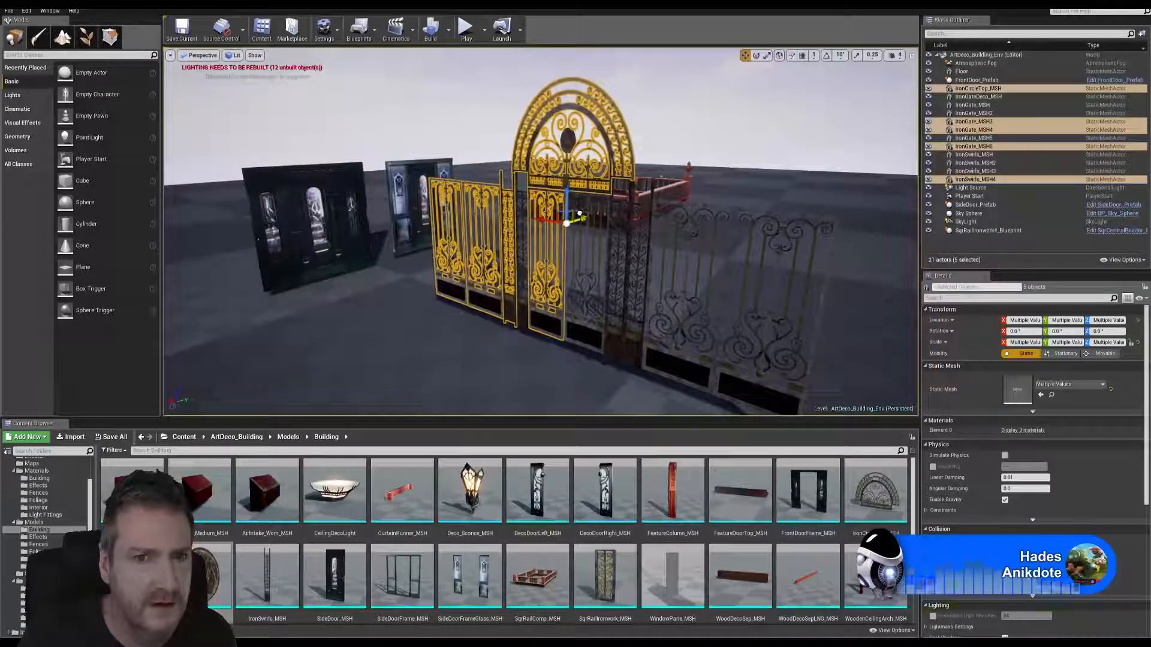
pyautogui.click(911, 55)
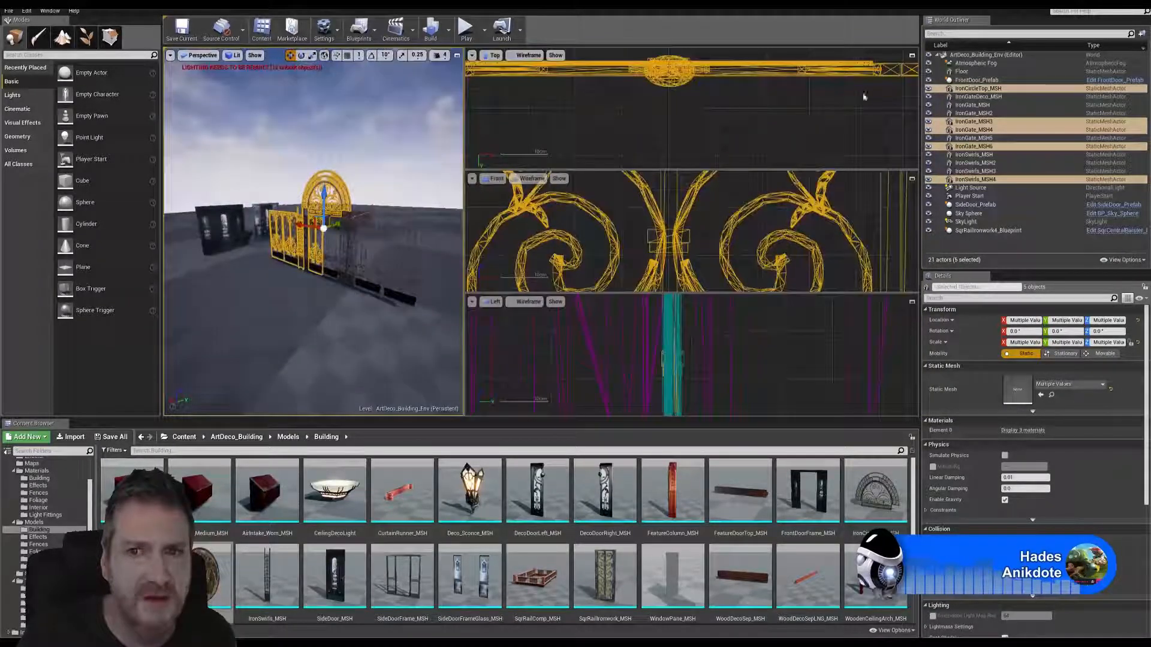
pyautogui.click(911, 56)
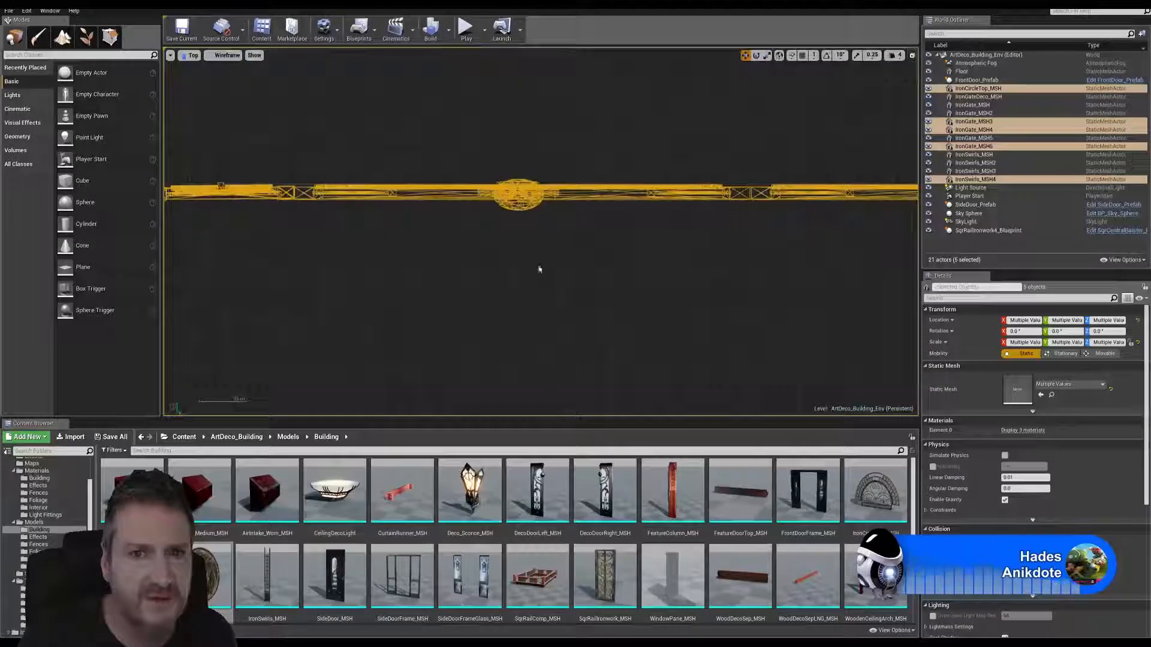
pyautogui.scroll(3, 651, 257)
pyautogui.scroll(-2, 611, 267)
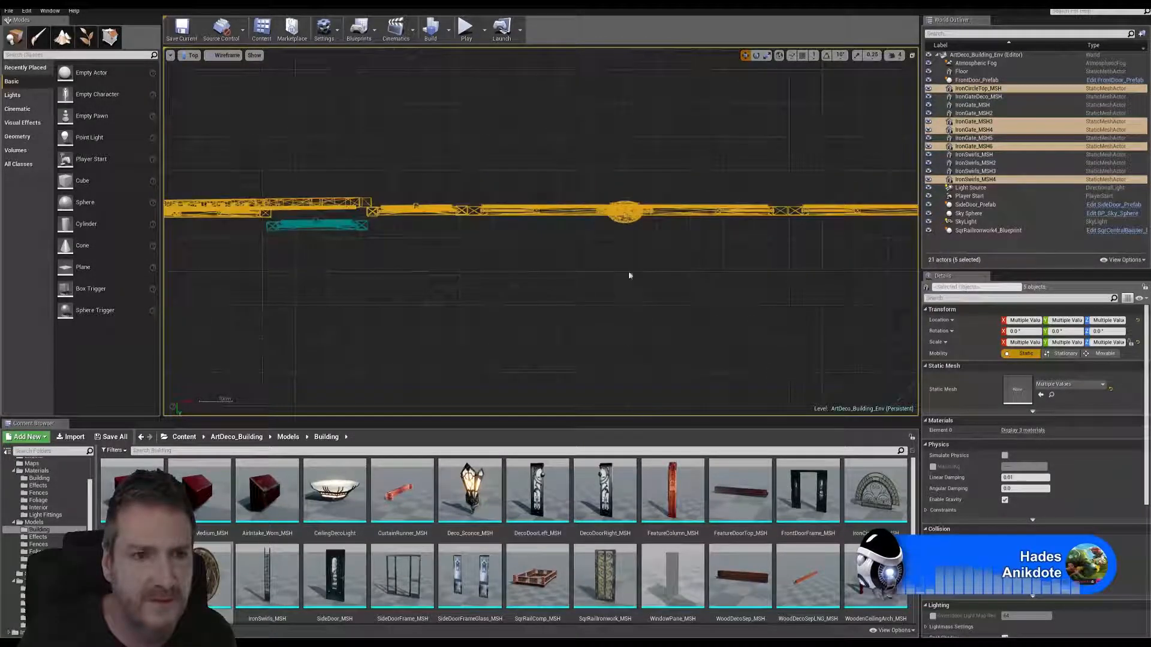
pyautogui.scroll(-2, 630, 278)
pyautogui.scroll(3, 502, 288)
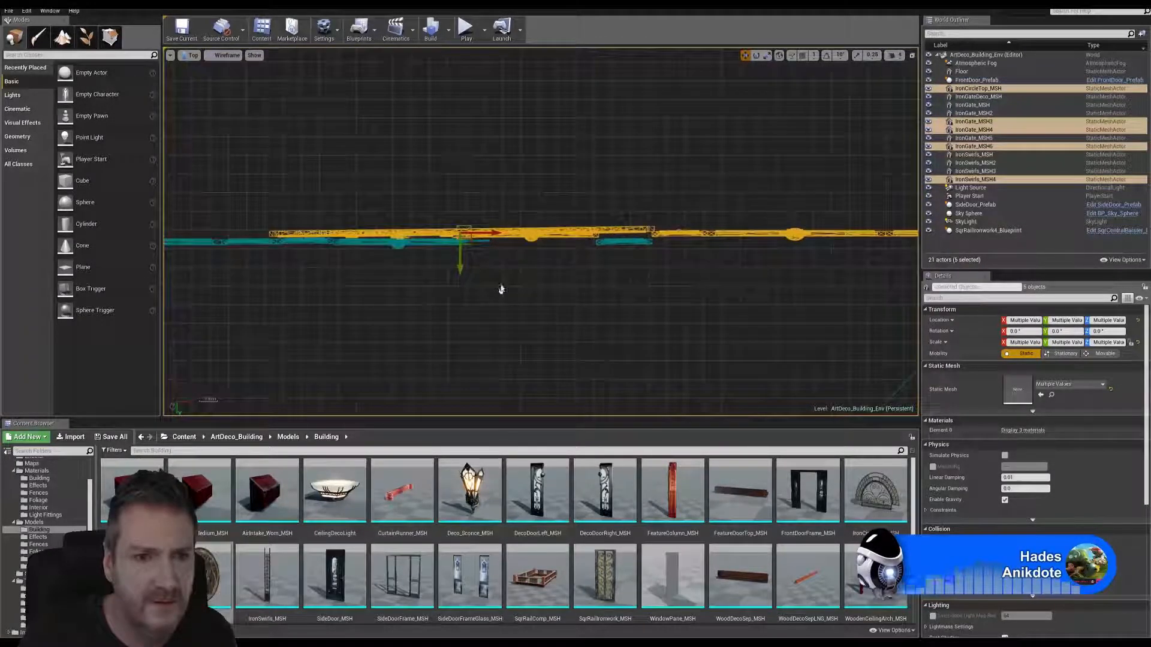
pyautogui.moveTo(442, 245); pyautogui.dragTo(447, 257)
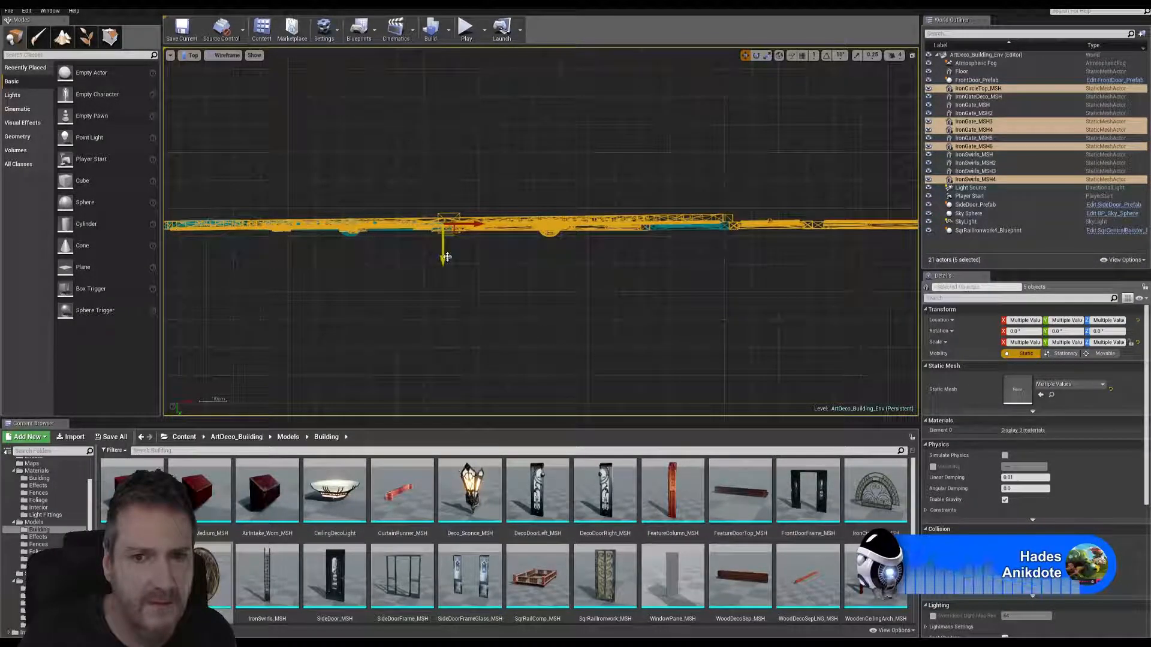
pyautogui.moveTo(560, 276); pyautogui.dragTo(668, 282, button='right')
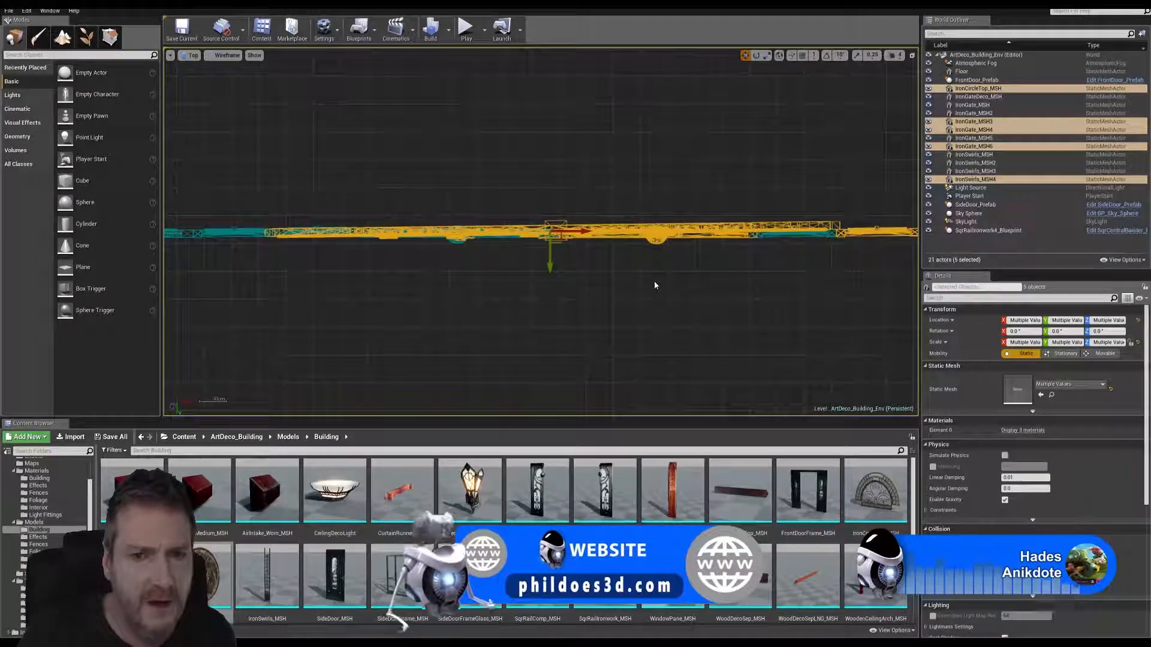
# Rotate only IronCircleTop_MSH about 0.77° around Z in the top view and nudge it along Y into line with the gates.
pyautogui.click(653, 281)
pyautogui.click(783, 223)
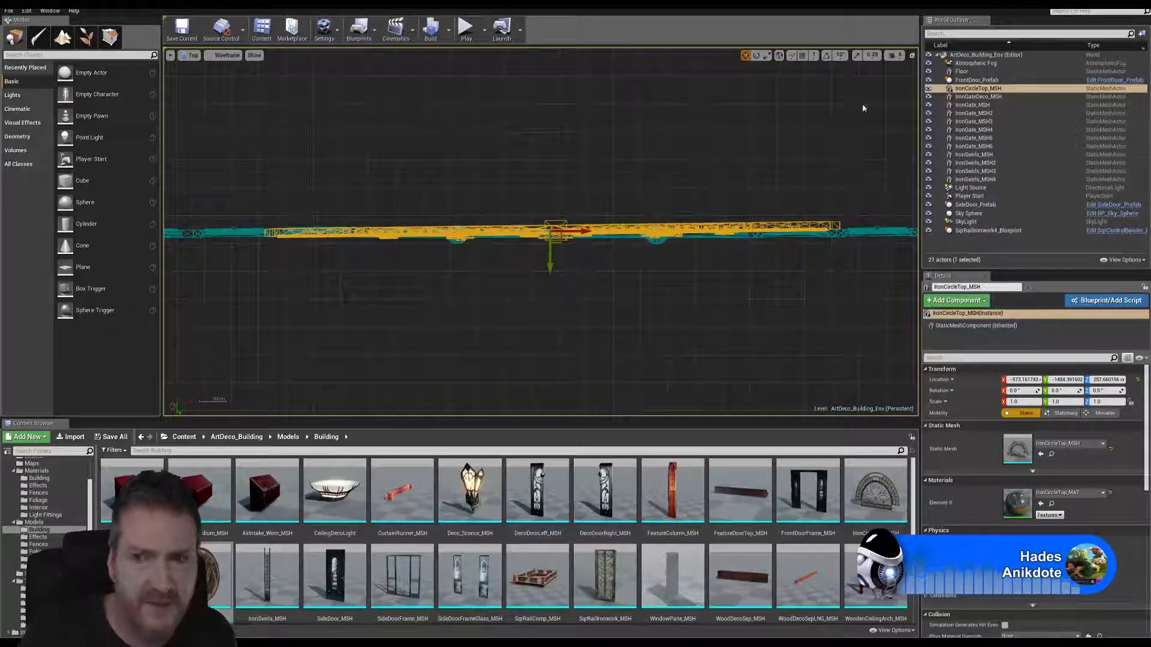
pyautogui.click(913, 55)
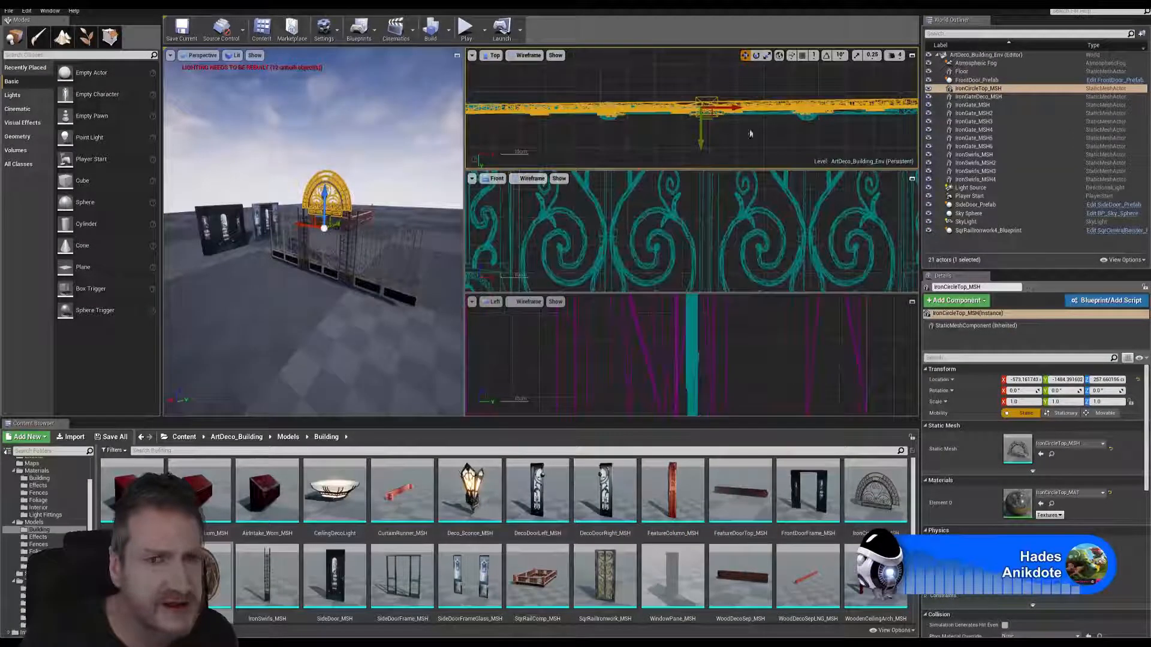
pyautogui.click(912, 55)
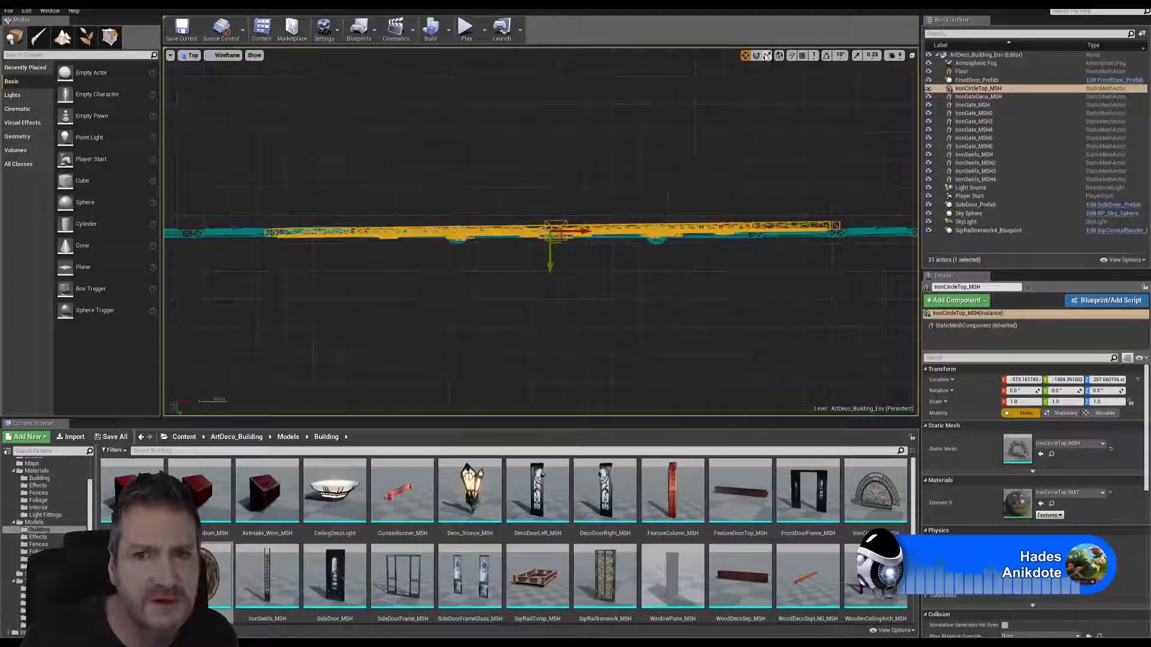
pyautogui.click(755, 55)
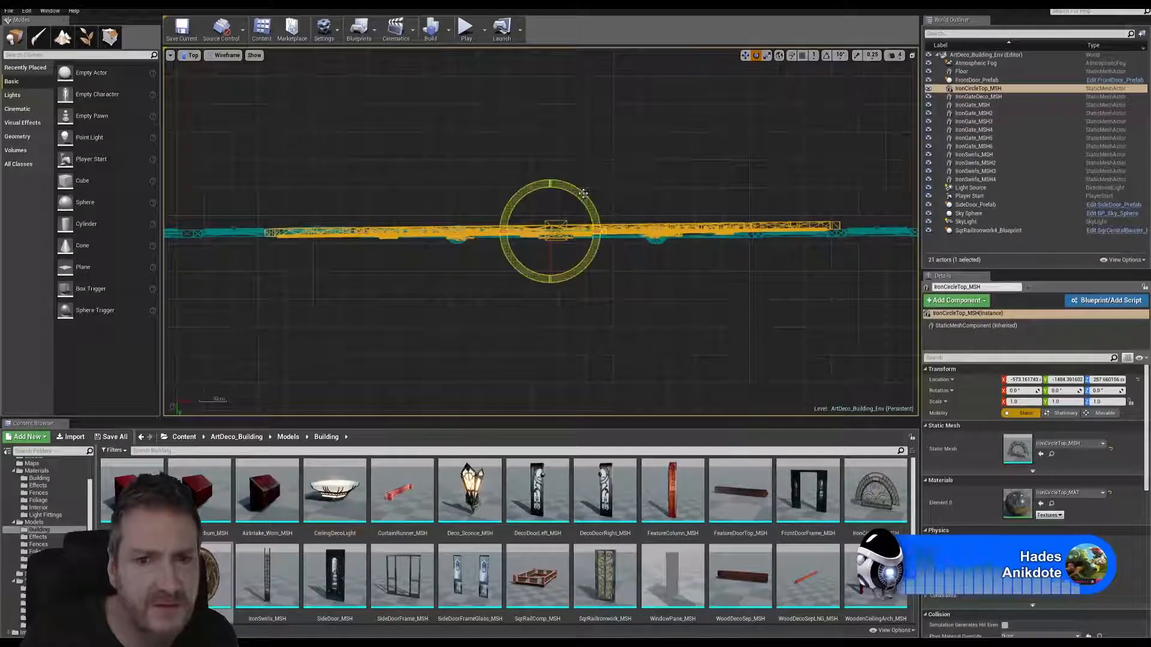
pyautogui.moveTo(585, 194); pyautogui.dragTo(585, 198)
pyautogui.click(745, 55)
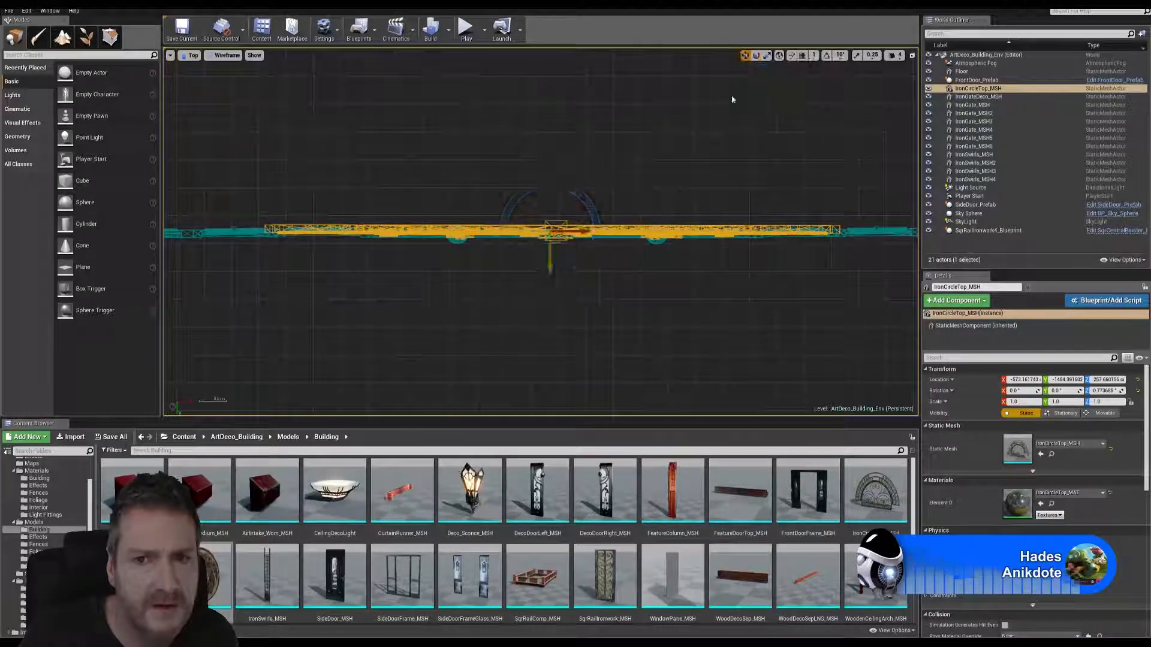
pyautogui.moveTo(550, 259); pyautogui.dragTo(547, 260)
# Add IronGate_MSH, IronGate_MSH2, IronGate_MSH3, IronGate_MSH4, IronSwirls_MSH and IronSwirls_MSH4 to the selection with IronCircleTop_MSH in the top view.
pyautogui.scroll(-5, 519, 301)
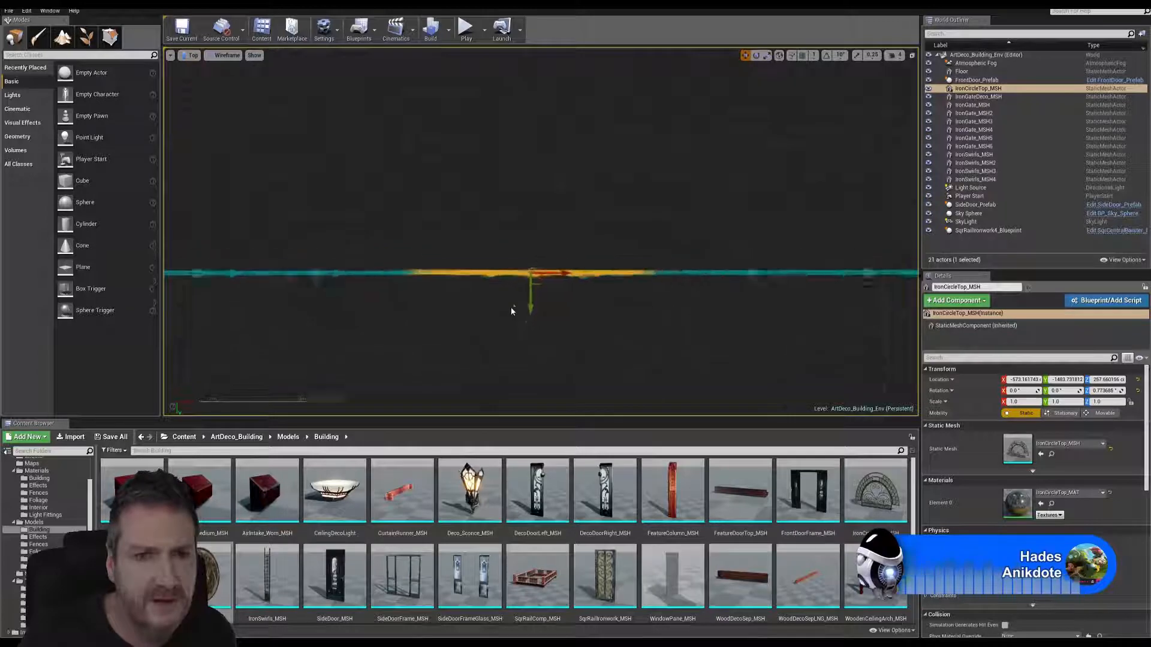
pyautogui.scroll(3, 289, 316)
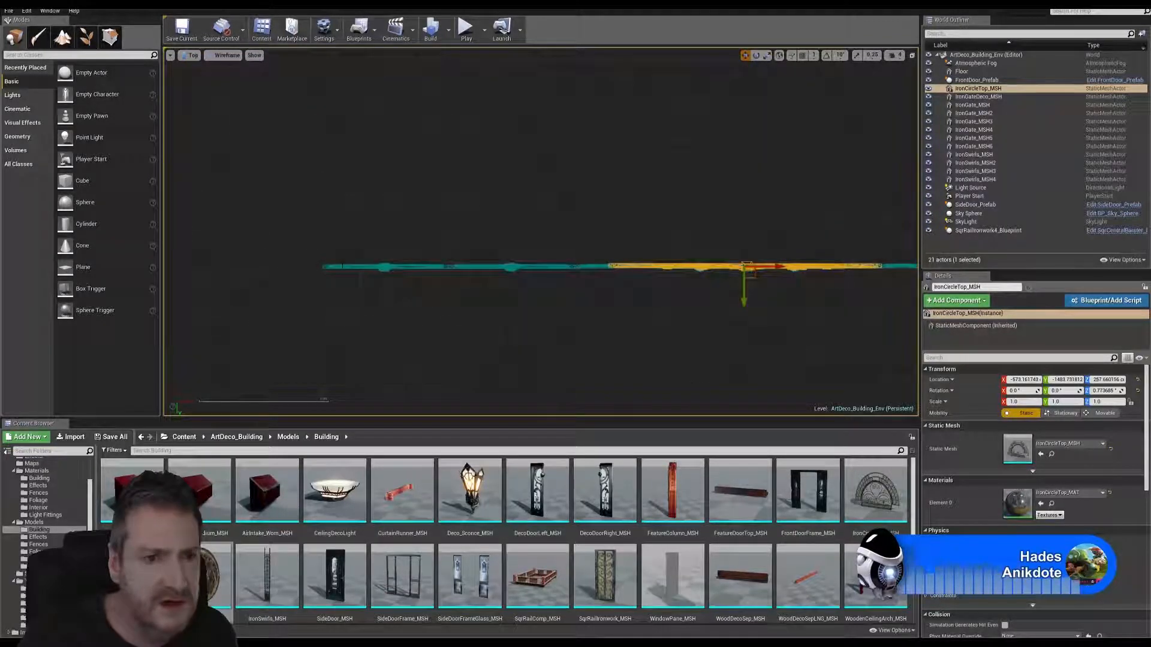
pyautogui.keyDown('ctrl'); pyautogui.click(459, 264); pyautogui.keyUp('ctrl')
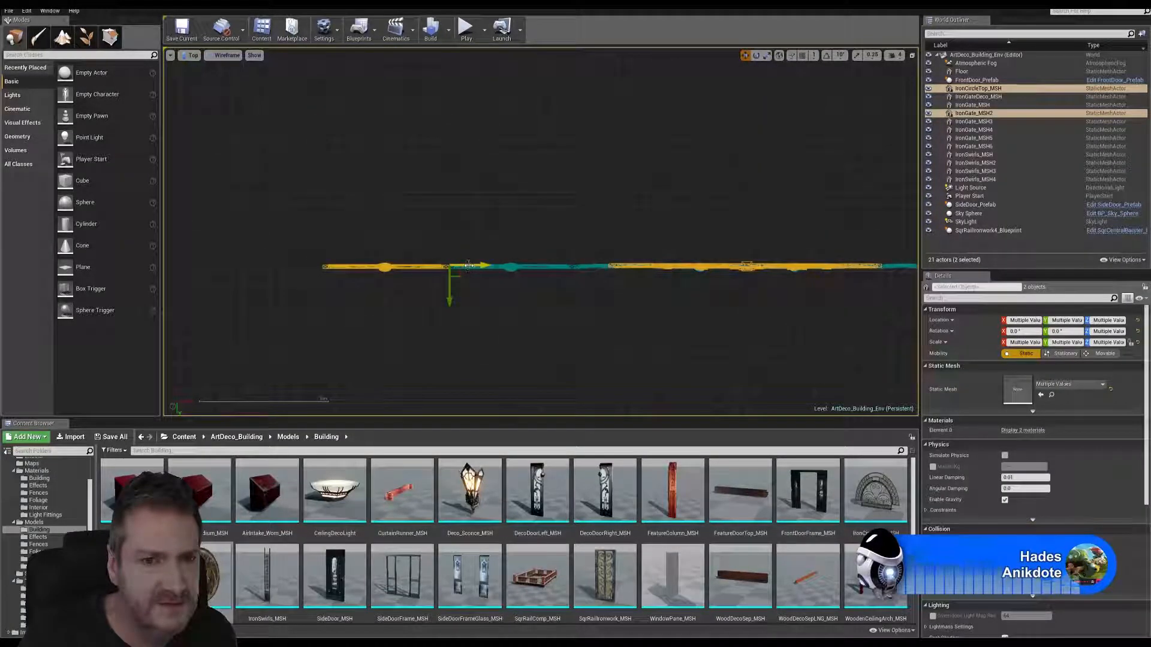
pyautogui.keyDown('ctrl'); pyautogui.click(506, 266); pyautogui.keyUp('ctrl')
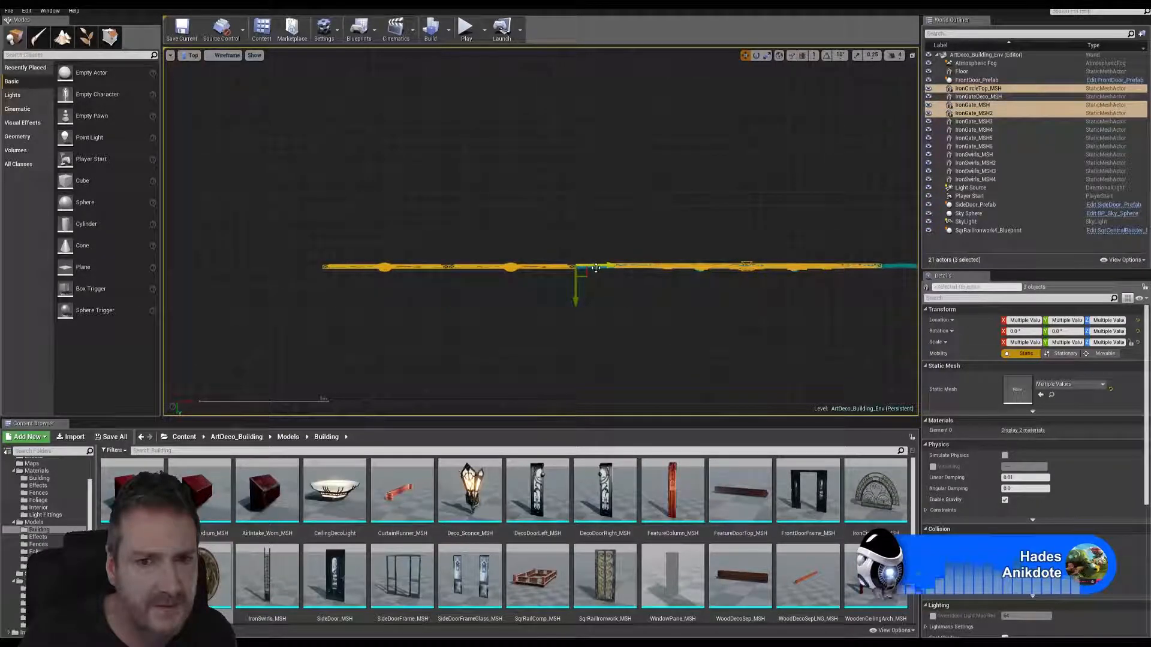
pyautogui.moveTo(748, 302); pyautogui.dragTo(624, 289, button='right')
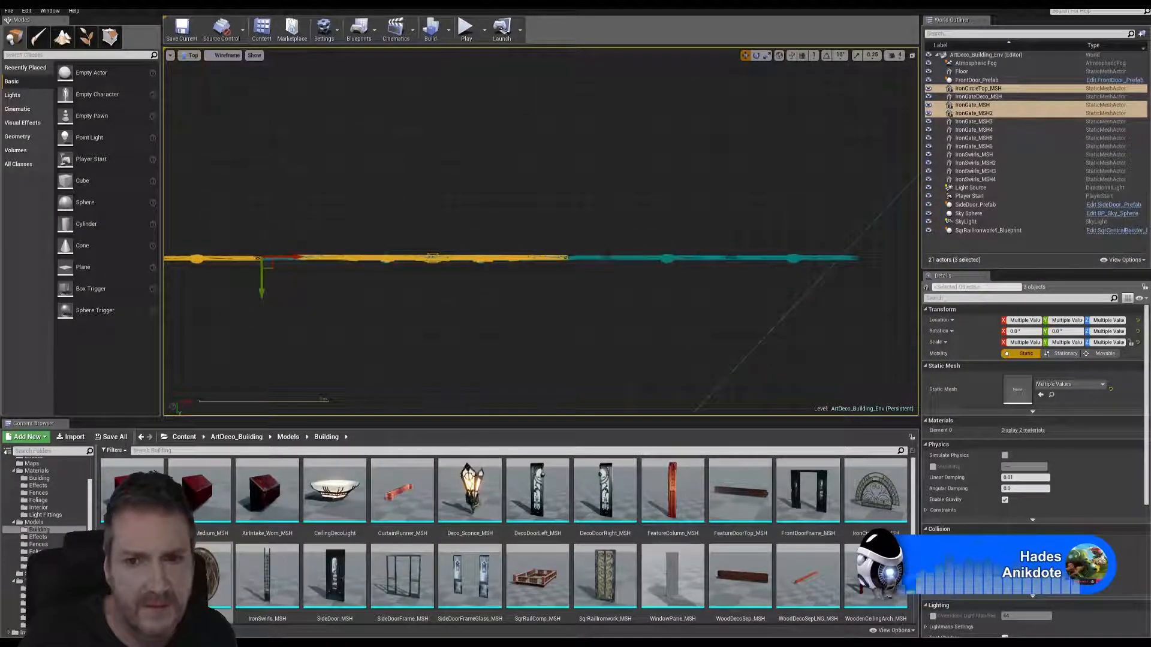
pyautogui.keyDown('ctrl'); pyautogui.click(797, 259); pyautogui.keyUp('ctrl')
pyautogui.keyDown('ctrl'); pyautogui.click(712, 259); pyautogui.keyUp('ctrl')
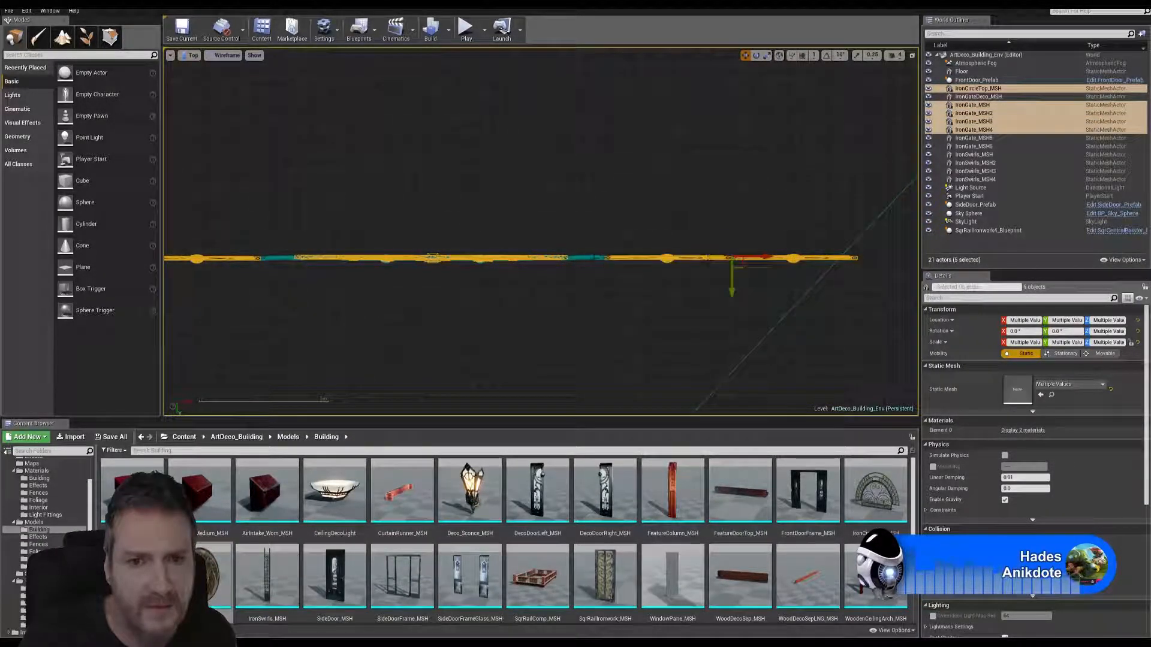
pyautogui.keyDown('ctrl'); pyautogui.click(594, 259); pyautogui.keyUp('ctrl')
pyautogui.moveTo(429, 280); pyautogui.dragTo(591, 285, button='right')
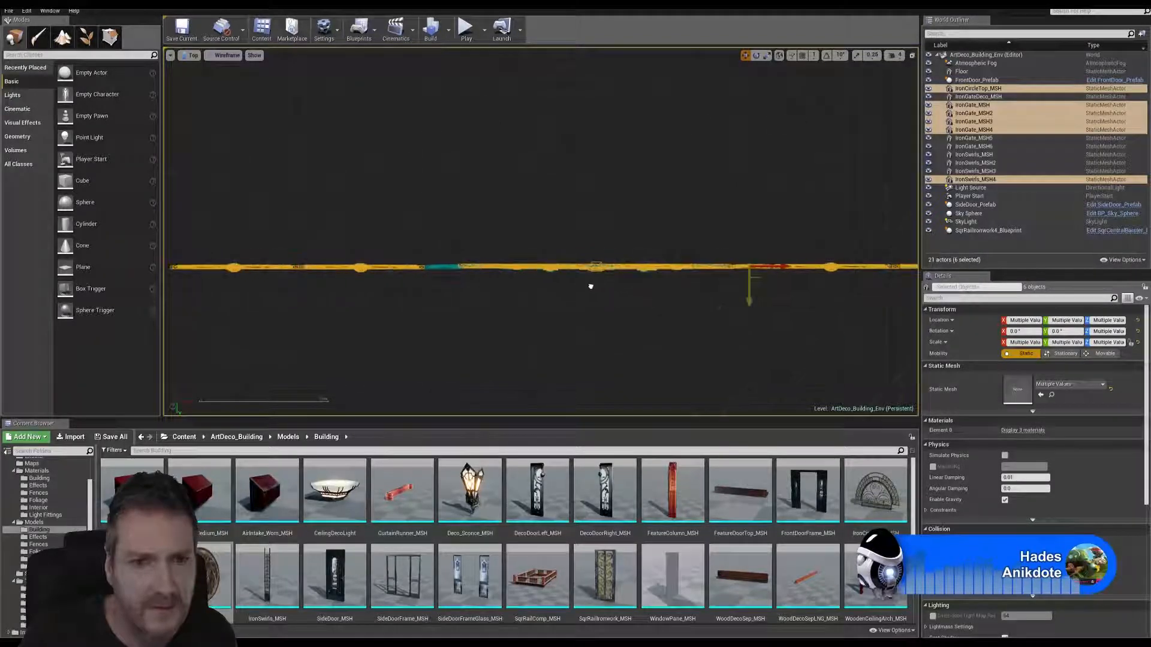
pyautogui.keyDown('ctrl'); pyautogui.click(443, 270); pyautogui.keyUp('ctrl')
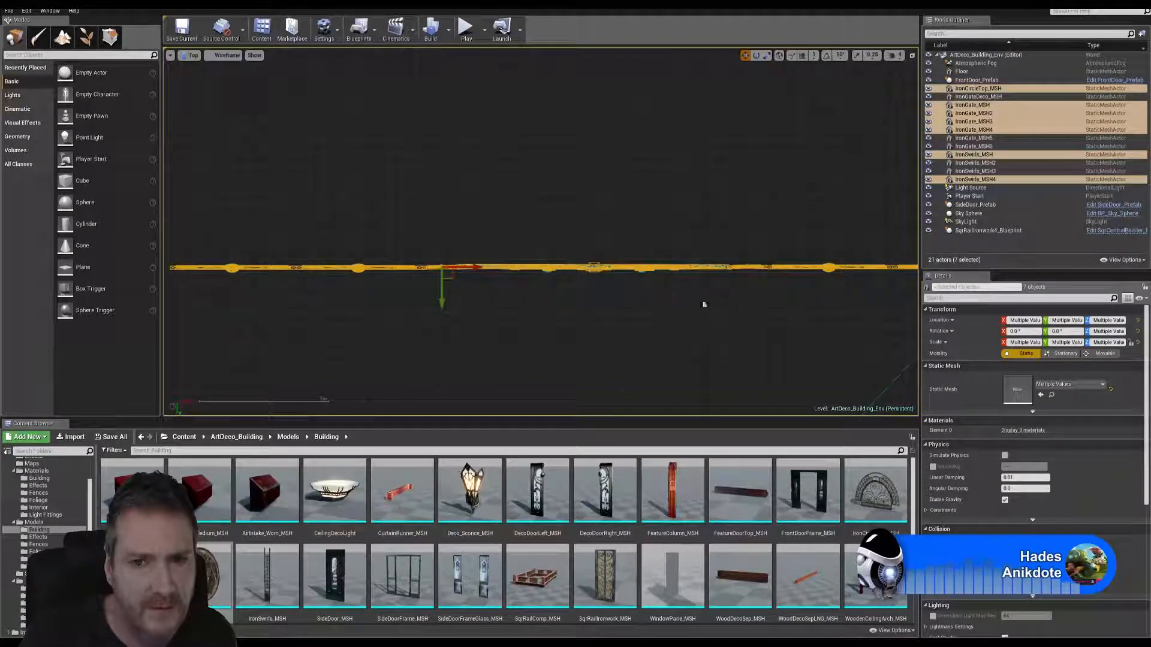
# Return to the full perspective view and add IronGate_MSH5, IronGate_MSH6, IronSwirls_MSH2, IronSwirls_MSH3 and IronGateDeco_MSH to the selection.
pyautogui.click(912, 57)
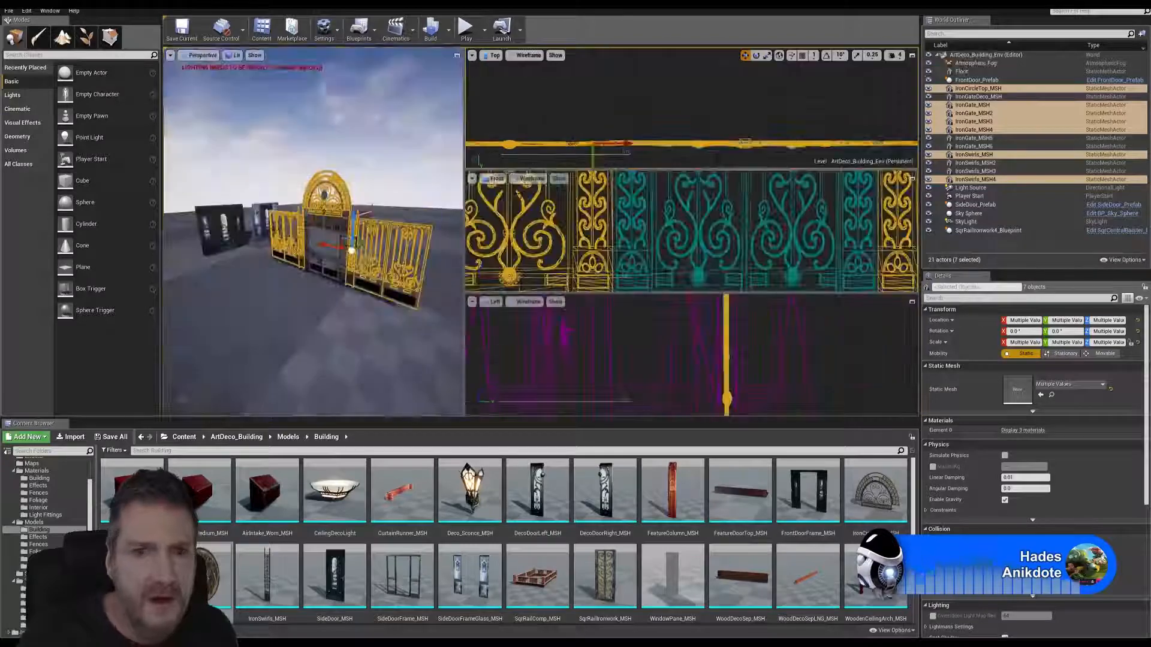
pyautogui.click(457, 55)
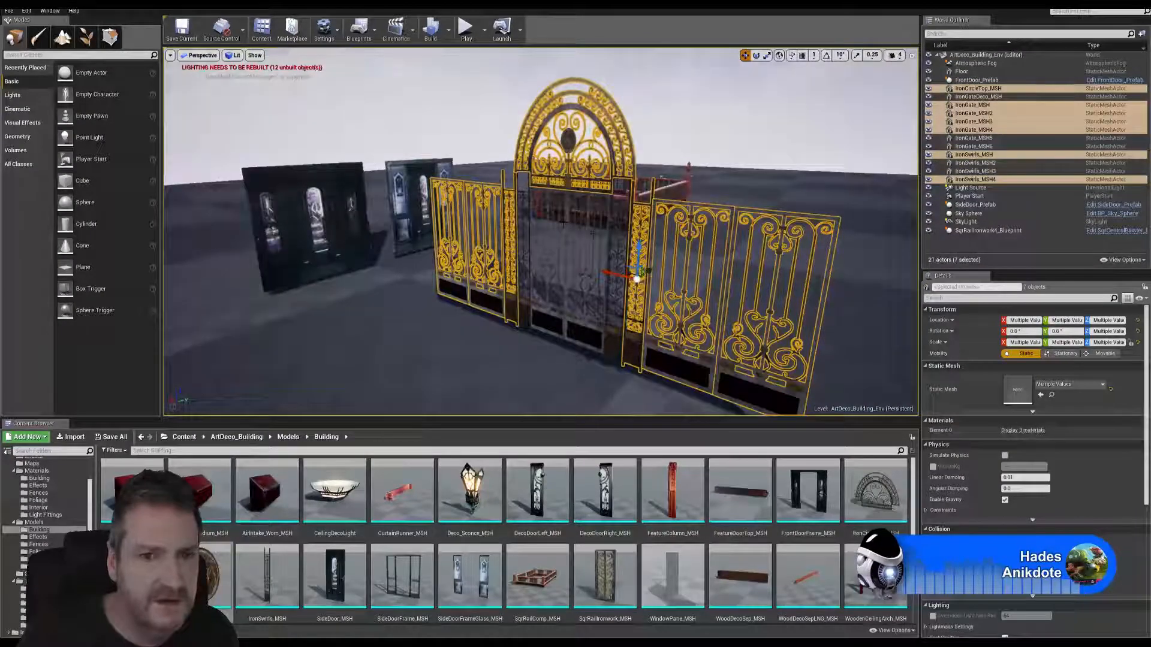
pyautogui.moveTo(564, 224); pyautogui.dragTo(467, 234, button='right')
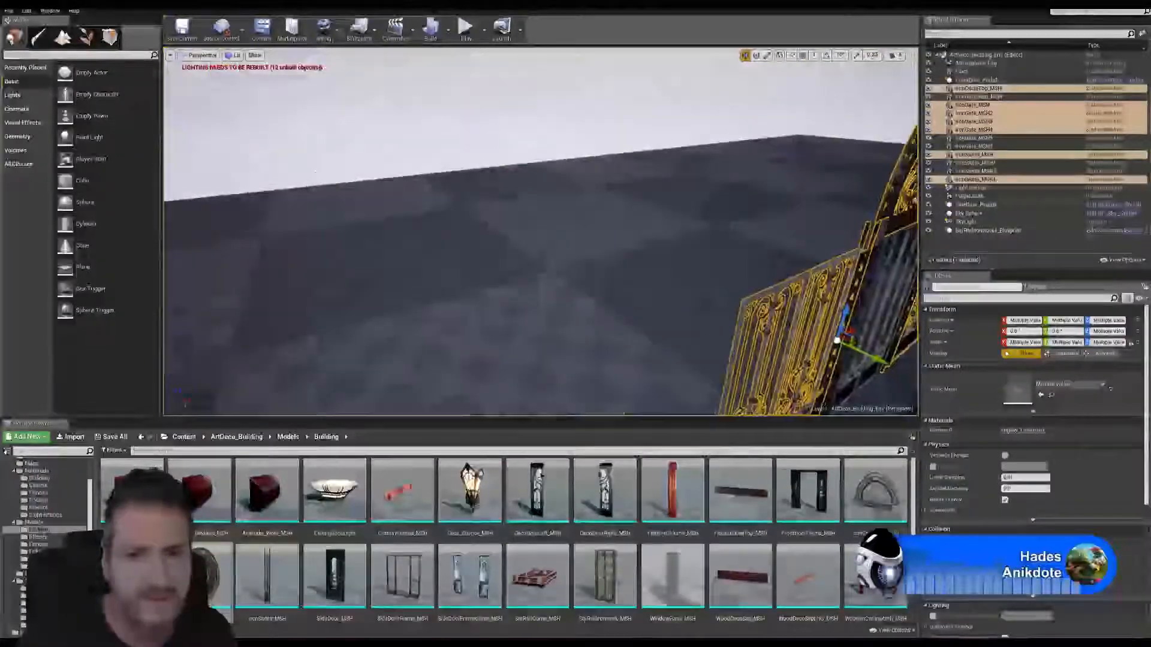
pyautogui.moveTo(661, 144)
pyautogui.mouseDown(button='right')
pyautogui.moveTo(605, 153)
pyautogui.moveTo(661, 144)
pyautogui.mouseUp(button='right')
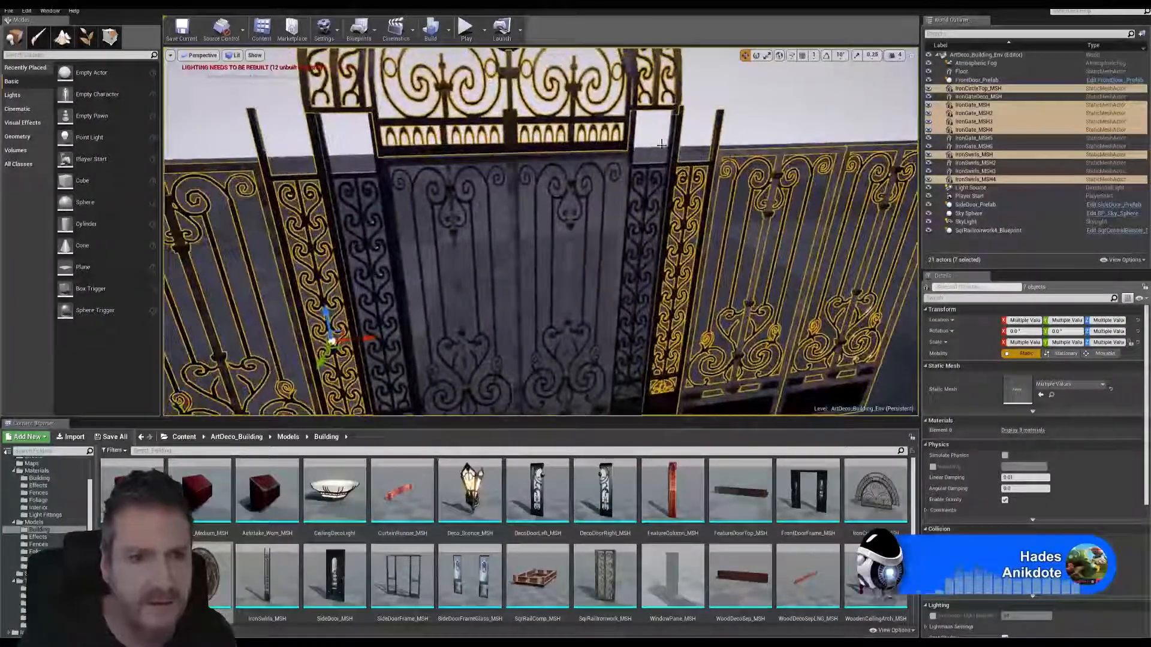
pyautogui.keyDown('ctrl'); pyautogui.click(455, 270); pyautogui.keyUp('ctrl')
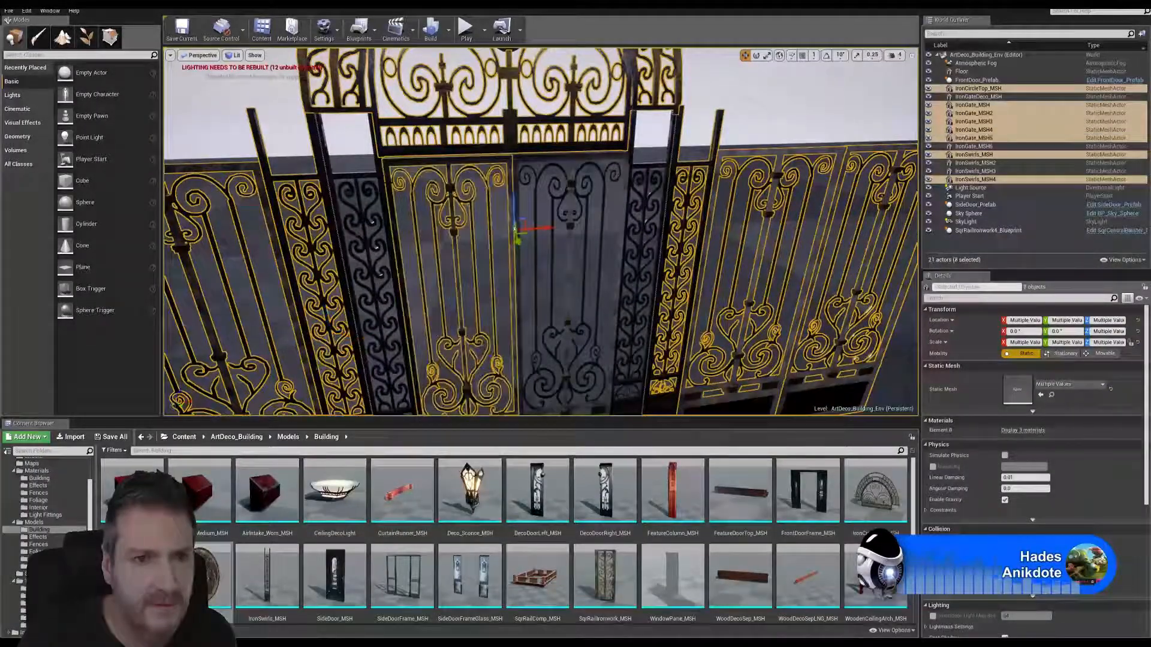
pyautogui.keyDown('ctrl'); pyautogui.click(381, 335); pyautogui.keyUp('ctrl')
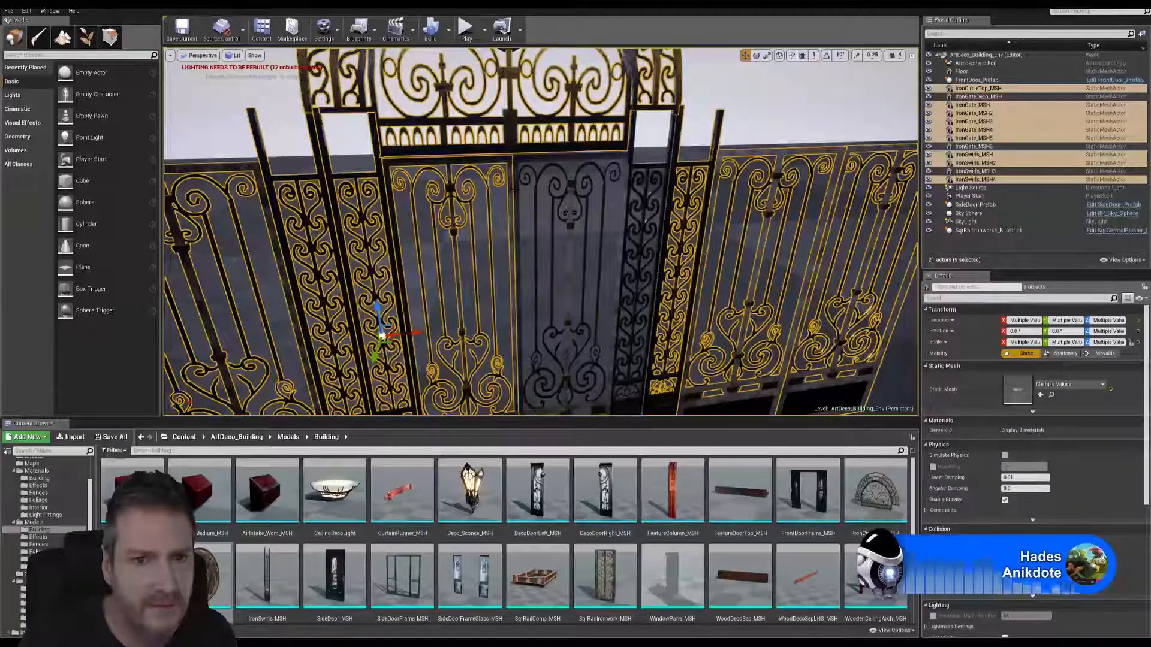
pyautogui.keyDown('ctrl'); pyautogui.click(533, 363); pyautogui.keyUp('ctrl')
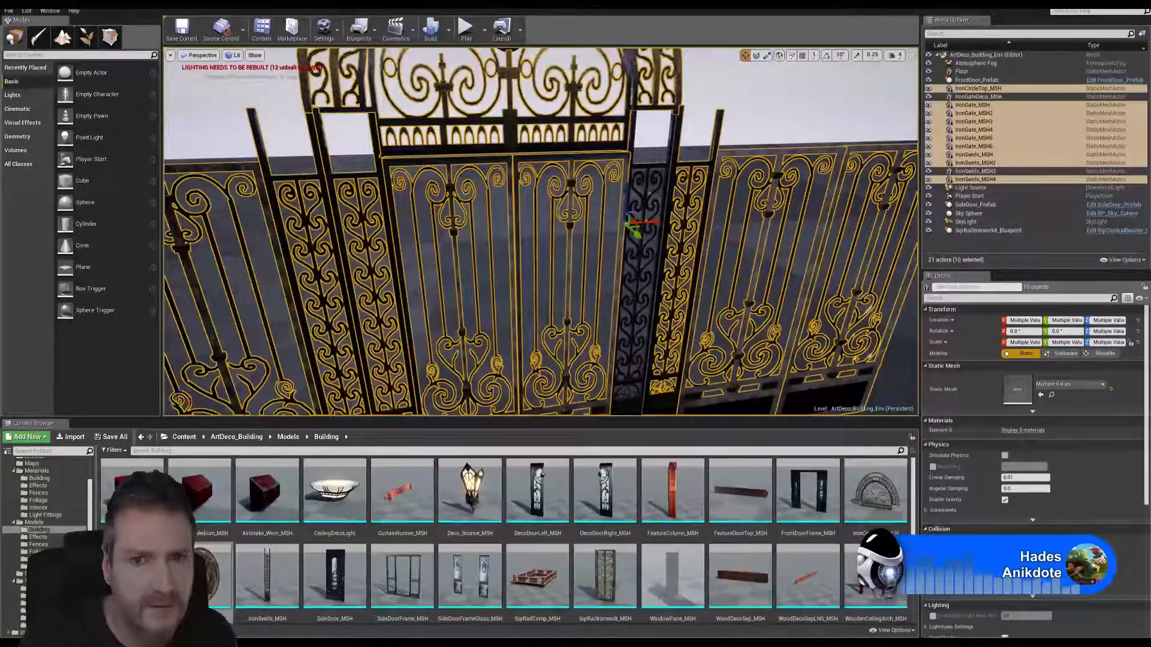
pyautogui.keyDown('ctrl'); pyautogui.click(652, 161); pyautogui.keyUp('ctrl')
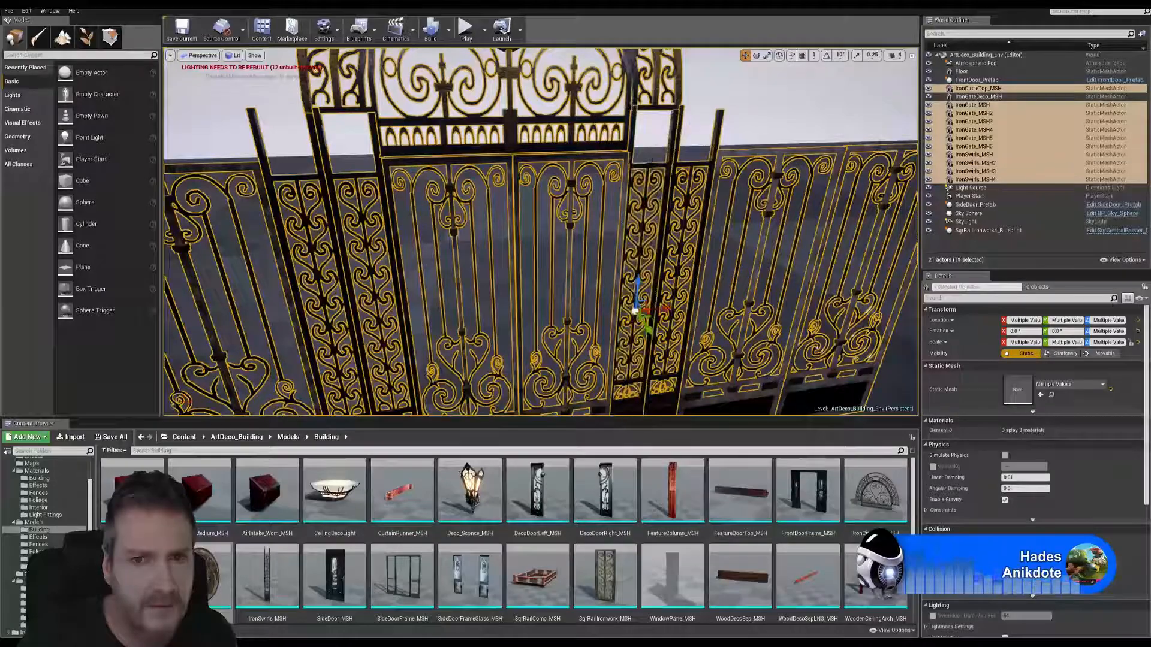
pyautogui.press('f')
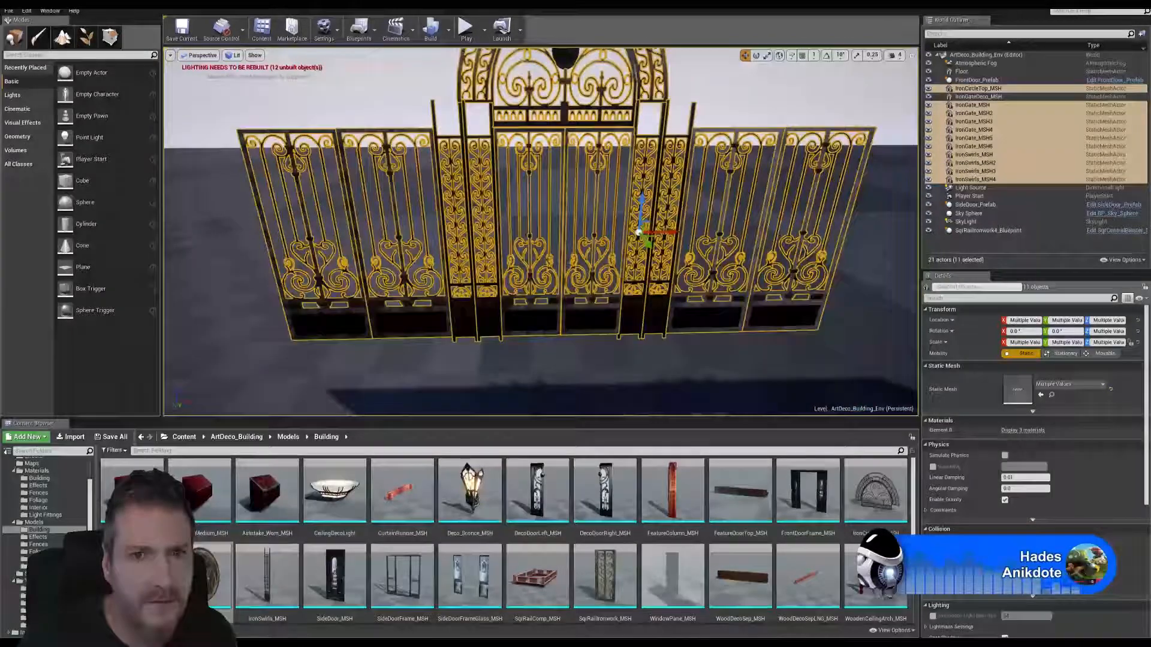
pyautogui.keyDown('ctrl'); pyautogui.click(576, 120); pyautogui.keyUp('ctrl')
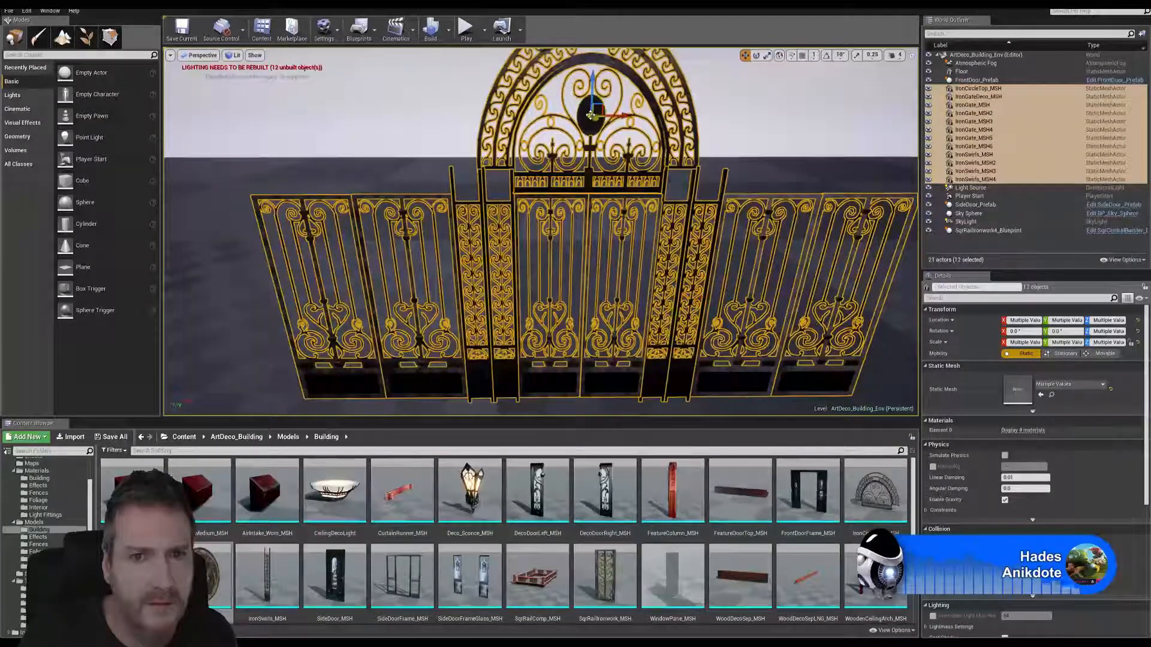
# Convert the selected ironwork pieces into a Blueprint class named Iron_Gate_Prefab in ArtDeco_Building/Blueprints, and close its editor after a look.
pyautogui.press('f')
pyautogui.moveTo(540, 240); pyautogui.dragTo(601, 207, button='right')
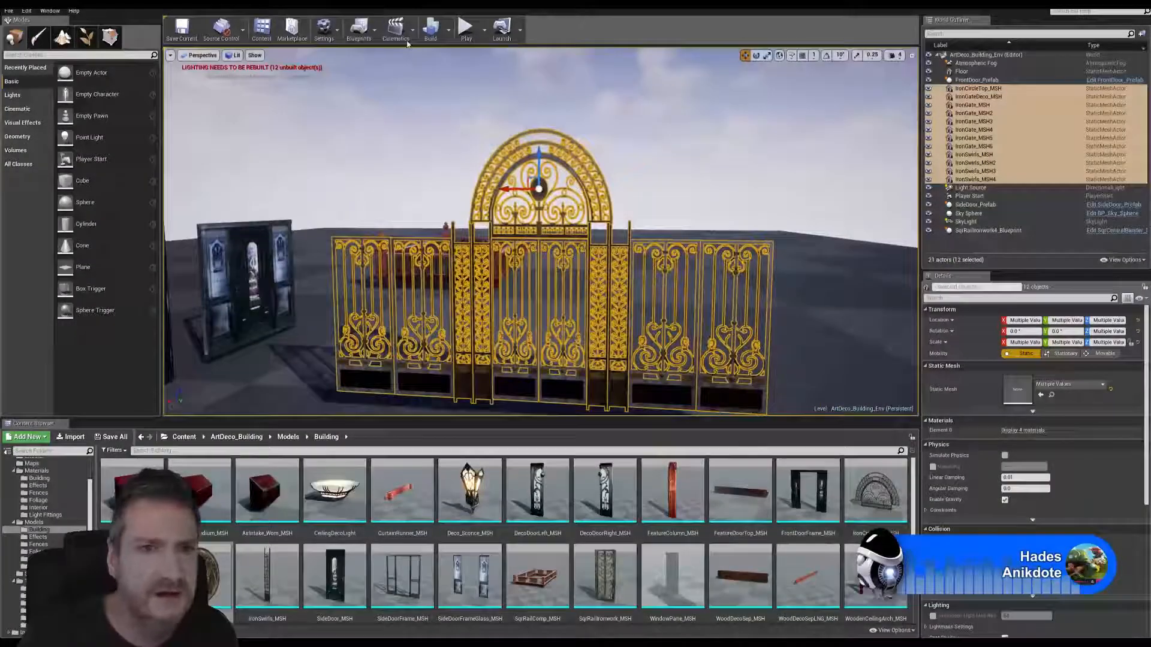
pyautogui.click(358, 29)
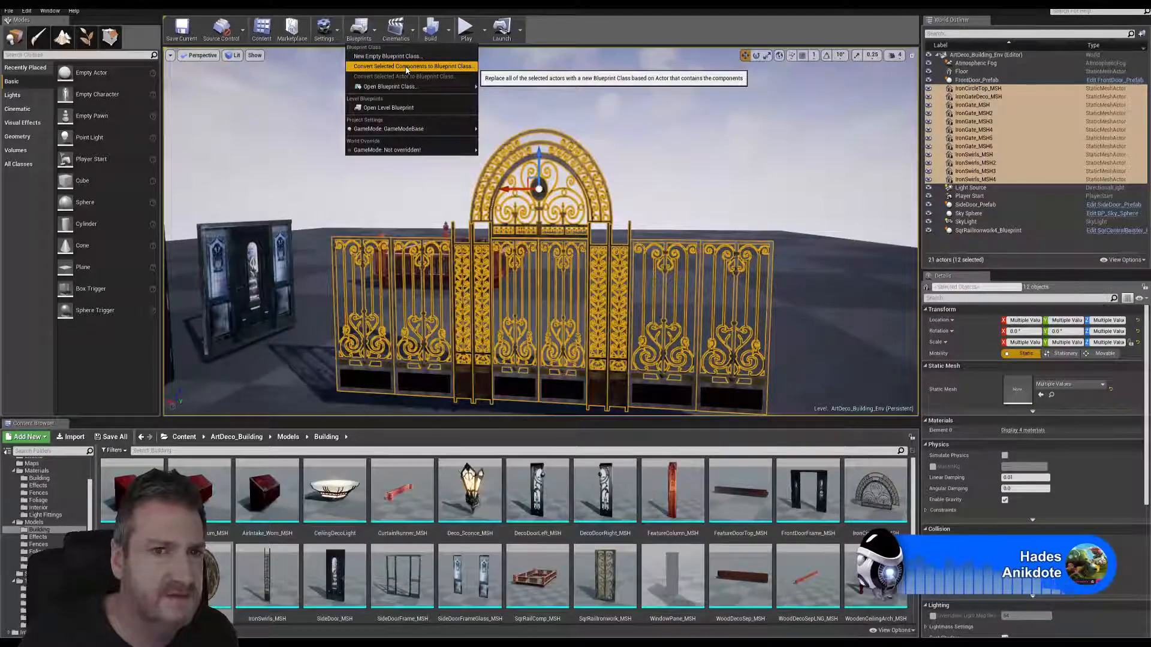
pyautogui.click(406, 67)
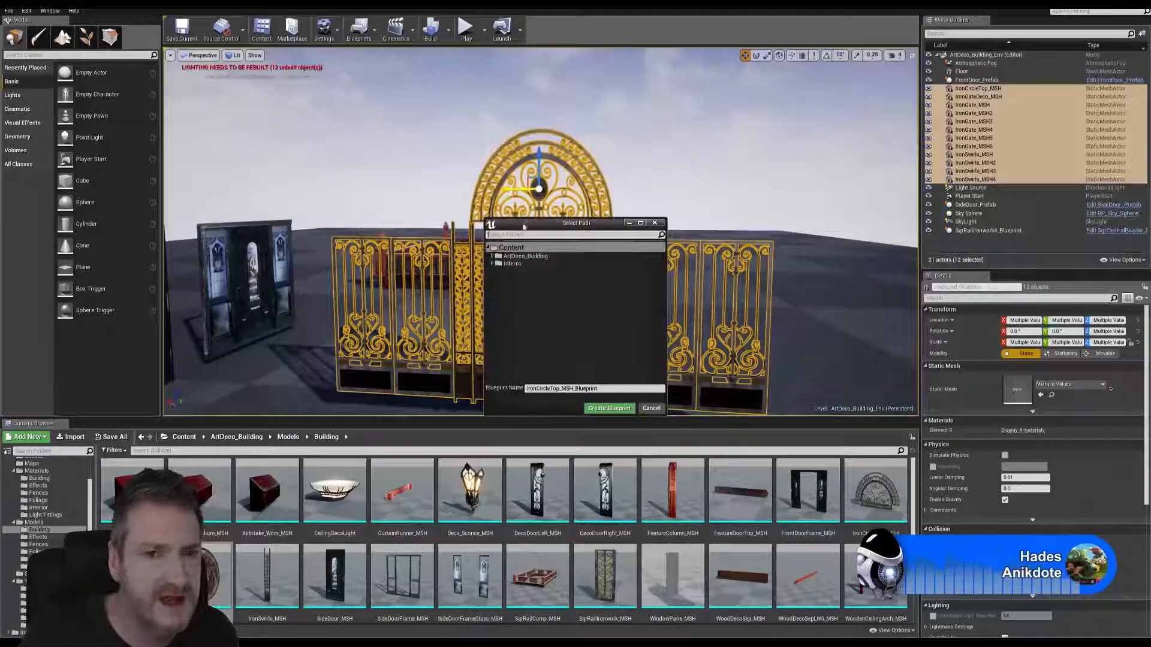
pyautogui.click(493, 256)
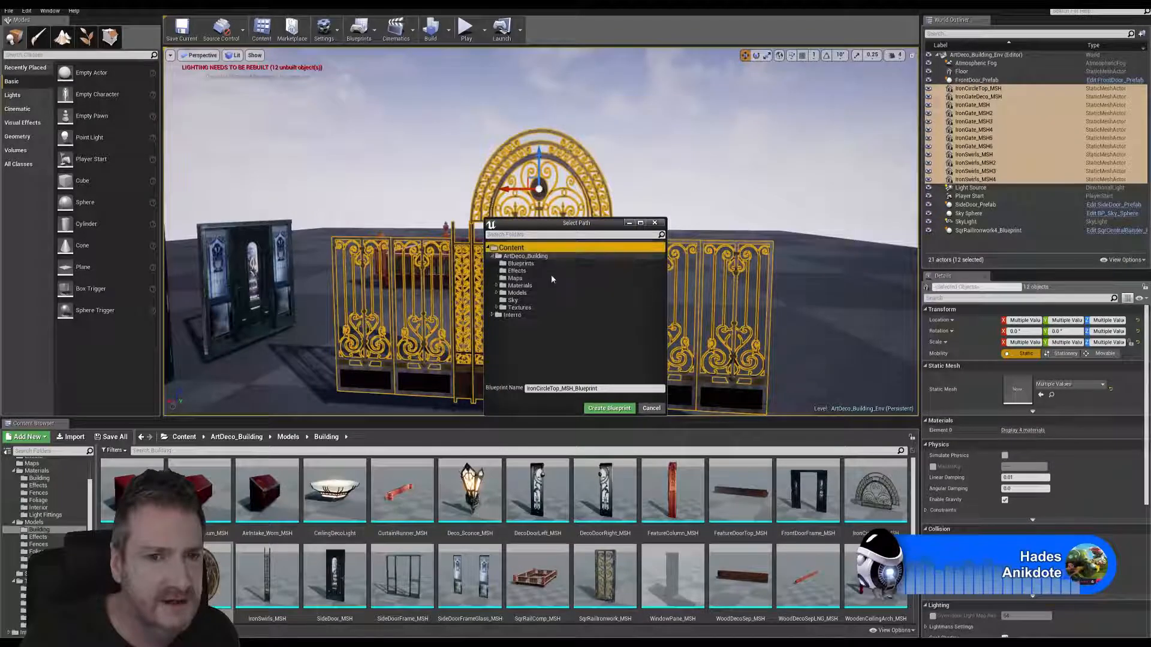
pyautogui.click(520, 264)
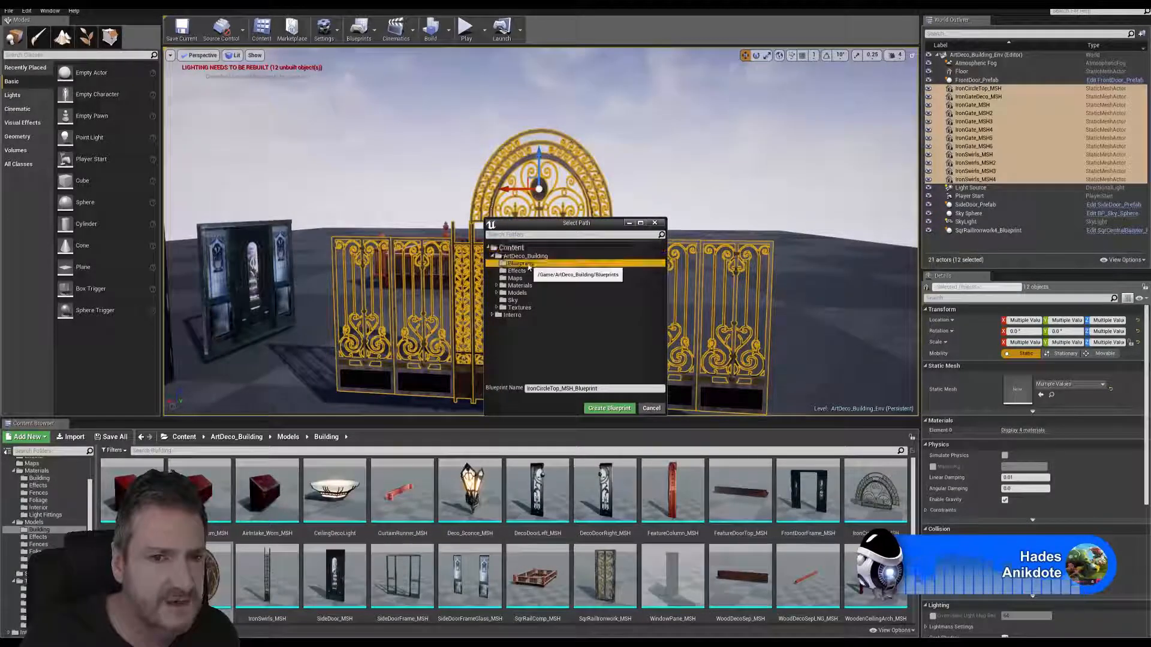
pyautogui.click(602, 388)
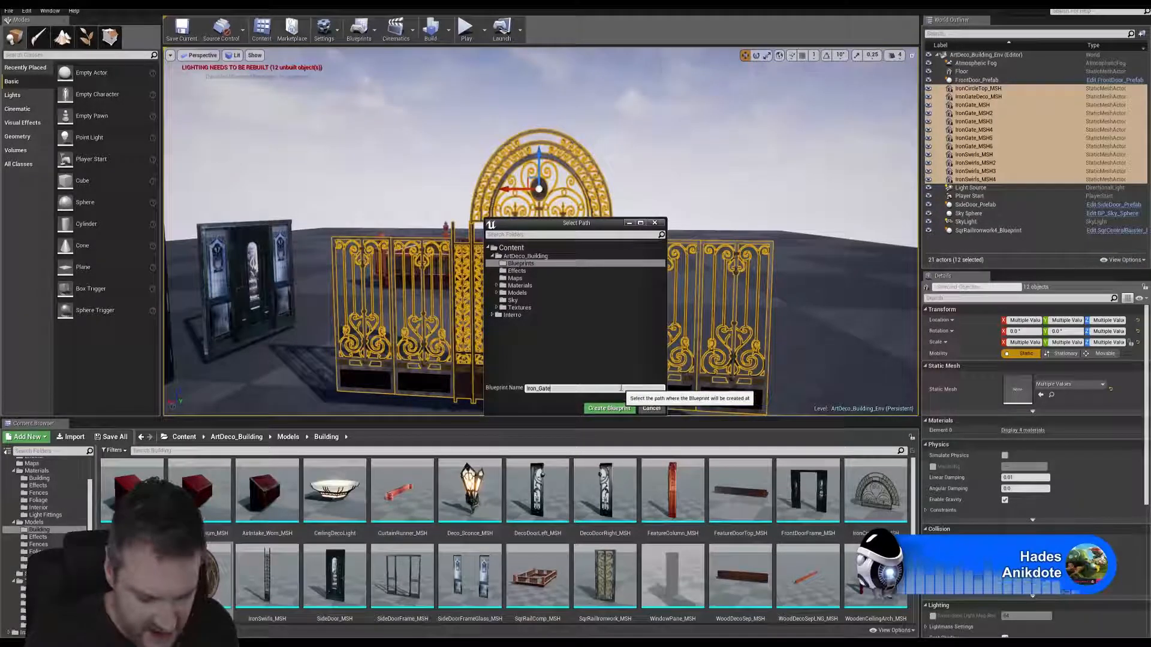
pyautogui.write('_Prefab')
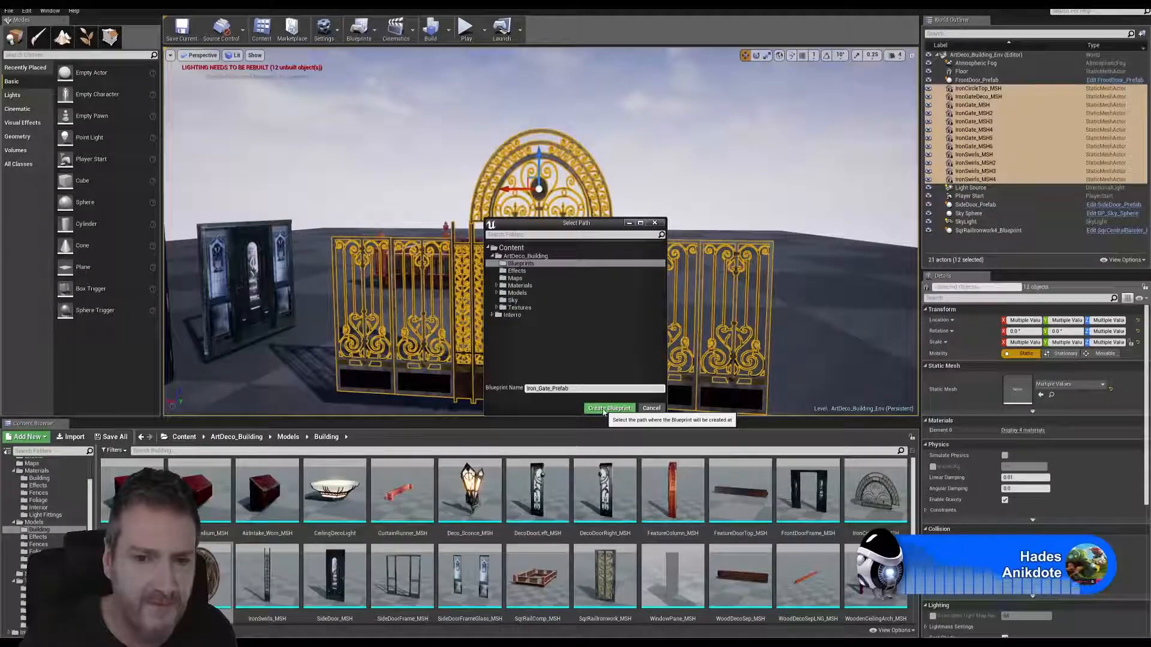
pyautogui.click(605, 408)
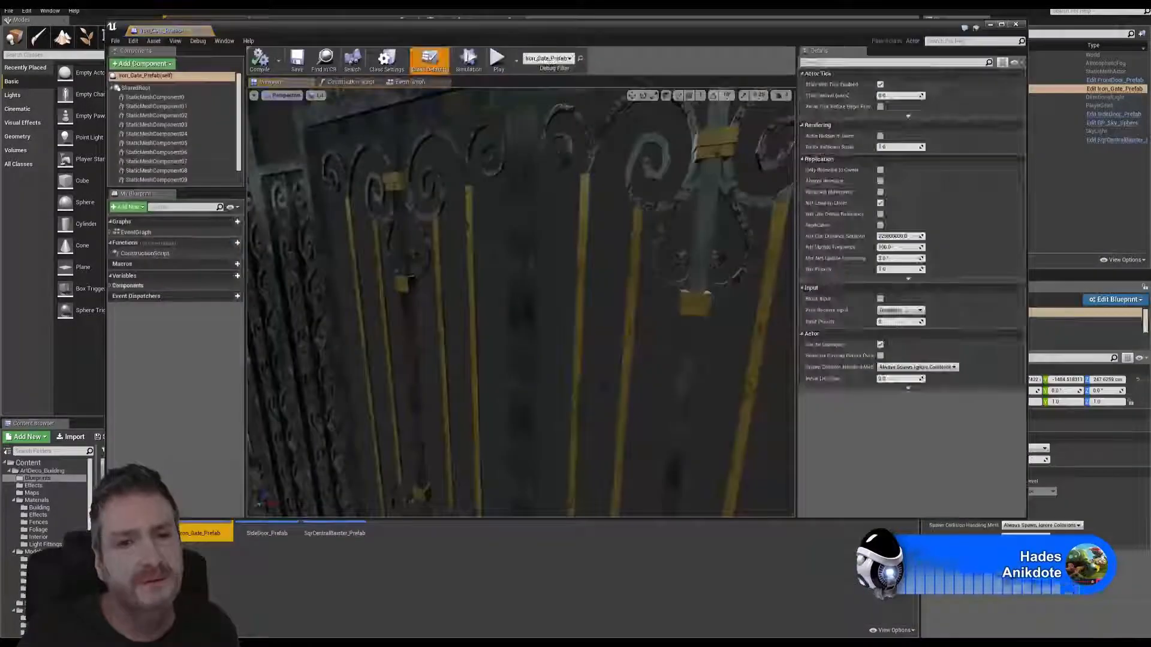
pyautogui.moveTo(520, 302); pyautogui.dragTo(557, 281, button='right')
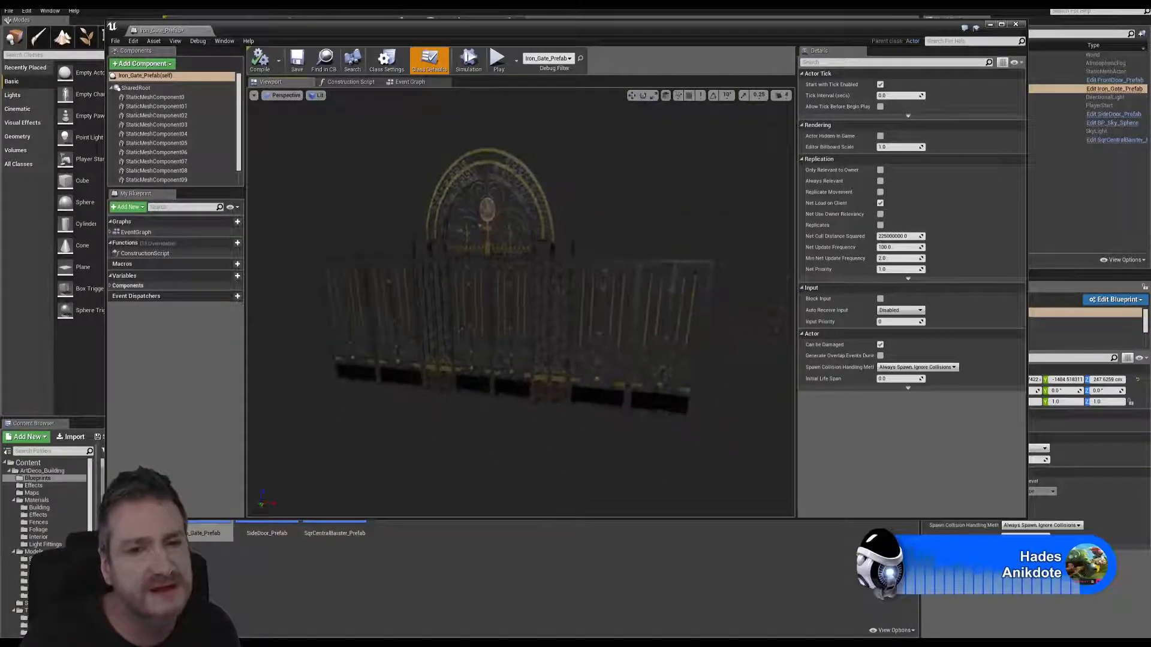
pyautogui.click(1016, 25)
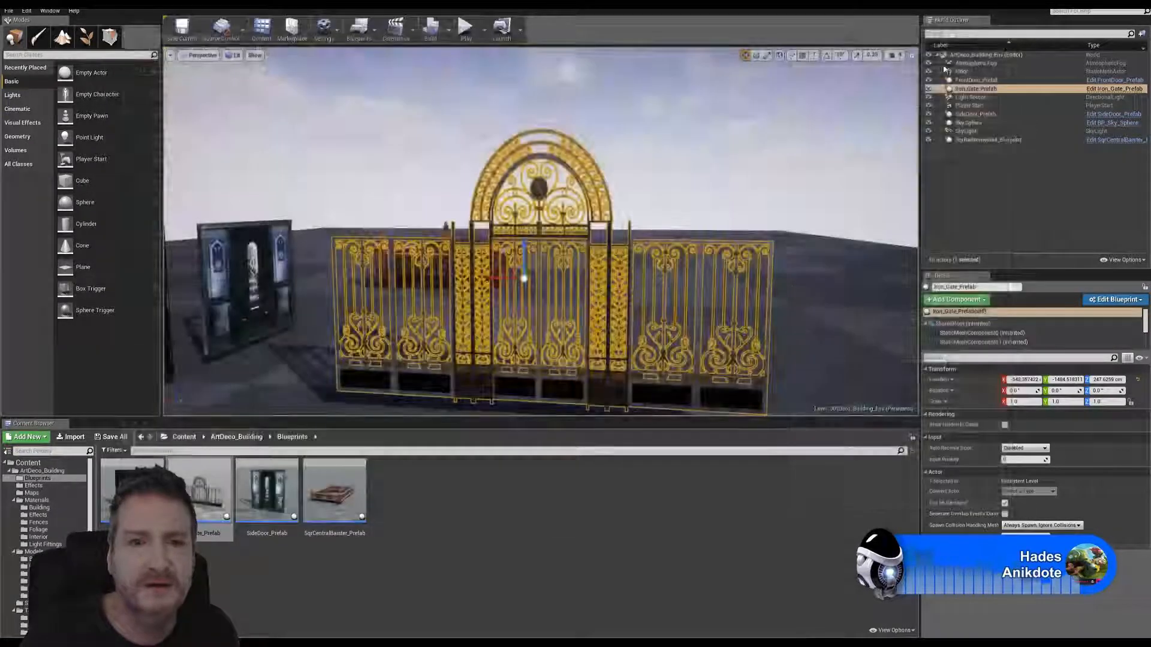
# Enable grid, rotation and scale snapping, rotate Iron_Gate_Prefab to -90° around Z, and deselect it.
pyautogui.moveTo(722, 163); pyautogui.dragTo(897, 102, button='right')
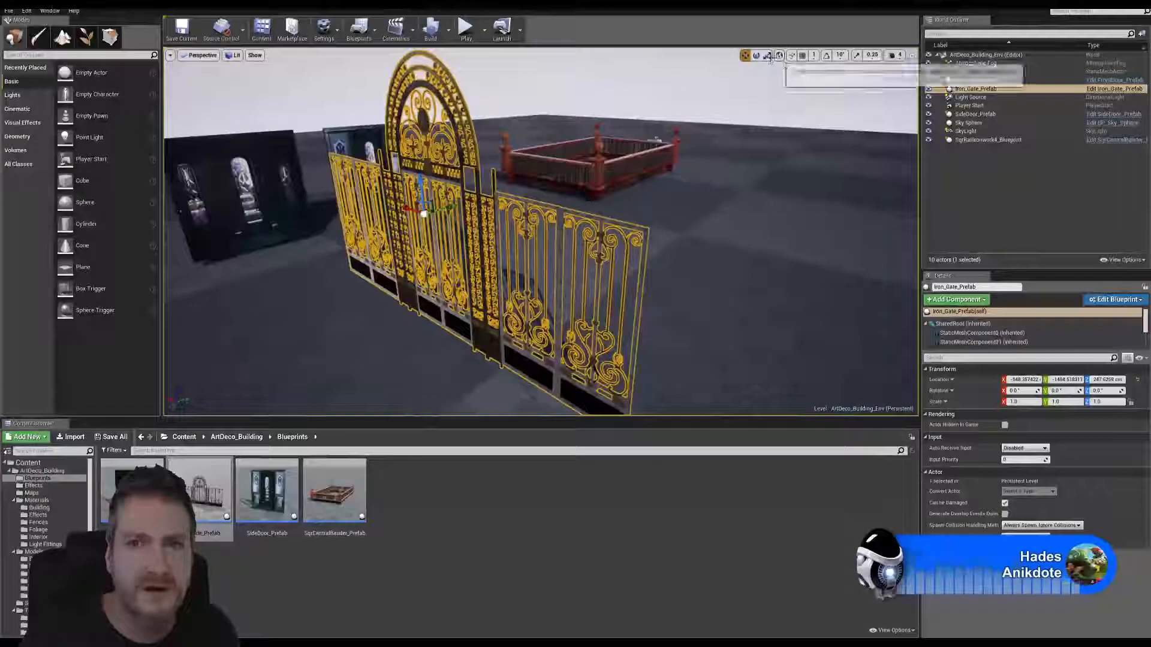
pyautogui.click(756, 55)
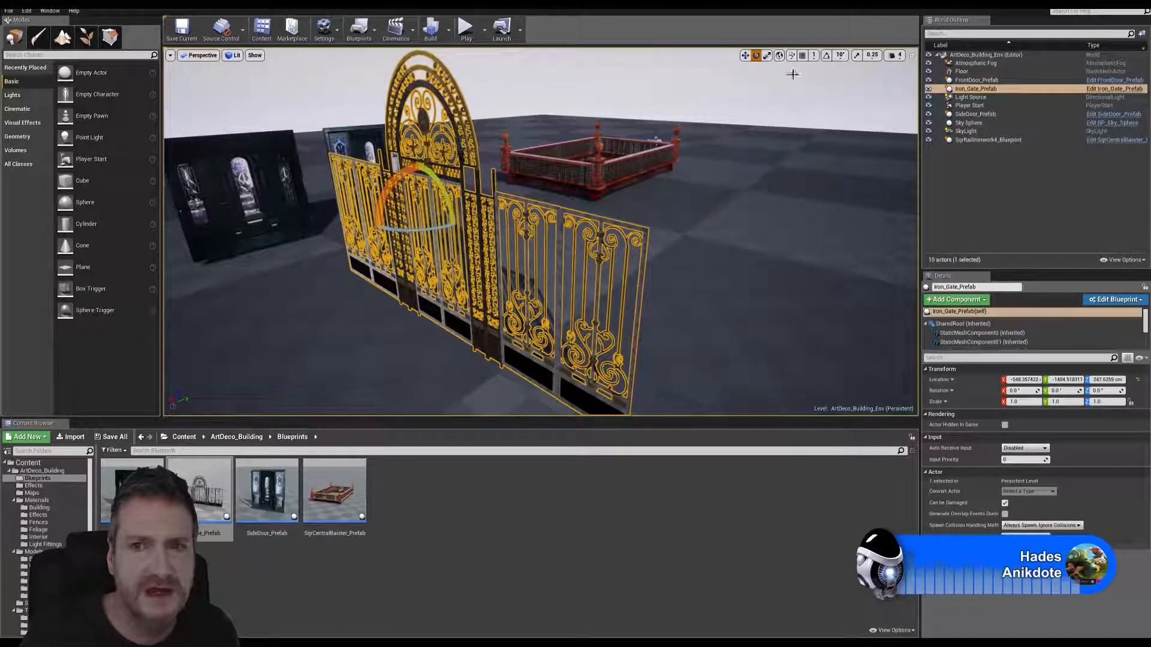
pyautogui.click(827, 57)
pyautogui.click(857, 57)
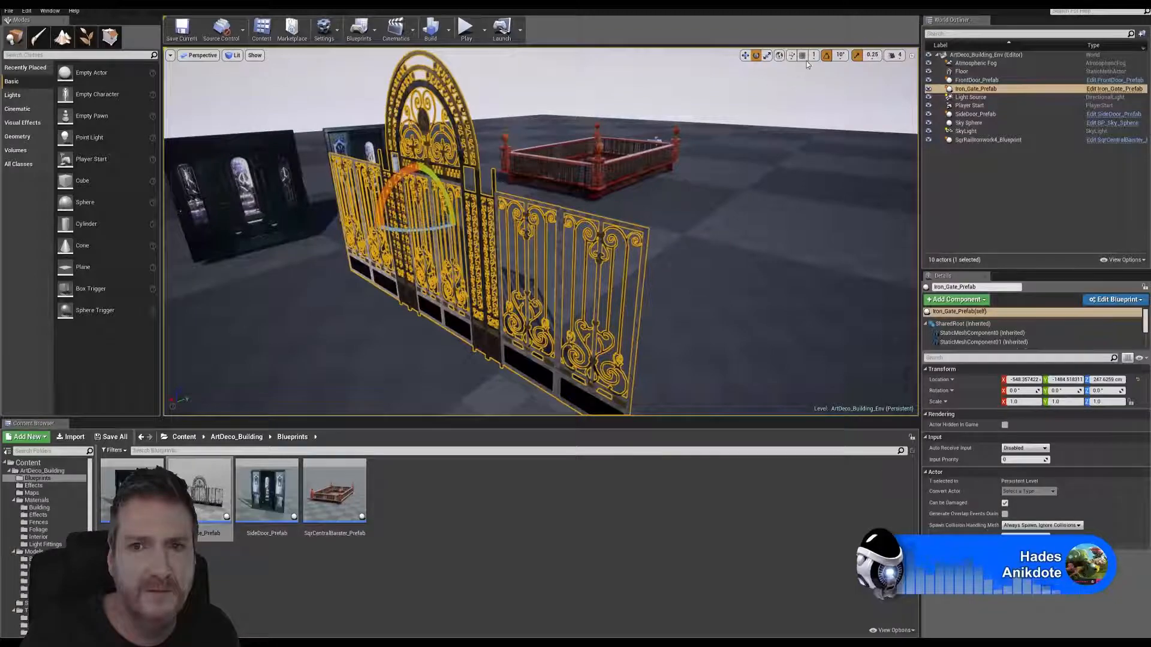
pyautogui.click(803, 56)
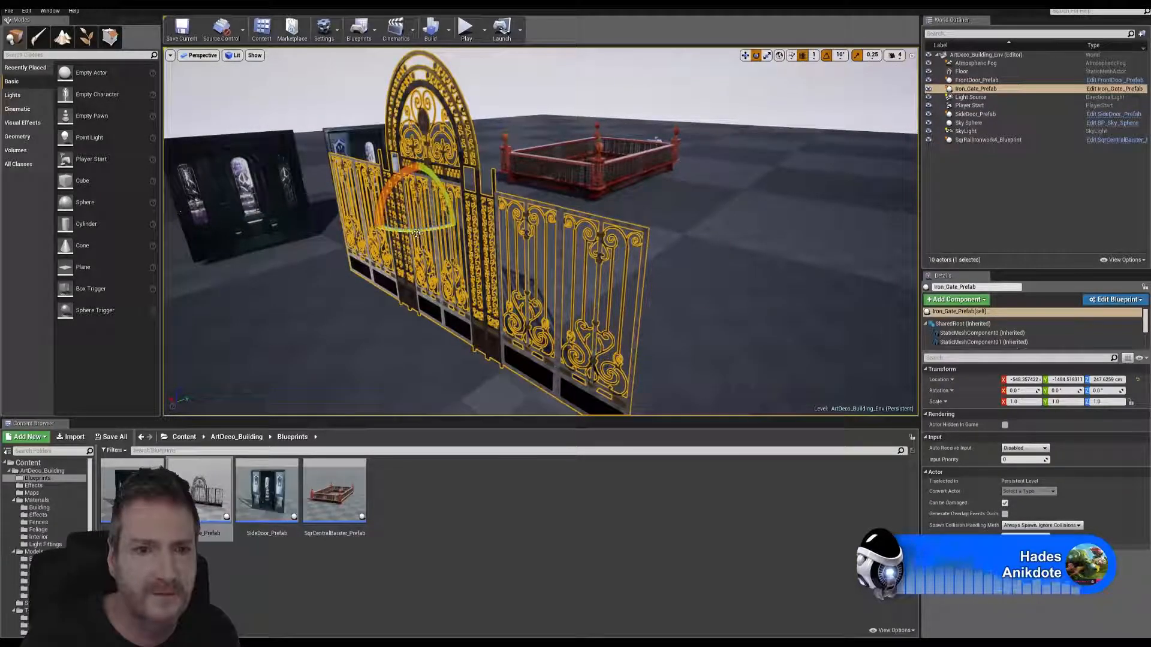
pyautogui.moveTo(417, 234); pyautogui.dragTo(328, 229)
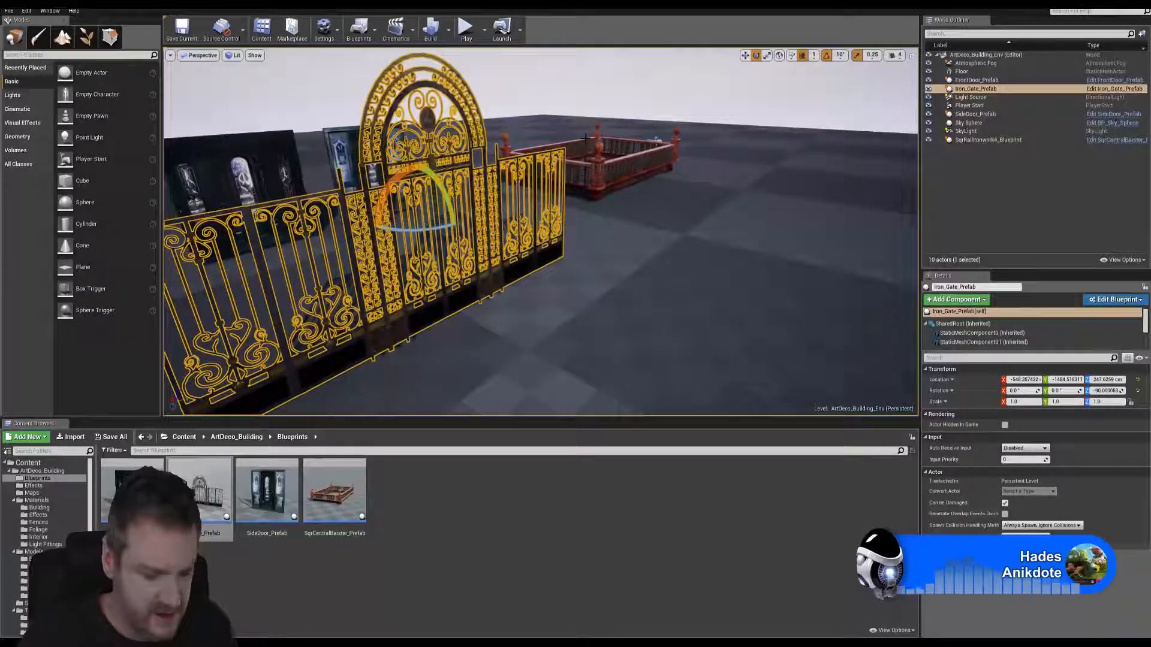
pyautogui.press('Escape')
# Place WoodenPanelDeco_MSH on the floor in front of the prefabs and raise it to a Z location of about 326 cm.
pyautogui.moveTo(602, 222)
pyautogui.mouseDown(button='right')
pyautogui.moveTo(540, 218)
pyautogui.moveTo(690, 207)
pyautogui.moveTo(588, 211)
pyautogui.mouseUp(button='right')
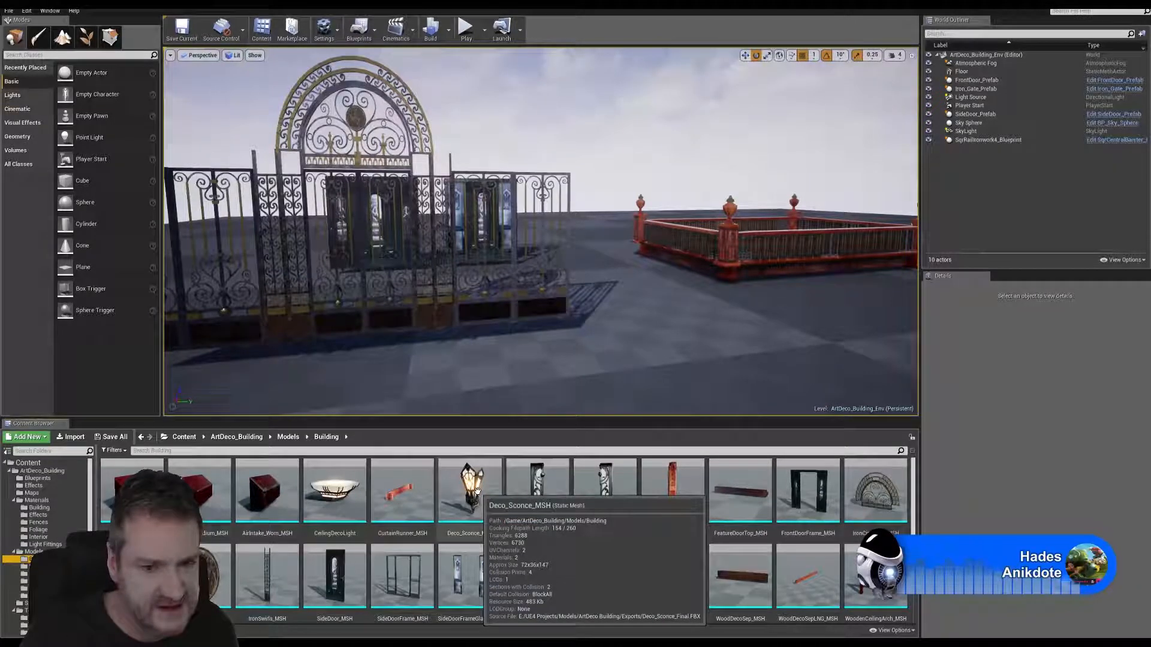
pyautogui.scroll(-3, 358, 474)
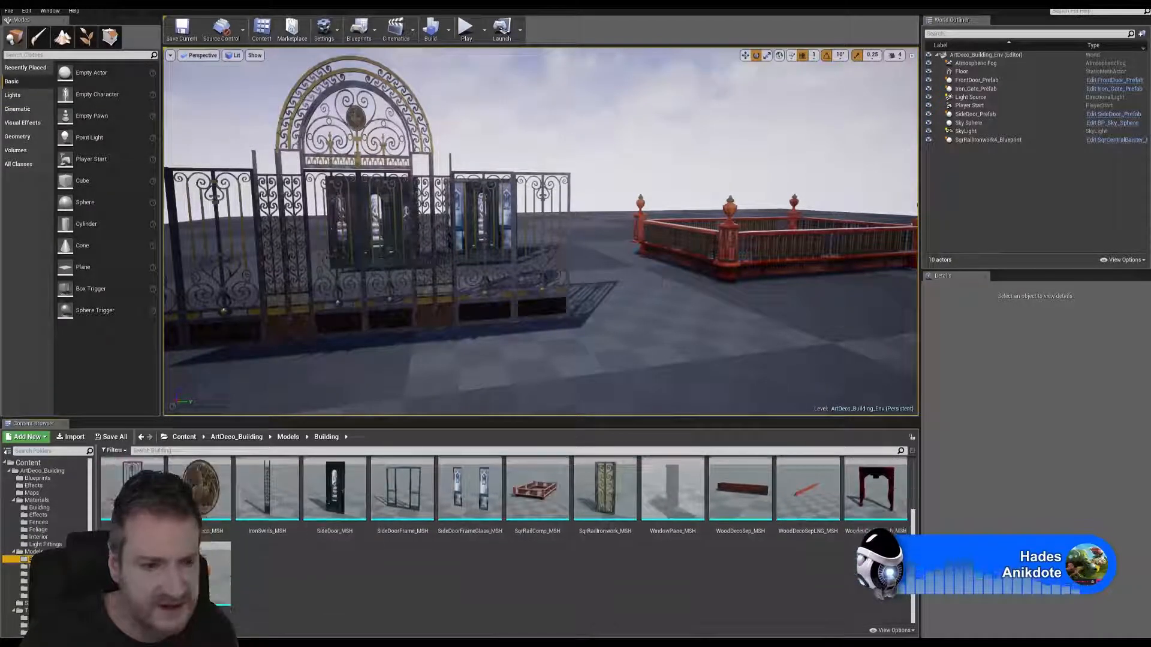
pyautogui.press('s')
pyautogui.moveTo(419, 288); pyautogui.dragTo(443, 321, button='right')
pyautogui.moveTo(217, 573); pyautogui.dragTo(552, 326)
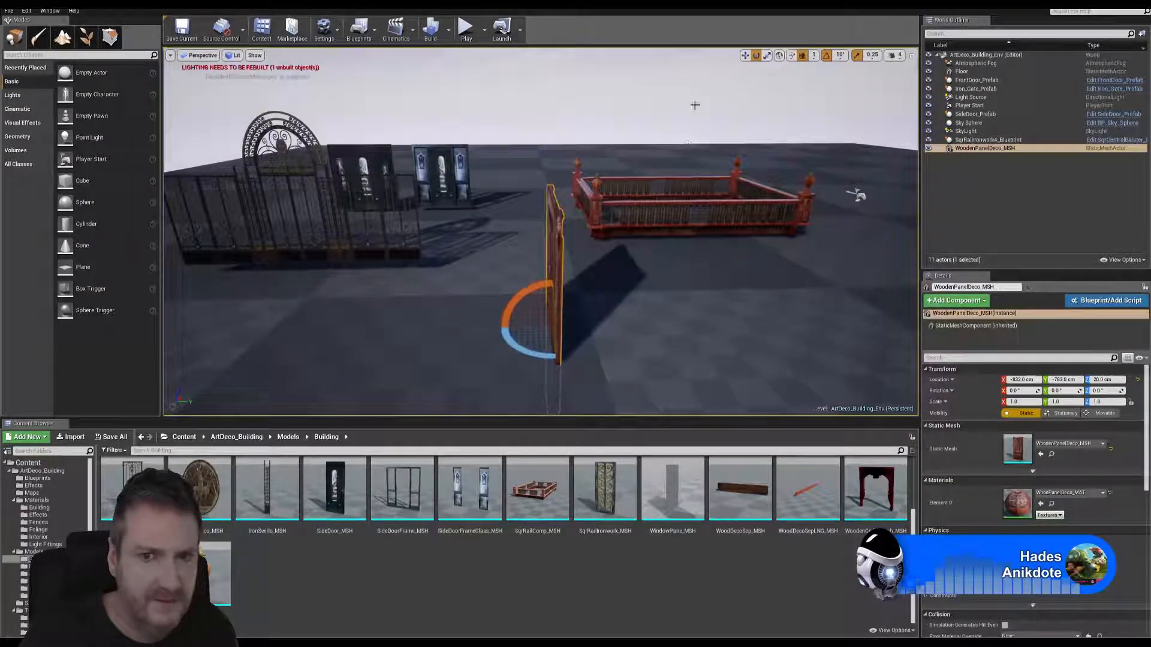
pyautogui.click(745, 55)
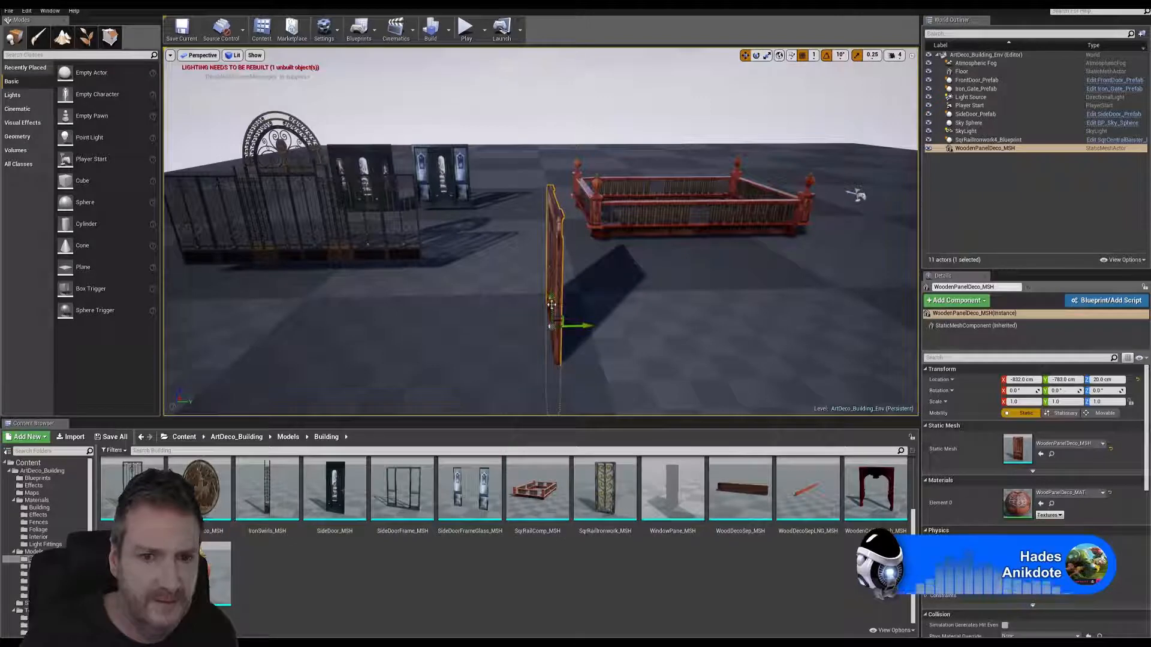
pyautogui.moveTo(552, 304); pyautogui.dragTo(552, 186)
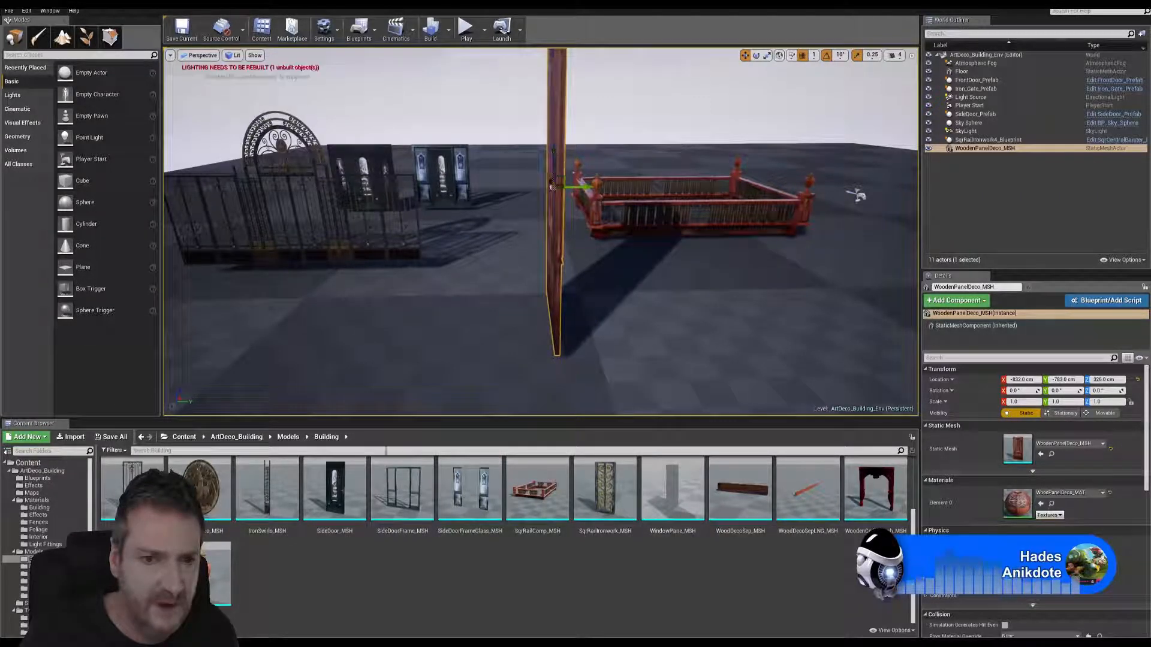
# Place Deco_Sconce_MSH beside the wooden panel, raise it to Z 415 cm, and move it along Y into the panel.
pyautogui.scroll(3, 507, 532)
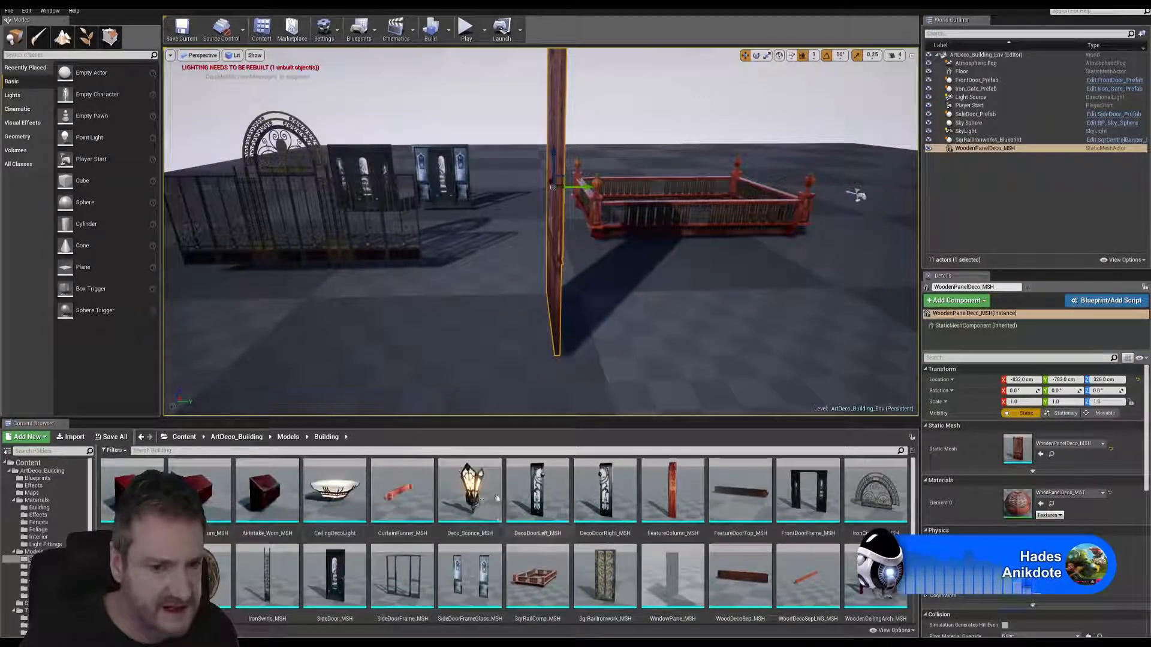
pyautogui.moveTo(472, 497); pyautogui.dragTo(604, 293)
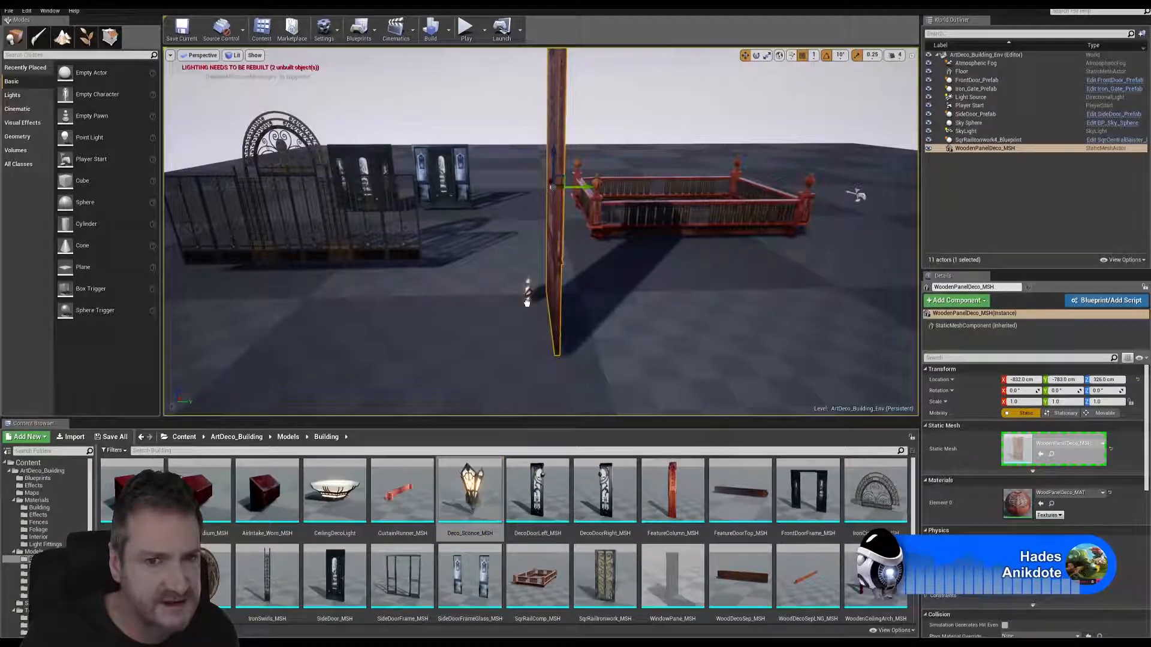
pyautogui.moveTo(527, 294); pyautogui.dragTo(512, 114)
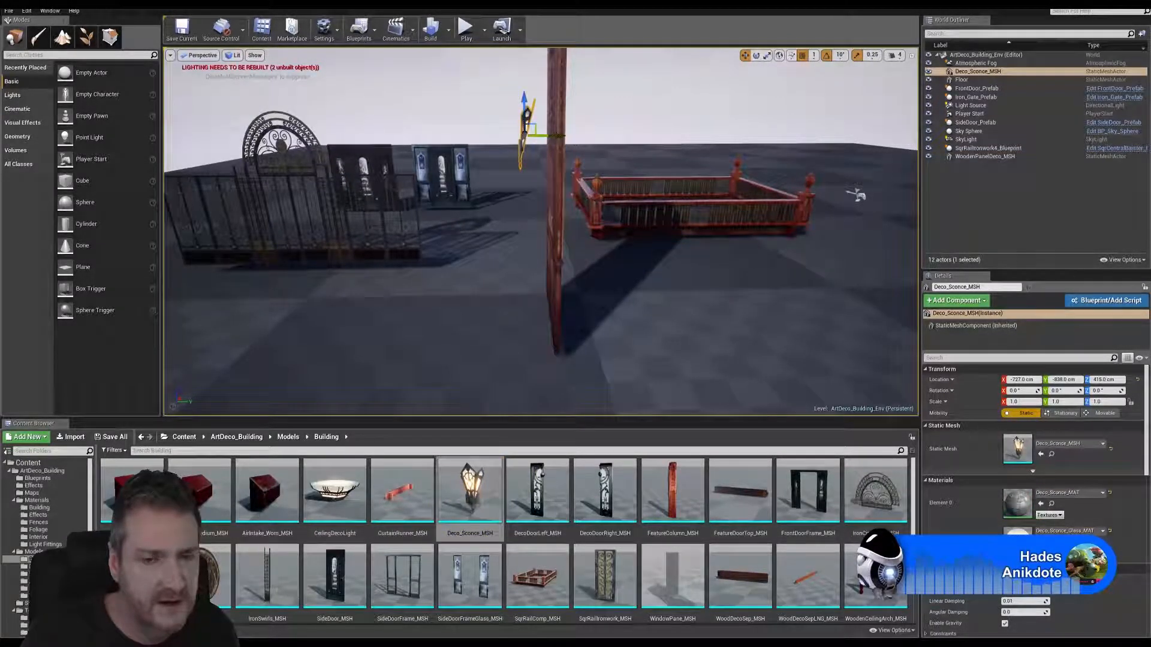
pyautogui.moveTo(525, 228)
pyautogui.mouseDown(button='right')
pyautogui.moveTo(359, 231)
pyautogui.moveTo(510, 231)
pyautogui.moveTo(480, 231)
pyautogui.moveTo(496, 233)
pyautogui.moveTo(495, 252)
pyautogui.moveTo(494, 234)
pyautogui.moveTo(509, 234)
pyautogui.mouseUp(button='right')
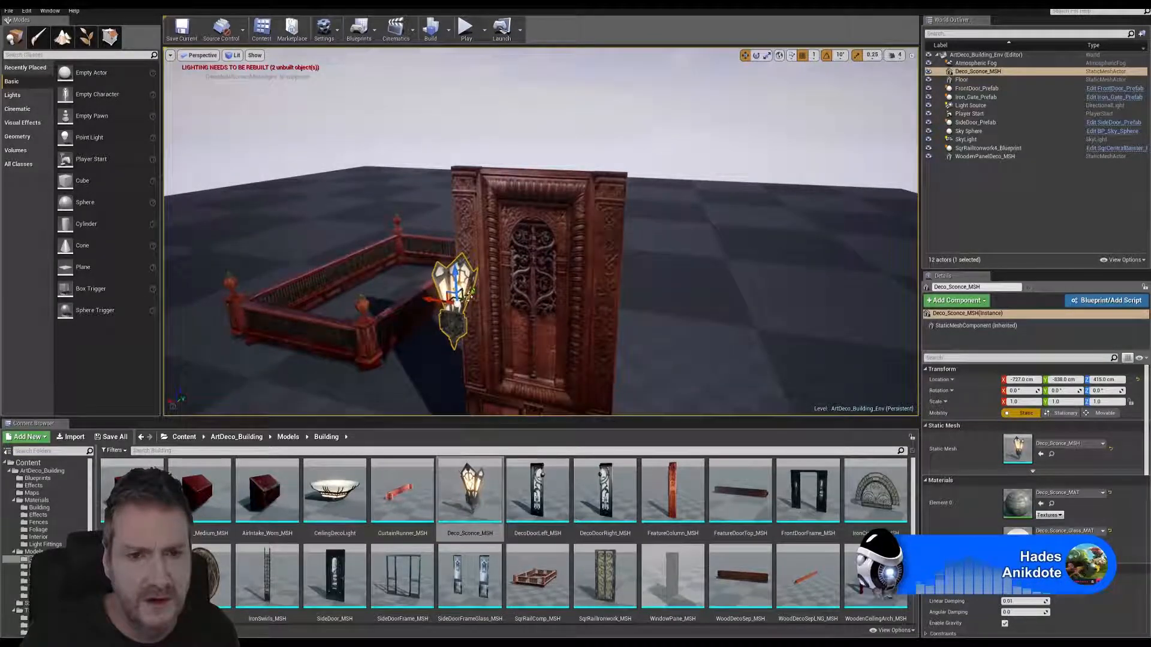
pyautogui.moveTo(470, 295); pyautogui.dragTo(505, 279)
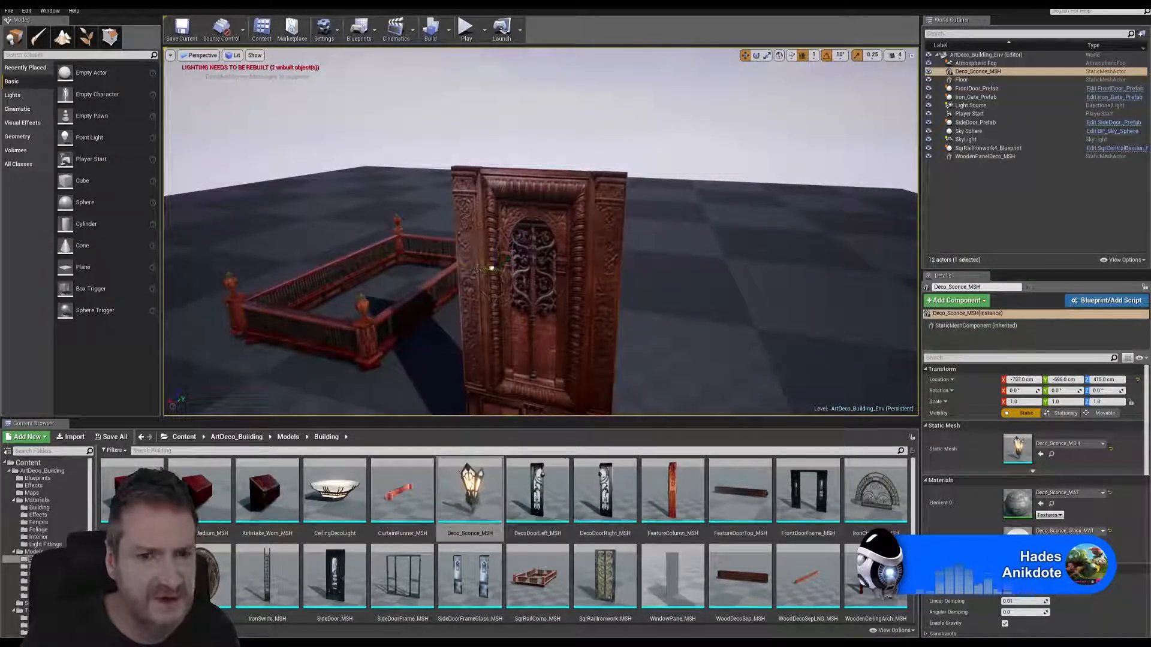
# Move Deco_Sconce_MSH to the carved front of the wooden panel, at about X -832 cm and Y -746 cm.
pyautogui.moveTo(720, 216); pyautogui.dragTo(624, 239, button='right')
pyautogui.moveTo(539, 240); pyautogui.dragTo(440, 237, button='right')
pyautogui.press('d')
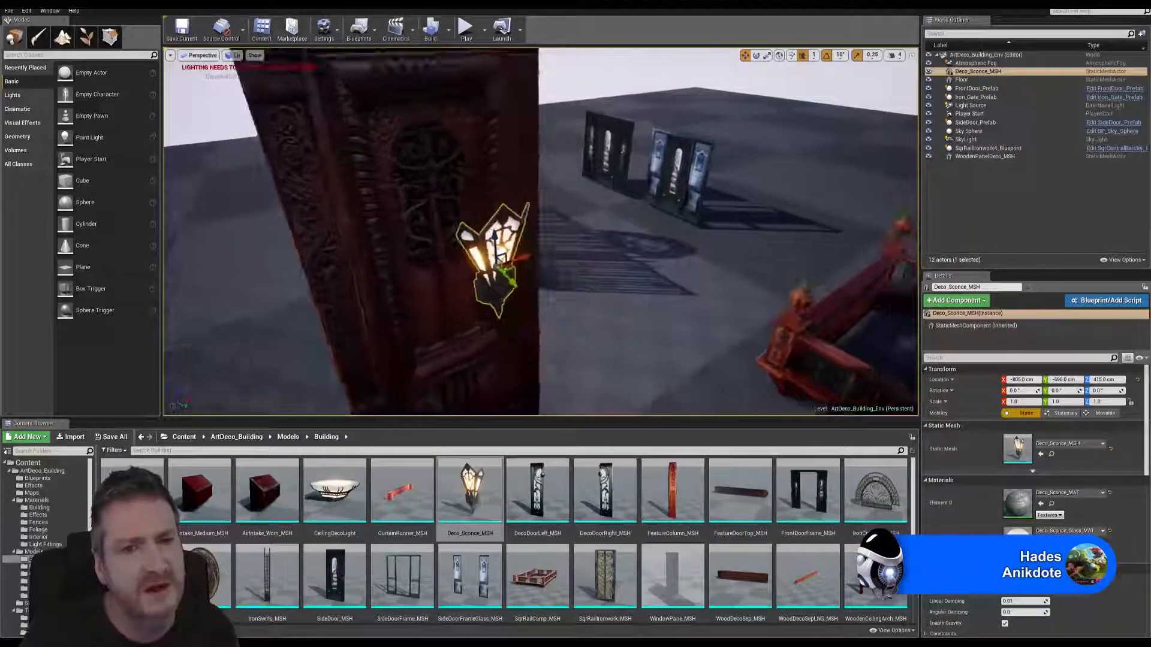
pyautogui.moveTo(513, 283); pyautogui.dragTo(463, 256)
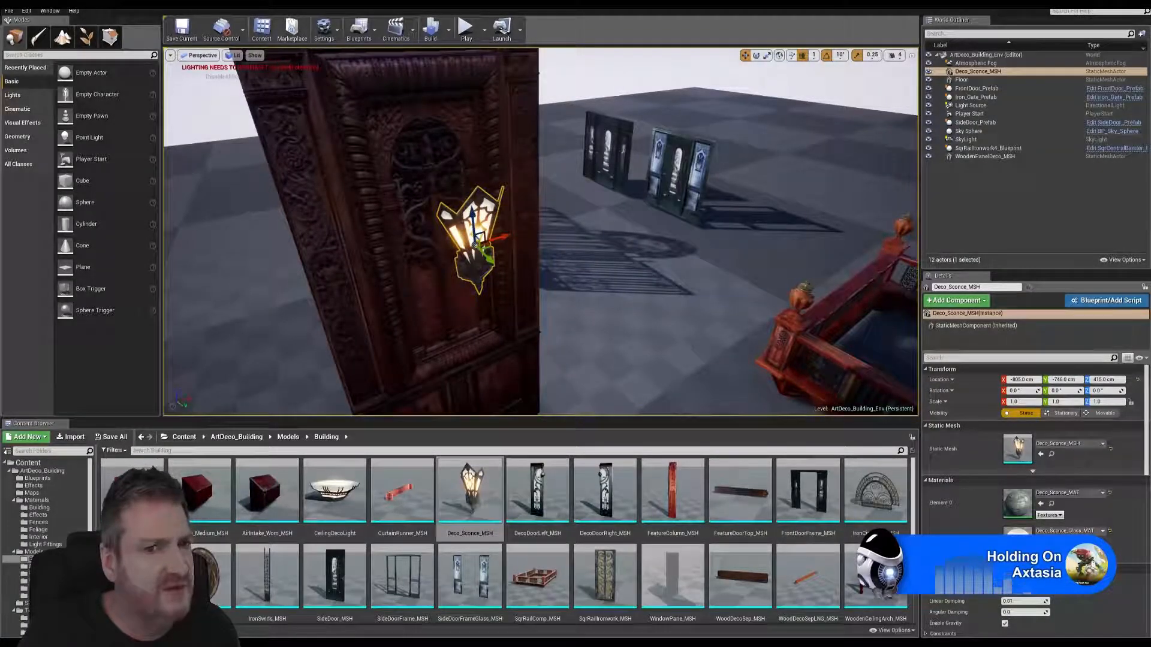
pyautogui.moveTo(480, 258); pyautogui.dragTo(425, 240, button='right')
pyautogui.moveTo(499, 251); pyautogui.dragTo(487, 252)
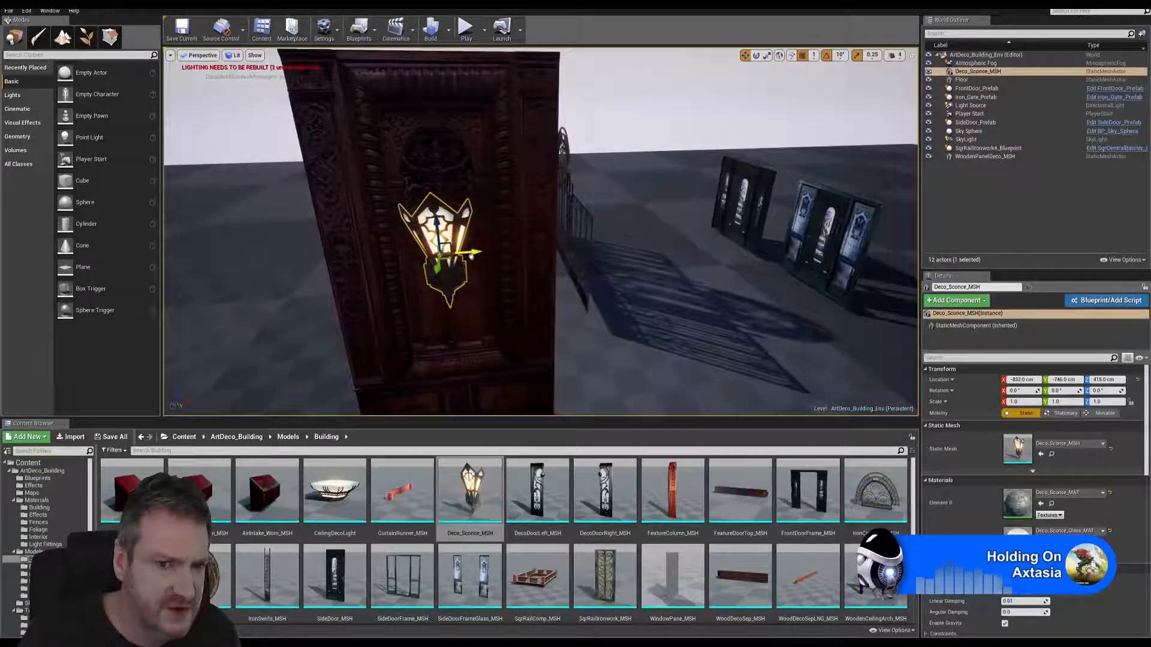
# Push the sconce closer to the panel surface, to about X -842 cm and Y -768 cm.
pyautogui.moveTo(425, 240)
pyautogui.mouseDown(button='right')
pyautogui.moveTo(468, 243)
pyautogui.moveTo(428, 249)
pyautogui.moveTo(443, 249)
pyautogui.mouseUp(button='right')
pyautogui.moveTo(442, 265); pyautogui.dragTo(436, 268)
pyautogui.moveTo(436, 250); pyautogui.dragTo(408, 252, button='right')
pyautogui.moveTo(569, 245)
pyautogui.mouseDown(button='right')
pyautogui.moveTo(588, 246)
pyautogui.moveTo(568, 245)
pyautogui.mouseUp(button='right')
pyautogui.moveTo(559, 230); pyautogui.dragTo(546, 233)
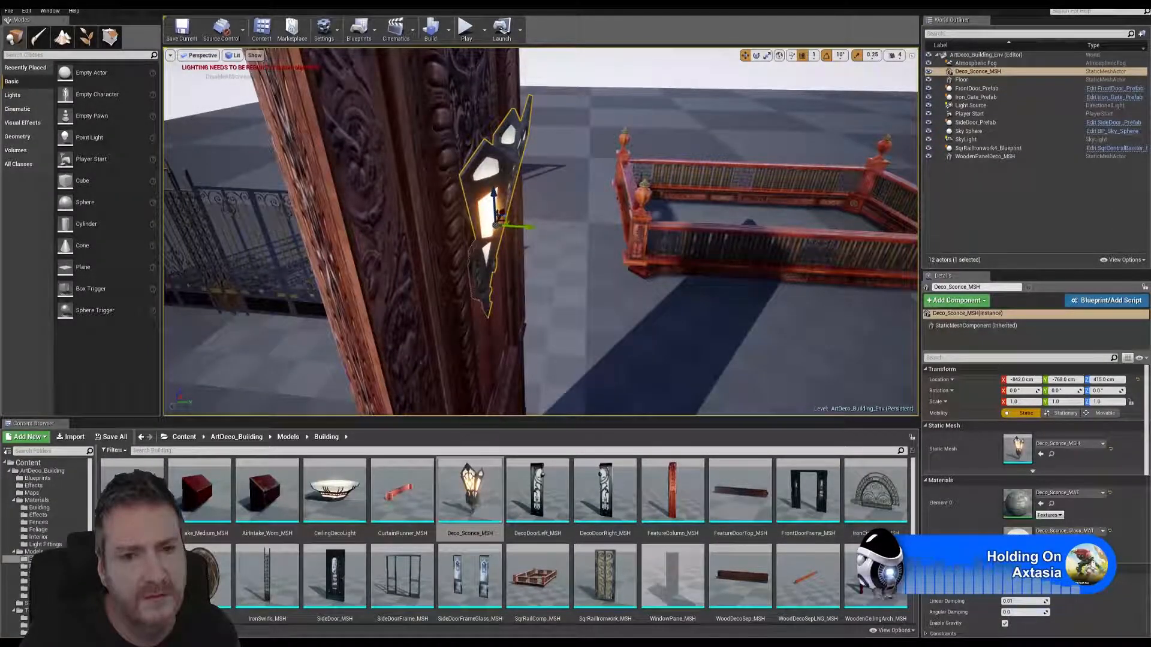
# Fine-tune the sconce so it sits flush and centred on the wooden panel, at about X -831 cm and Y -766 cm.
pyautogui.moveTo(540, 240)
pyautogui.mouseDown(button='right')
pyautogui.moveTo(521, 246)
pyautogui.moveTo(558, 243)
pyautogui.mouseUp(button='right')
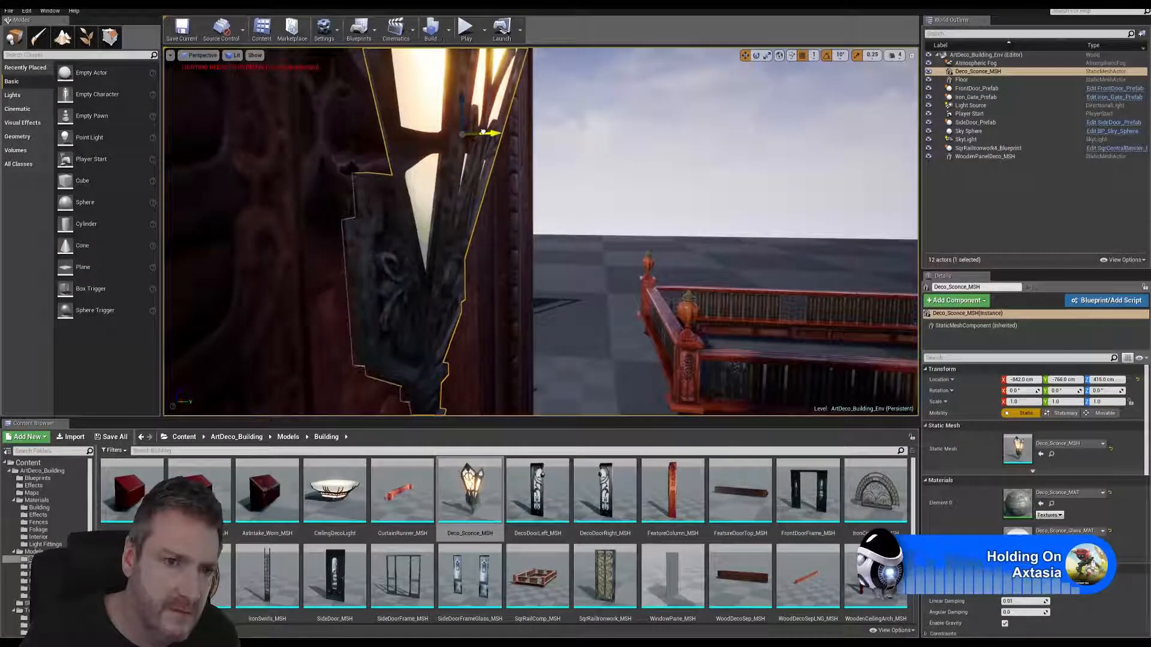
pyautogui.moveTo(490, 131); pyautogui.dragTo(487, 133)
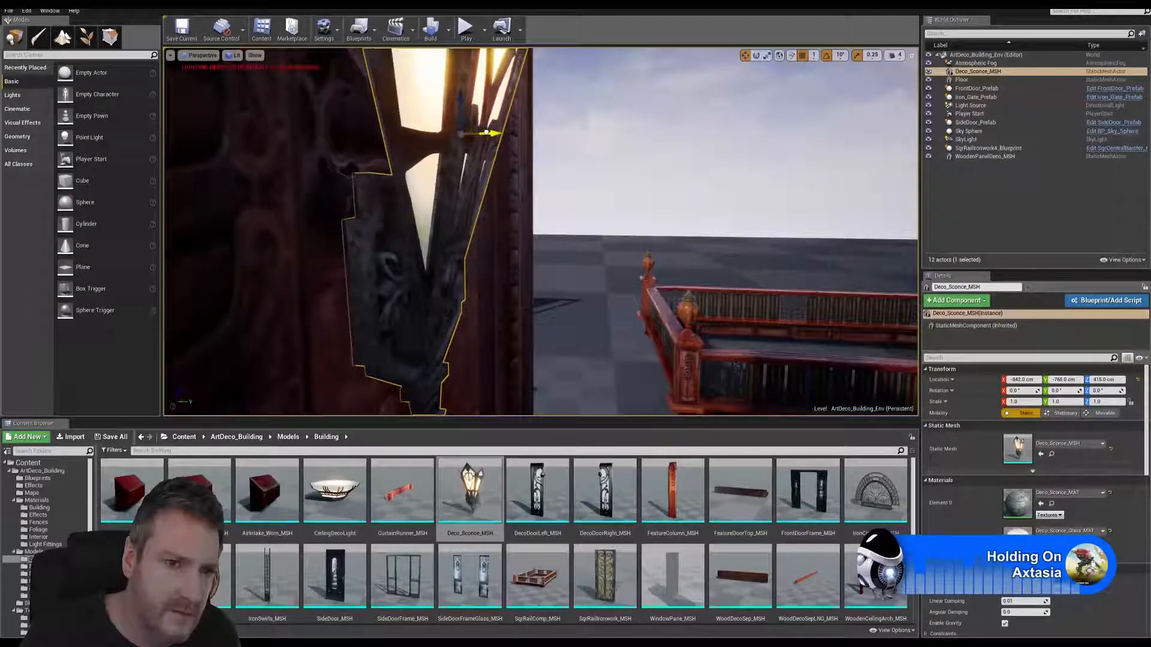
pyautogui.moveTo(487, 133)
pyautogui.mouseDown(button='right')
pyautogui.moveTo(510, 134)
pyautogui.moveTo(491, 133)
pyautogui.mouseUp(button='right')
pyautogui.moveTo(476, 264); pyautogui.dragTo(484, 264)
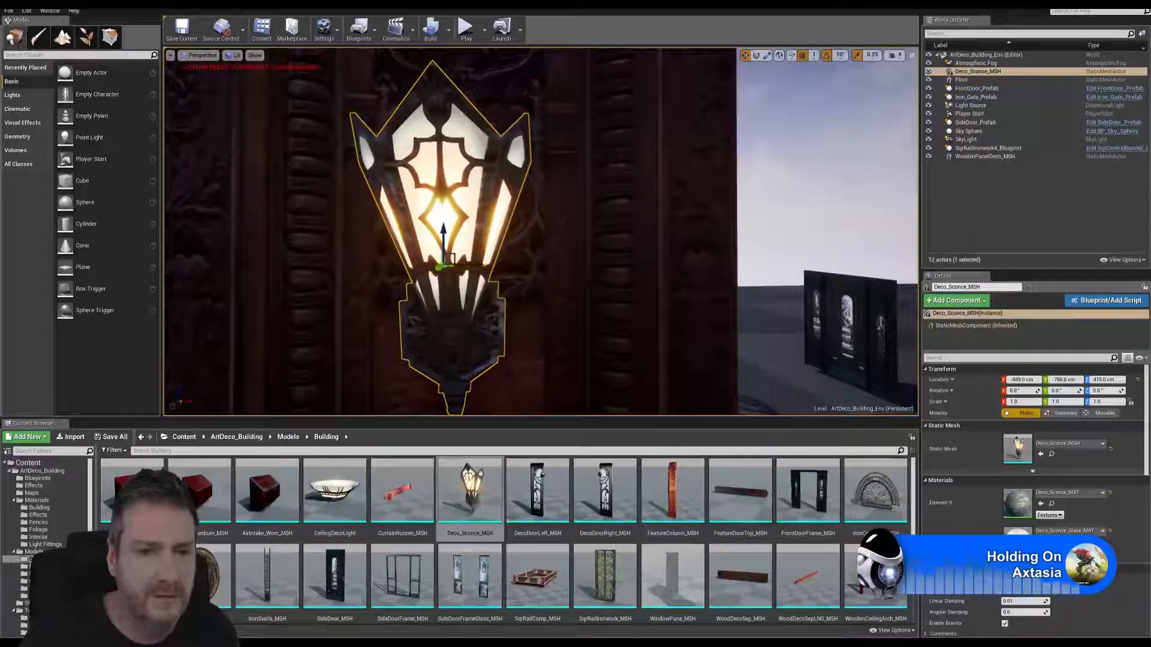
pyautogui.moveTo(484, 264)
pyautogui.mouseDown(button='right')
pyautogui.moveTo(505, 265)
pyautogui.moveTo(473, 265)
pyautogui.mouseUp(button='right')
pyautogui.press('w')
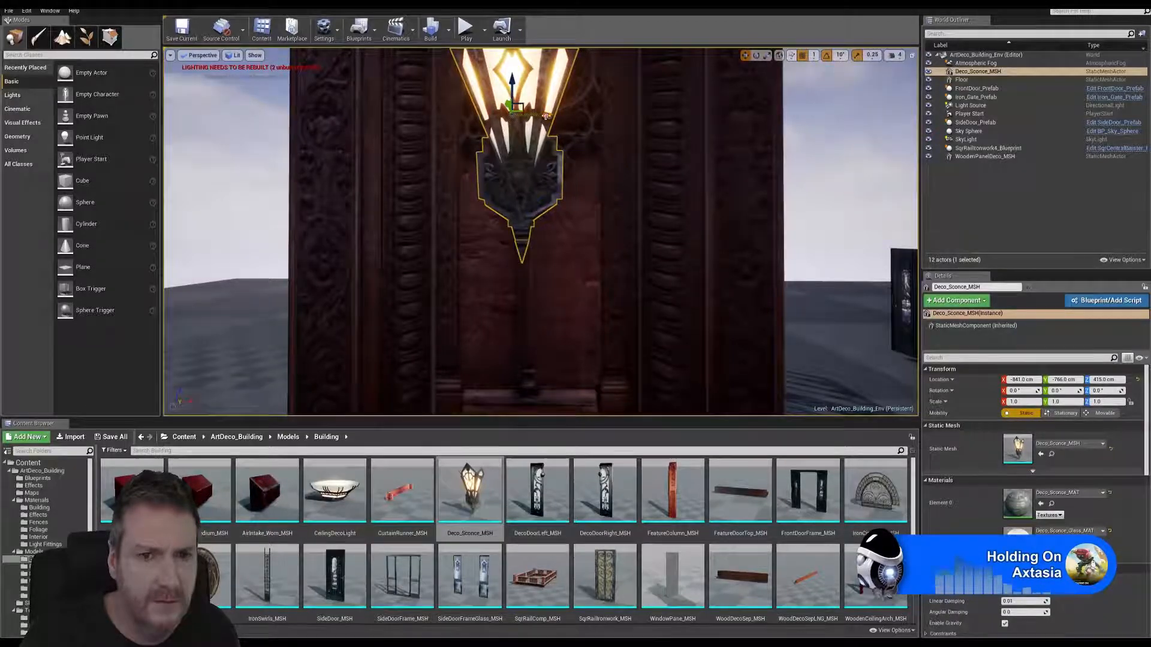
pyautogui.press('s')
pyautogui.moveTo(472, 265); pyautogui.dragTo(465, 265, button='right')
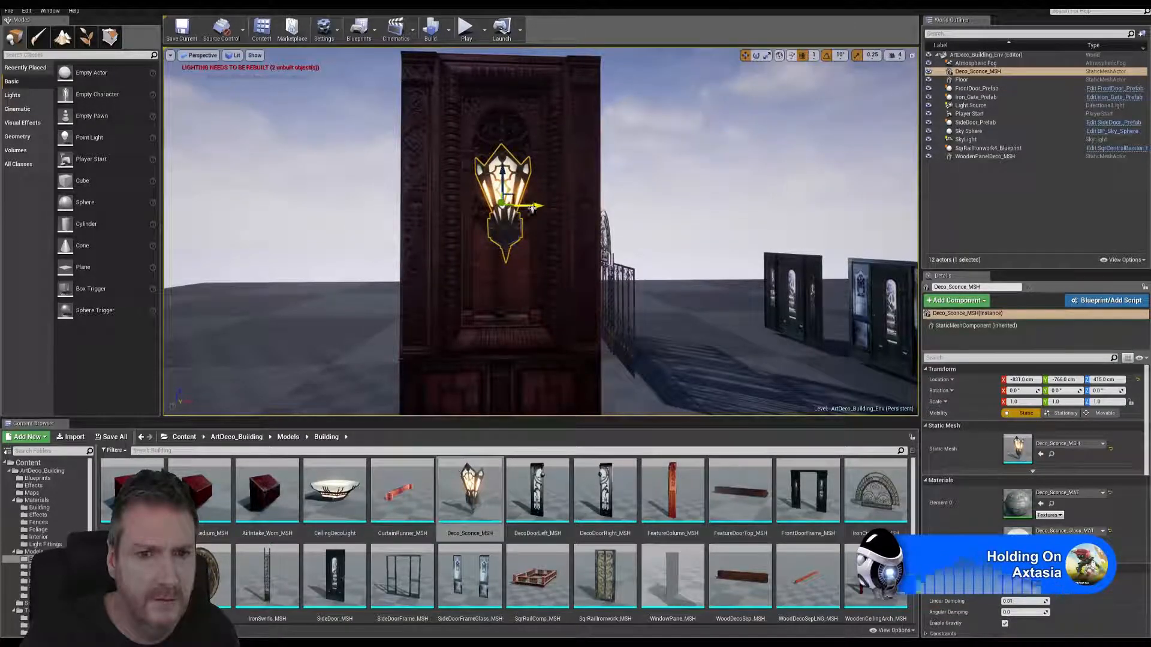
# Examine the sconce's placement on the wooden panel from several angles and distances.
pyautogui.press('s')
pyautogui.moveTo(532, 207); pyautogui.dragTo(575, 208, button='right')
pyautogui.press('s')
pyautogui.press('a')
pyautogui.press('w')
pyautogui.press('s')
pyautogui.press('a')
pyautogui.press('w')
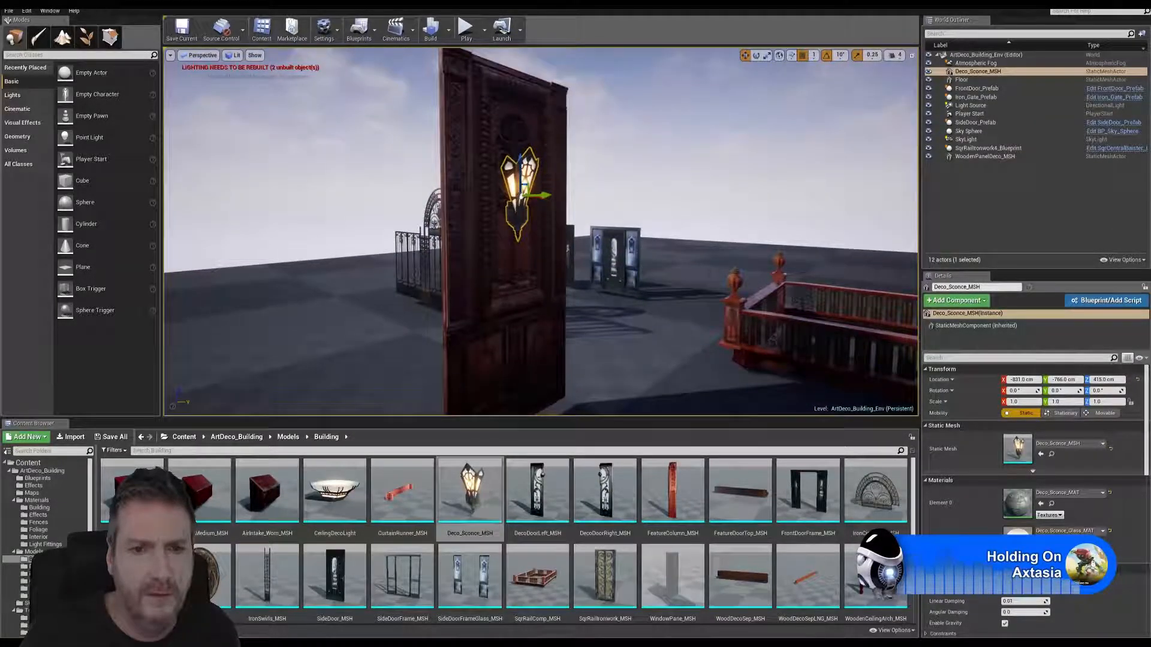
pyautogui.press('w')
pyautogui.moveTo(574, 208); pyautogui.dragTo(535, 208, button='right')
pyautogui.press('a')
pyautogui.press('s')
pyautogui.press('d')
pyautogui.press('w')
pyautogui.press('s')
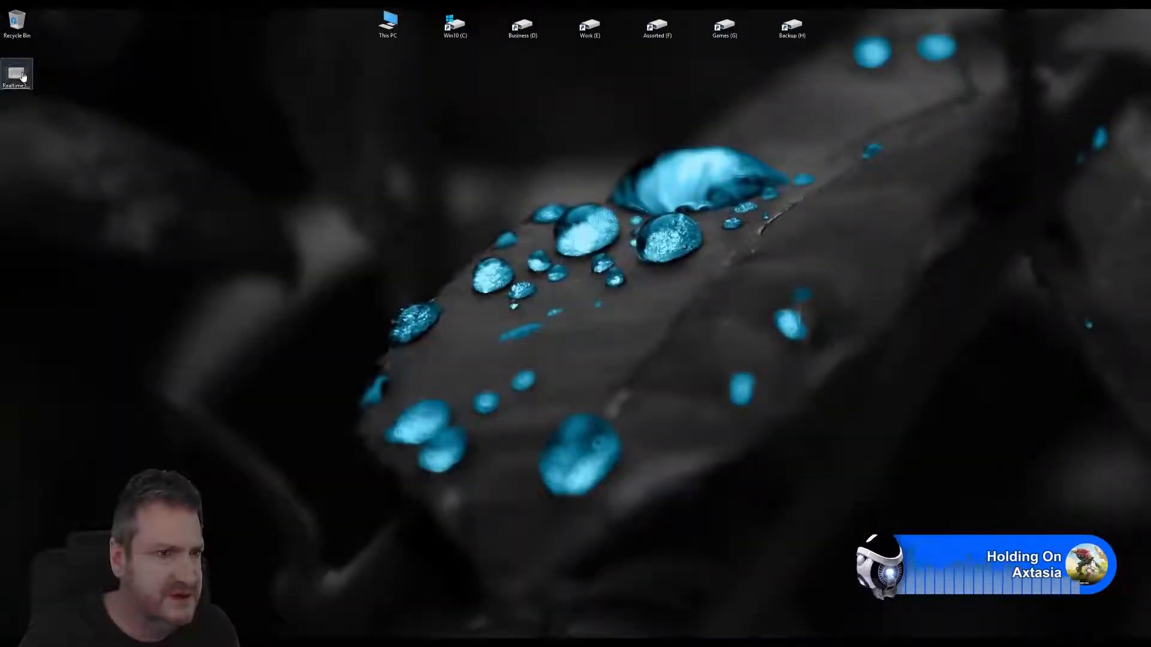
# Play the Realtime3D modeling reel from the desktop to review the original interior, close it, and return to Unreal Editor.
pyautogui.click(17, 74)
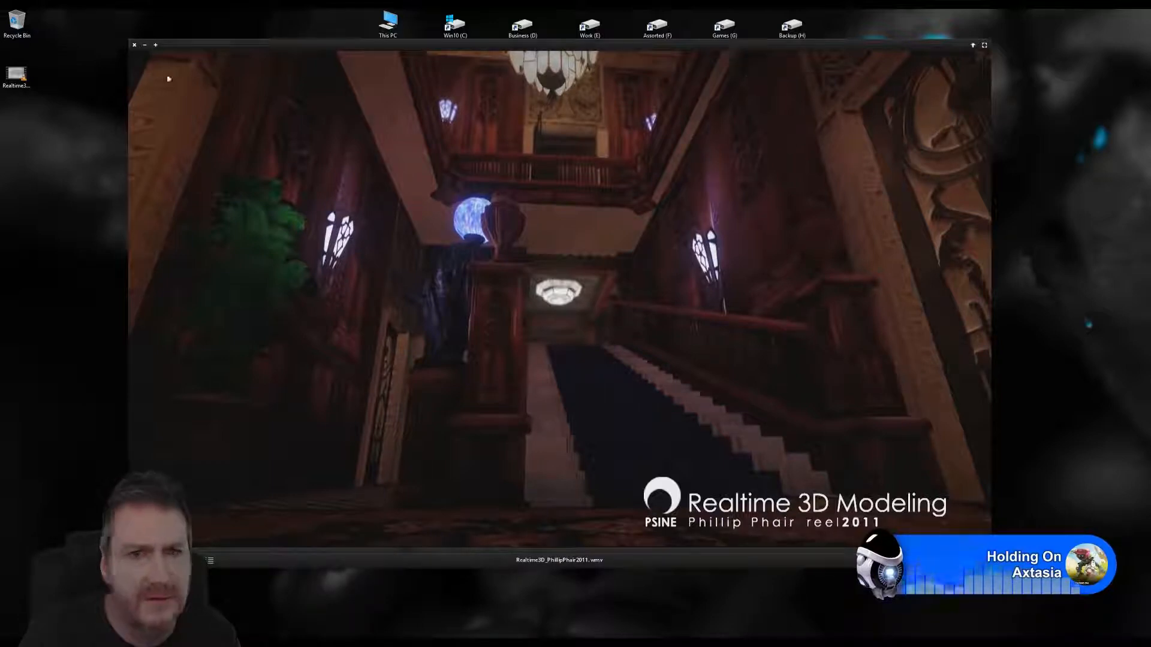
pyautogui.click(135, 45)
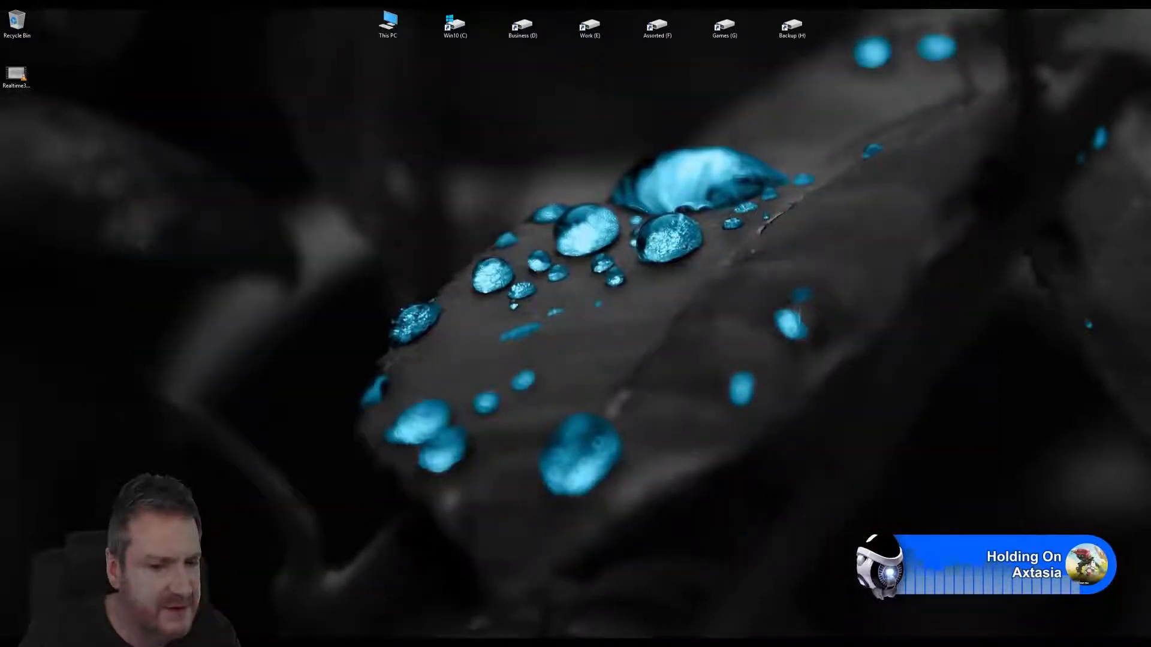
pyautogui.hotkey('alt', 'Tab')
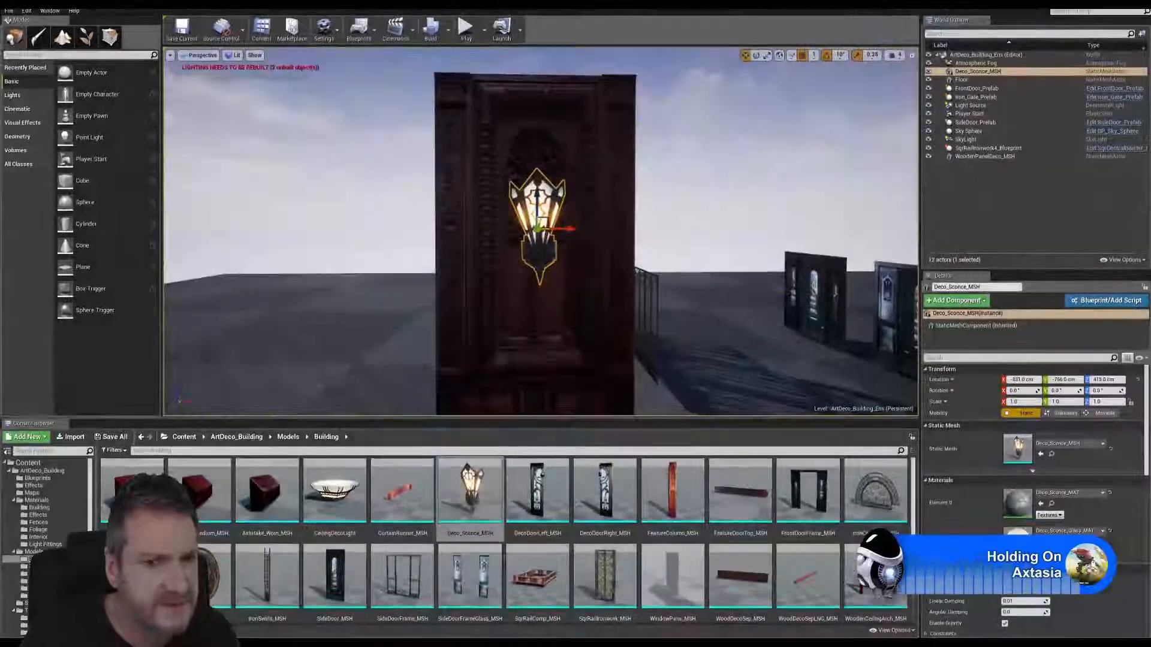
# Delete Deco_Sconce_MSH and WoodenPanelDeco_MSH from the level.
pyautogui.press('Delete')
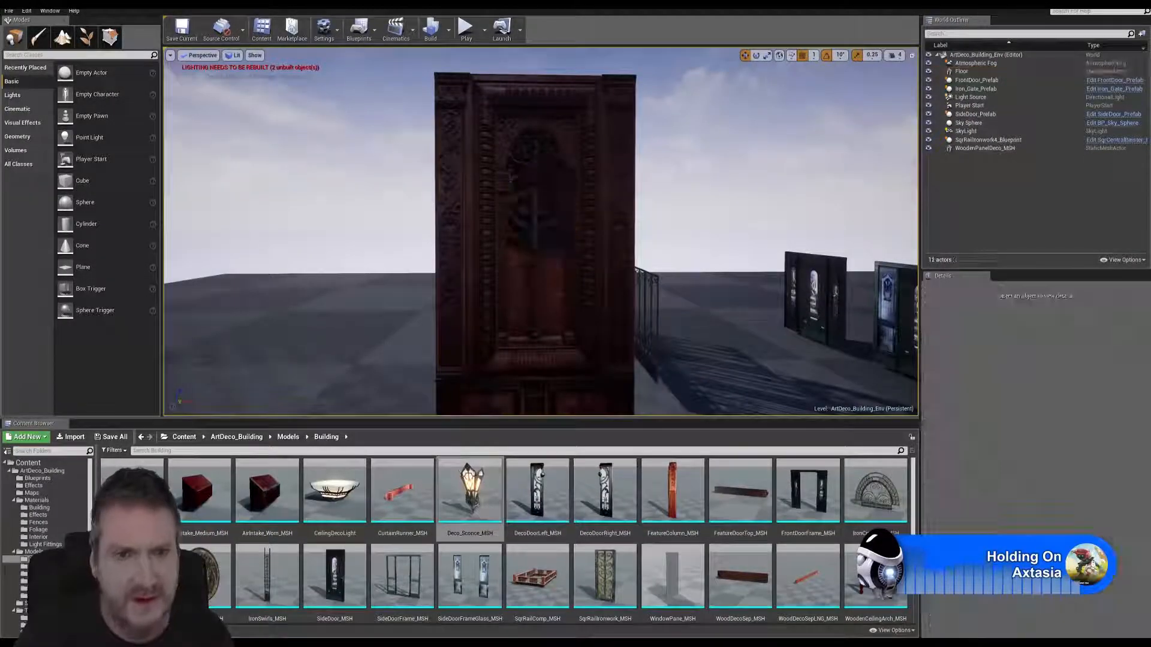
pyautogui.click(526, 290)
pyautogui.press('Delete')
pyautogui.moveTo(429, 196); pyautogui.dragTo(495, 230, button='right')
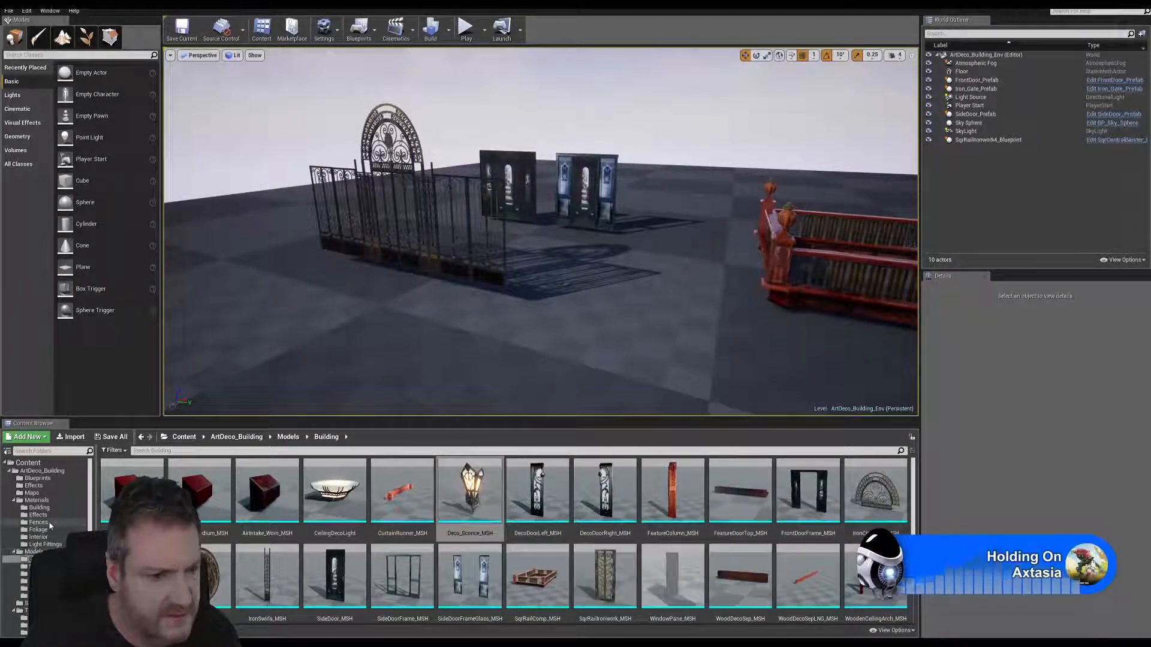
# After checking the existing prefabs in Blueprints, place DecoDoorLeft_MSH and DecoDoorRight_MSH from Models/Building side by side, with the right door at about Z 231 cm.
pyautogui.click(37, 478)
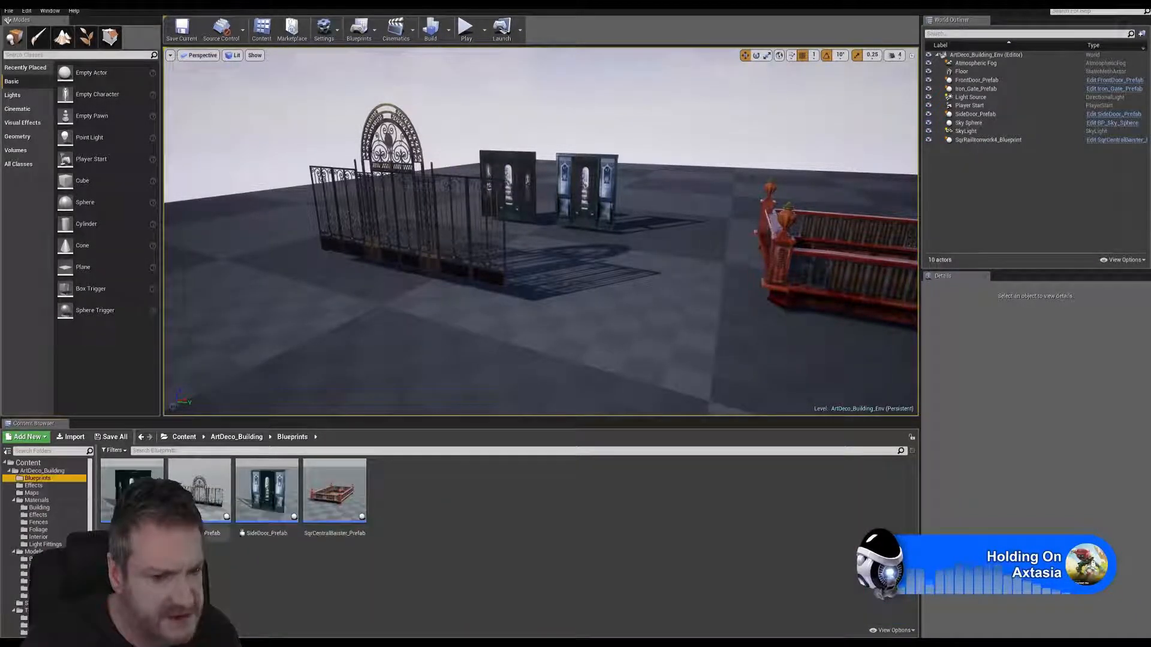
pyautogui.click(37, 559)
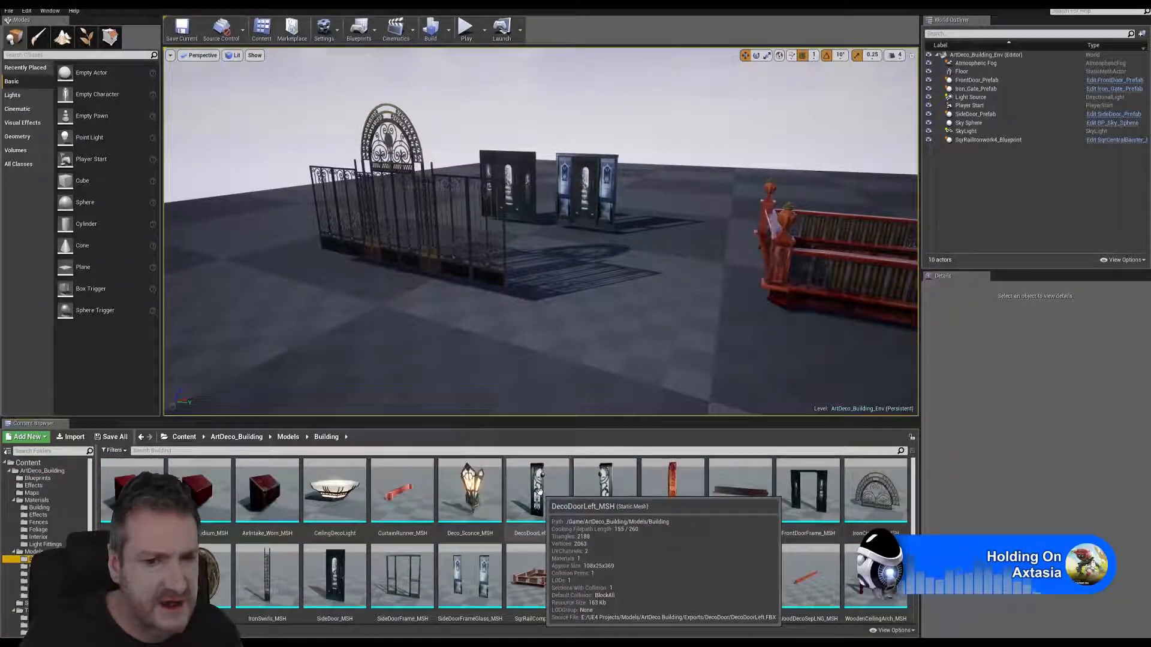
pyautogui.moveTo(539, 492); pyautogui.dragTo(552, 228)
pyautogui.moveTo(601, 496); pyautogui.dragTo(627, 307)
pyautogui.moveTo(644, 323); pyautogui.dragTo(668, 324, button='right')
pyautogui.moveTo(628, 353); pyautogui.dragTo(509, 254)
# In the maximized top view, align DecoDoorRight_MSH with DecoDoorLeft_MSH so the door leaves meet, at about X -641 cm and Y -940 cm.
pyautogui.click(911, 56)
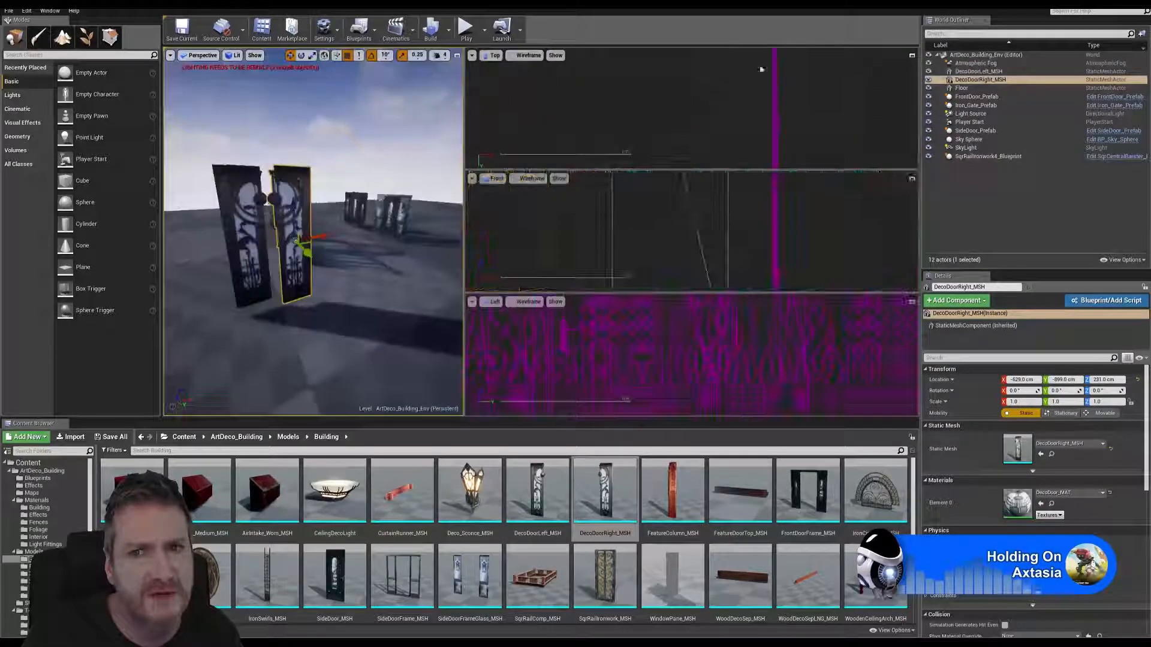
pyautogui.click(911, 56)
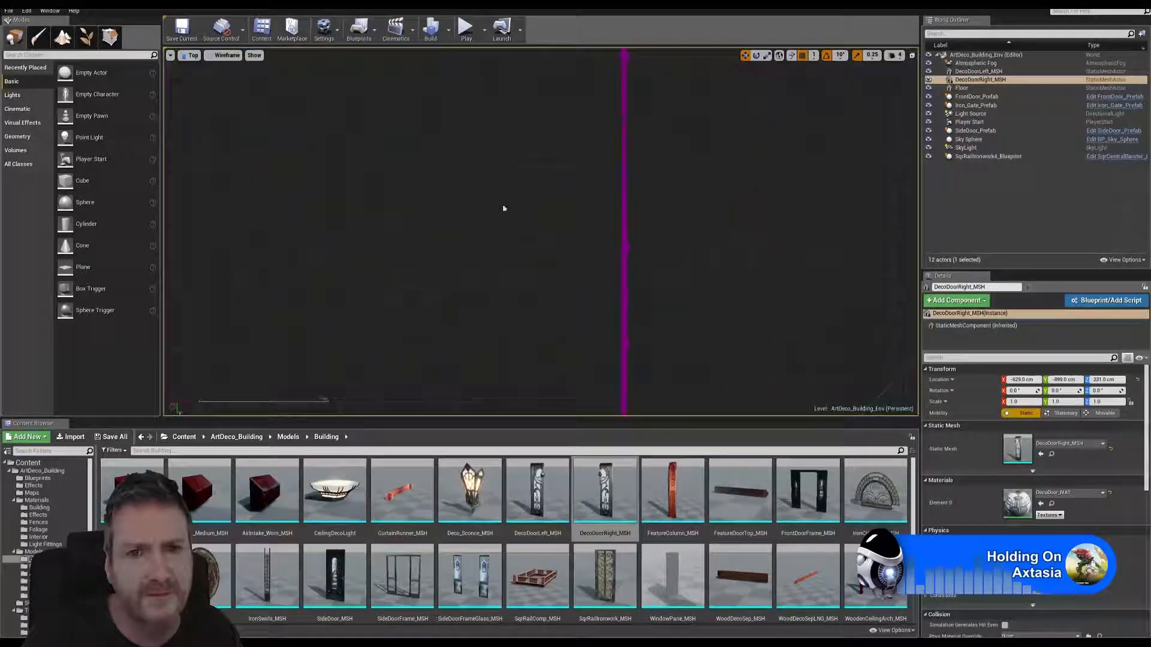
pyautogui.moveTo(503, 208); pyautogui.dragTo(606, 173, button='right')
pyautogui.scroll(-7, 573, 275)
pyautogui.scroll(-4, 546, 283)
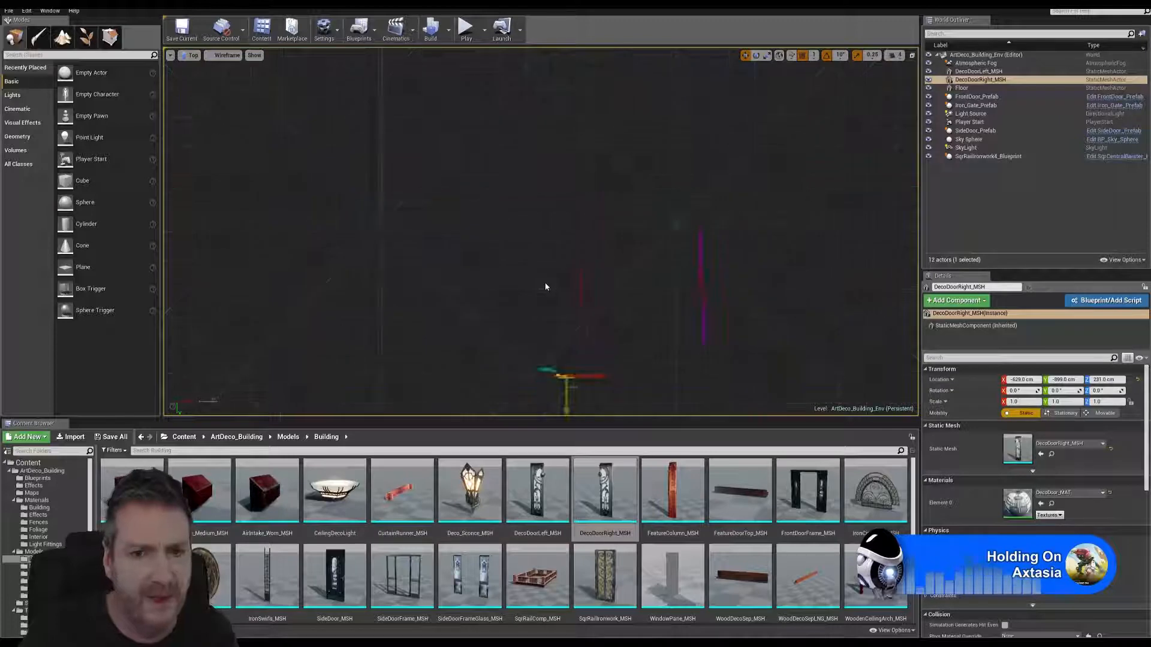
pyautogui.moveTo(526, 312); pyautogui.dragTo(471, 205, button='right')
pyautogui.scroll(5, 462, 282)
pyautogui.scroll(4, 541, 281)
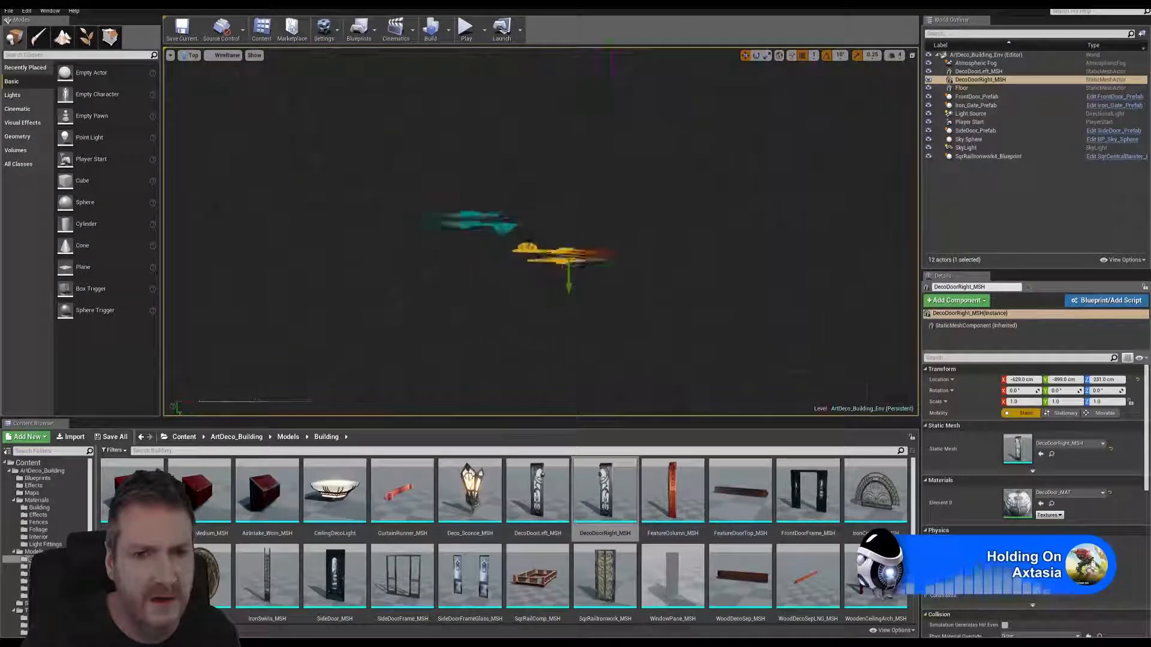
pyautogui.moveTo(588, 279); pyautogui.dragTo(587, 235)
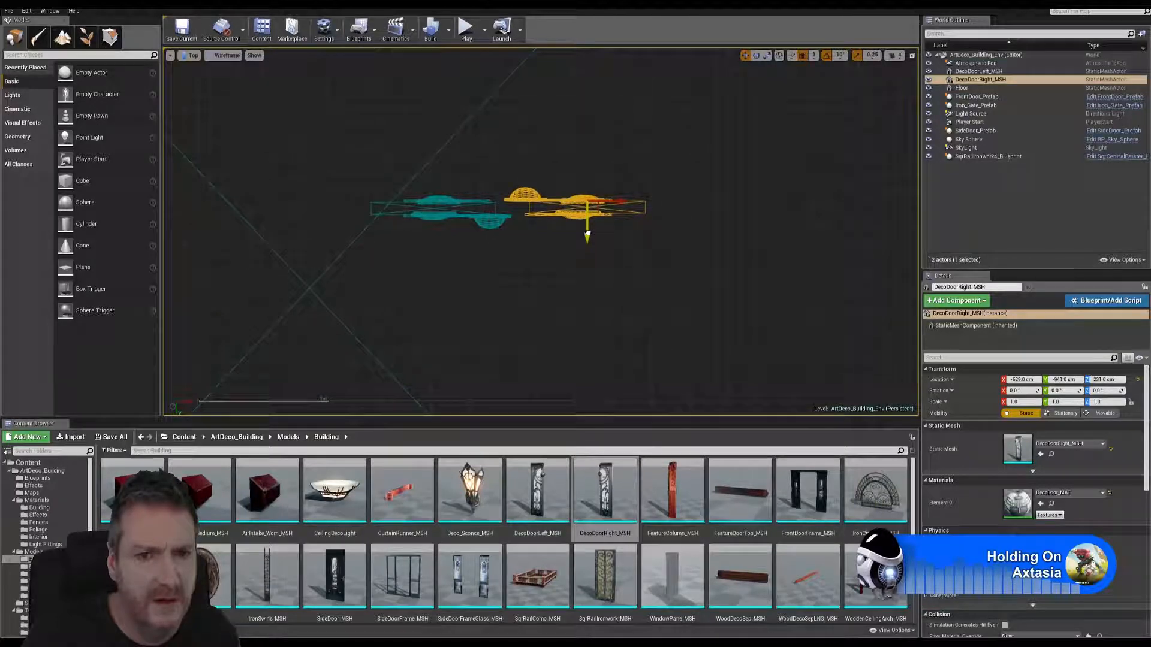
pyautogui.scroll(4, 576, 223)
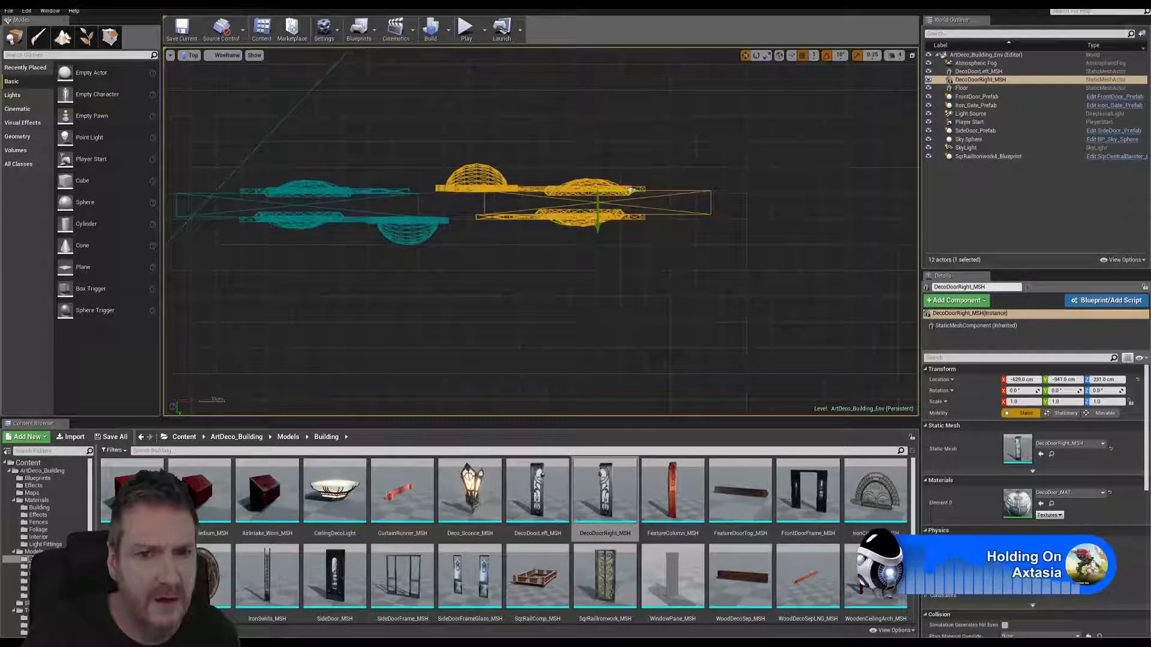
pyautogui.moveTo(630, 192); pyautogui.dragTo(572, 226)
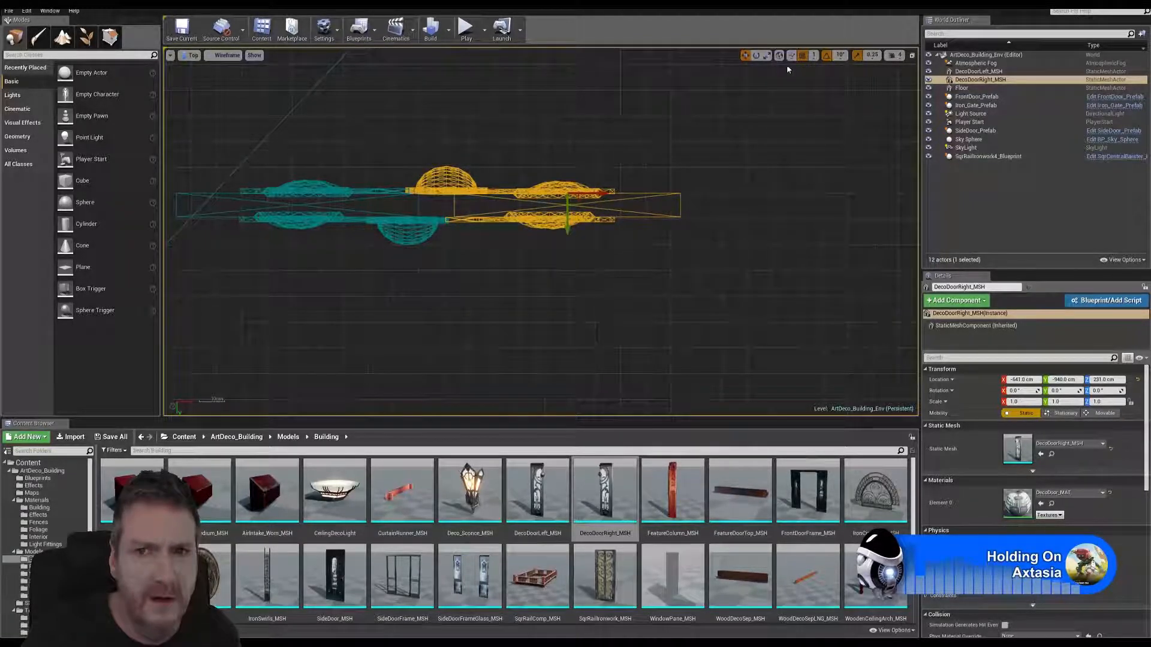
# Close the gap between the door leaves by moving DecoDoorRight_MSH to about X -654.8 cm and Y -939.64 cm.
pyautogui.scroll(2, 506, 234)
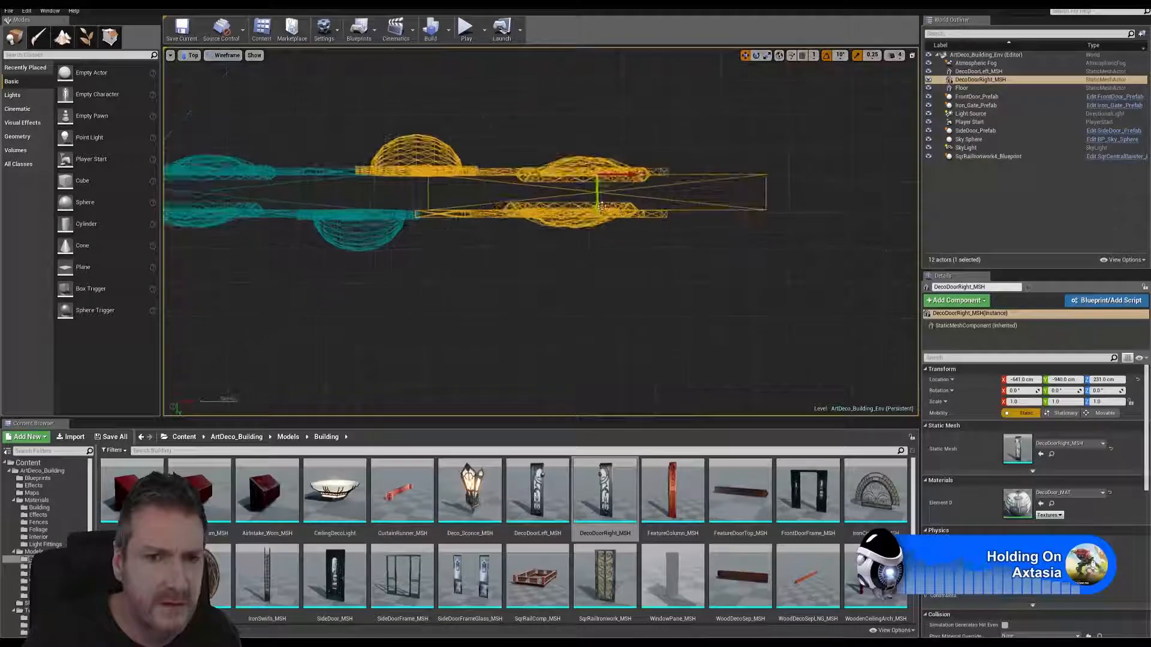
pyautogui.moveTo(598, 205); pyautogui.dragTo(596, 207)
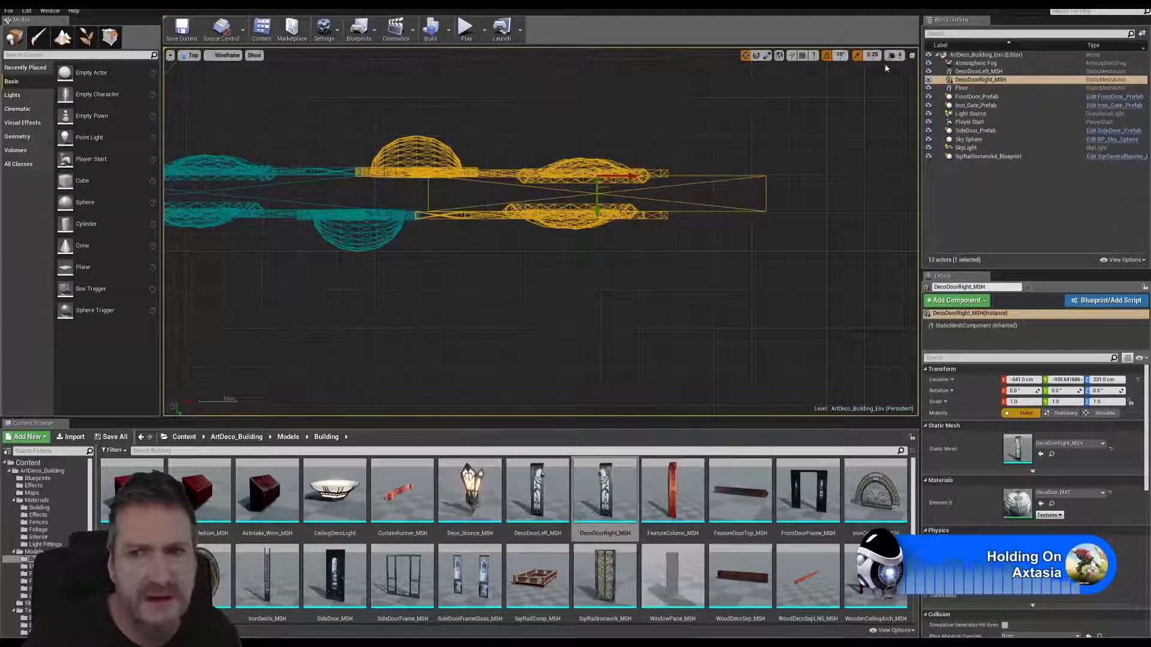
pyautogui.click(912, 56)
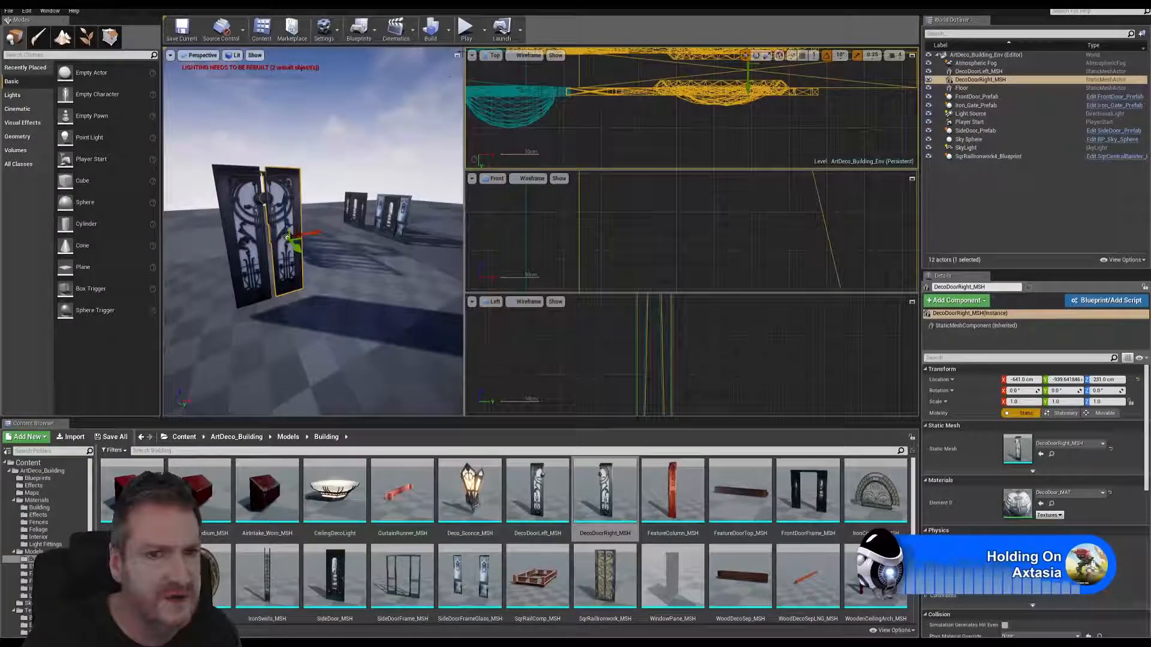
pyautogui.click(457, 55)
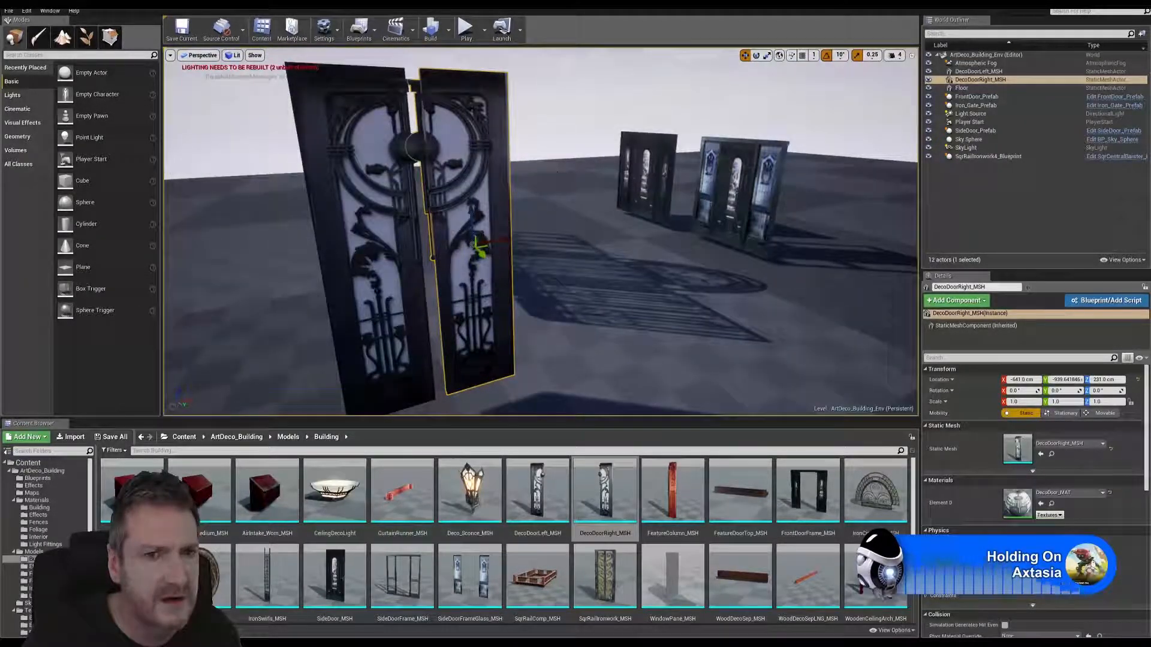
pyautogui.moveTo(558, 180); pyautogui.dragTo(542, 249, button='right')
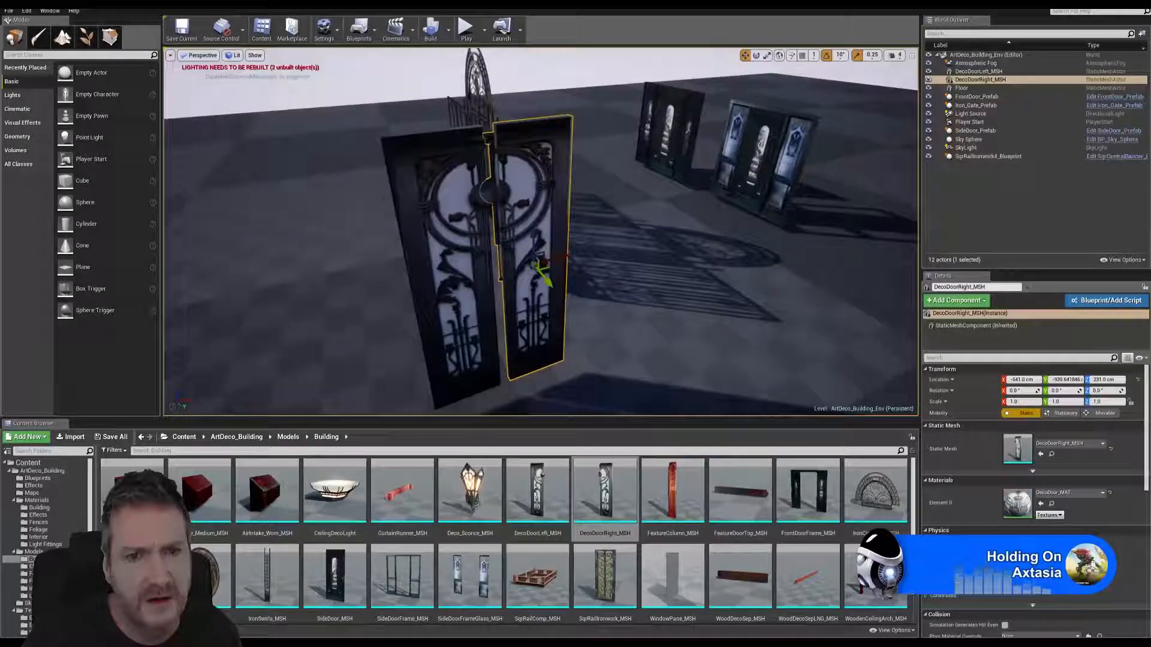
pyautogui.moveTo(566, 258)
pyautogui.mouseDown()
pyautogui.moveTo(537, 263)
pyautogui.moveTo(556, 261)
pyautogui.mouseUp()
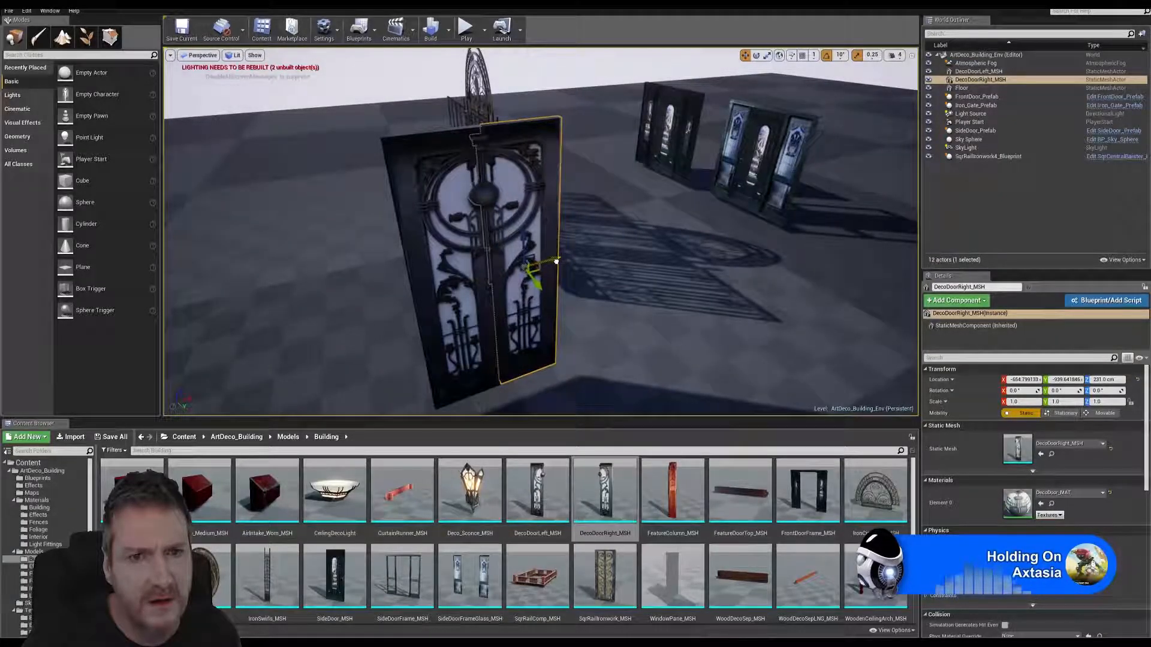
# In the maximized top view, fine-tune DecoDoorRight_MSH against the left leaf to about X -654.56 cm.
pyautogui.click(912, 55)
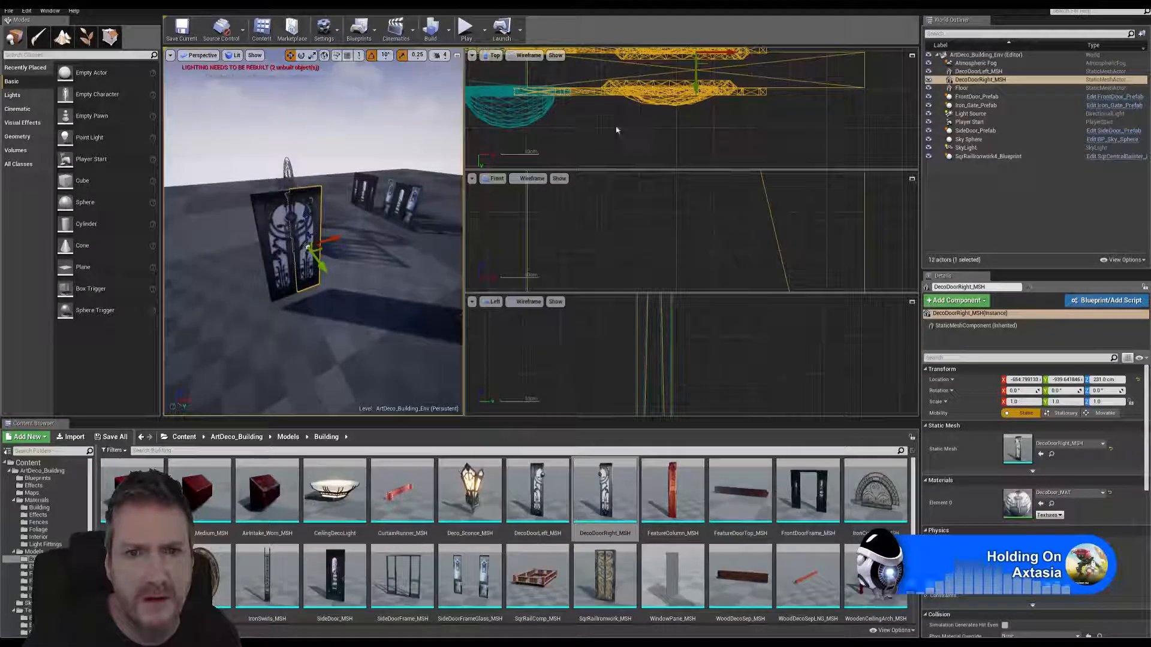
pyautogui.rightClick(694, 122)
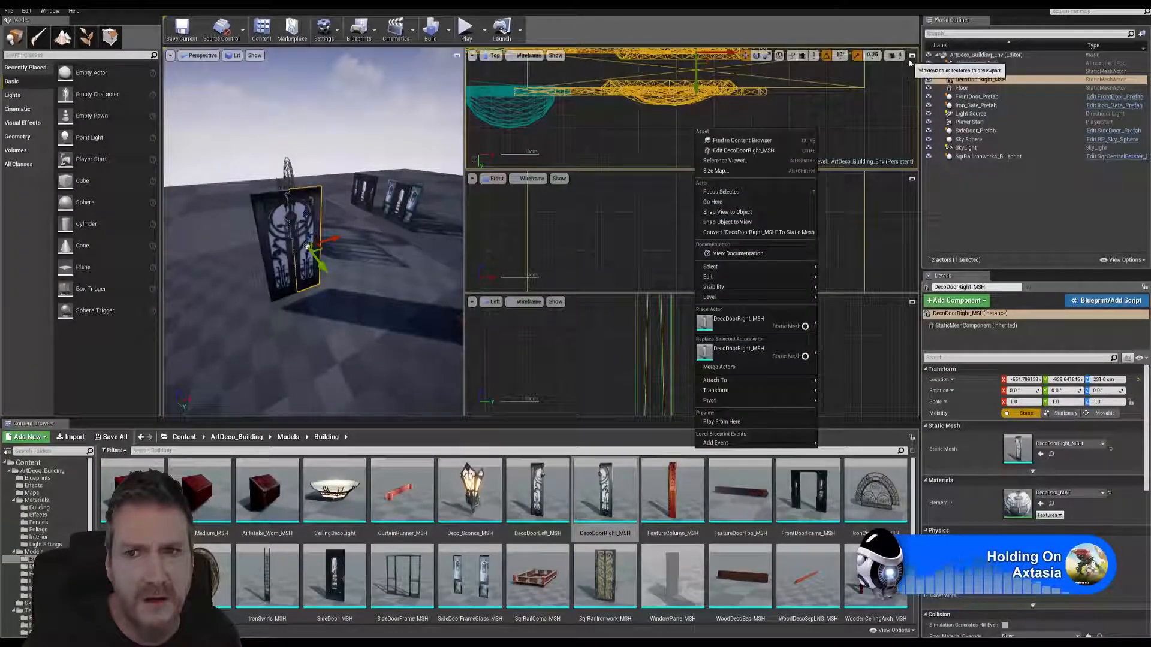
pyautogui.click(912, 56)
pyautogui.scroll(2, 570, 272)
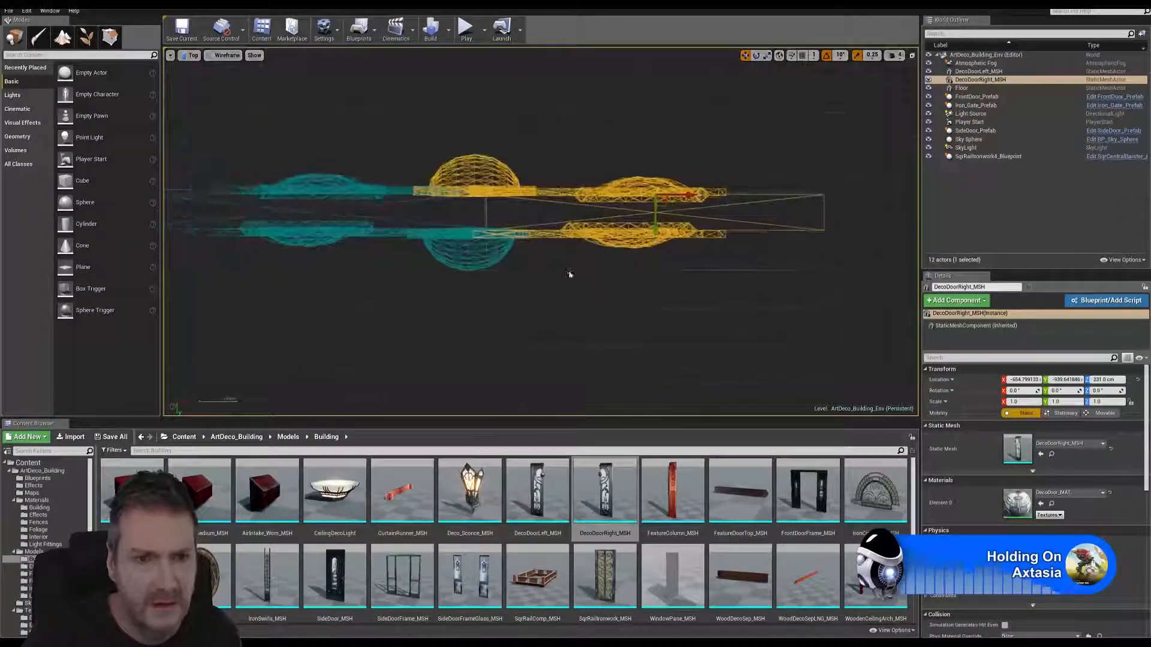
pyautogui.moveTo(679, 198); pyautogui.dragTo(680, 199)
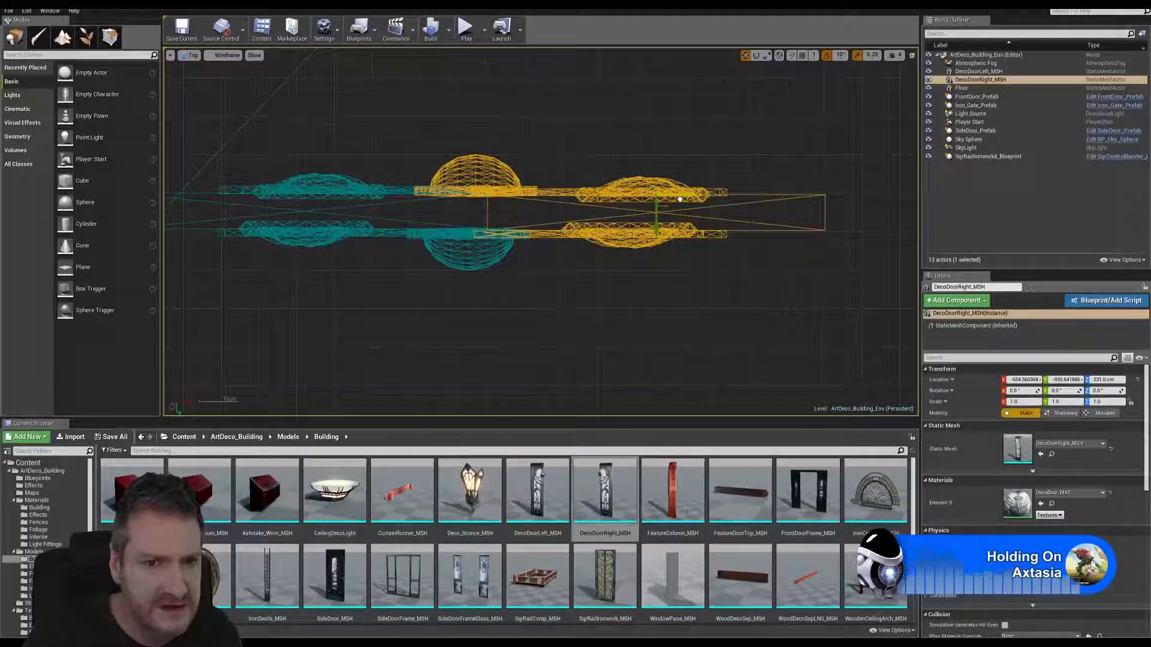
pyautogui.scroll(4, 460, 216)
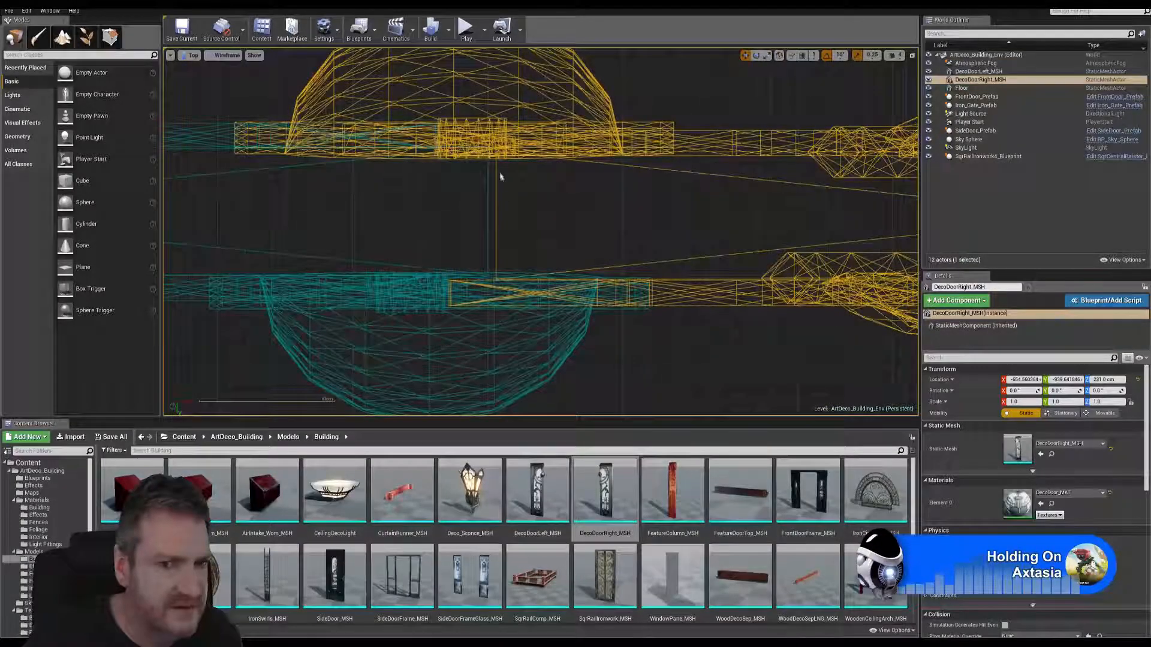
pyautogui.scroll(-4, 496, 231)
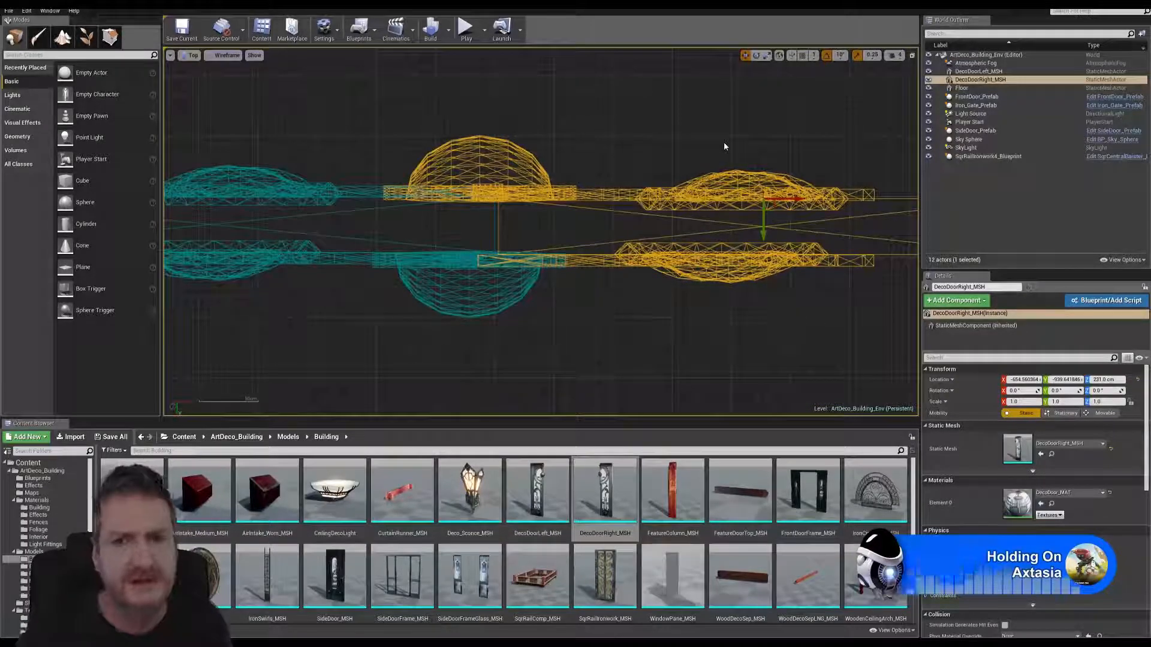
pyautogui.click(913, 56)
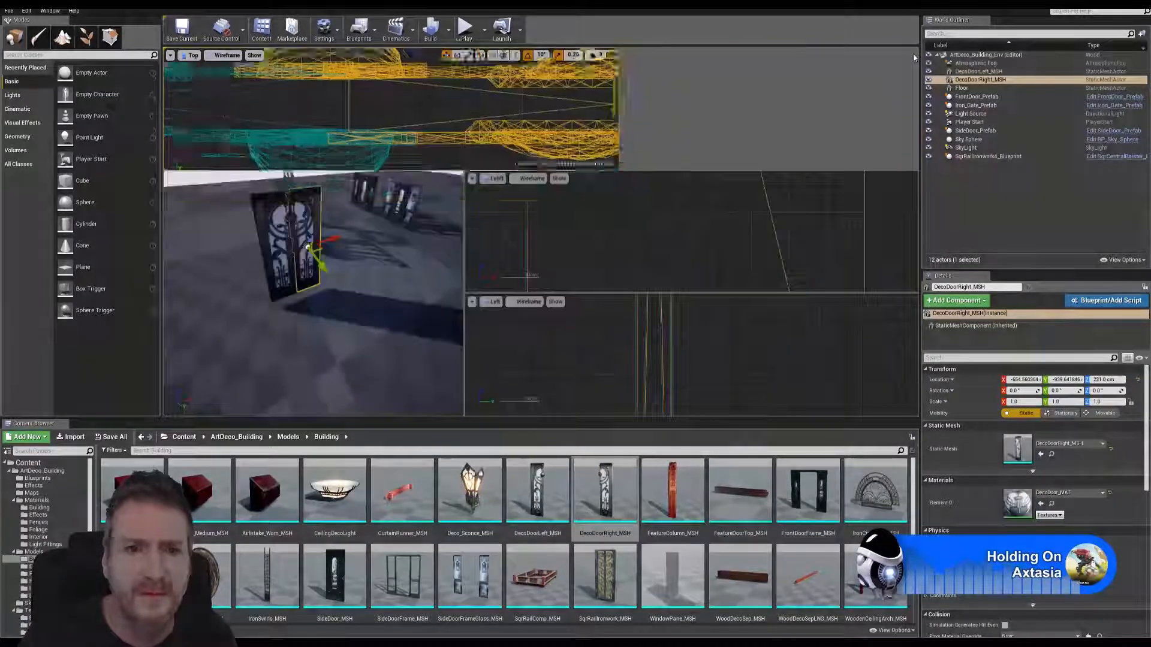
# Select DecoDoorLeft_MSH and DecoDoorRight_MSH and convert their components to a Blueprint class, choosing ArtDeco_Building/Blueprints as the path.
pyautogui.moveTo(243, 255); pyautogui.dragTo(244, 253, button='right')
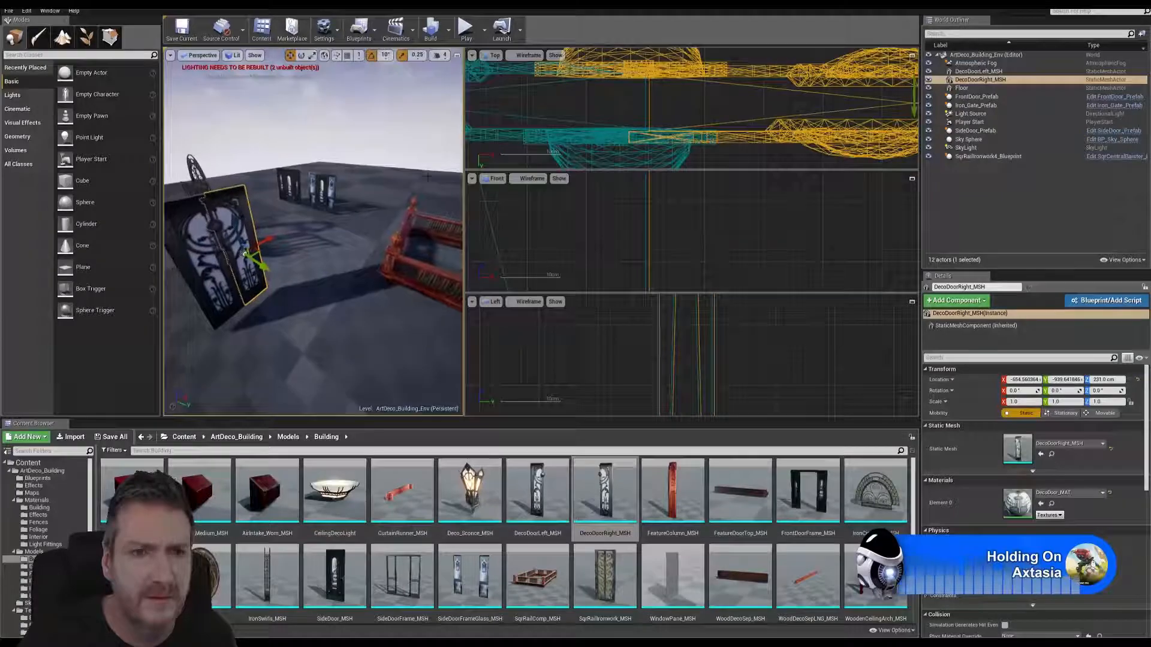
pyautogui.click(457, 56)
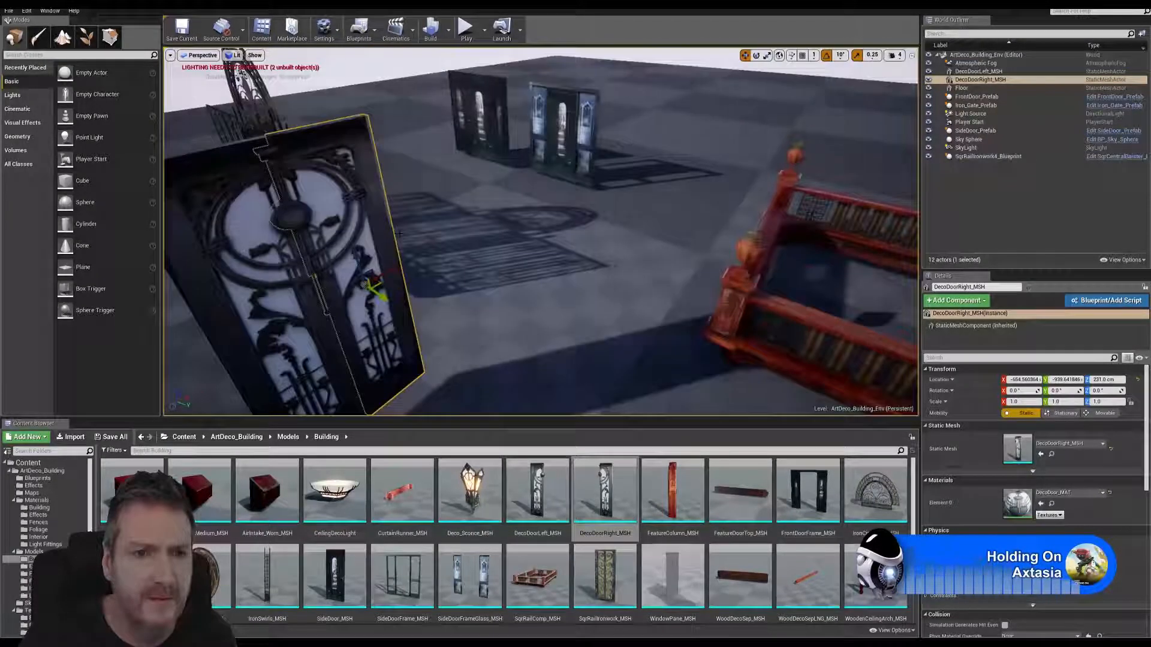
pyautogui.moveTo(539, 240); pyautogui.dragTo(510, 240, button='right')
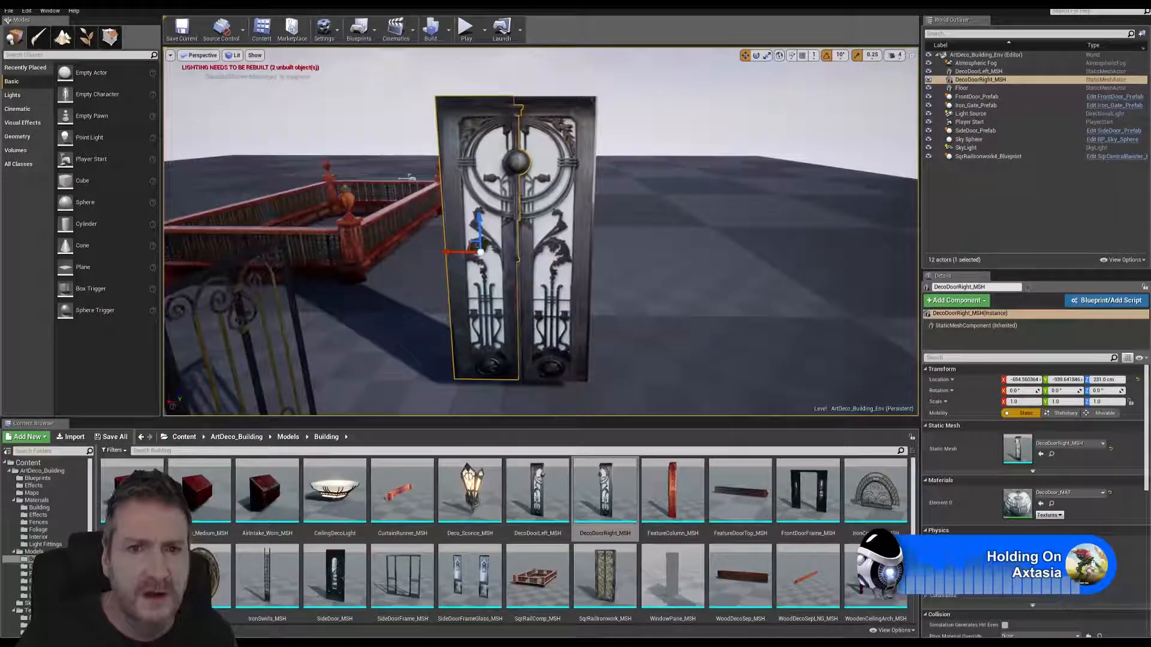
pyautogui.keyDown('ctrl'); pyautogui.click(479, 240); pyautogui.keyUp('ctrl')
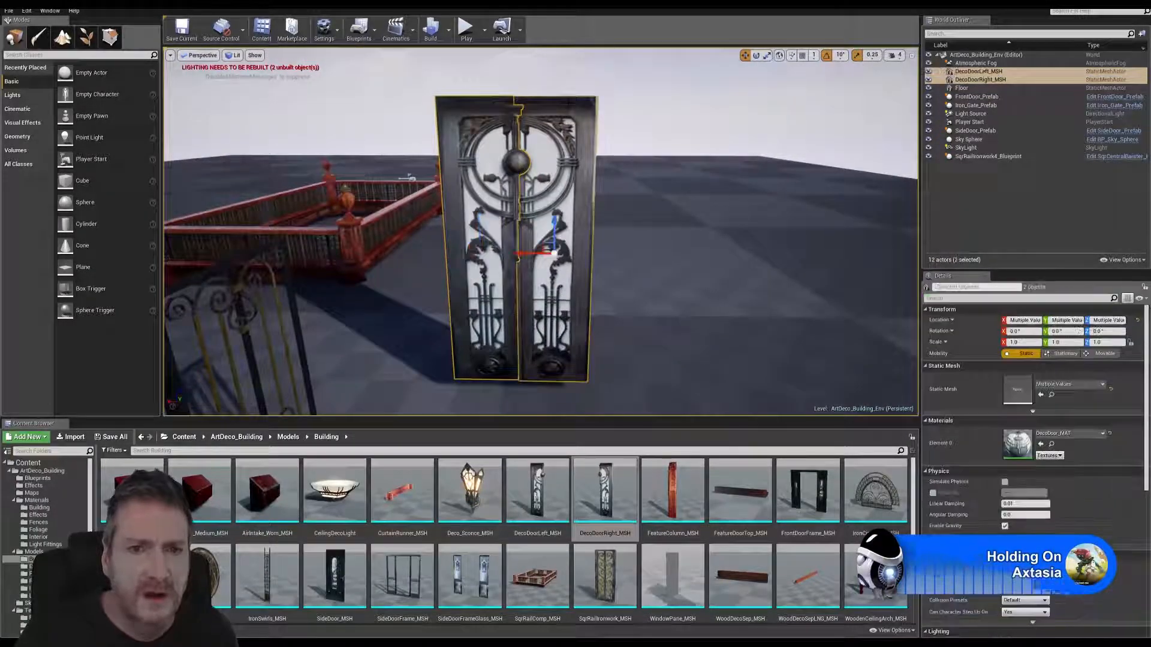
pyautogui.click(358, 30)
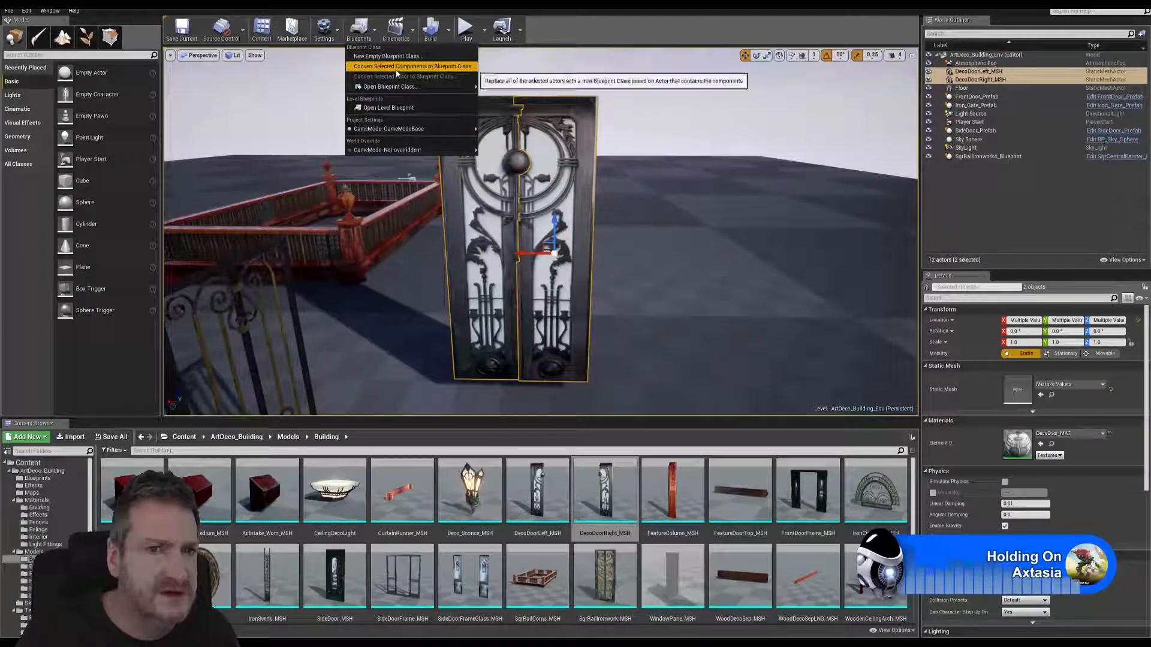
pyautogui.click(414, 66)
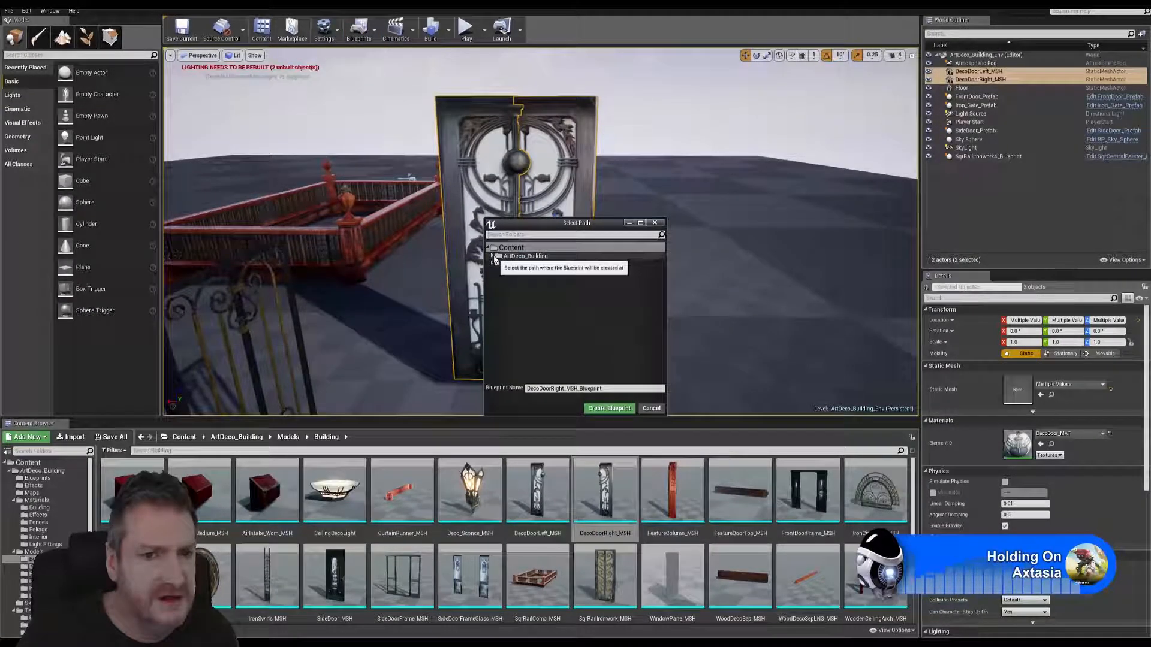
pyautogui.doubleClick(522, 256)
pyautogui.click(520, 263)
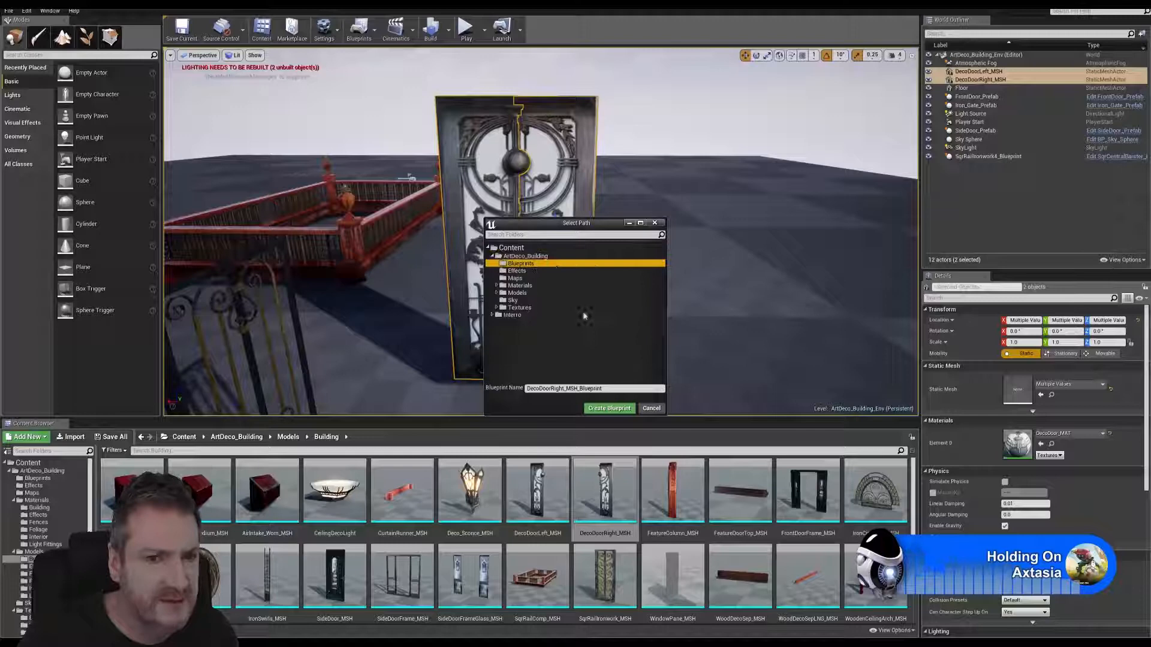
# Name the door blueprint DecoDoors_Prefab, create it, and close its Blueprint editor.
pyautogui.click(555, 388)
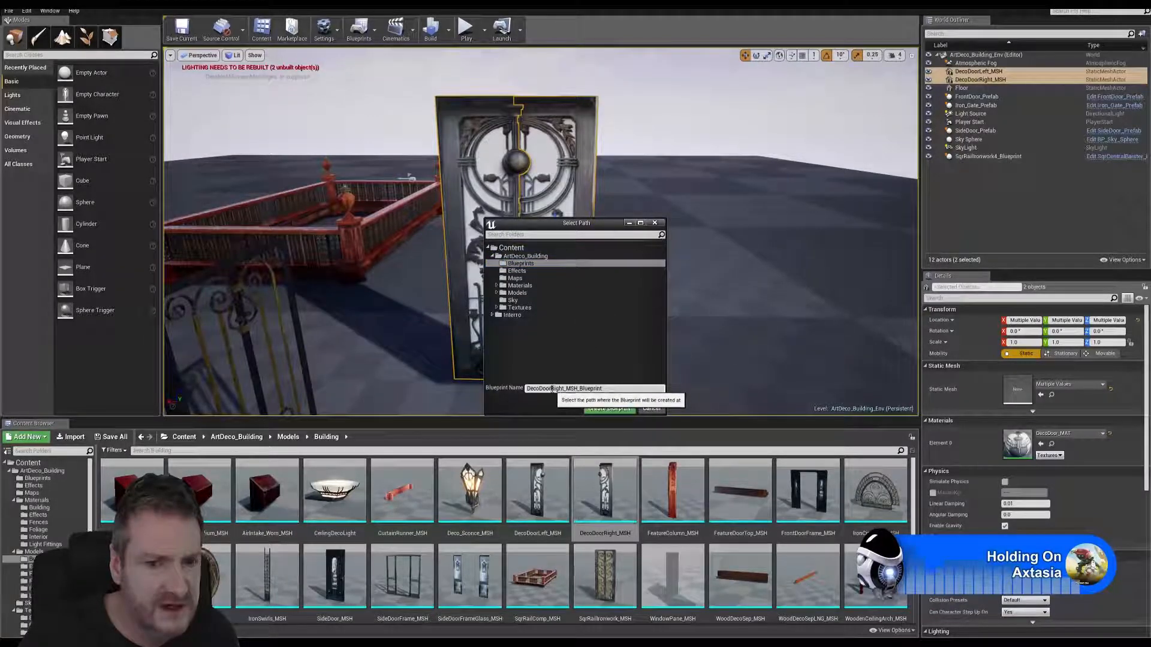
pyautogui.moveTo(549, 388); pyautogui.dragTo(663, 379)
pyautogui.write('s')
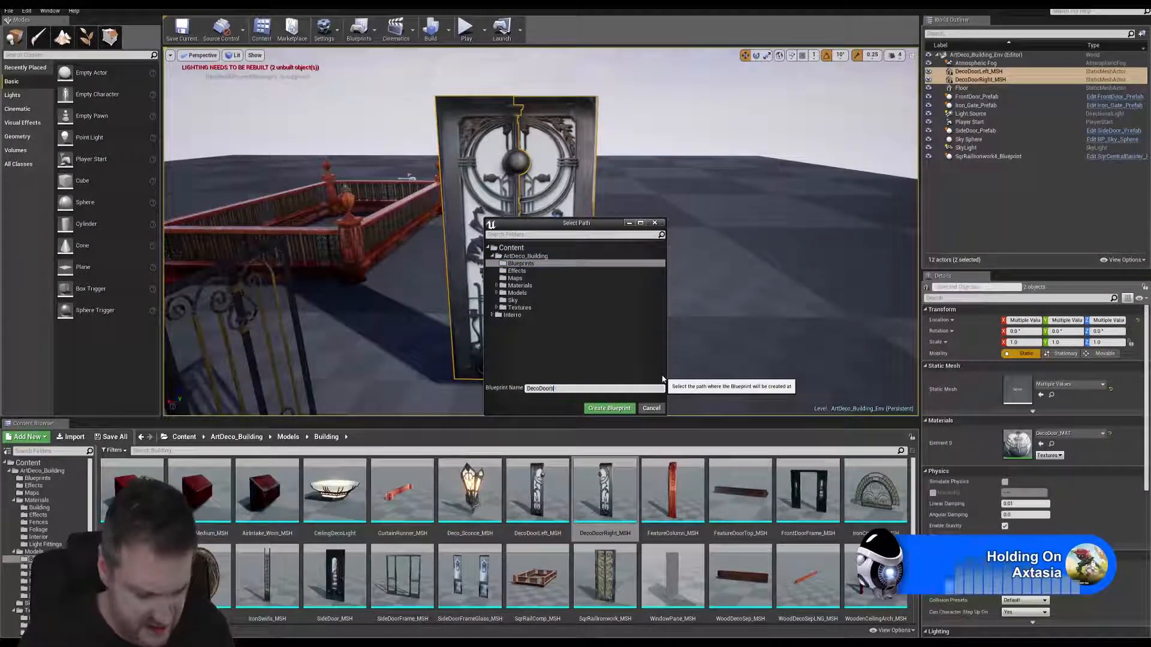
pyautogui.write('_Prefab')
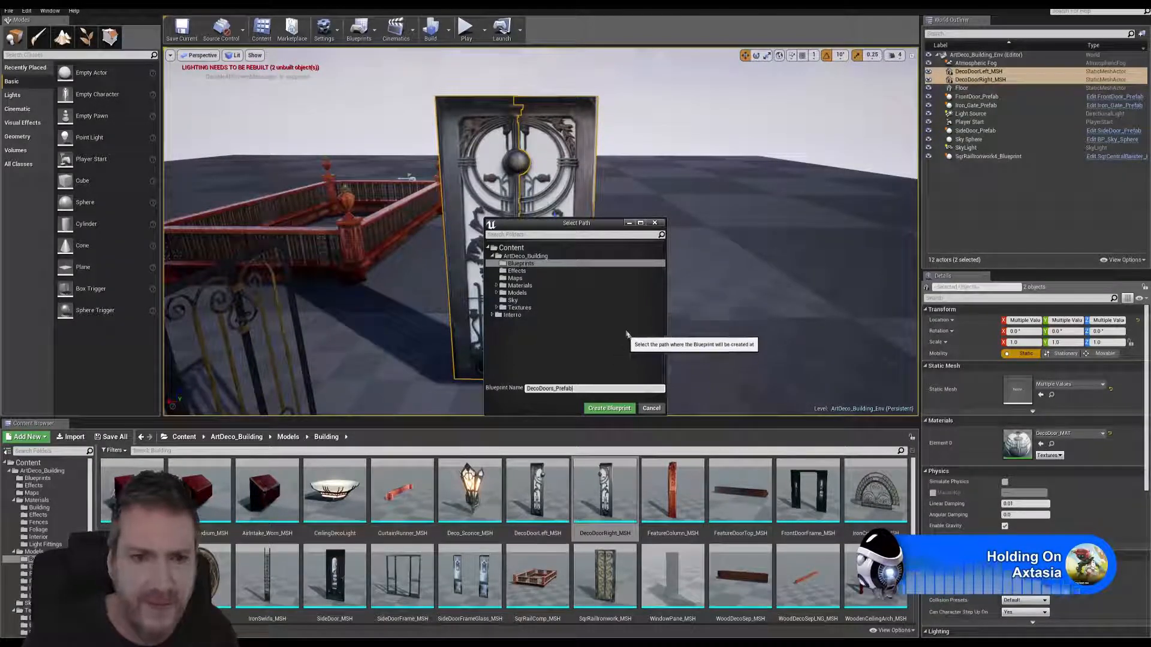
pyautogui.click(605, 408)
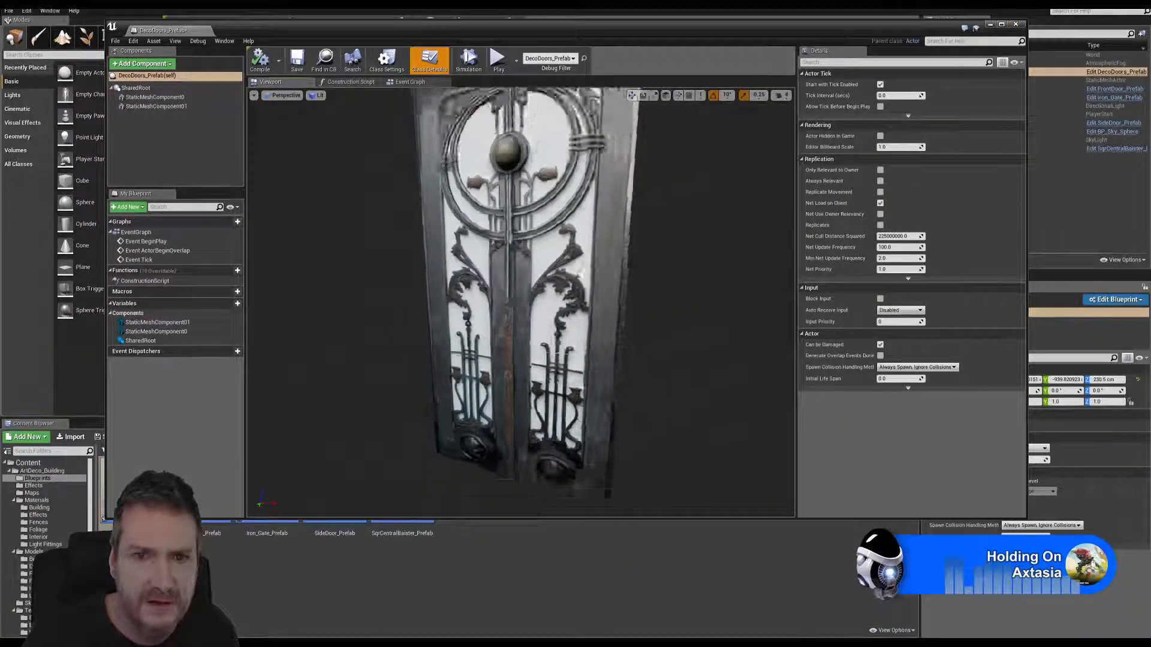
pyautogui.click(1015, 24)
# Rotate DecoDoors_Prefab by about -80° around its vertical axis, restore the Move tool, and deselect the prefab.
pyautogui.moveTo(588, 321); pyautogui.dragTo(473, 190, button='right')
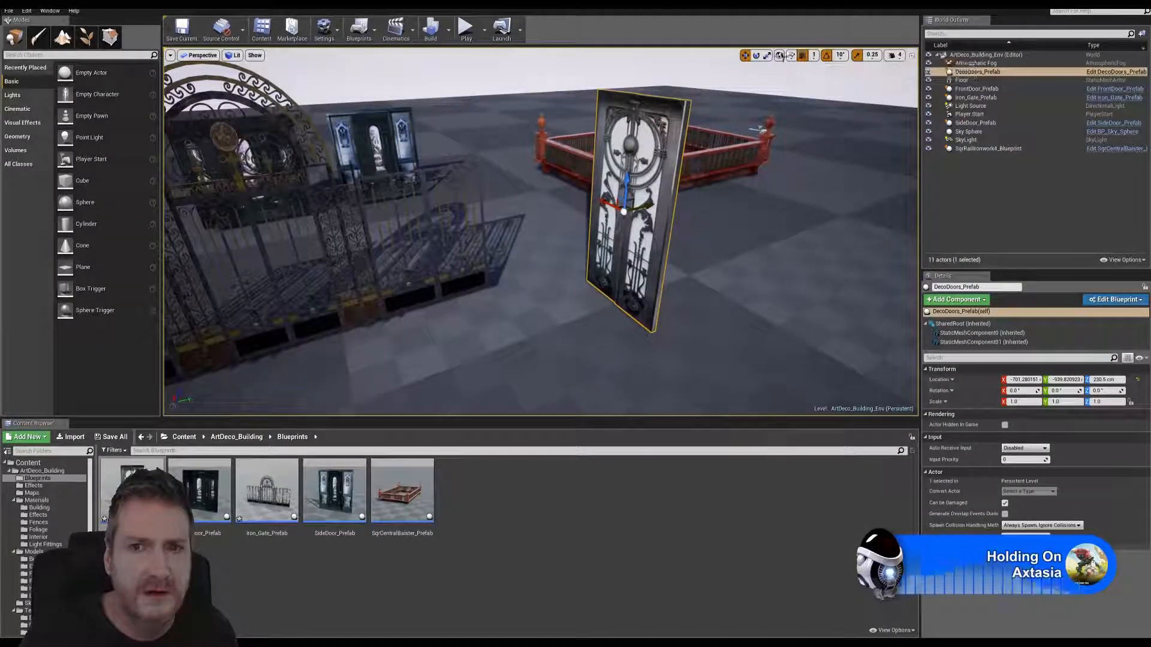
pyautogui.click(756, 56)
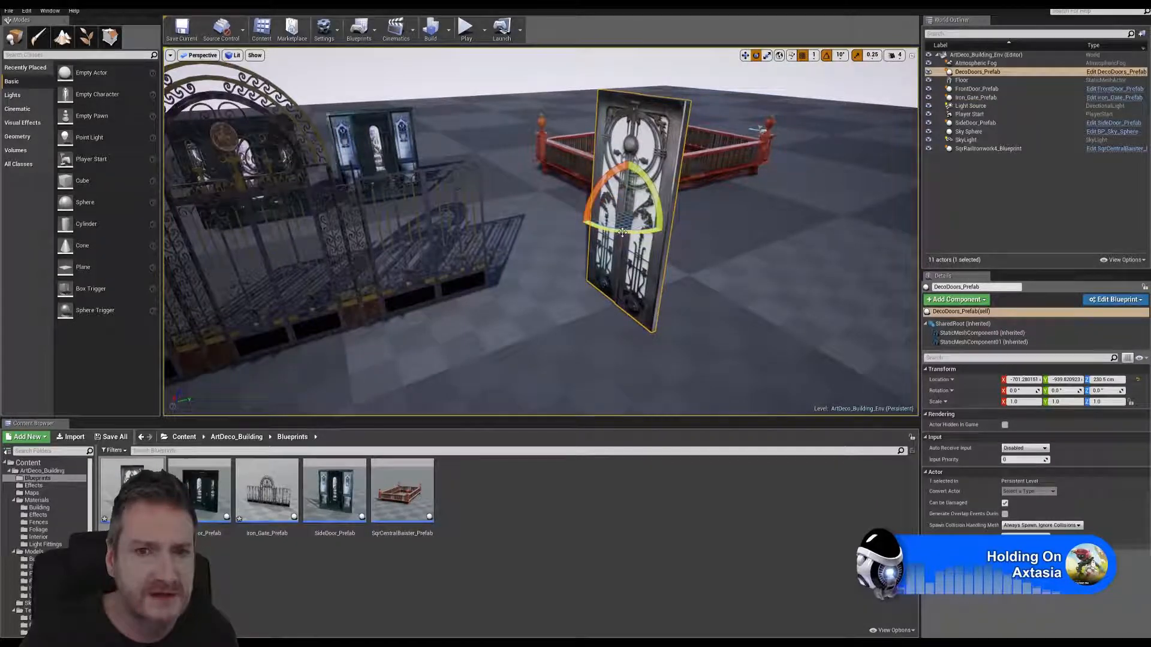
pyautogui.moveTo(623, 232); pyautogui.dragTo(551, 223)
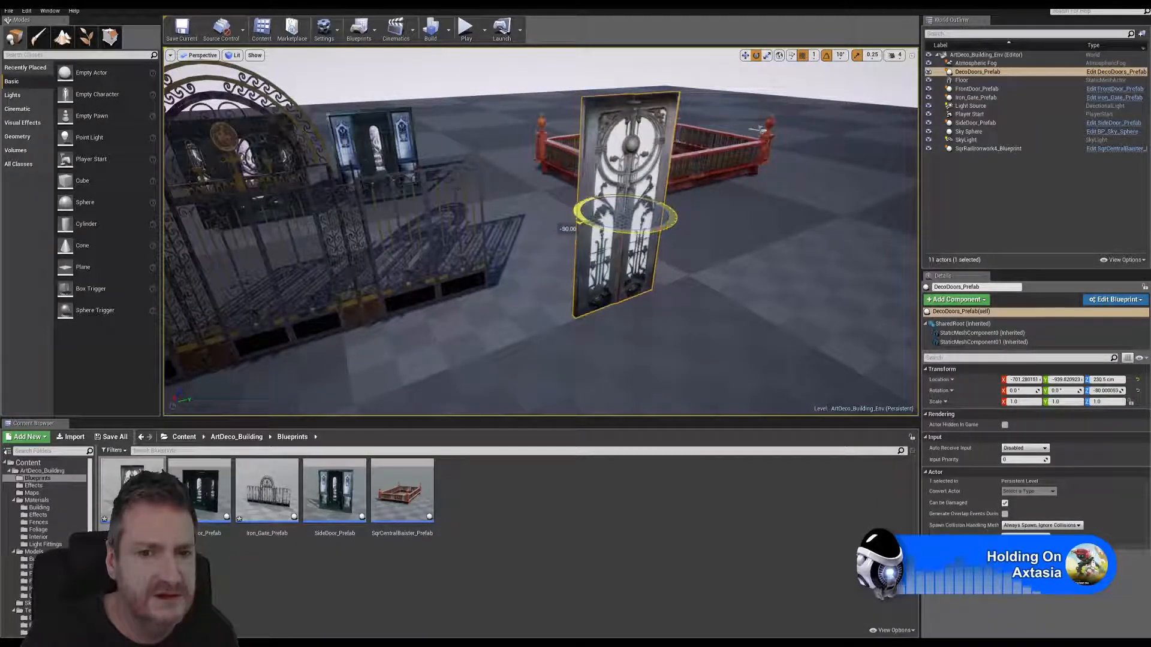
pyautogui.click(746, 56)
pyautogui.press('Escape')
pyautogui.moveTo(714, 206); pyautogui.dragTo(719, 180, button='right')
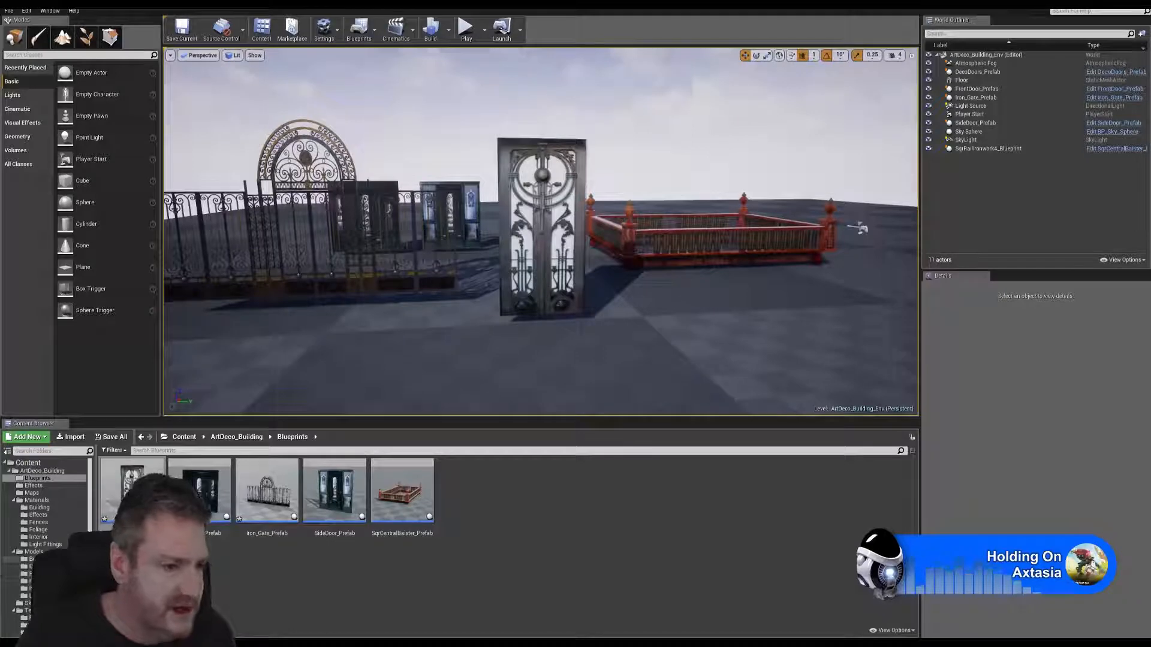
# Review the meshes in Models/Building against the existing prefabs in Blueprints for pieces still needing assembly.
pyautogui.click(33, 559)
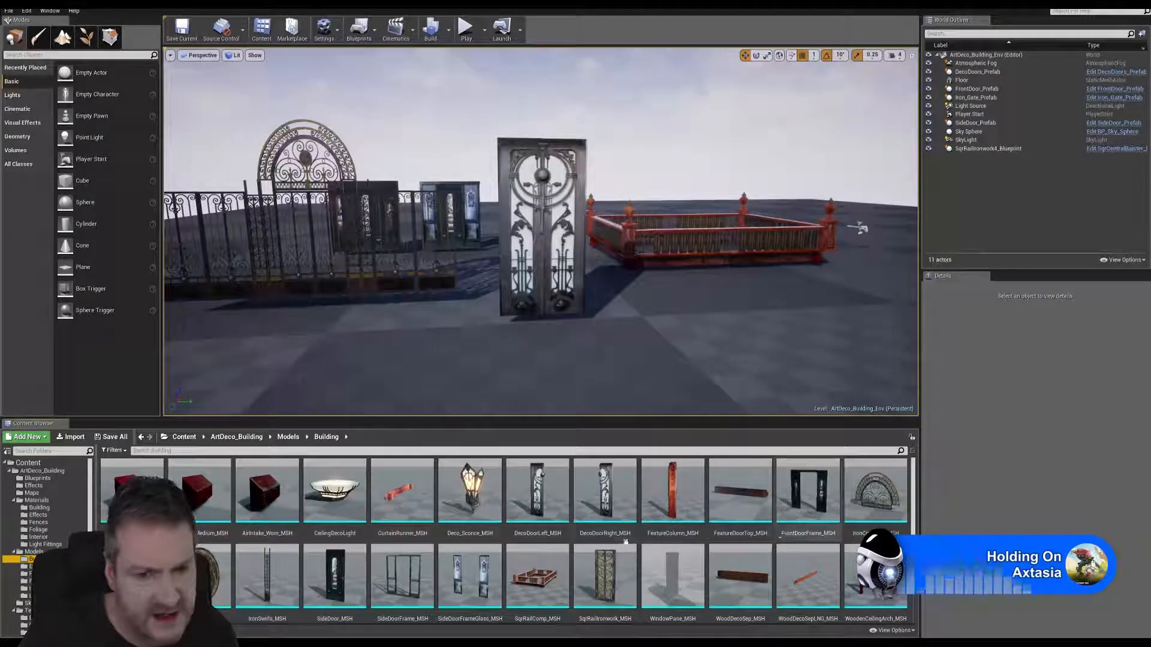
pyautogui.scroll(-1, 754, 552)
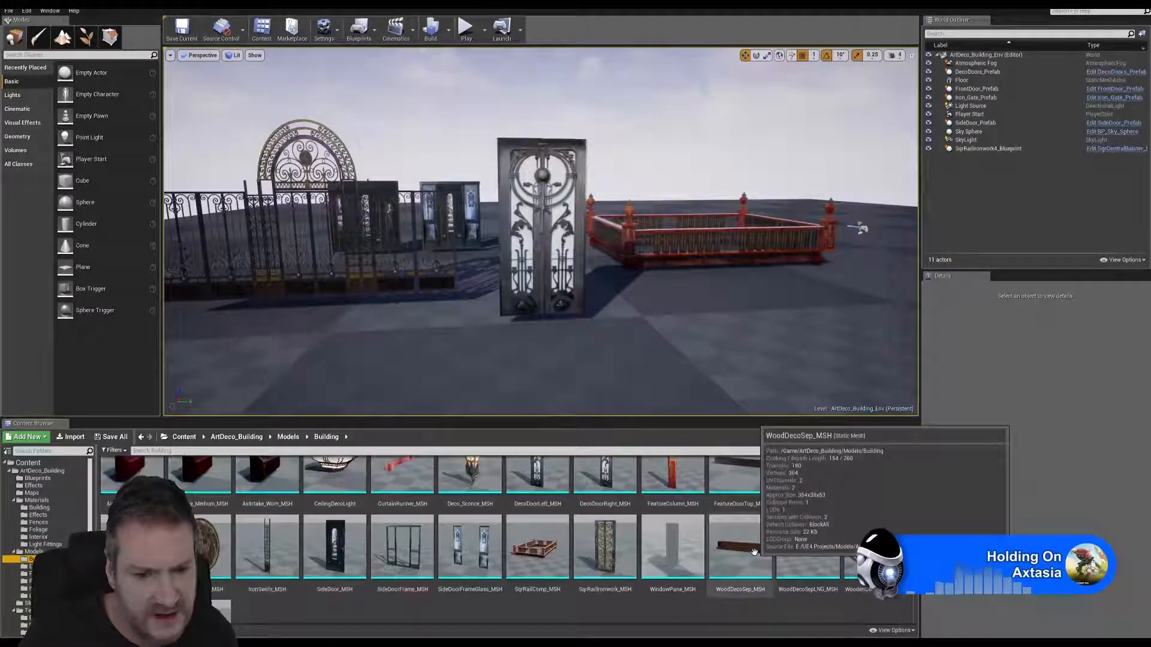
pyautogui.scroll(-2, 754, 551)
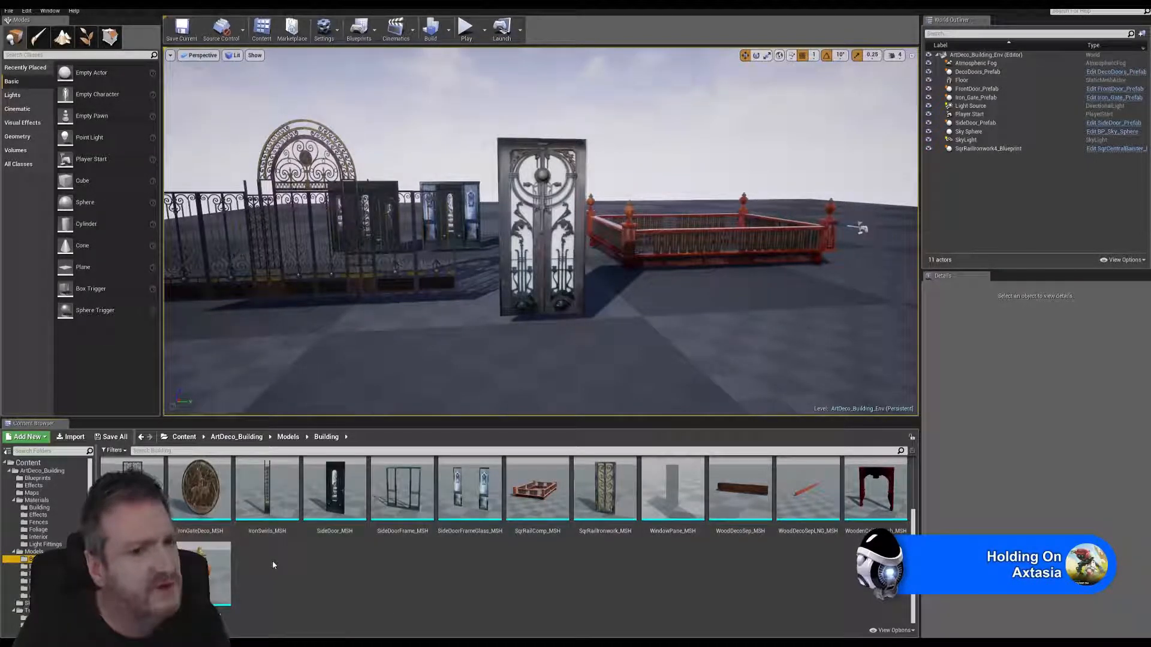
pyautogui.scroll(3, 272, 560)
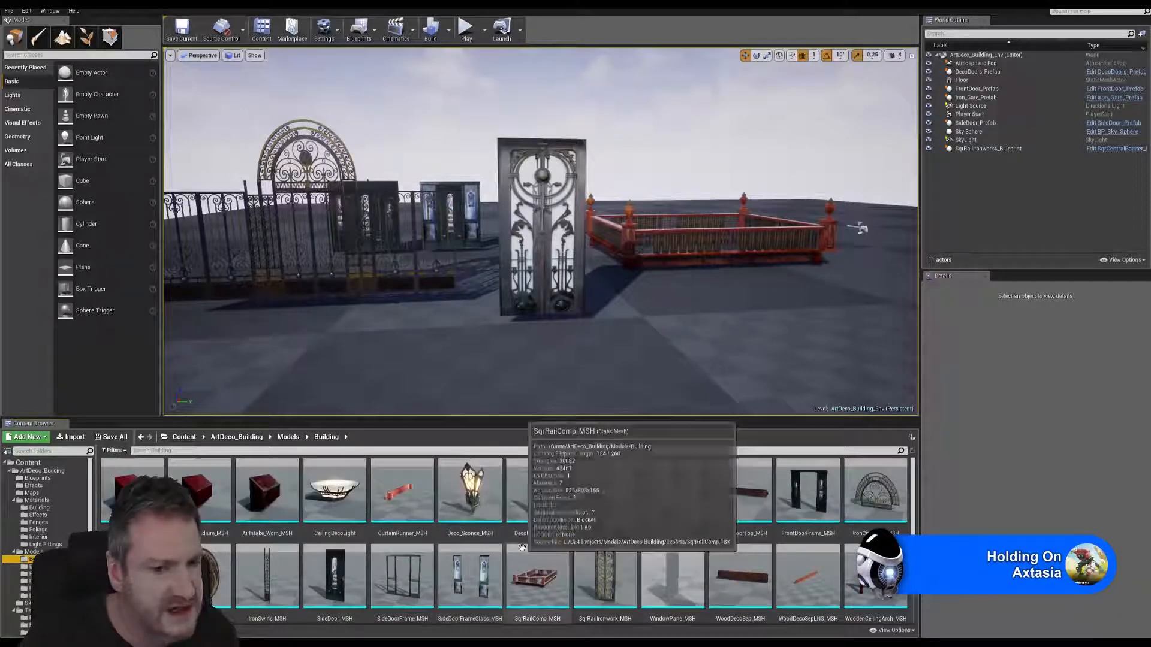
pyautogui.moveTo(605, 324); pyautogui.dragTo(549, 314, button='right')
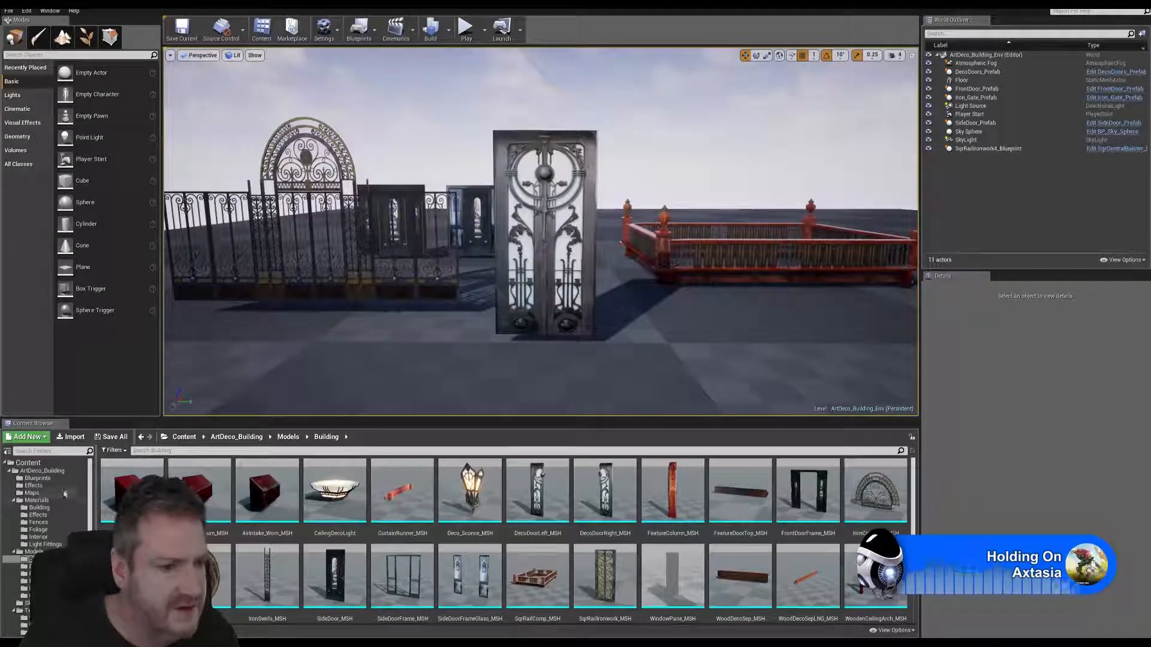
pyautogui.click(37, 478)
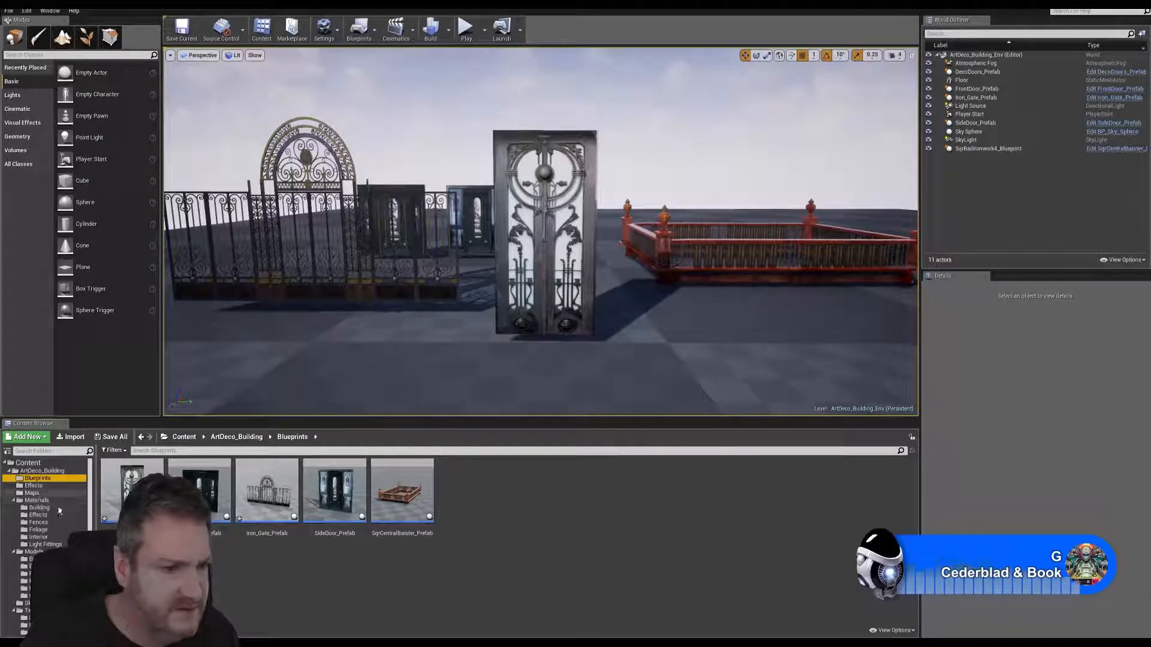
pyautogui.click(33, 559)
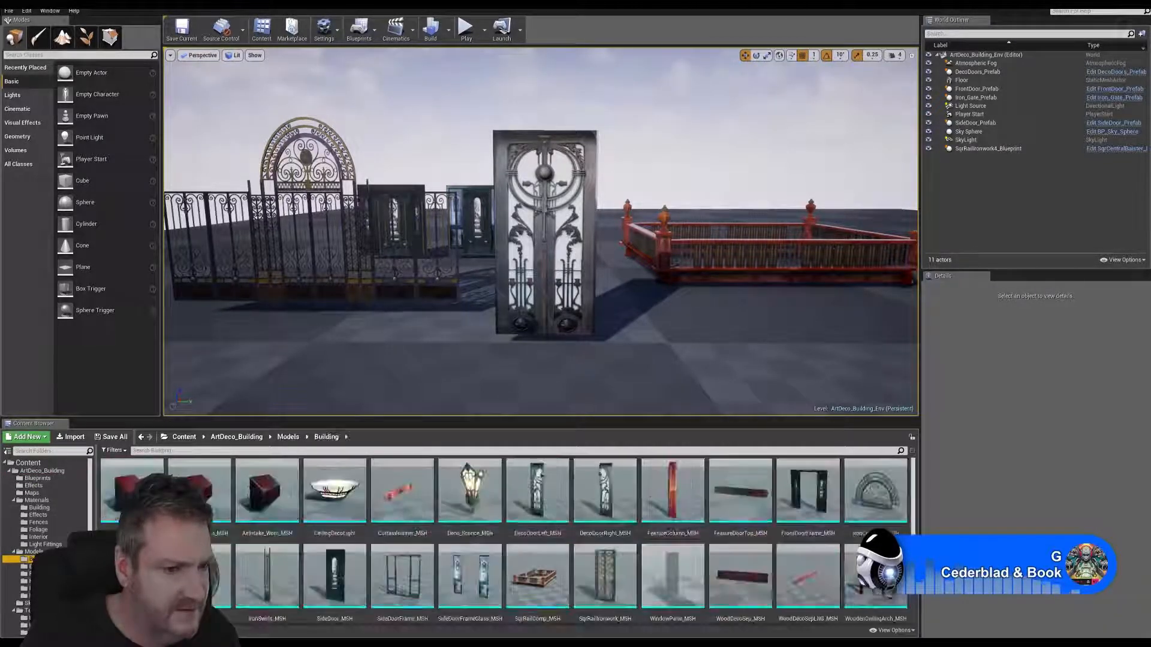
# Save all unsaved work in the project and switch to 3ds Max.
pyautogui.click(9, 12)
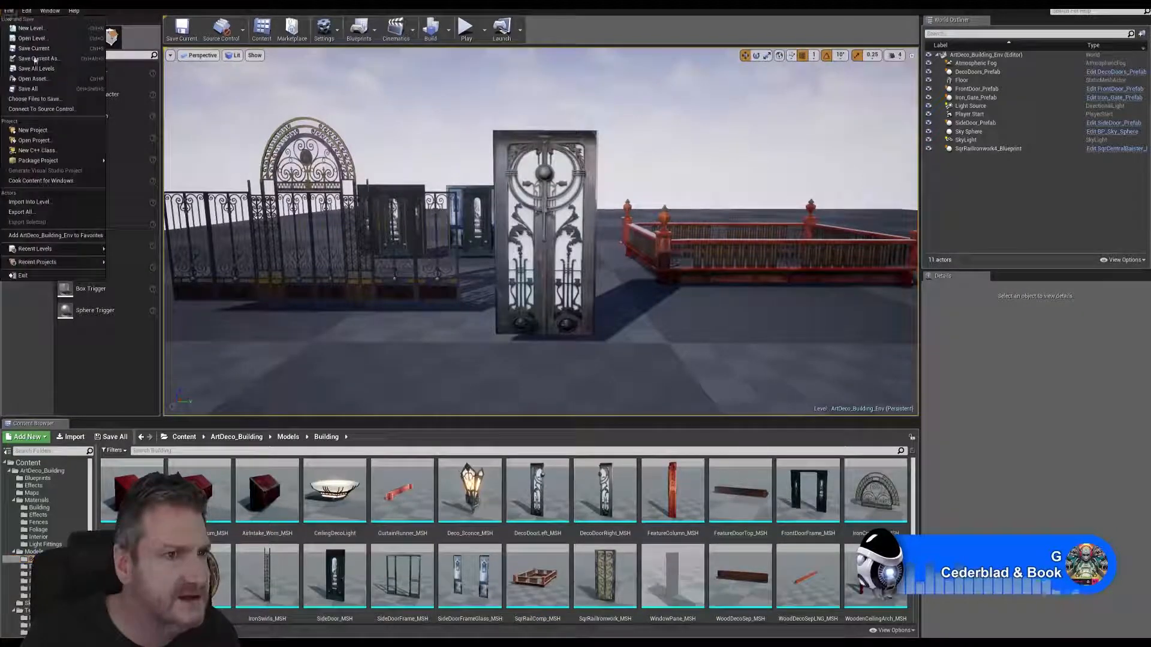
pyautogui.click(30, 88)
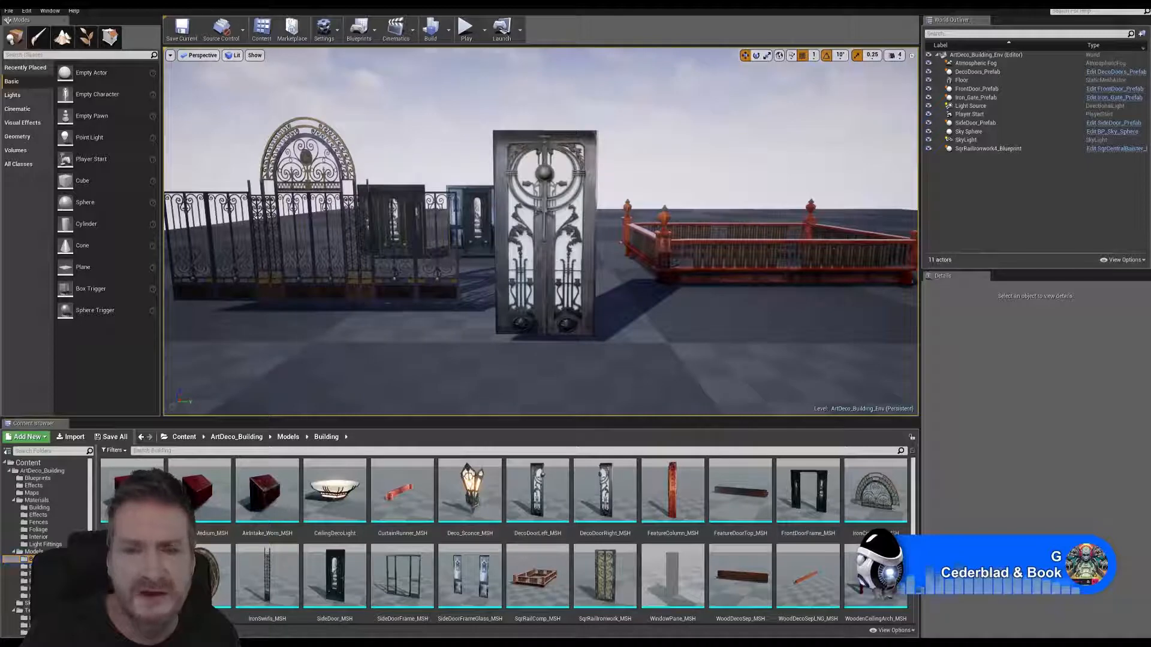
pyautogui.click(1142, 3)
pyautogui.hotkey('alt', 'Tab')
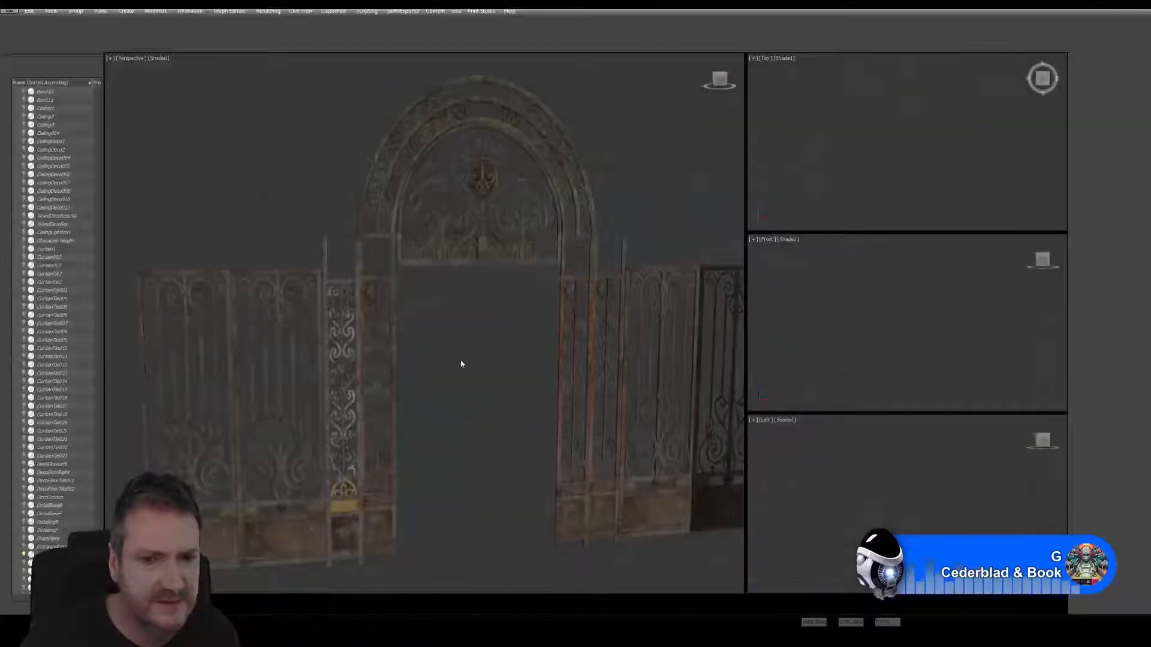
# End the isolation of the gate pieces and survey the framed panel, banner and curtain pieces beside the building.
pyautogui.click(52, 10)
pyautogui.click(68, 108)
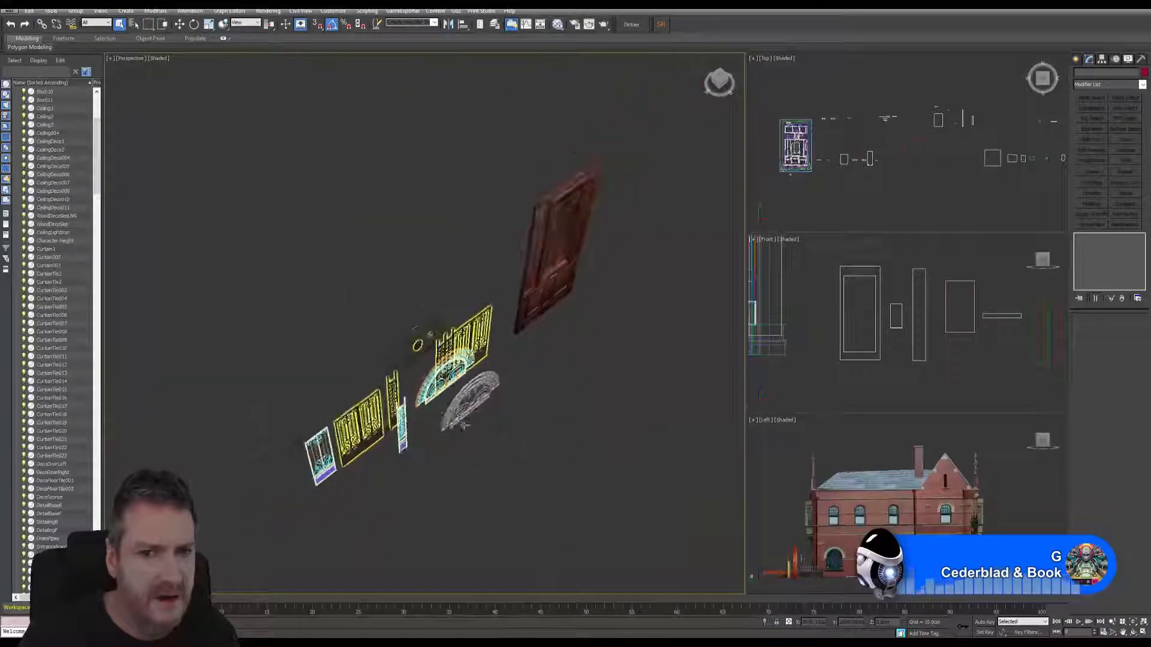
pyautogui.click(1134, 633)
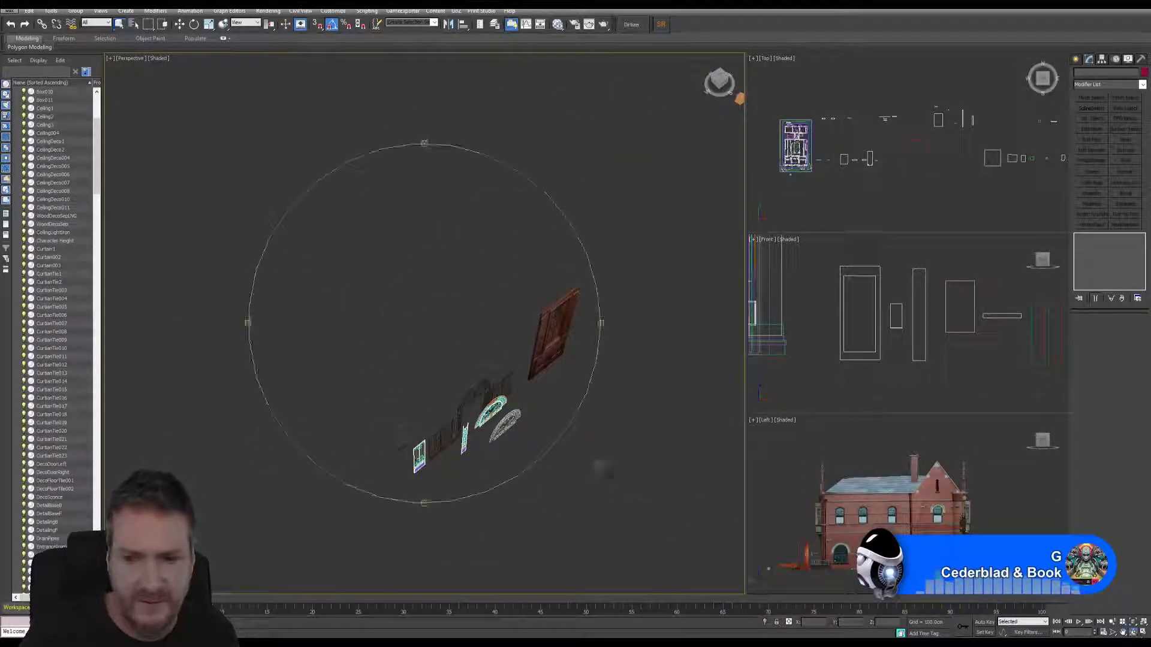
pyautogui.moveTo(598, 470); pyautogui.dragTo(562, 370)
pyautogui.moveTo(305, 411); pyautogui.dragTo(409, 342)
pyautogui.moveTo(426, 384); pyautogui.dragTo(306, 269)
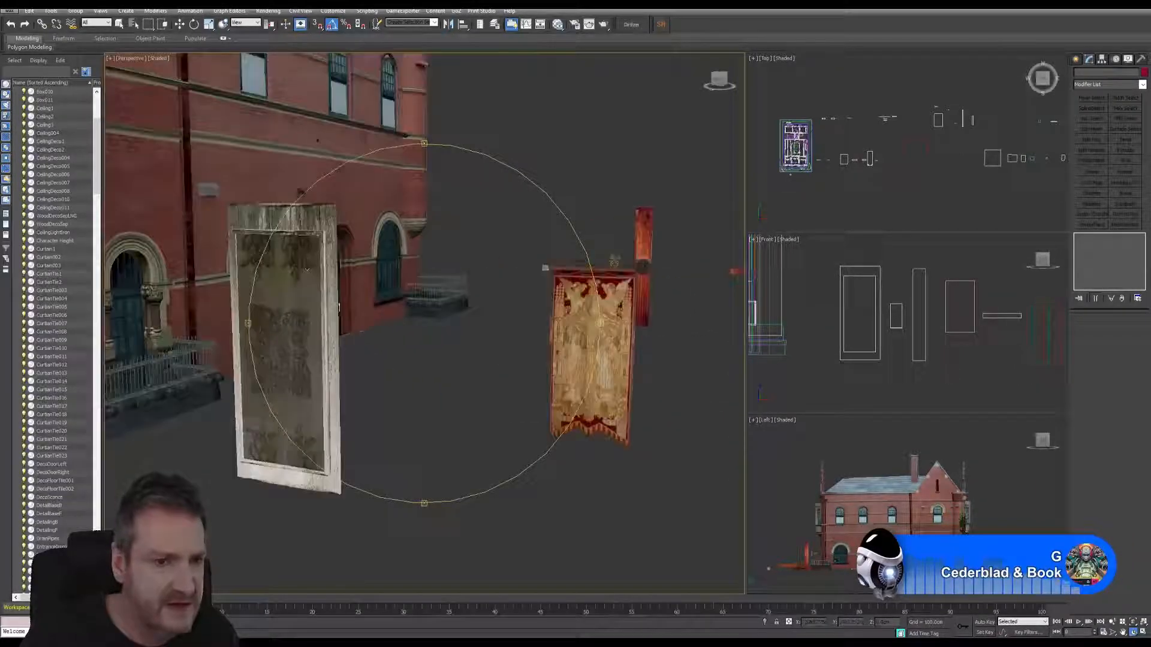
pyautogui.moveTo(416, 406); pyautogui.dragTo(503, 297)
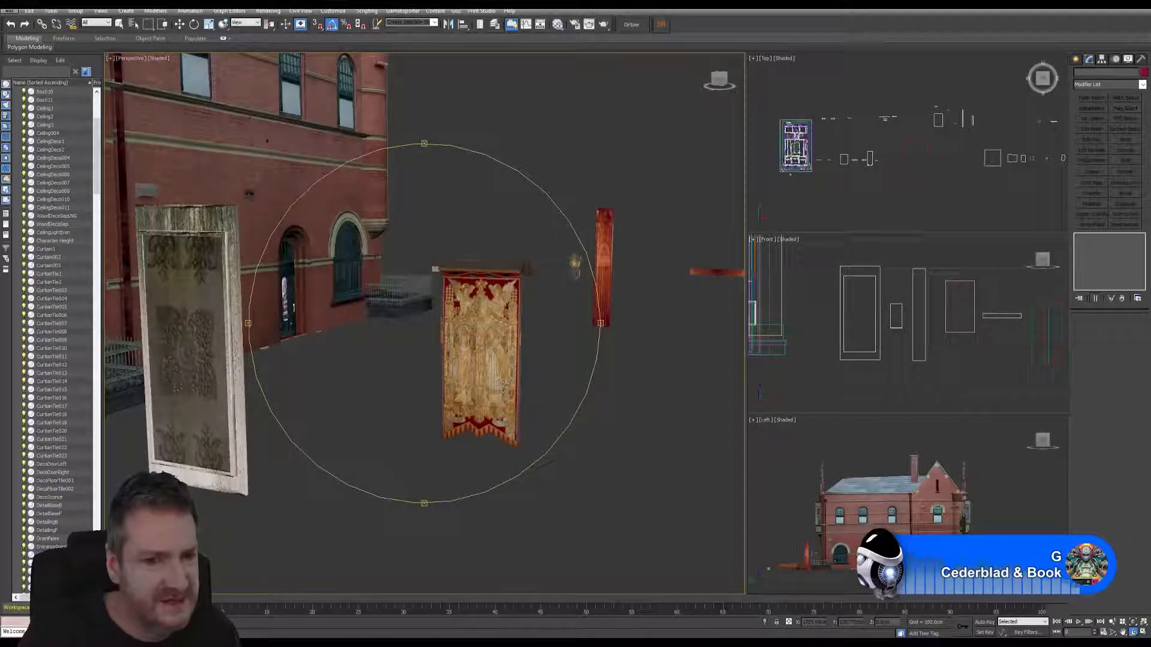
pyautogui.moveTo(470, 326); pyautogui.dragTo(412, 327)
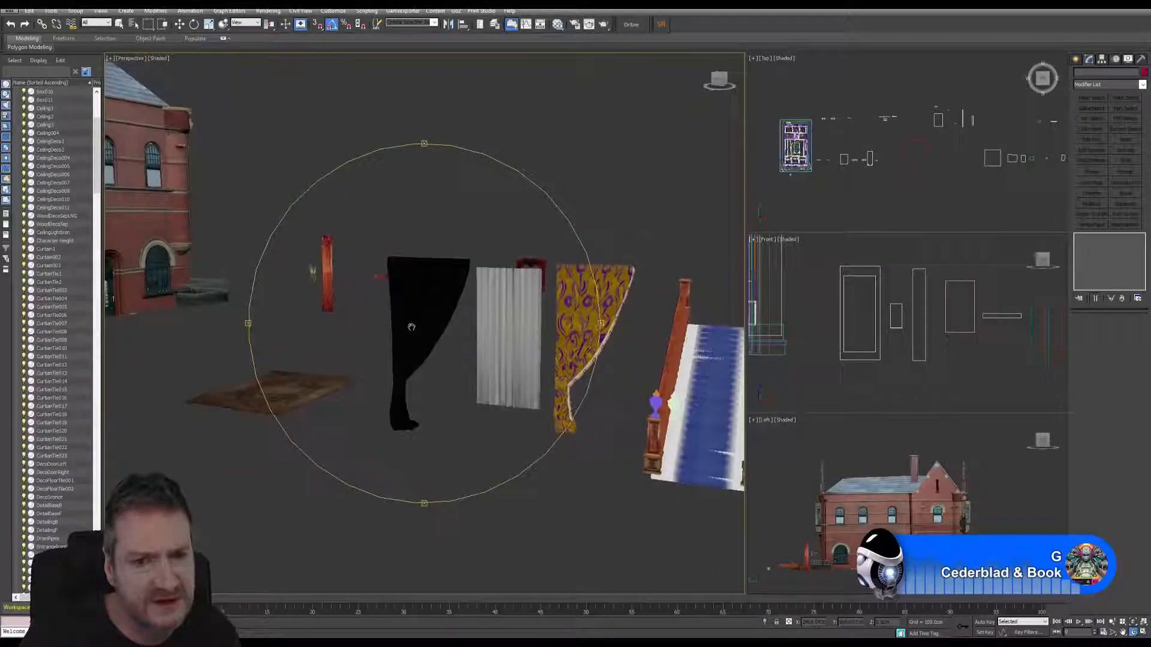
# Set the perspective viewport's shading to Consistent Colors and inspect the curtains and the carpeted staircase.
pyautogui.click(160, 59)
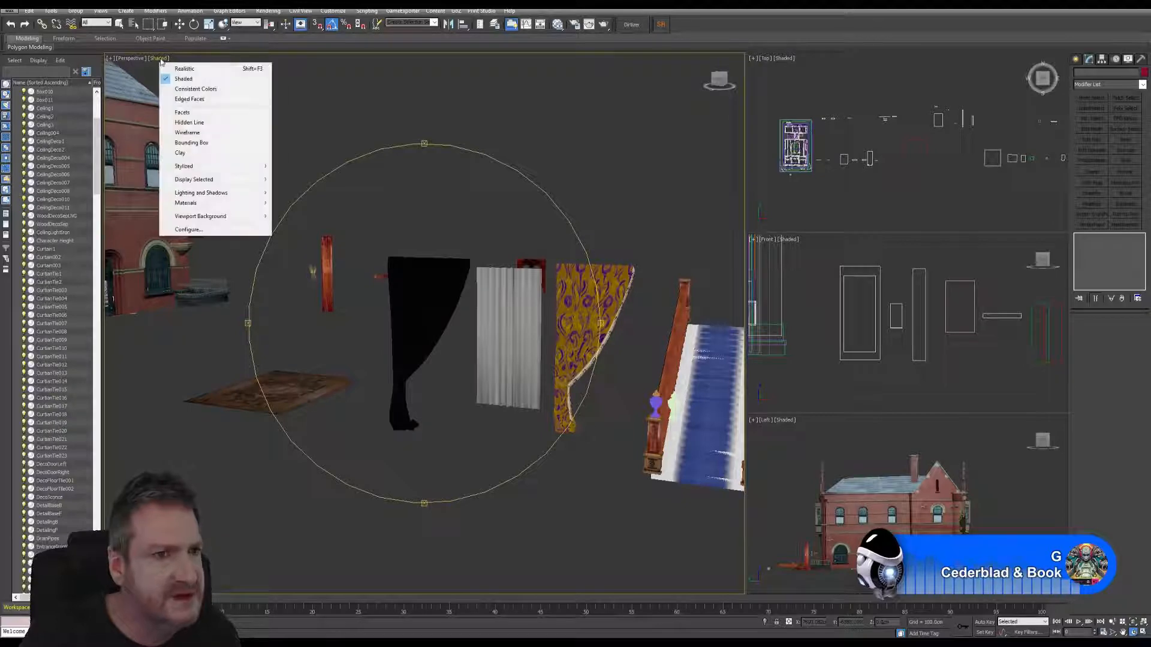
pyautogui.click(192, 85)
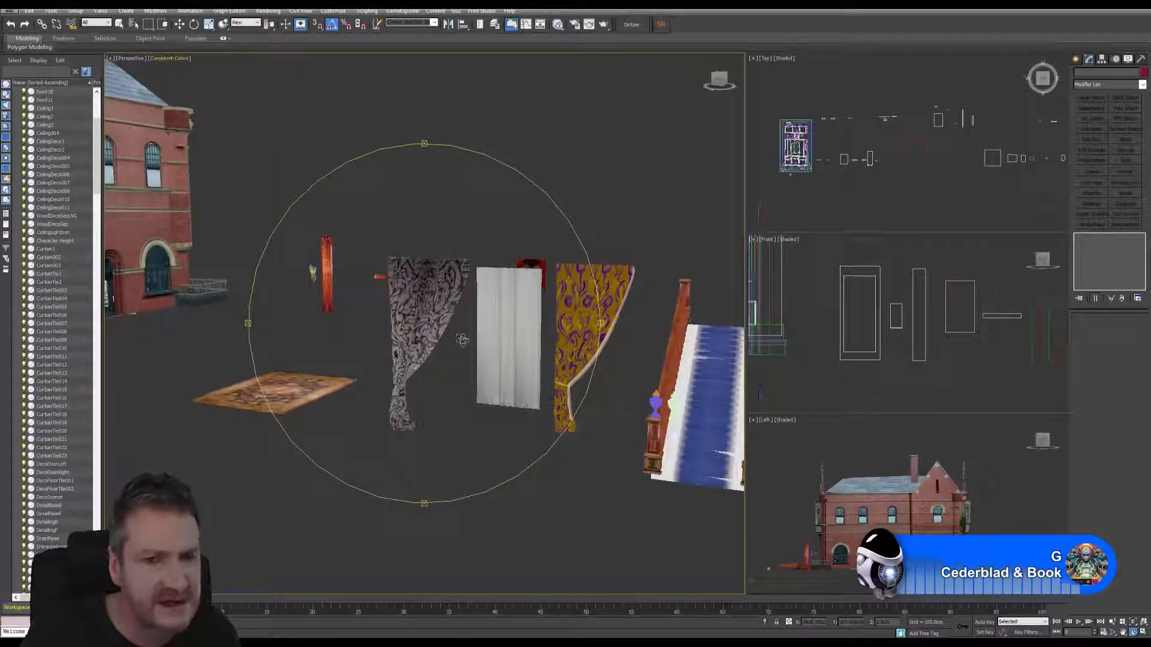
pyautogui.moveTo(463, 340); pyautogui.dragTo(468, 290)
pyautogui.moveTo(635, 283); pyautogui.dragTo(477, 288)
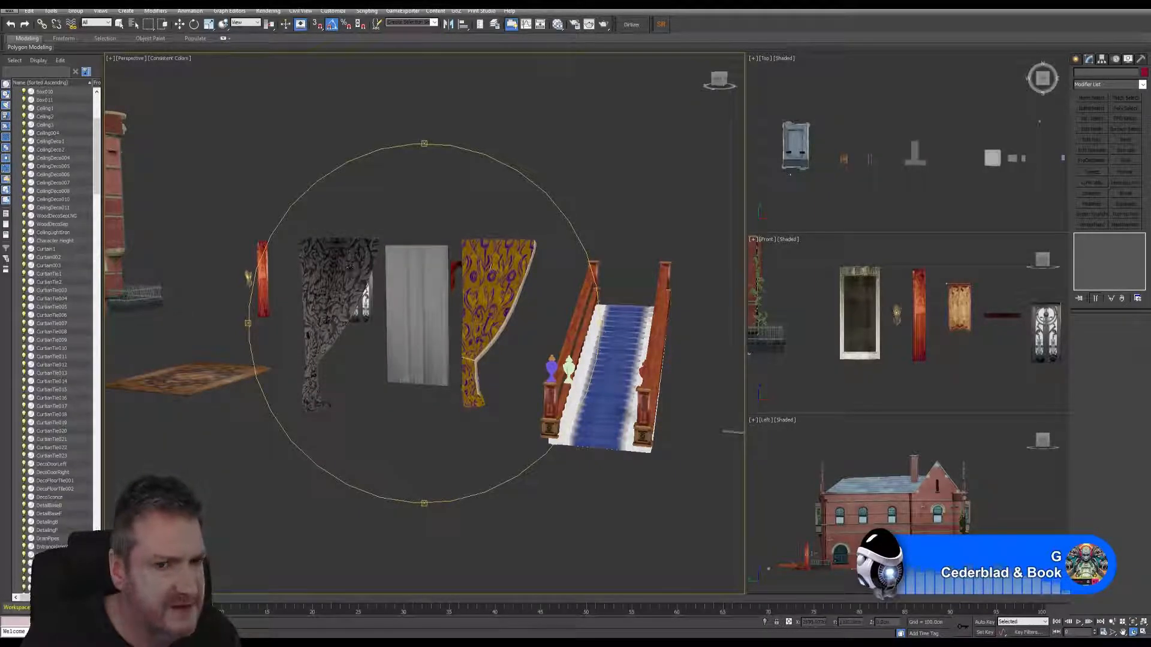
pyautogui.moveTo(530, 291); pyautogui.dragTo(317, 350)
pyautogui.scroll(2, 317, 349)
pyautogui.scroll(-5, 317, 349)
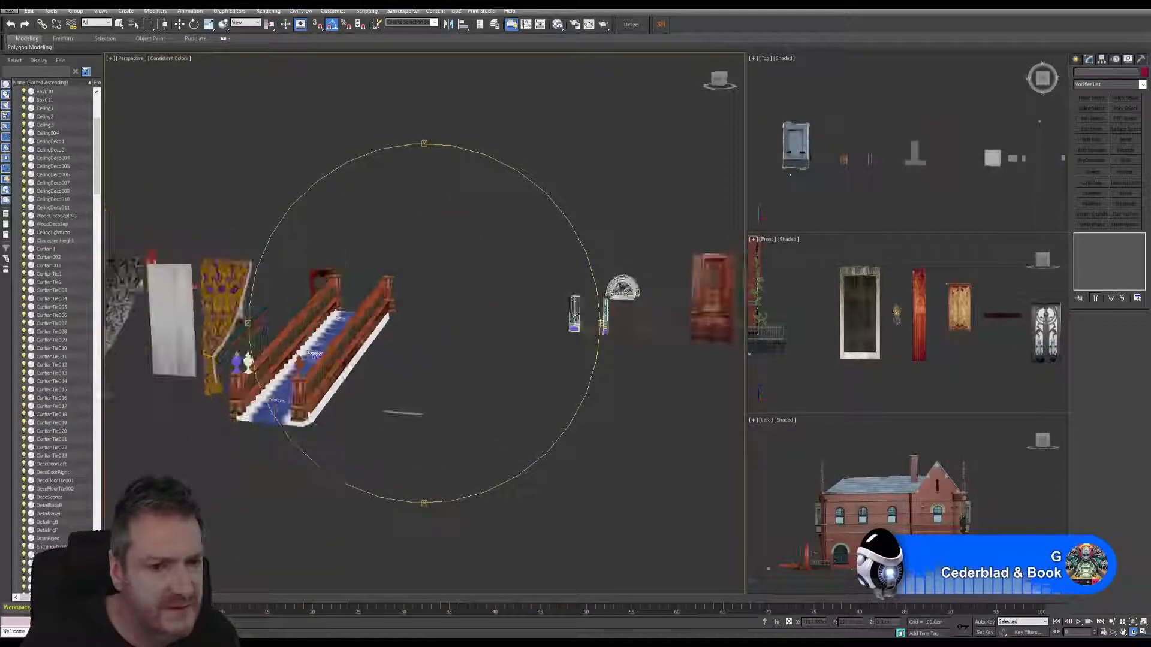
pyautogui.moveTo(429, 332); pyautogui.dragTo(117, 343, button='middle')
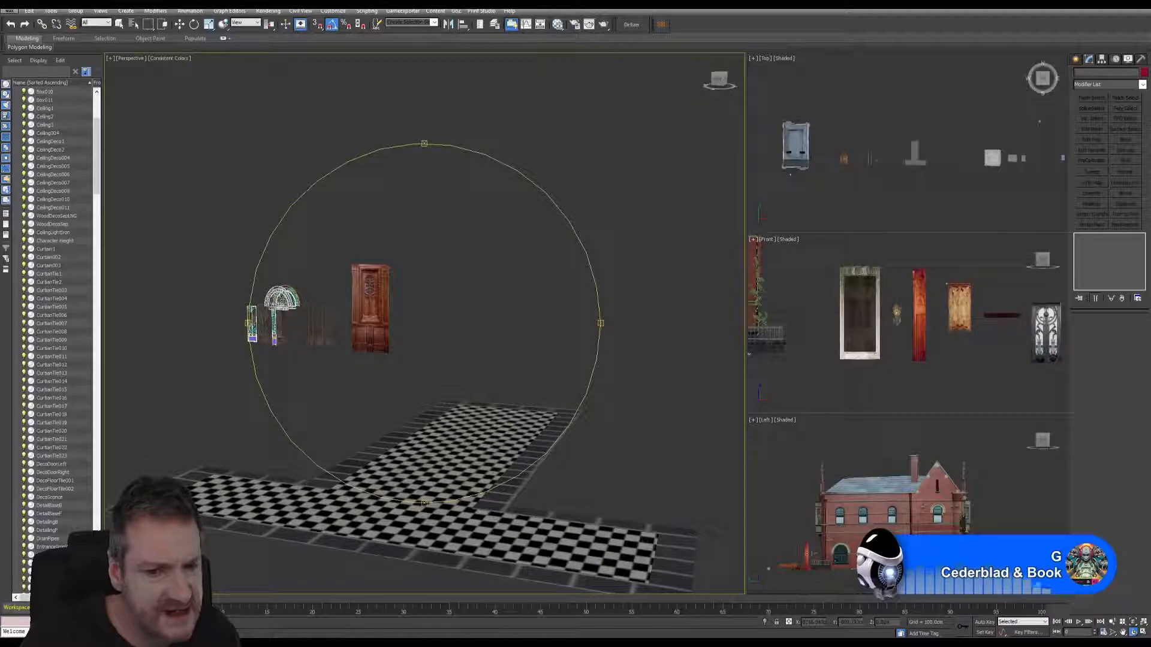
# Examine the chequered floor, ceiling panels, hanging lantern and carved wooden column among the modular pieces.
pyautogui.scroll(-3, 474, 456)
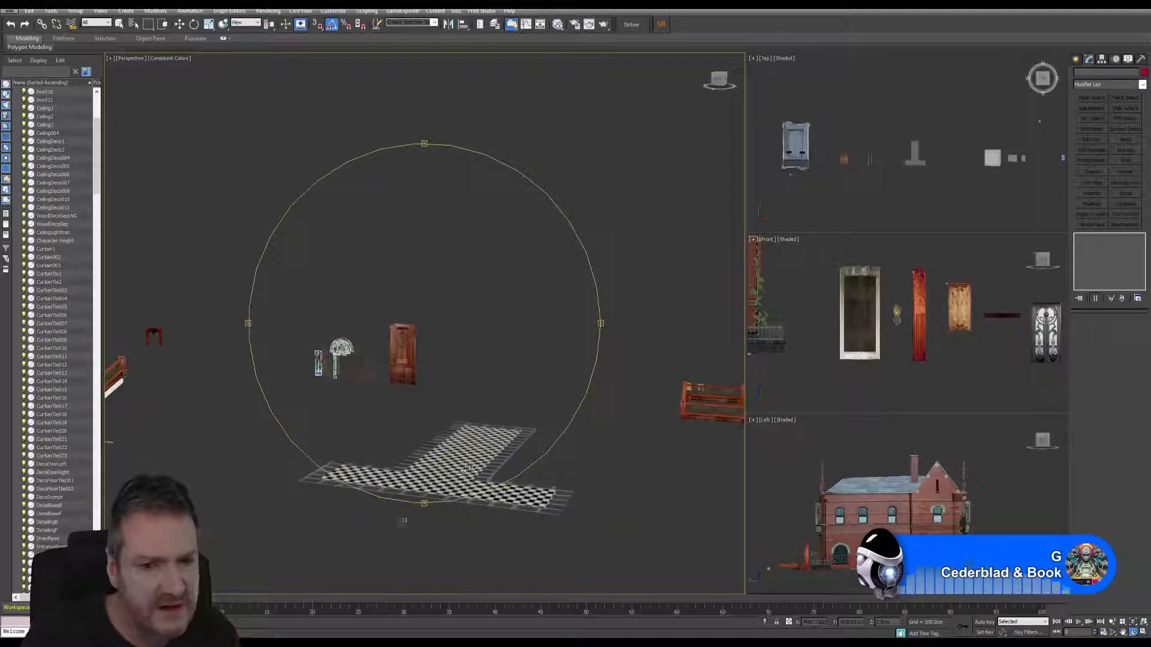
pyautogui.moveTo(511, 386); pyautogui.dragTo(341, 379, button='middle')
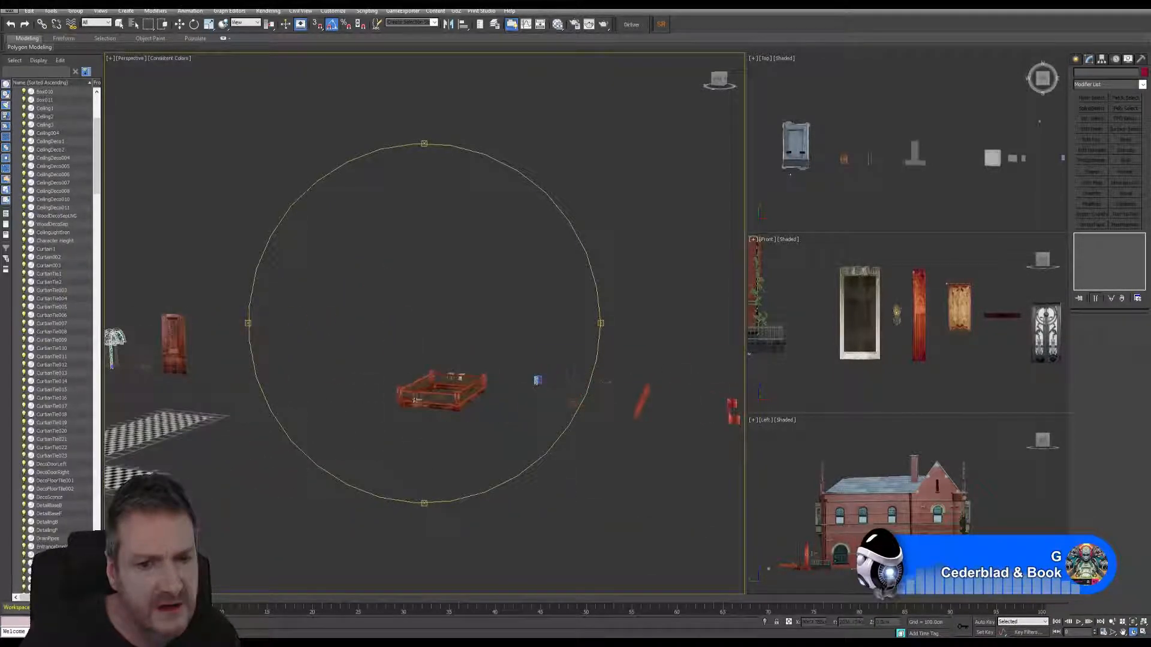
pyautogui.keyDown('alt'); pyautogui.moveTo(451, 428); pyautogui.dragTo(373, 415, button='middle'); pyautogui.keyUp('alt')
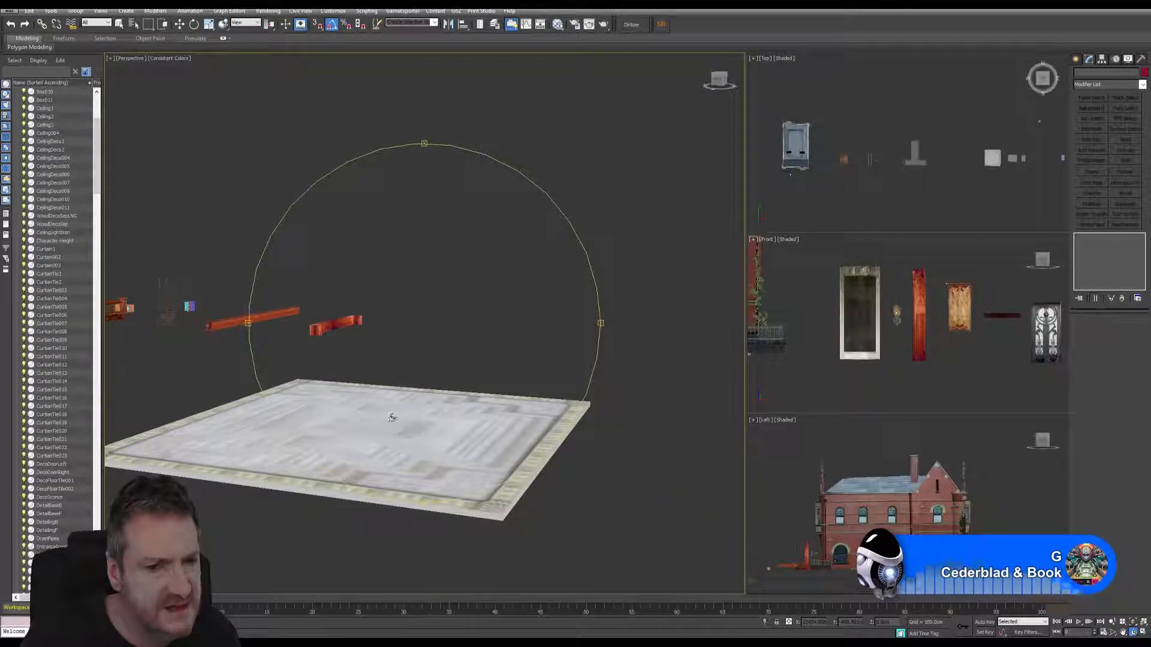
pyautogui.scroll(-4, 465, 436)
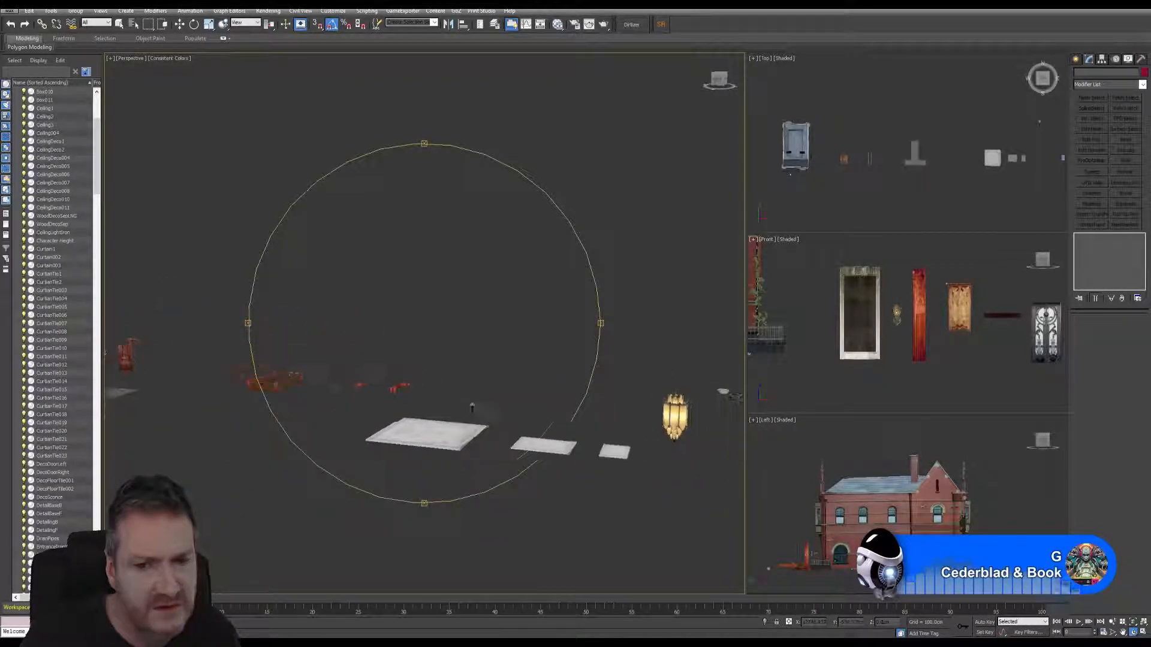
pyautogui.moveTo(645, 428); pyautogui.dragTo(361, 398, button='middle')
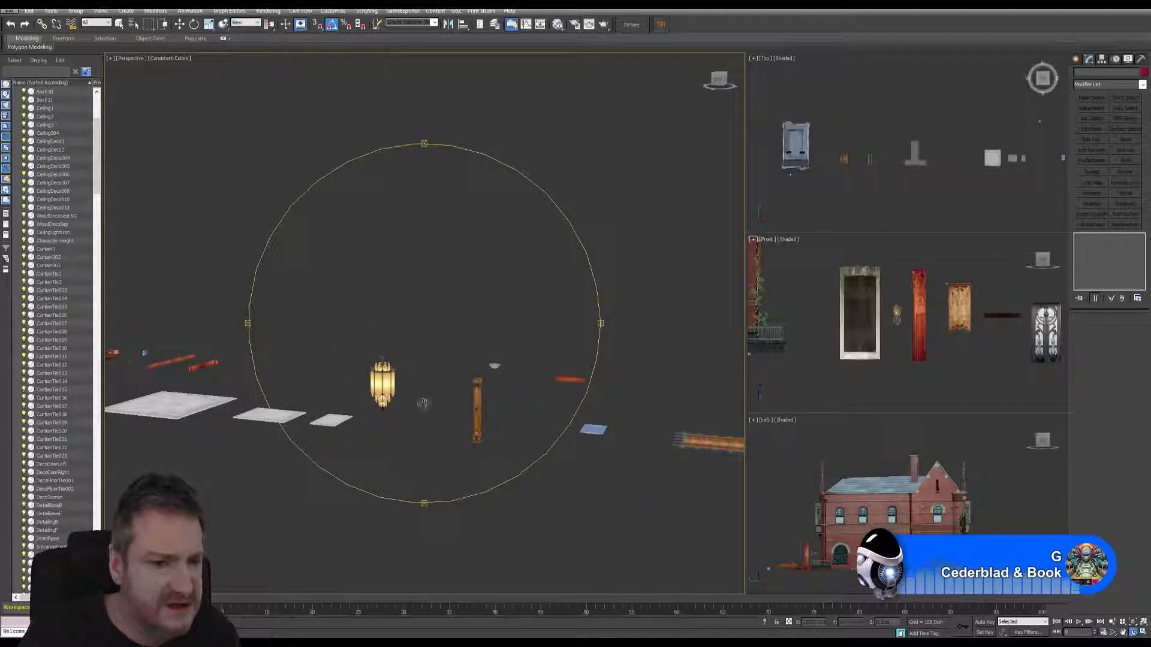
pyautogui.scroll(4, 485, 416)
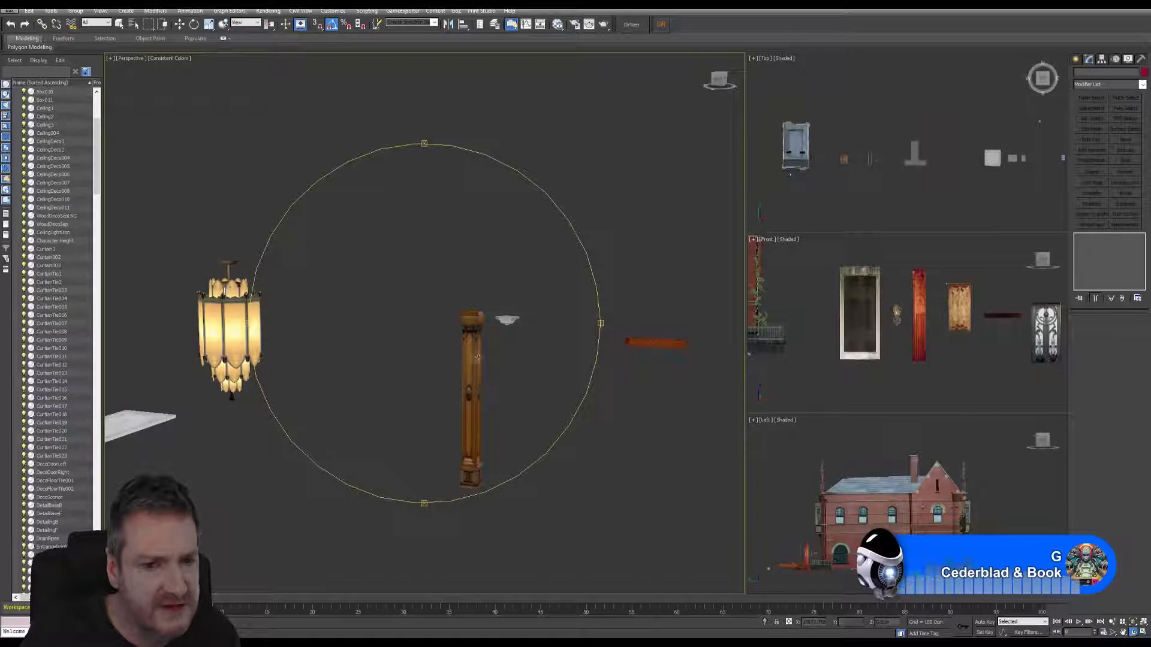
pyautogui.scroll(6, 473, 481)
pyautogui.scroll(-3, 457, 460)
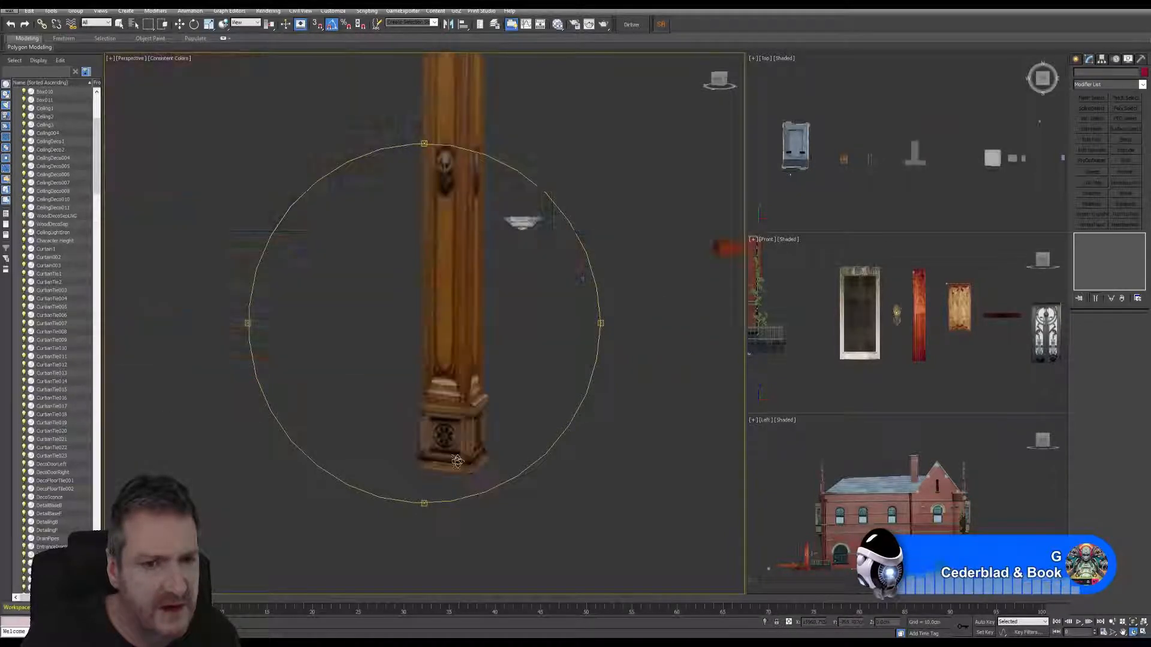
pyautogui.keyDown('alt'); pyautogui.moveTo(458, 193); pyautogui.dragTo(667, 319, button='middle'); pyautogui.keyUp('alt')
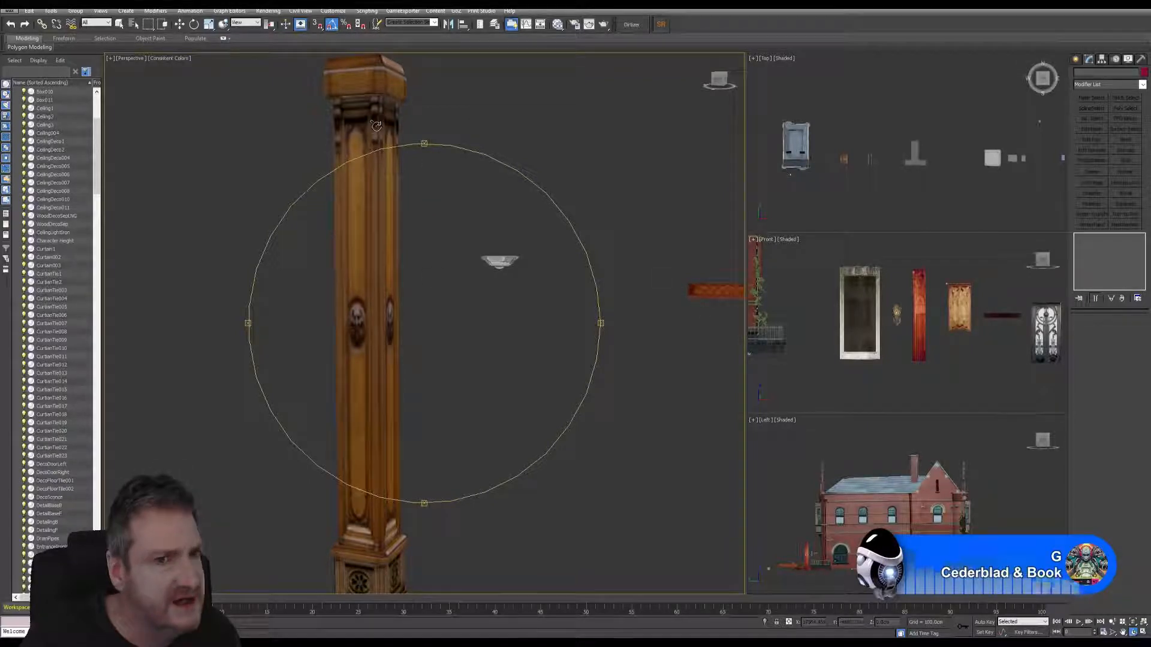
pyautogui.keyDown('alt'); pyautogui.moveTo(400, 437); pyautogui.dragTo(489, 378, button='middle'); pyautogui.keyUp('alt')
pyautogui.scroll(-5, 424, 517)
pyautogui.moveTo(253, 375); pyautogui.dragTo(440, 403, button='middle')
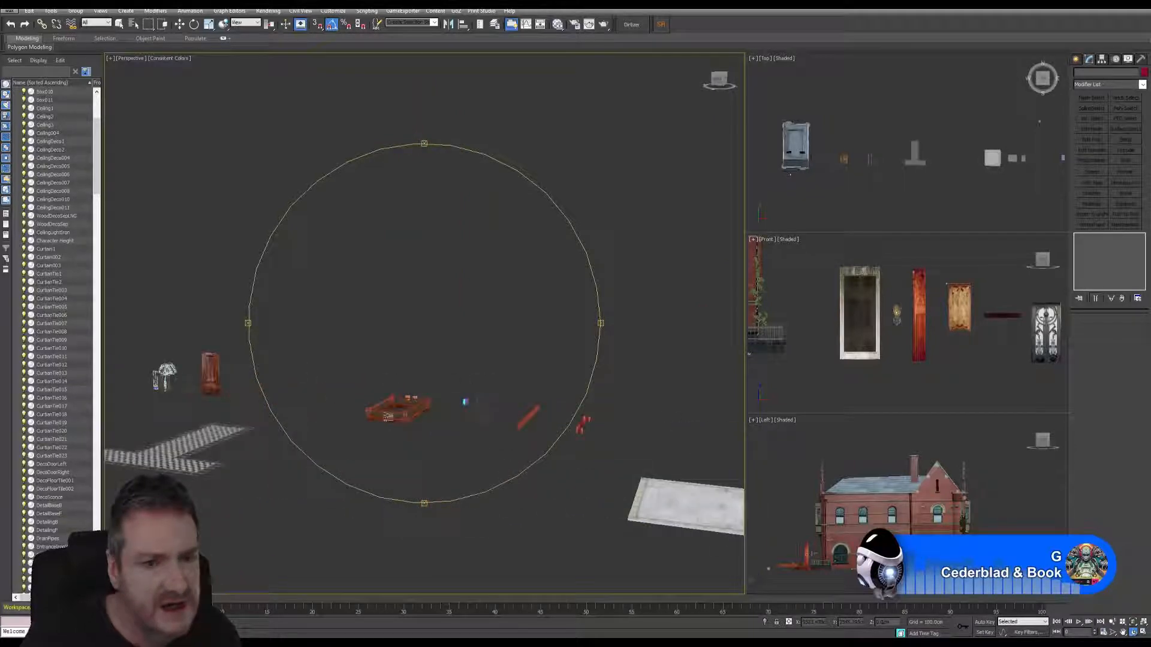
# Examine the square railing's corner post and carved base, along with the carpet, side door and staircase railing pieces.
pyautogui.scroll(8, 384, 409)
pyautogui.scroll(8, 383, 405)
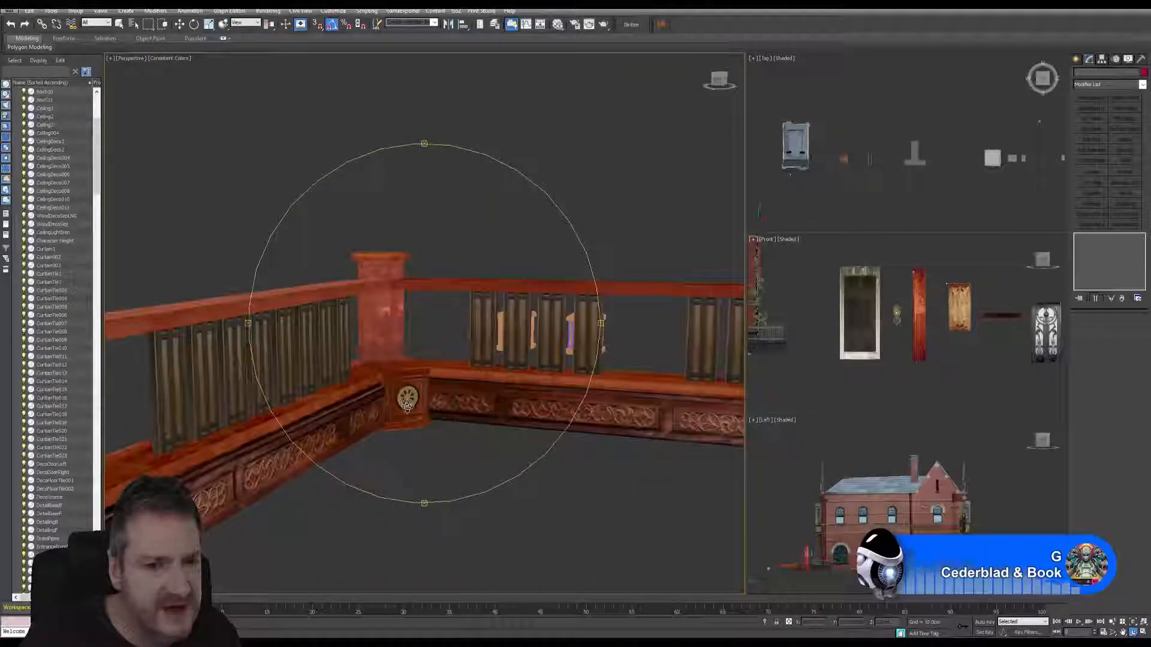
pyautogui.scroll(-3, 388, 367)
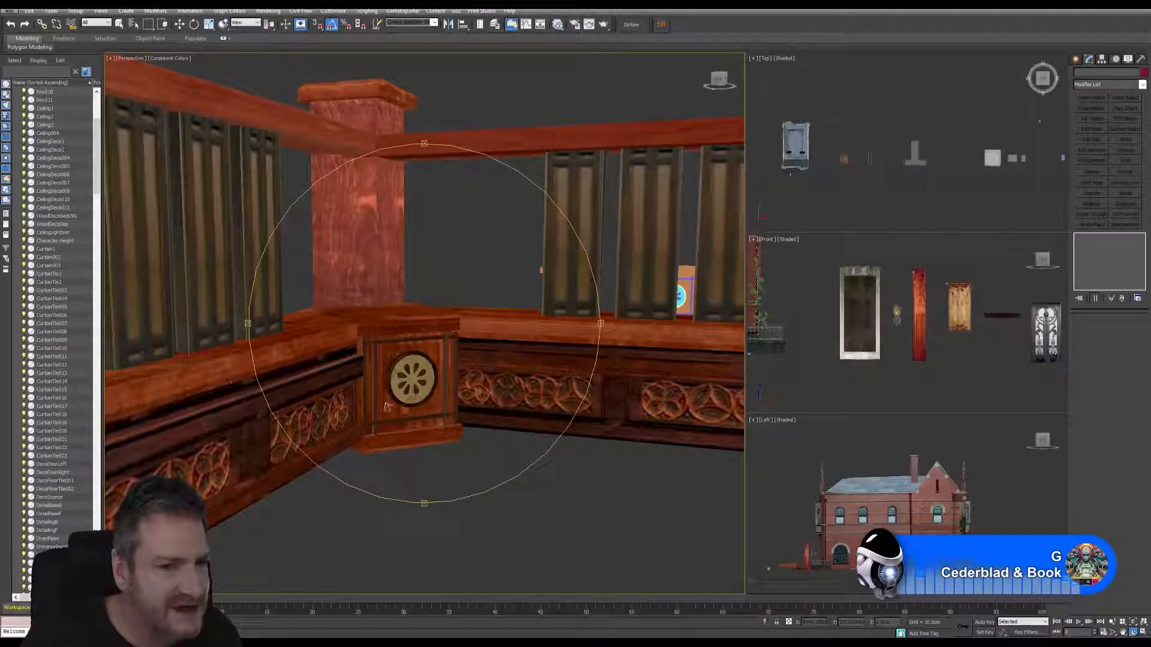
pyautogui.scroll(-12, 395, 390)
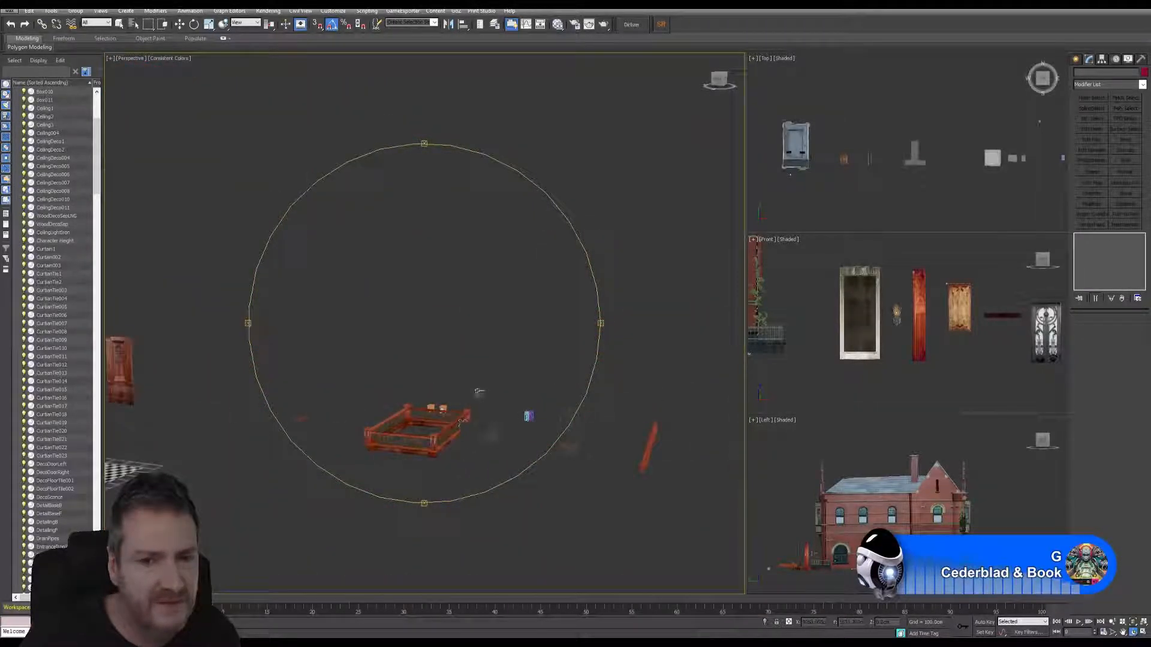
pyautogui.moveTo(374, 376); pyautogui.dragTo(330, 371, button='middle')
pyautogui.scroll(-3, 406, 393)
pyautogui.moveTo(495, 412); pyautogui.dragTo(393, 389, button='middle')
pyautogui.scroll(-1, 473, 400)
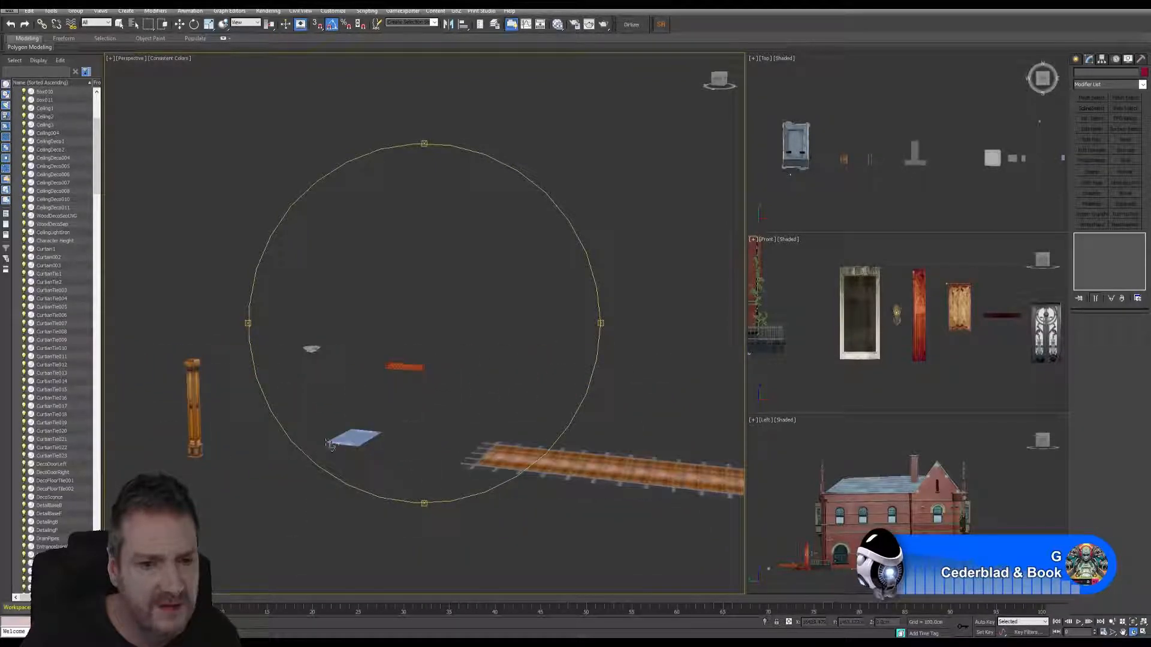
pyautogui.keyDown('alt'); pyautogui.moveTo(331, 444); pyautogui.dragTo(307, 365, button='middle'); pyautogui.keyUp('alt')
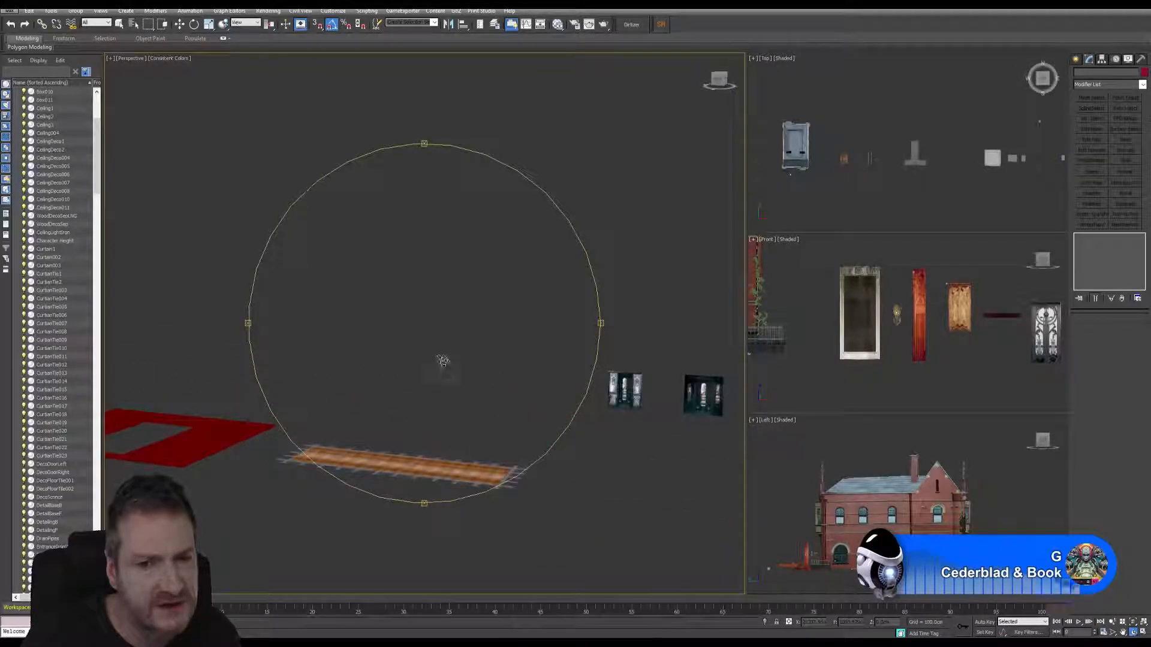
pyautogui.keyDown('alt'); pyautogui.moveTo(442, 360); pyautogui.dragTo(265, 340, button='middle'); pyautogui.keyUp('alt')
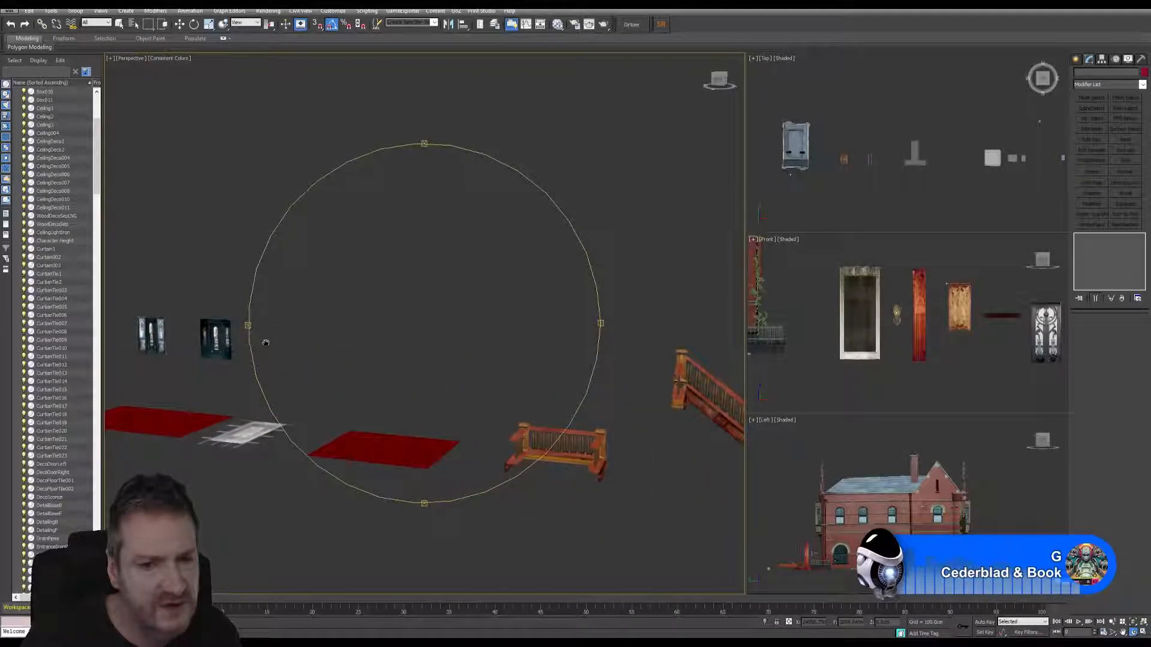
pyautogui.keyDown('alt'); pyautogui.moveTo(446, 362); pyautogui.dragTo(442, 378, button='middle'); pyautogui.keyUp('alt')
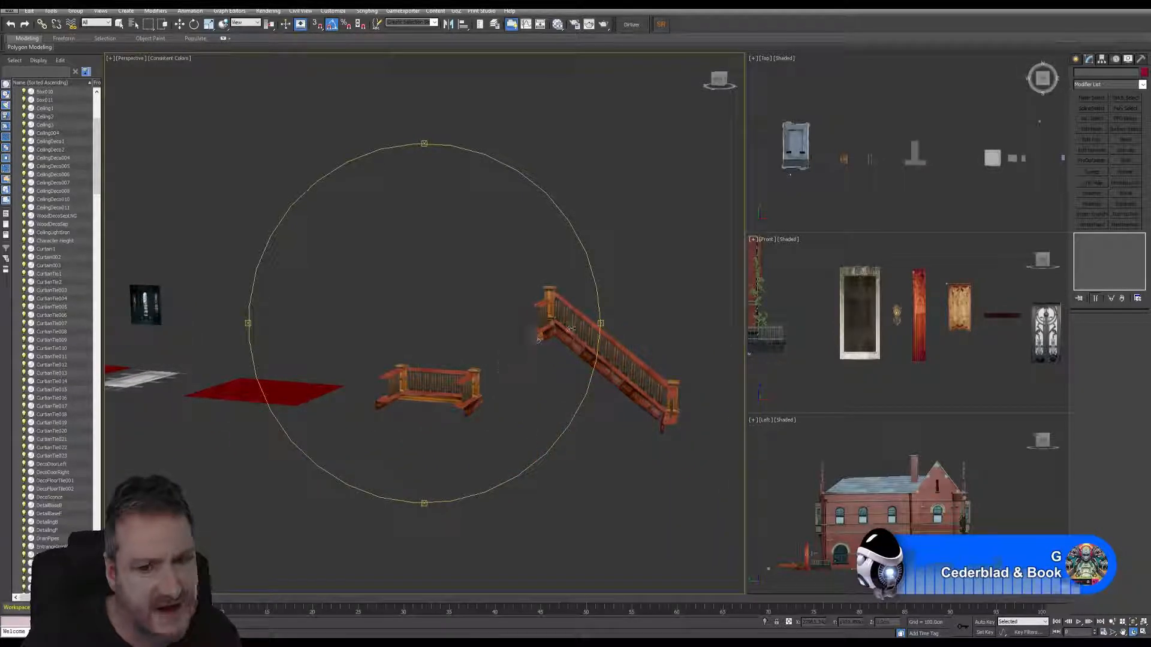
pyautogui.keyDown('alt'); pyautogui.moveTo(579, 343); pyautogui.dragTo(532, 351, button='middle'); pyautogui.keyUp('alt')
# Examine the brick building's exterior from its front corner, including the entrance, windows, roof and ironwork fencing.
pyautogui.scroll(8, 379, 330)
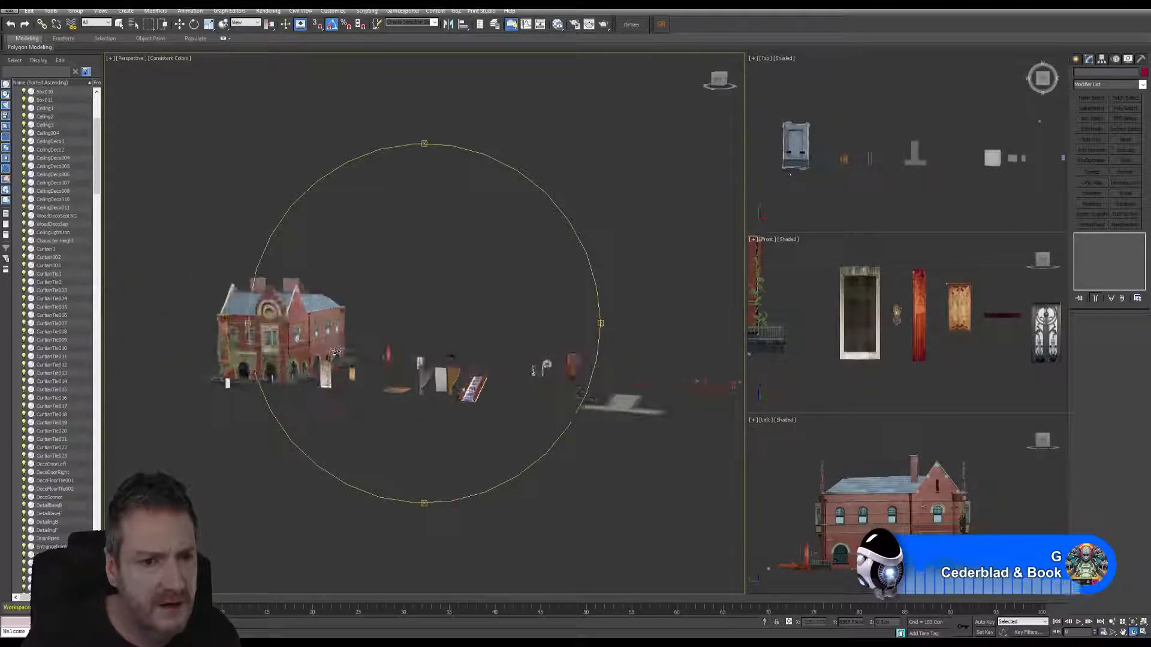
pyautogui.moveTo(333, 354); pyautogui.dragTo(466, 310)
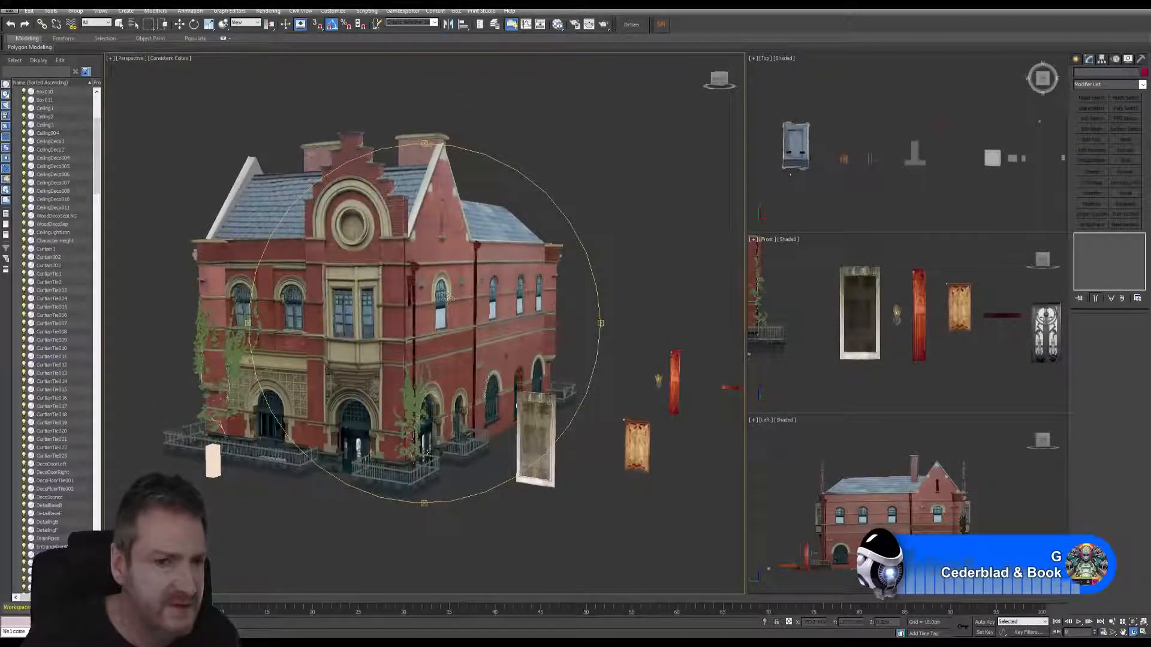
pyautogui.moveTo(382, 361); pyautogui.dragTo(439, 366)
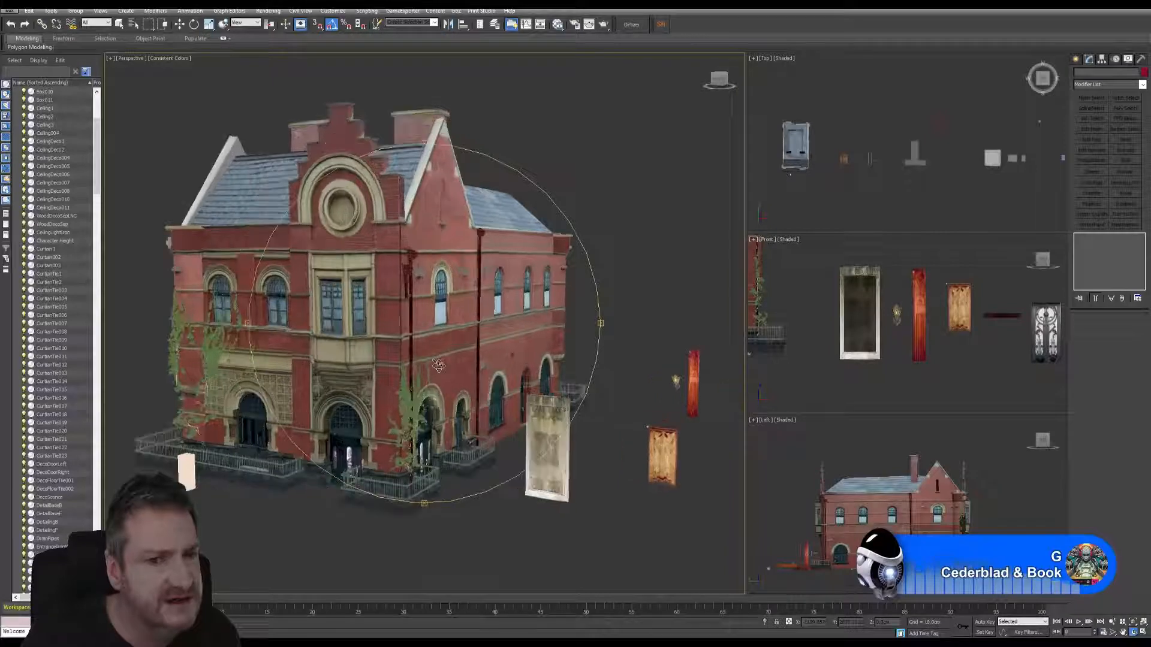
pyautogui.scroll(2, 456, 348)
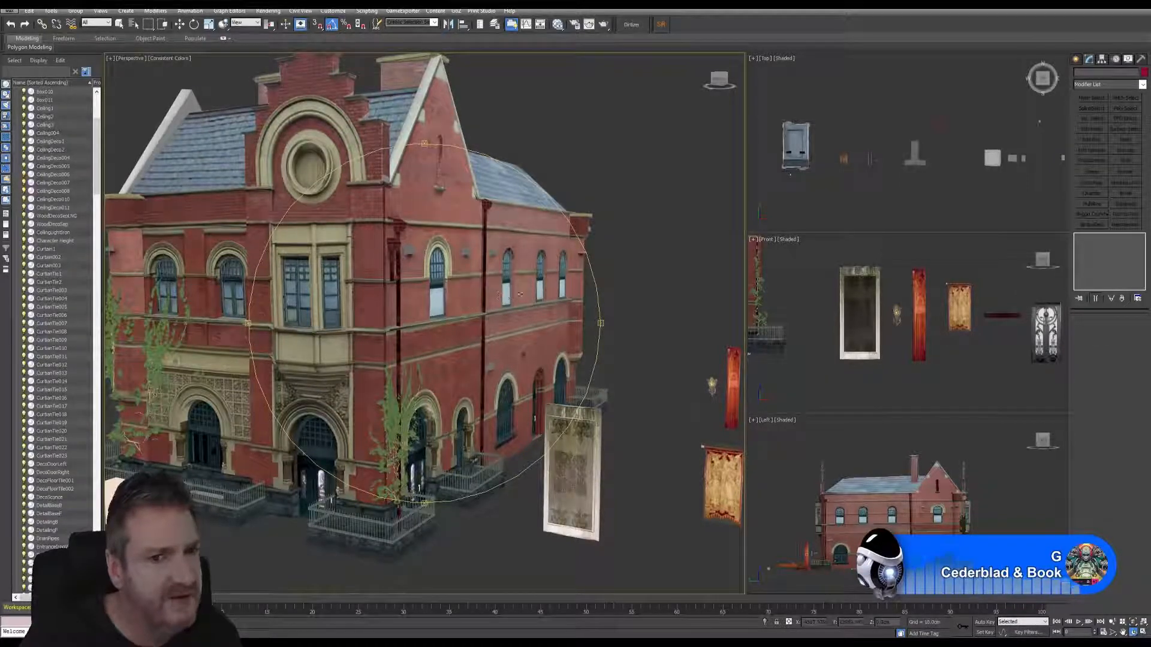
pyautogui.keyDown('alt'); pyautogui.moveTo(524, 295); pyautogui.dragTo(510, 305, button='middle'); pyautogui.keyUp('alt')
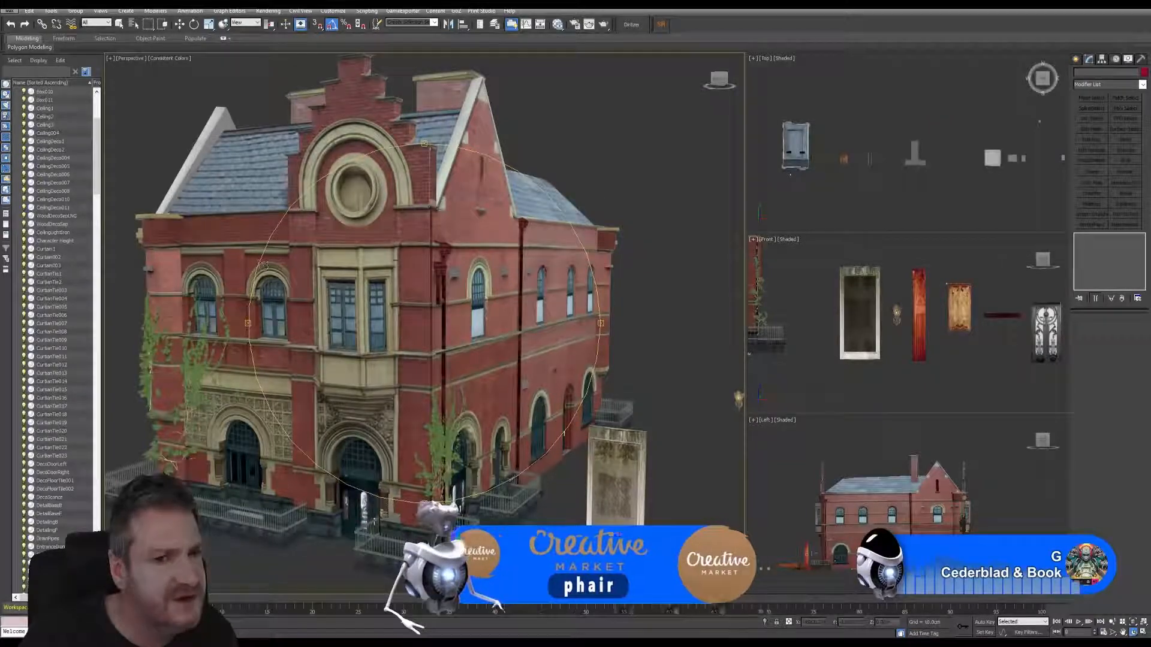
pyautogui.moveTo(448, 296); pyautogui.dragTo(379, 199)
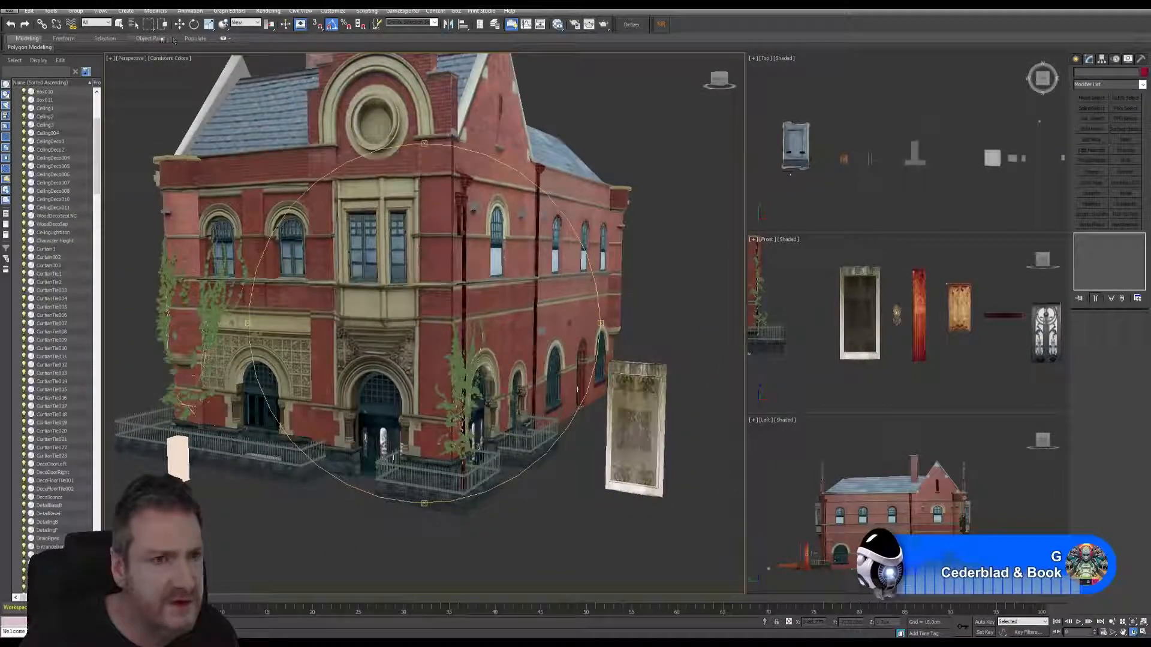
# Pick the front wall and the upper-floor windows to check how they are split into pieces, and clear the selection.
pyautogui.click(119, 25)
pyautogui.click(312, 165)
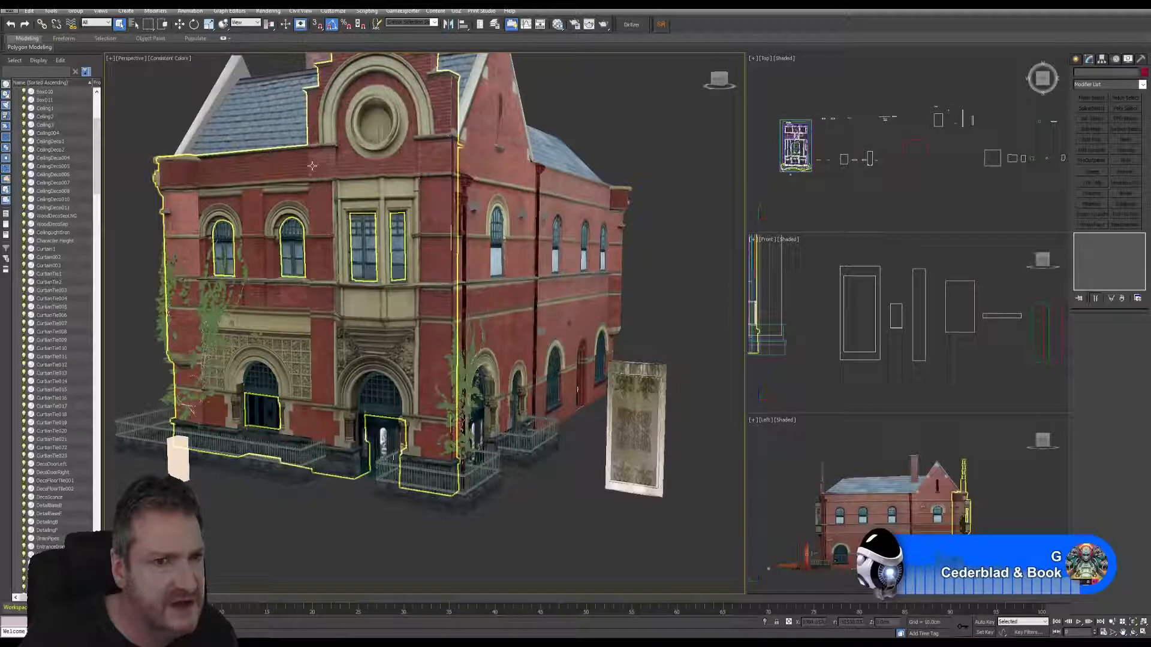
pyautogui.click(592, 174)
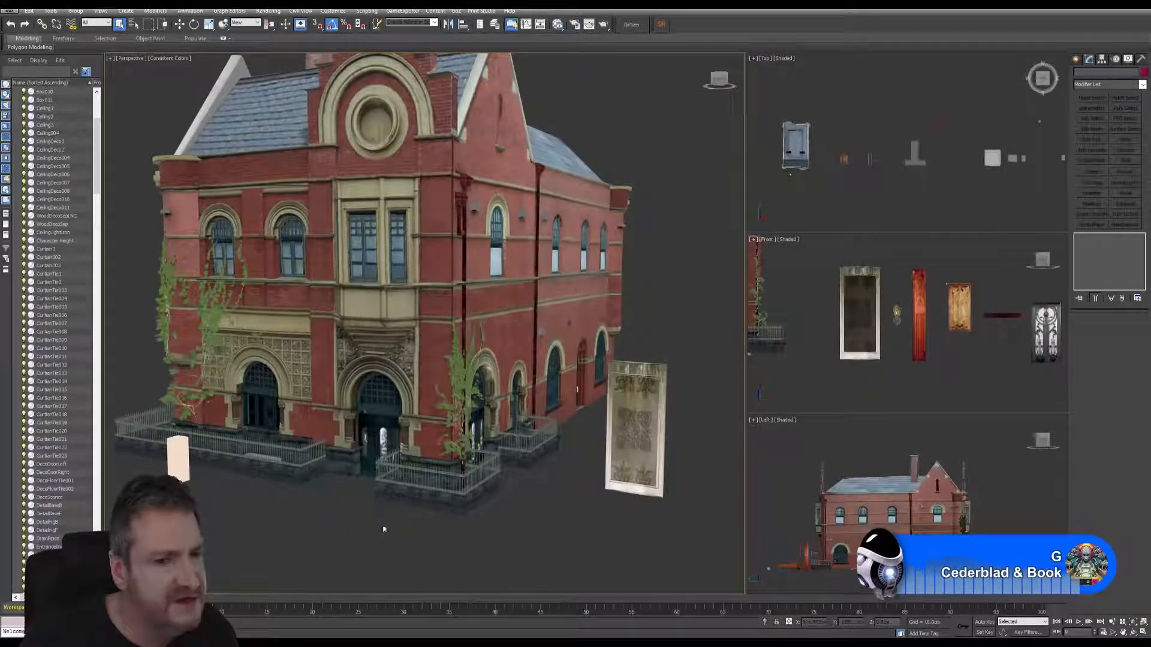
pyautogui.click(444, 319)
pyautogui.click(704, 297)
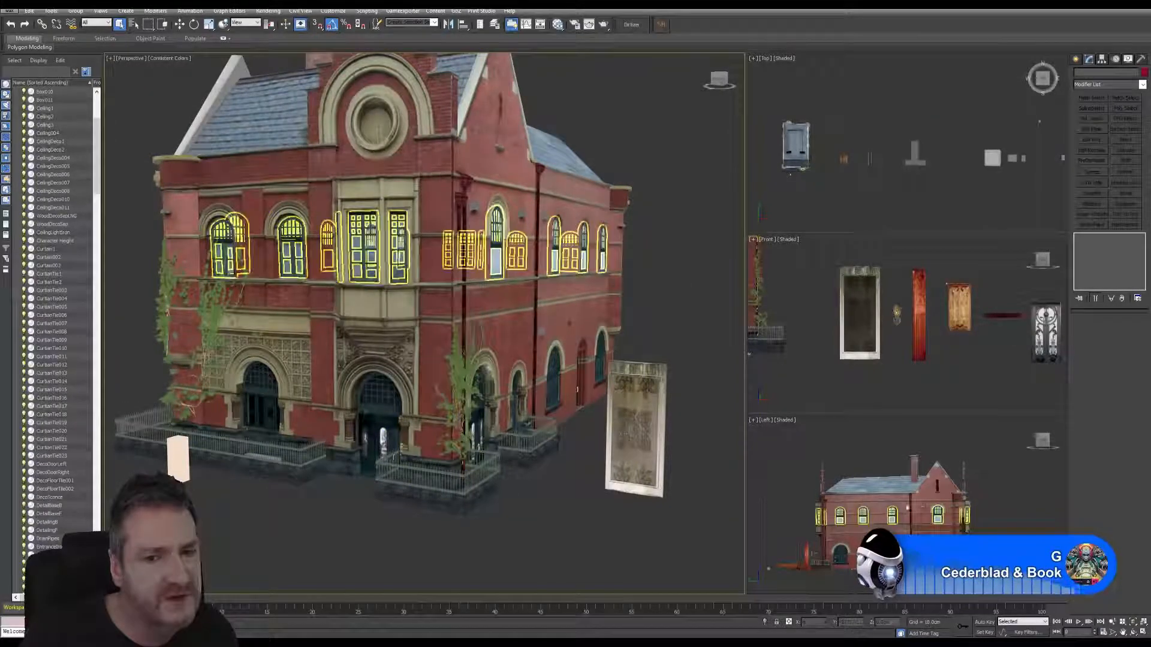
# Select the interior floor and partition wall mesh from beneath the building and isolate it.
pyautogui.click(1133, 633)
pyautogui.moveTo(444, 359); pyautogui.dragTo(366, 252)
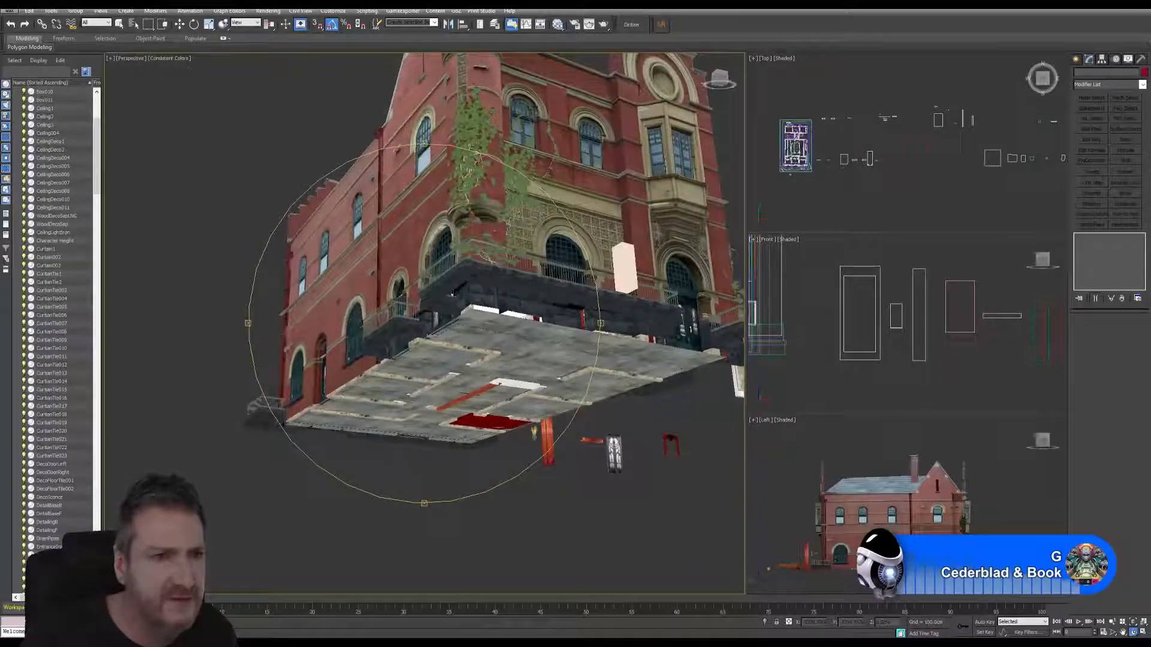
pyautogui.click(120, 25)
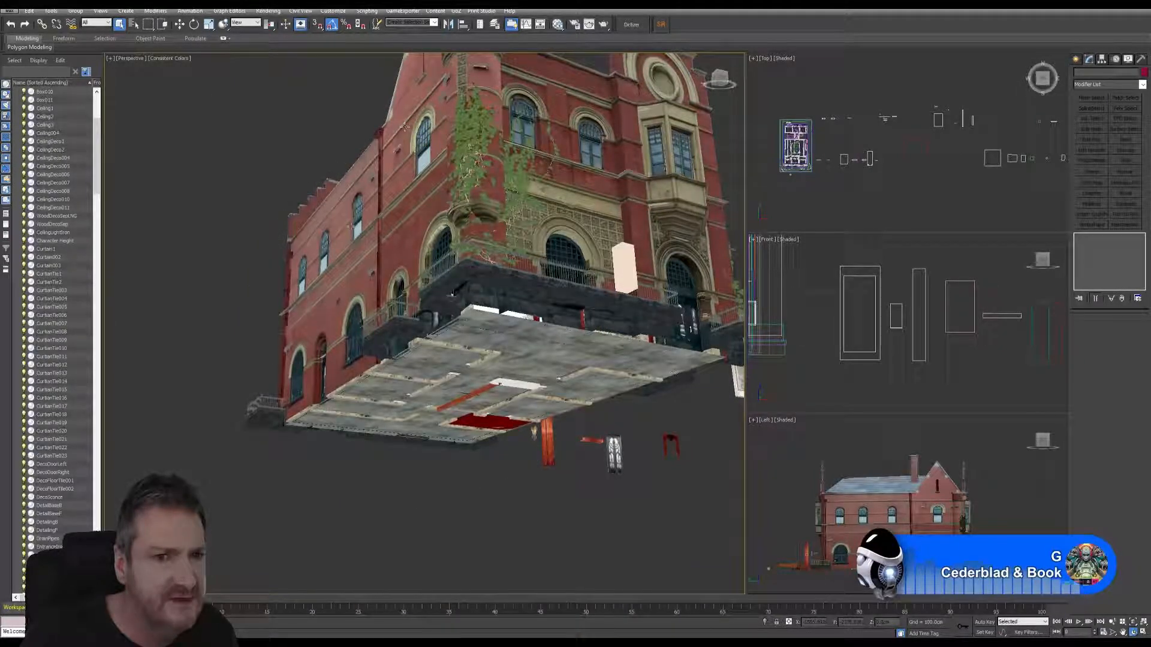
pyautogui.click(389, 315)
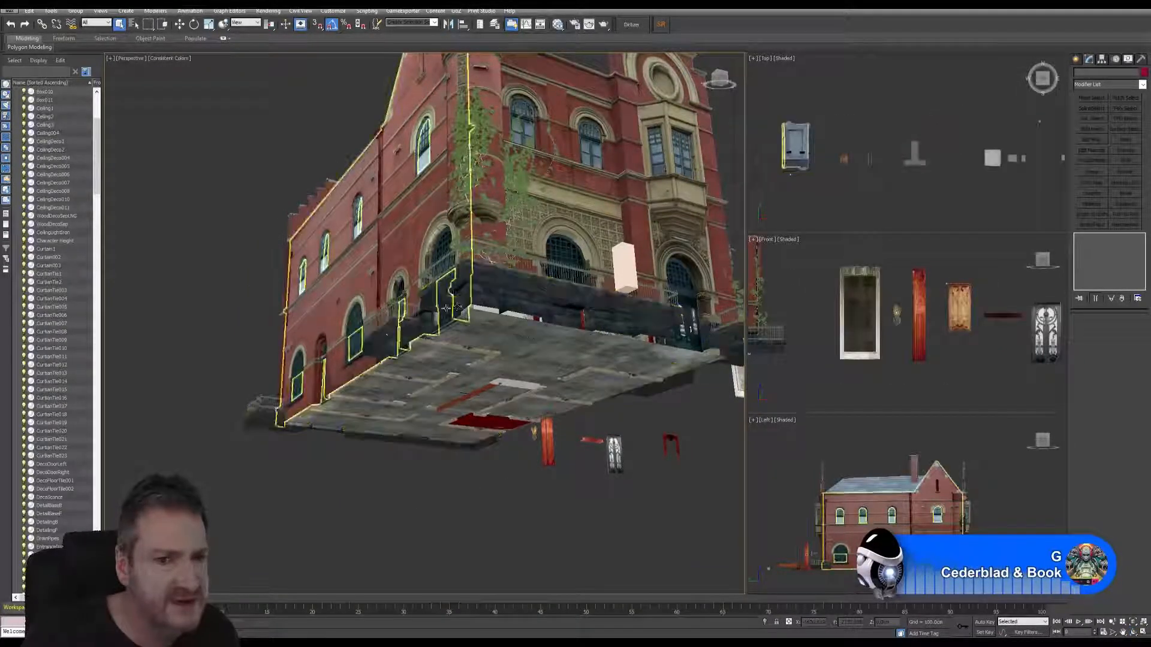
pyautogui.click(485, 330)
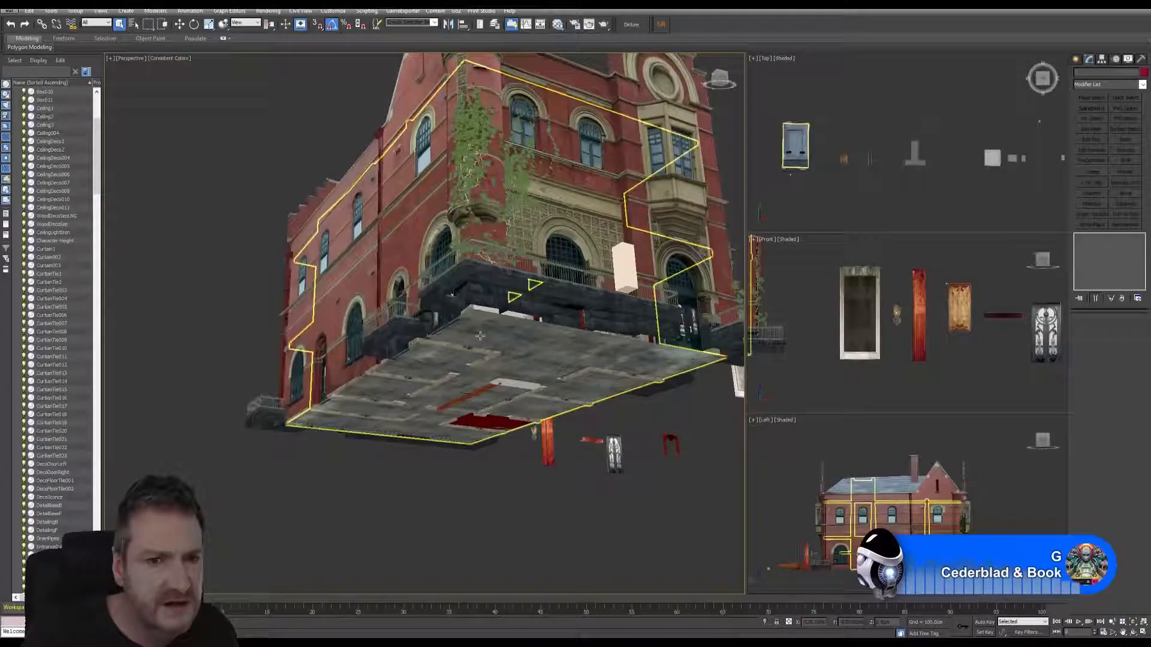
pyautogui.click(480, 336)
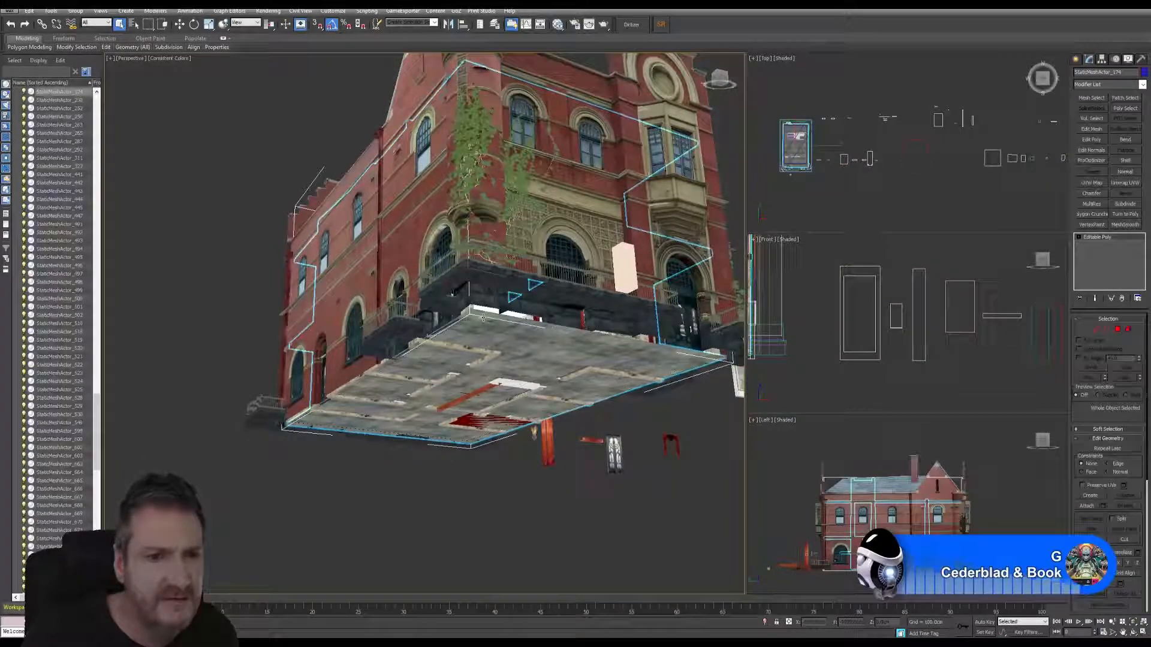
pyautogui.click(60, 12)
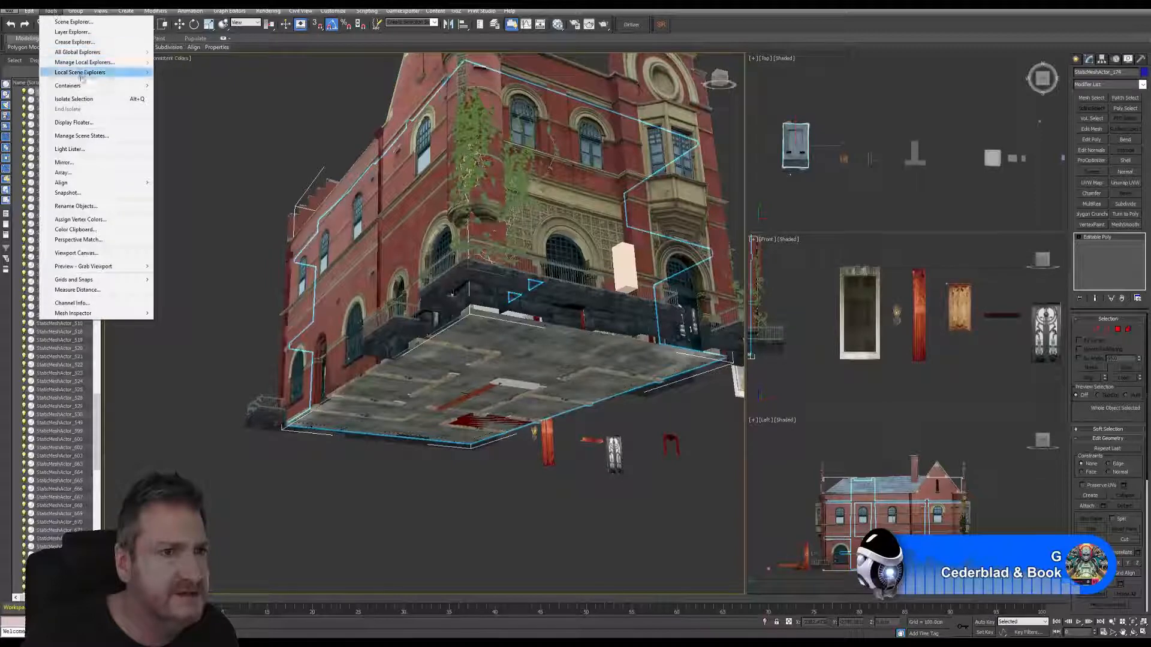
pyautogui.click(66, 98)
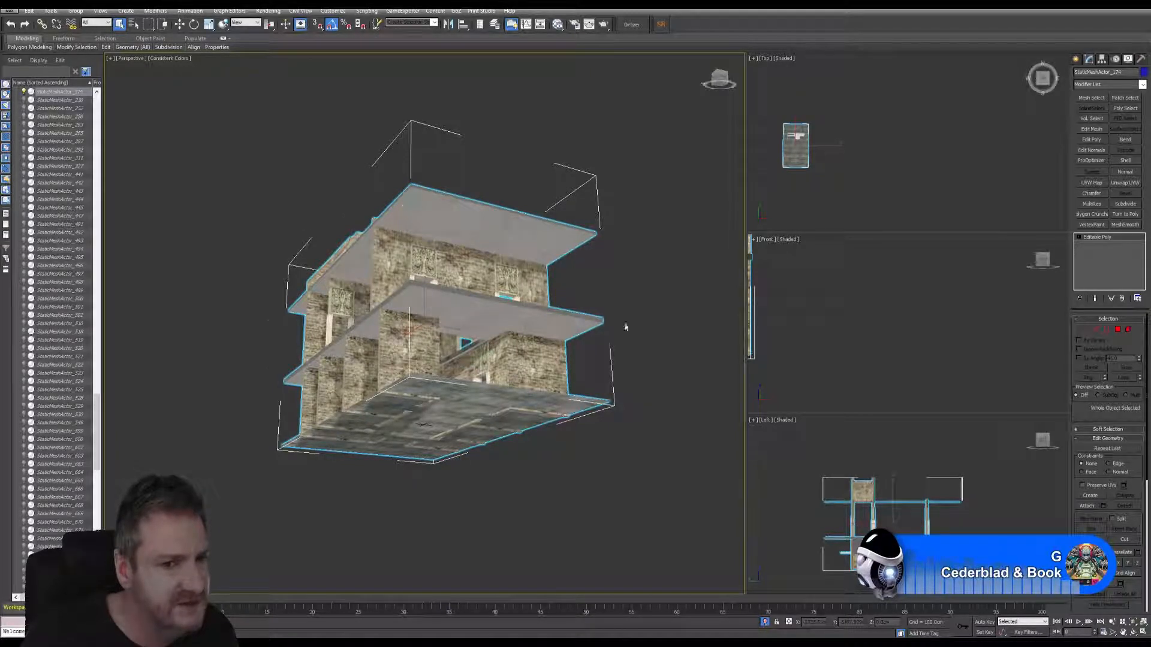
# Examine the isolated interior floors, partition walls and doorways from the front, side and above.
pyautogui.click(1133, 633)
pyautogui.moveTo(479, 390); pyautogui.dragTo(468, 411)
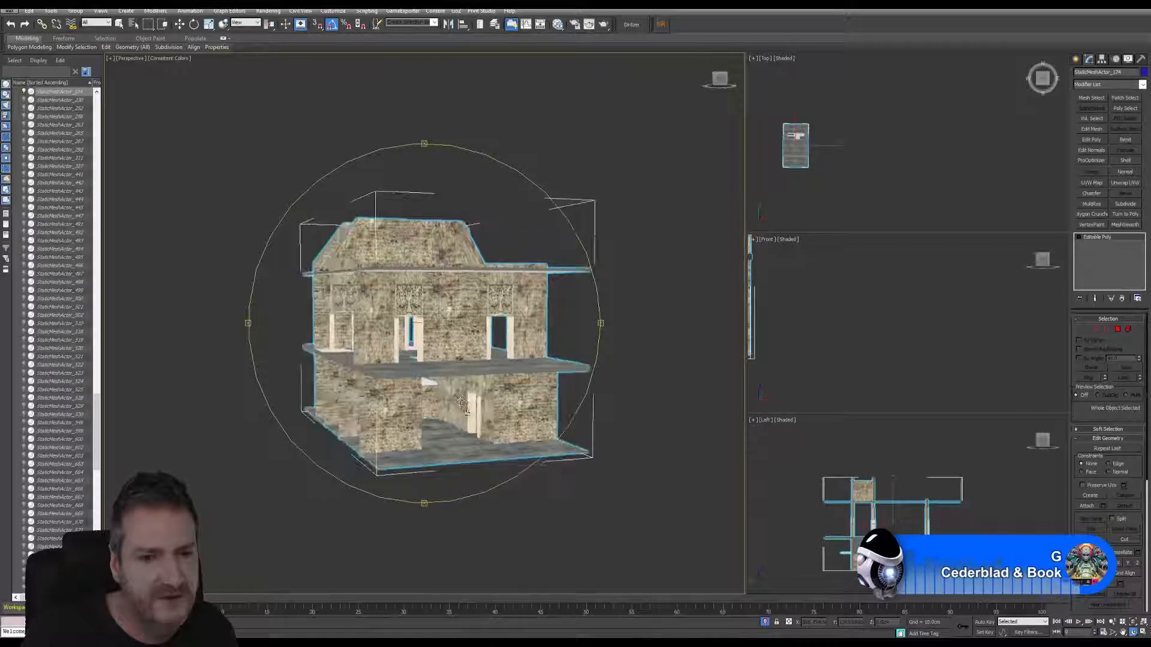
pyautogui.moveTo(386, 453); pyautogui.dragTo(429, 456)
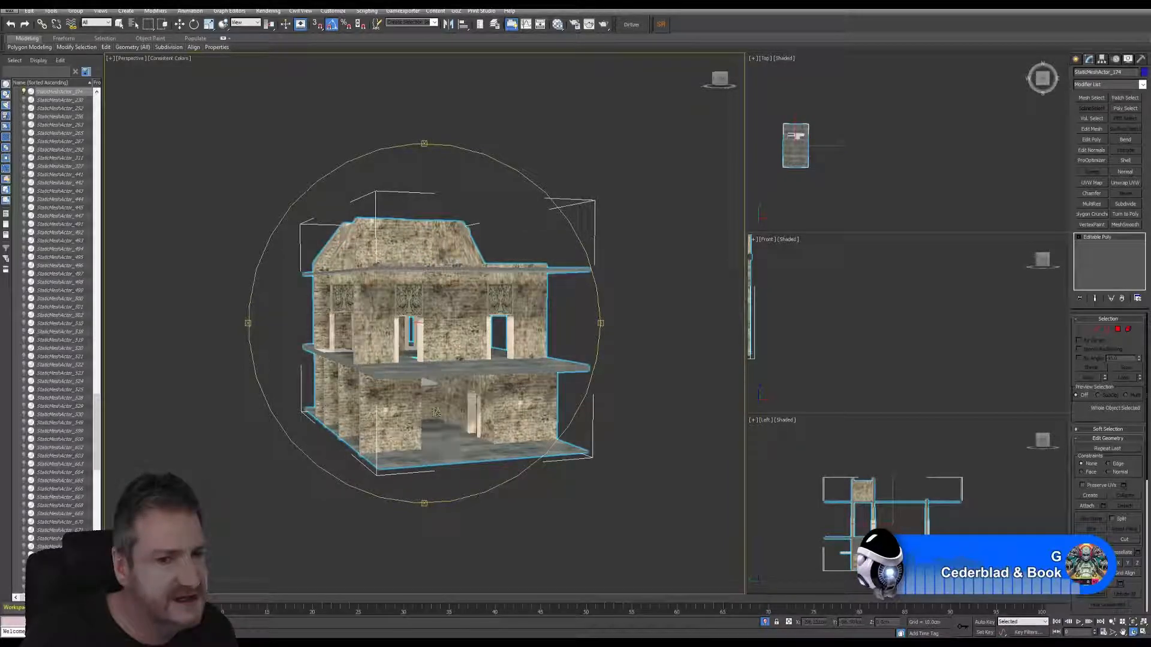
pyautogui.moveTo(419, 351); pyautogui.dragTo(388, 322)
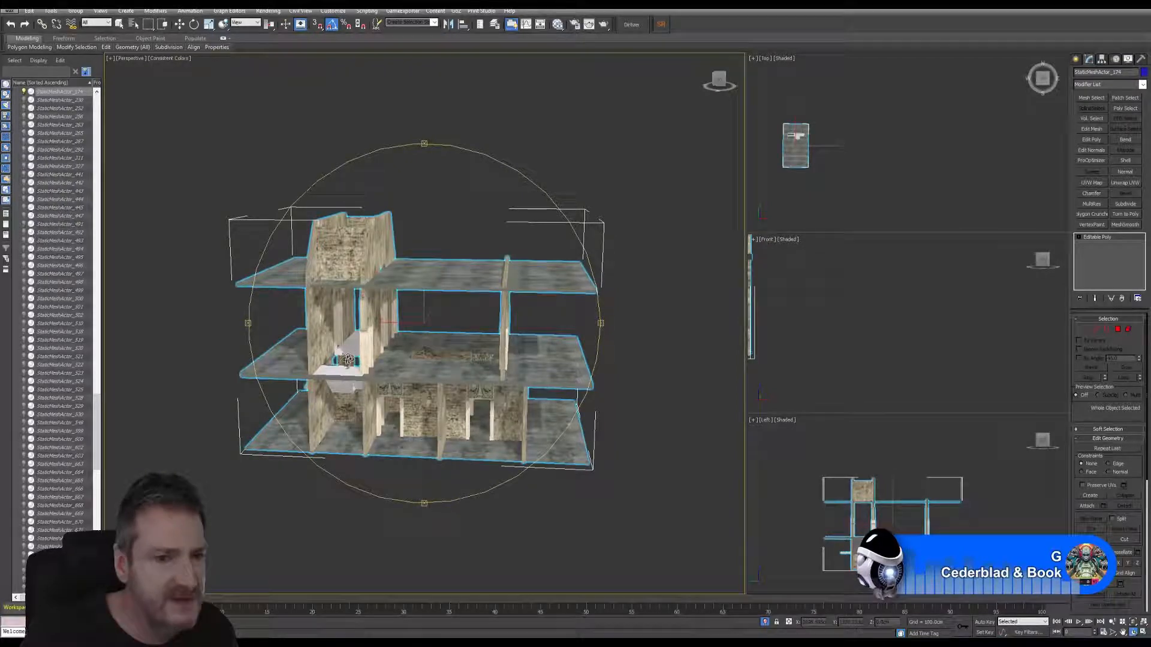
pyautogui.moveTo(347, 398); pyautogui.dragTo(410, 392)
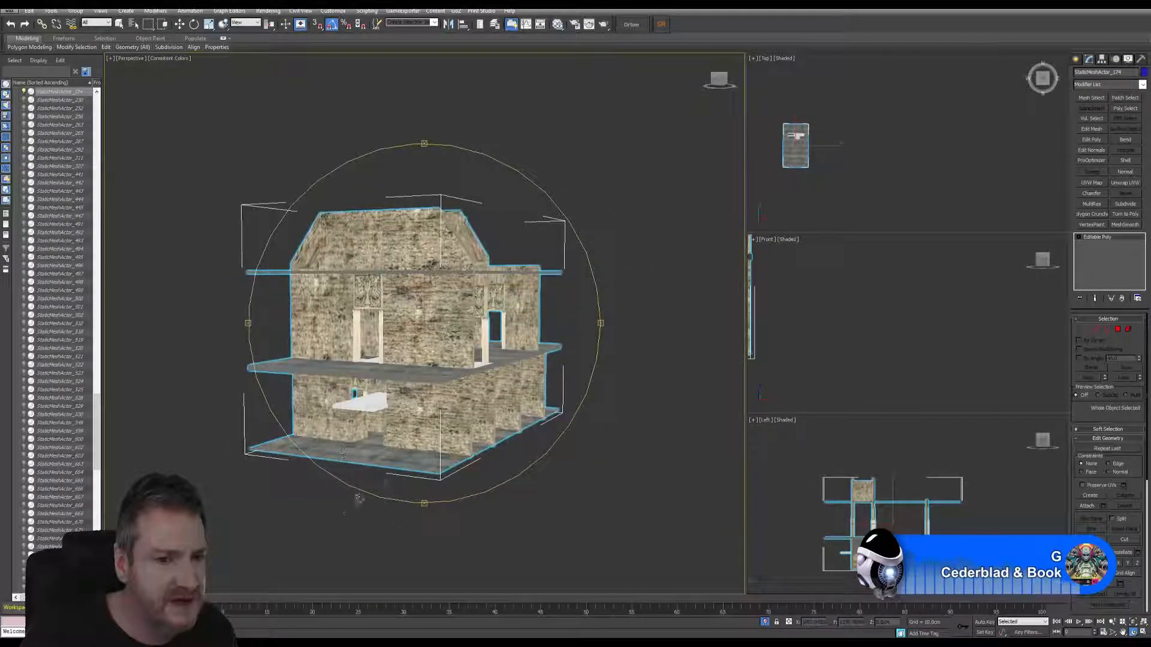
pyautogui.moveTo(360, 500); pyautogui.dragTo(303, 445)
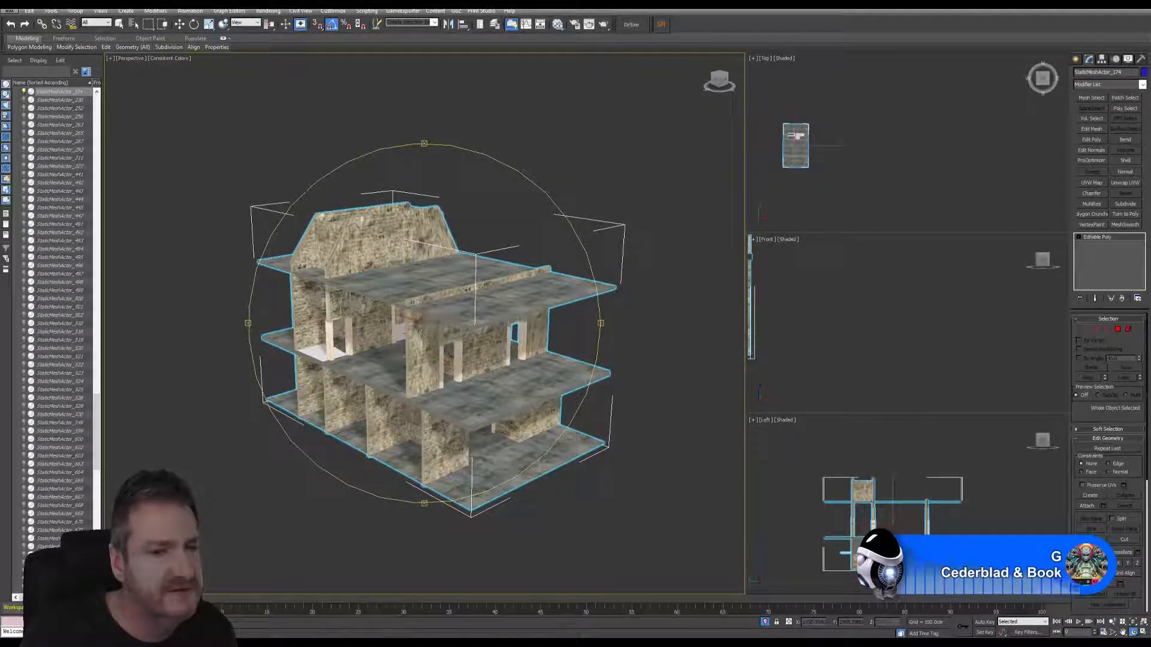
pyautogui.scroll(2, 431, 362)
pyautogui.scroll(2, 432, 361)
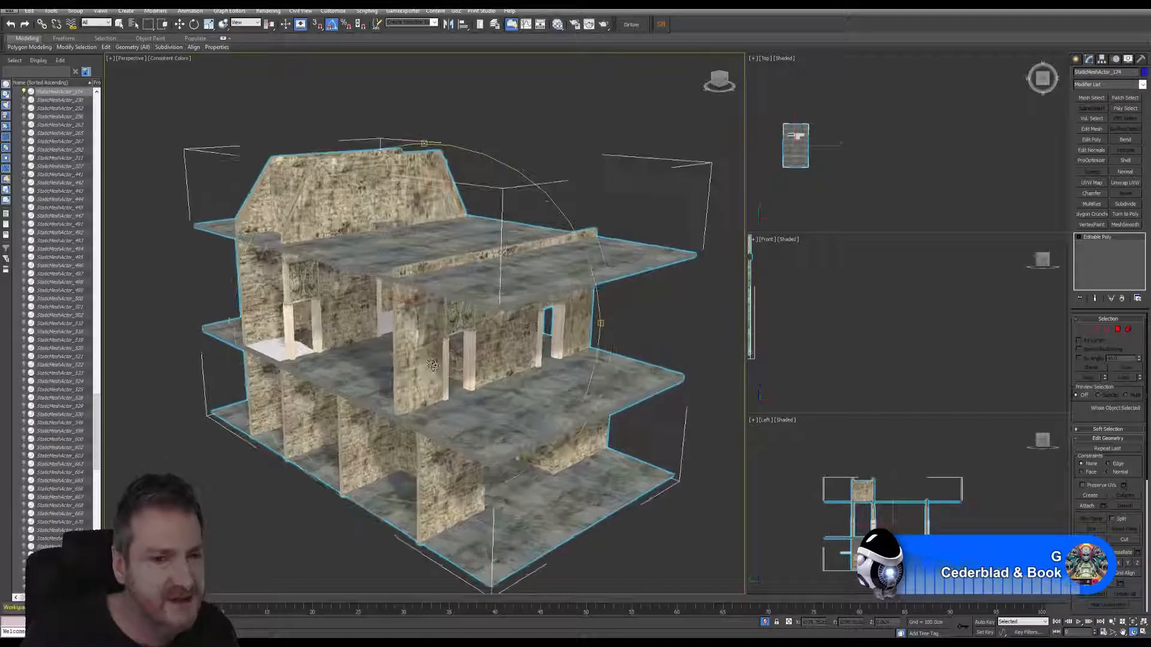
pyautogui.keyDown('alt'); pyautogui.moveTo(436, 360); pyautogui.dragTo(460, 321, button='middle'); pyautogui.keyUp('alt')
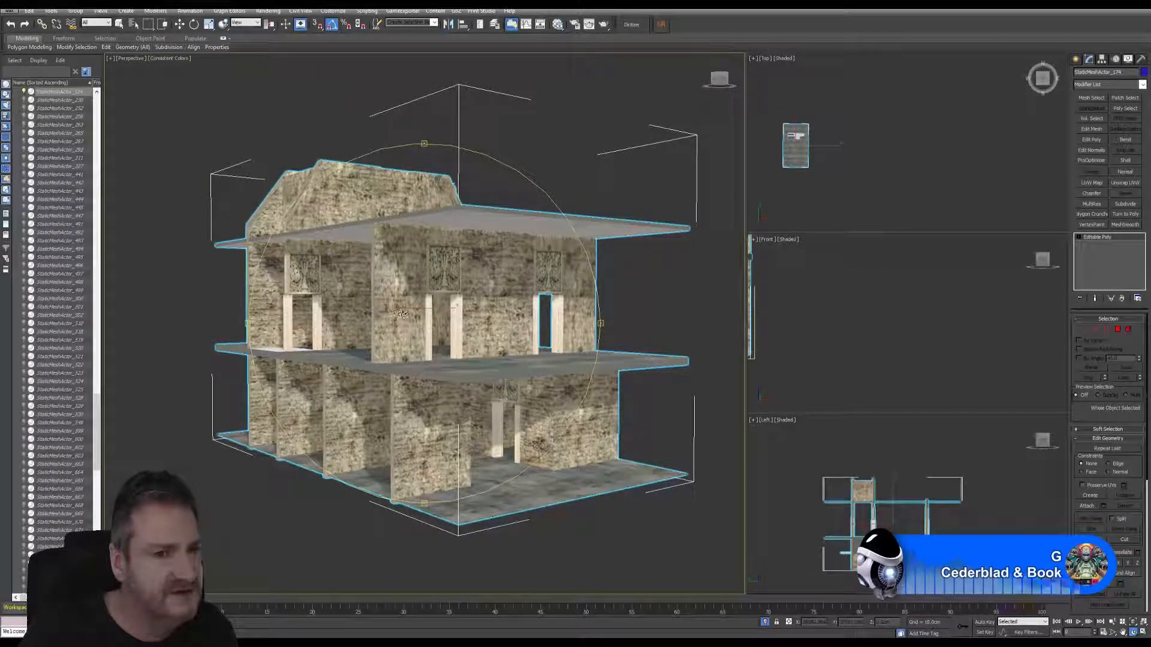
# End the isolation of the interior floors and bring the brick building's exterior corner back into view.
pyautogui.click(47, 12)
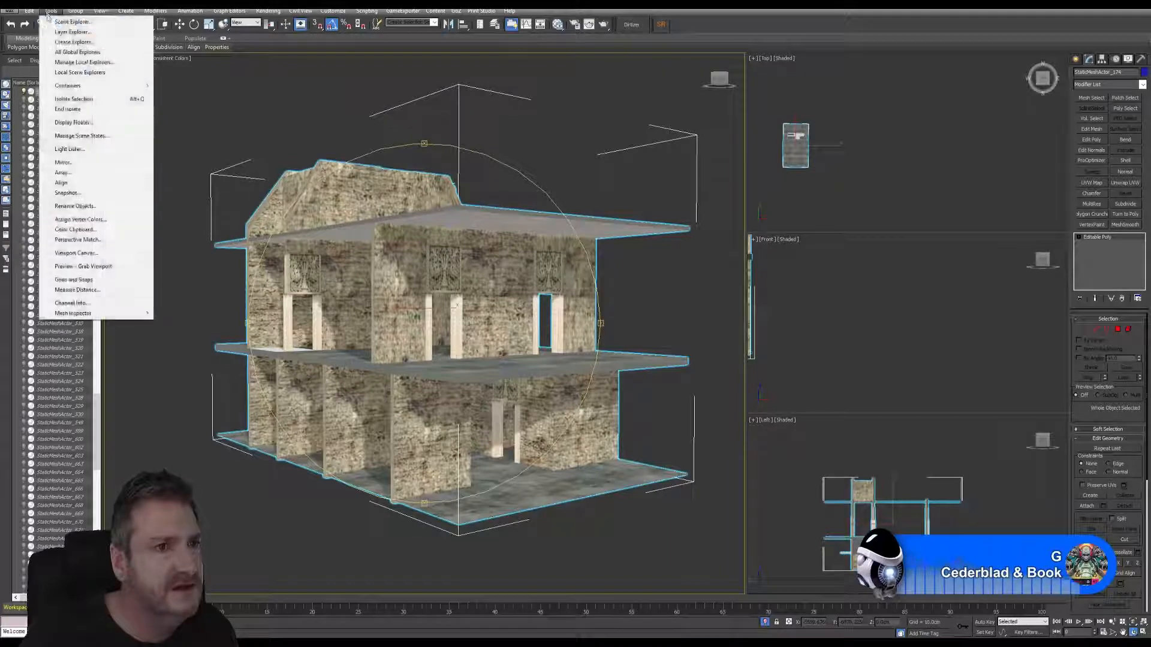
pyautogui.click(76, 110)
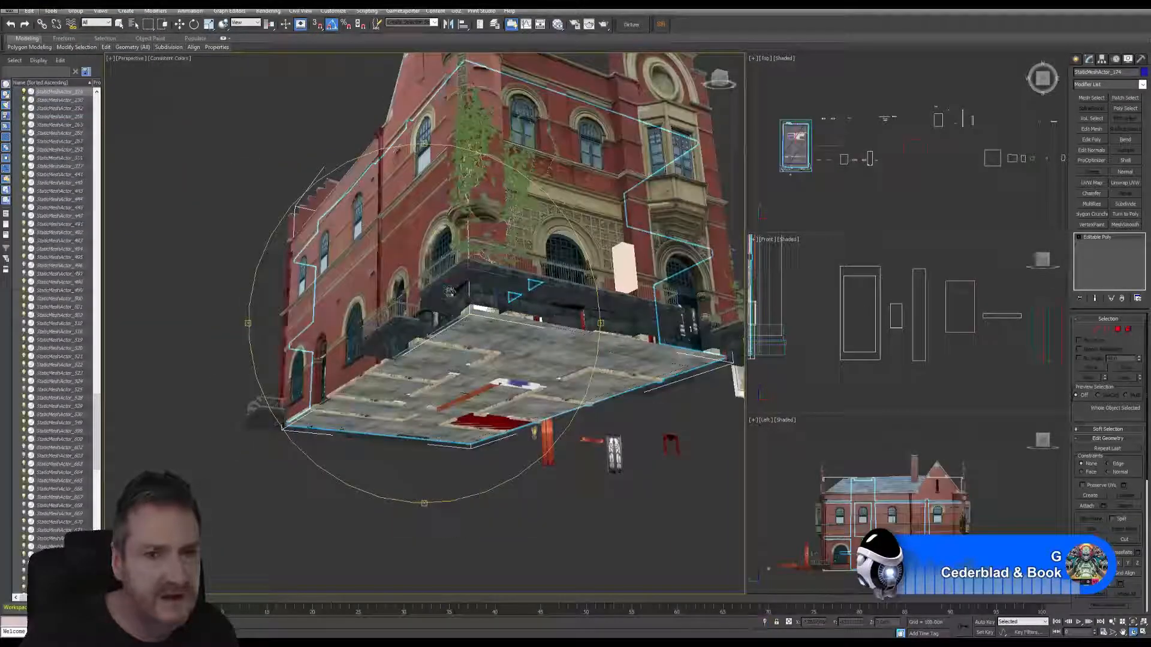
pyautogui.moveTo(522, 264); pyautogui.dragTo(523, 353)
pyautogui.moveTo(524, 292); pyautogui.dragTo(527, 306)
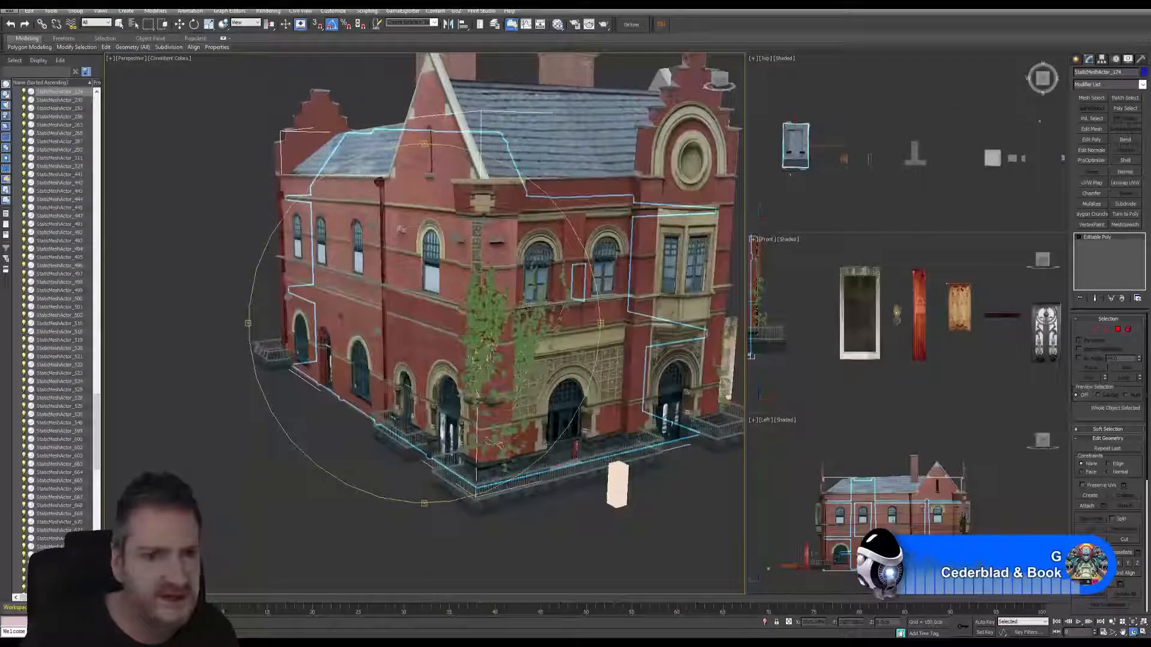
# Select the inner wall shell at the floor slab's edge from beneath the building and isolate it.
pyautogui.click(120, 24)
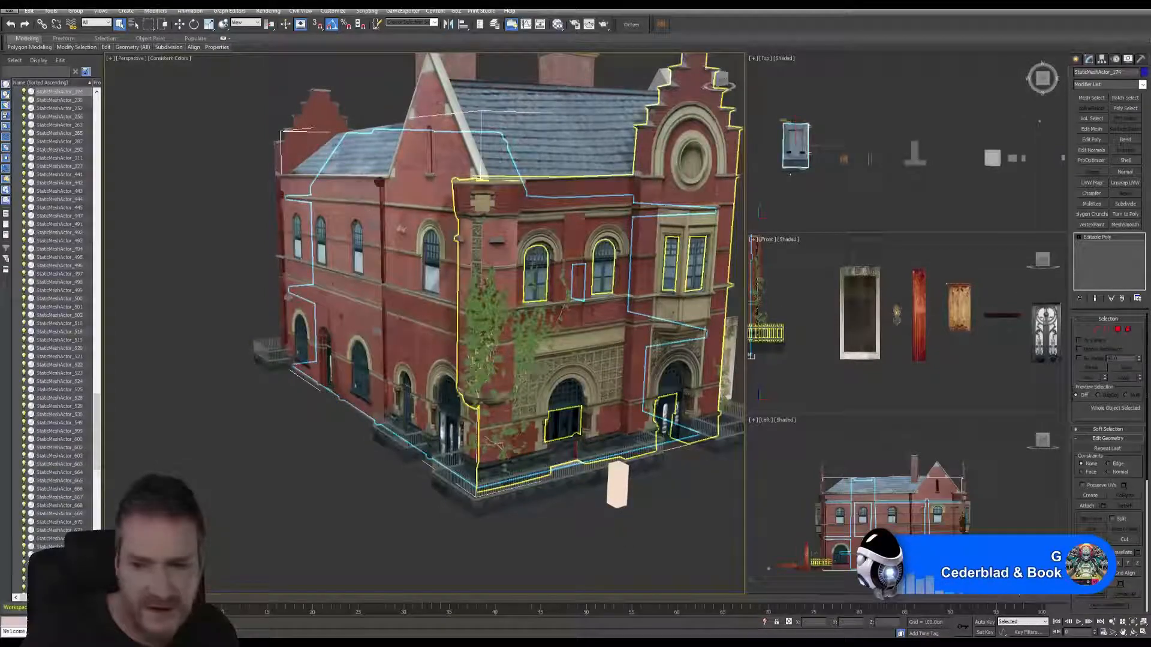
pyautogui.click(1133, 632)
pyautogui.moveTo(546, 414); pyautogui.dragTo(480, 306)
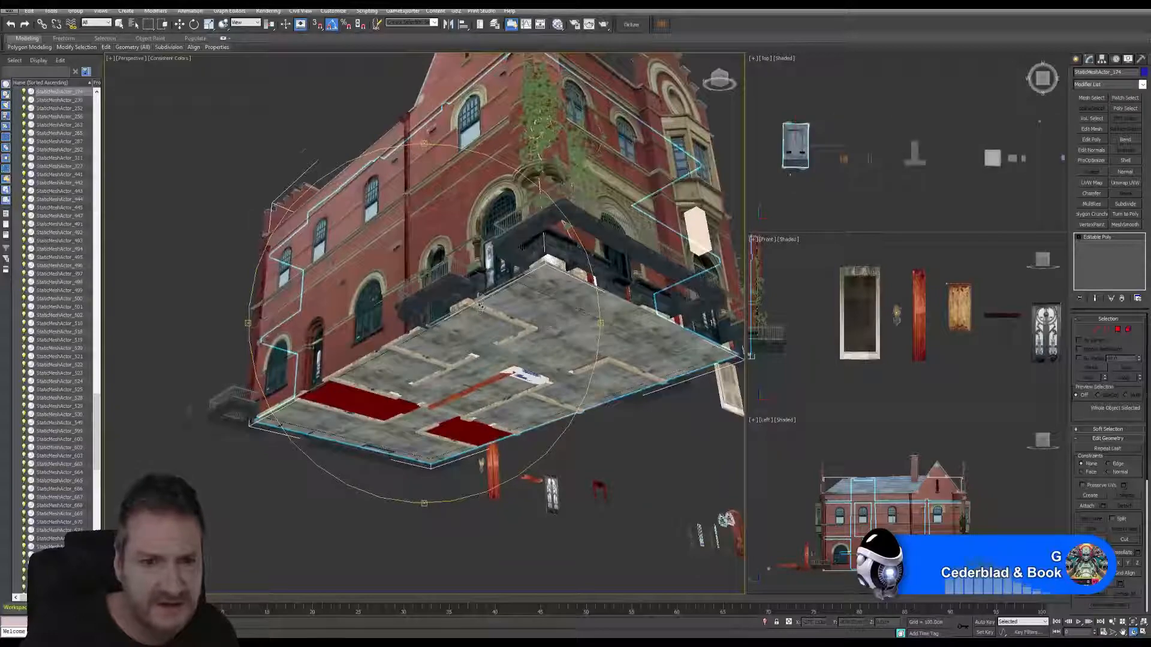
pyautogui.scroll(5, 481, 306)
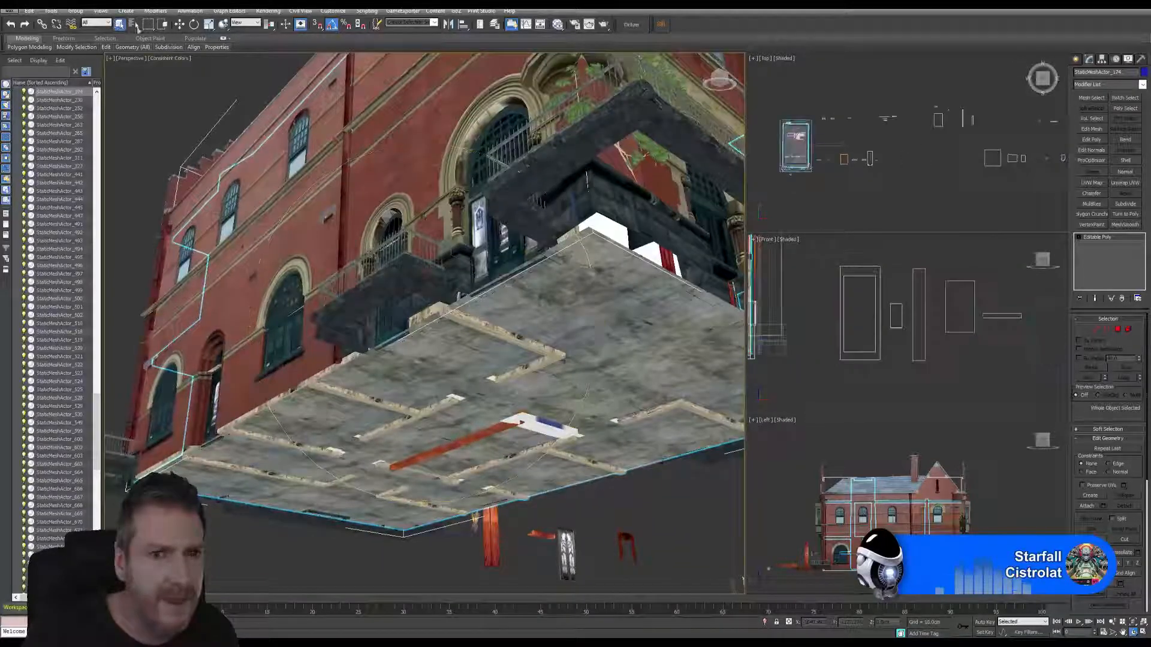
pyautogui.click(574, 232)
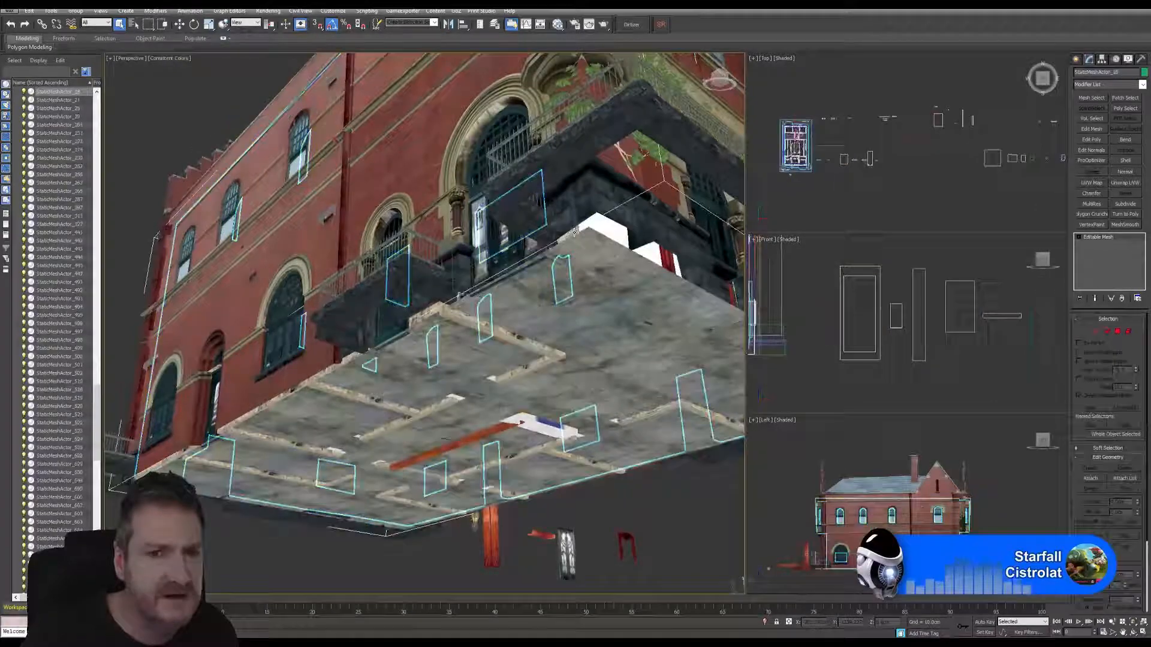
pyautogui.click(51, 11)
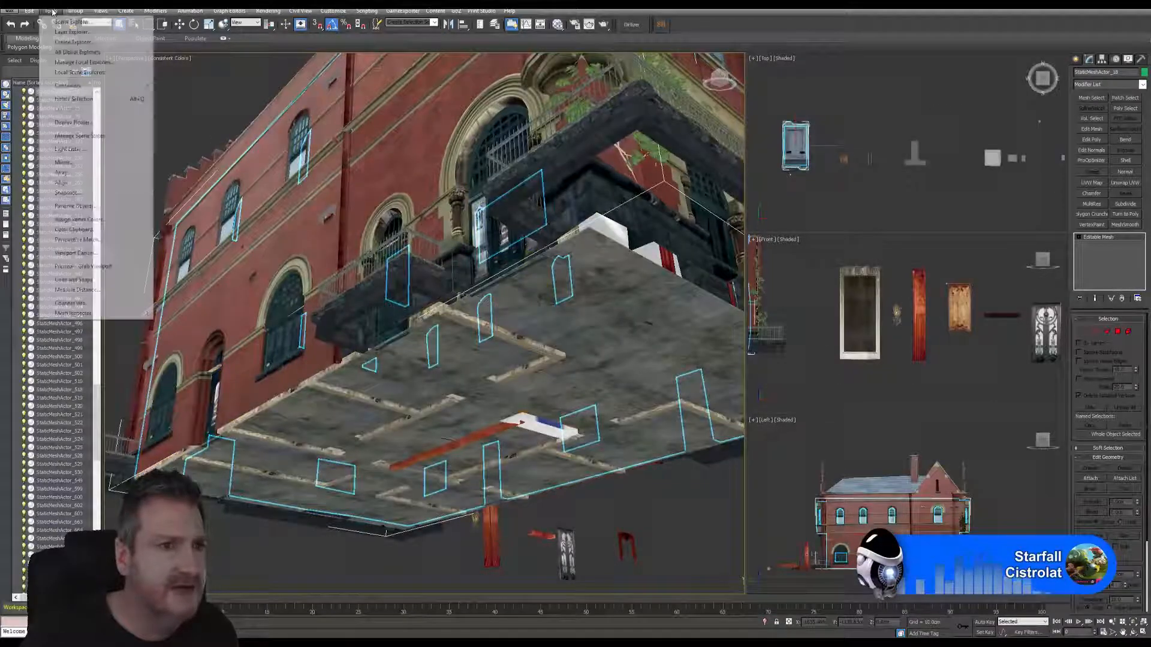
pyautogui.click(78, 98)
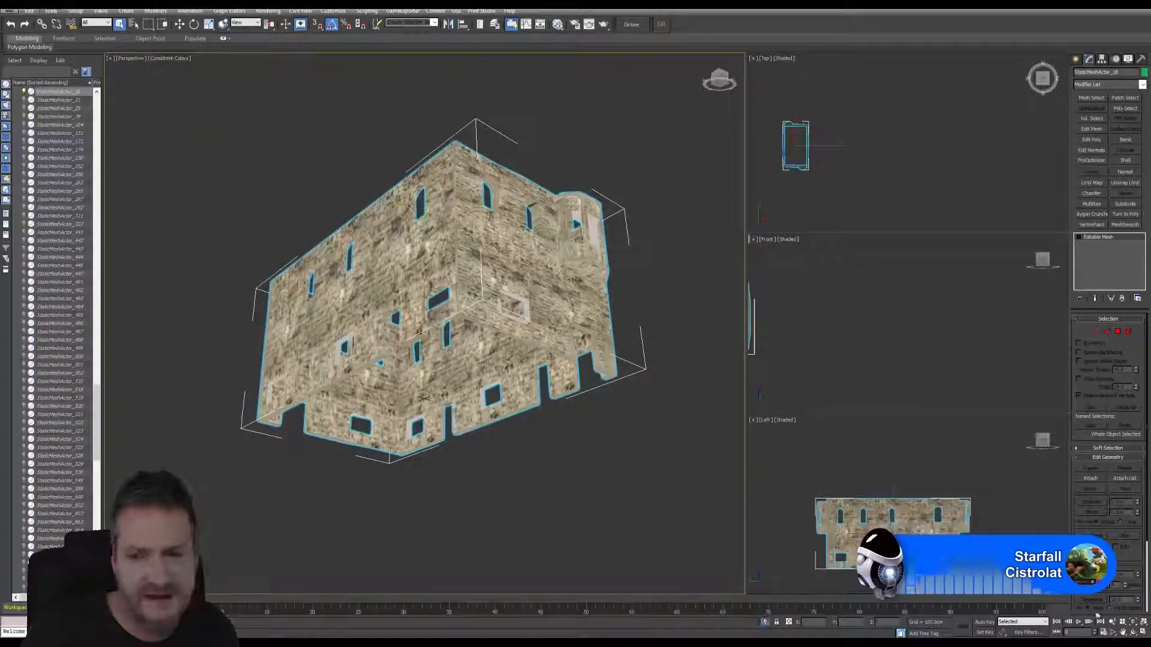
# Examine the isolated wall shell's window and door openings from the side, above and the corner.
pyautogui.click(1134, 631)
pyautogui.moveTo(384, 384); pyautogui.dragTo(489, 391)
pyautogui.moveTo(449, 357)
pyautogui.mouseDown()
pyautogui.moveTo(316, 370)
pyautogui.moveTo(360, 348)
pyautogui.moveTo(359, 390)
pyautogui.moveTo(347, 360)
pyautogui.moveTo(359, 383)
pyautogui.moveTo(439, 344)
pyautogui.mouseUp()
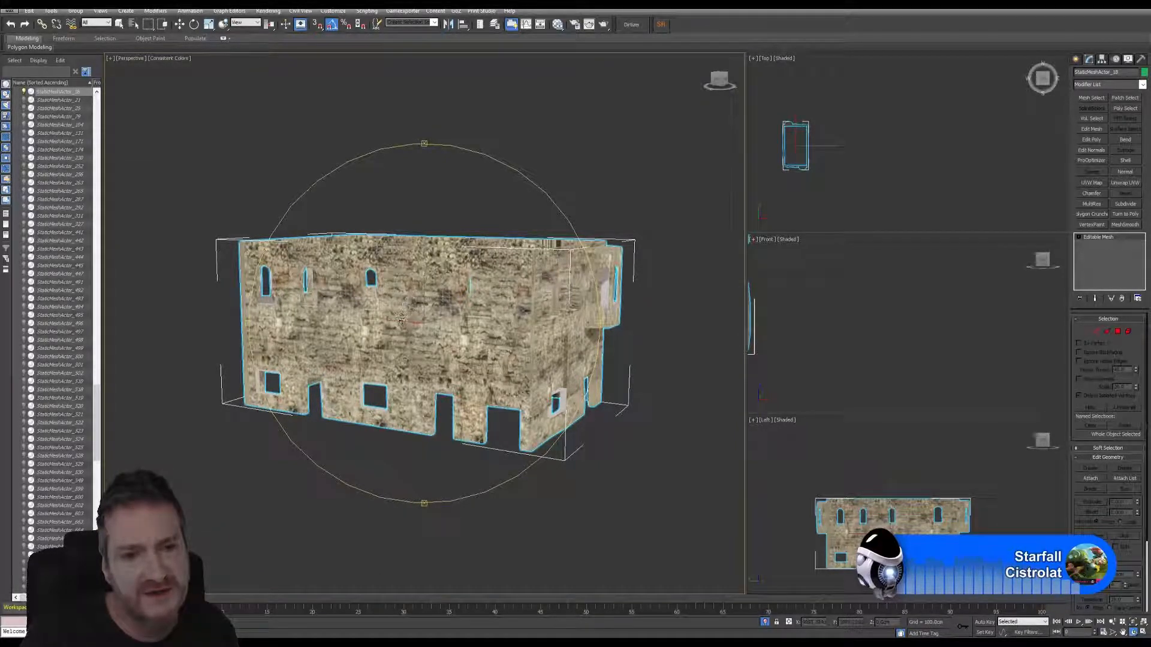
pyautogui.moveTo(419, 338); pyautogui.dragTo(408, 343)
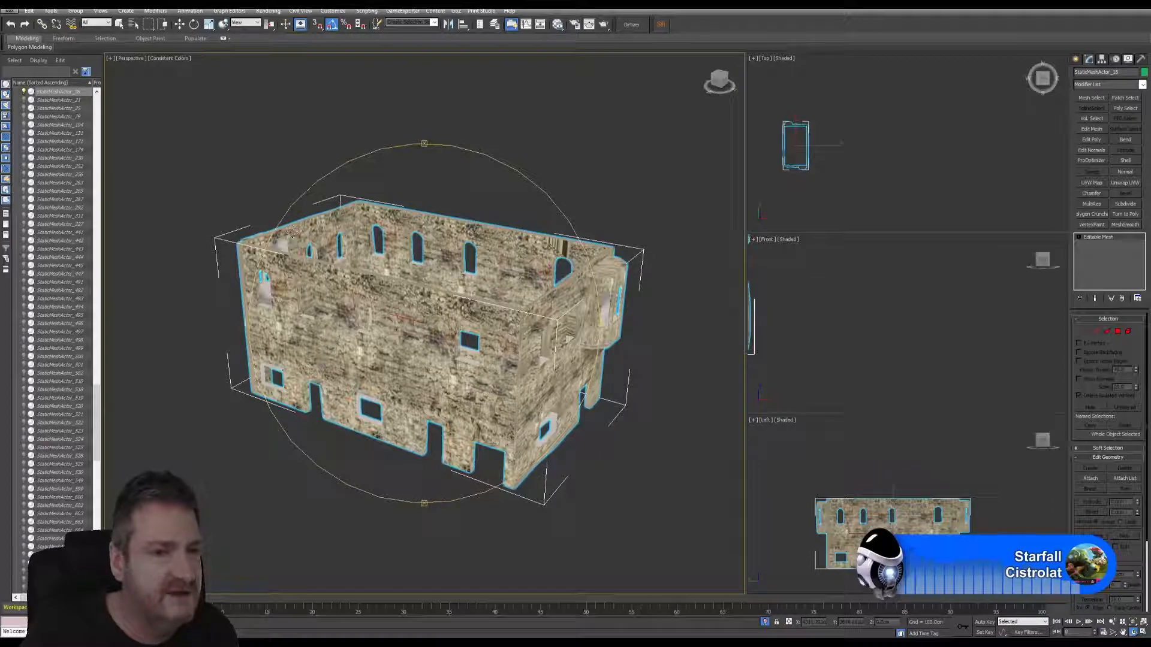
pyautogui.moveTo(410, 336); pyautogui.dragTo(411, 310)
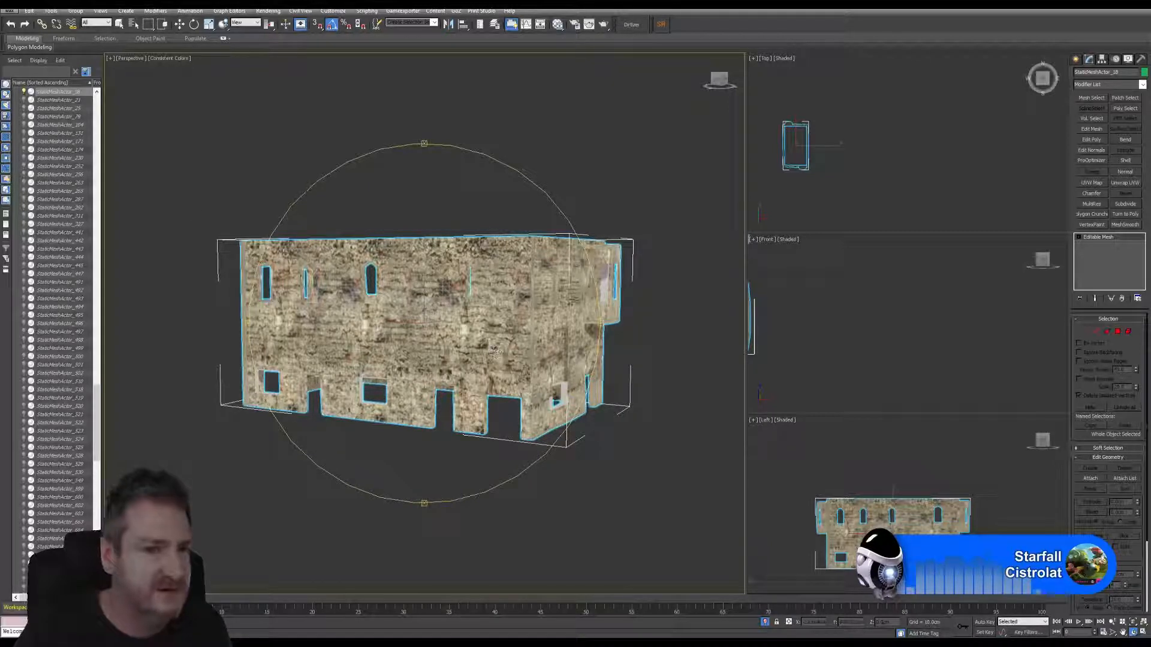
pyautogui.moveTo(494, 462); pyautogui.dragTo(399, 336)
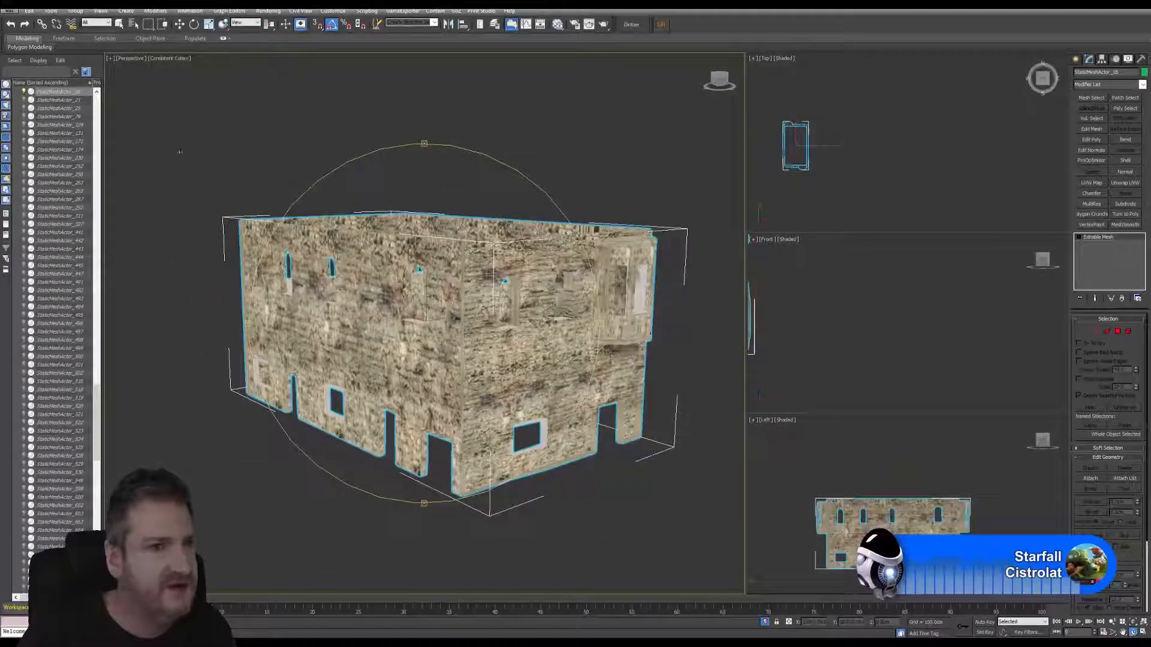
# End the isolation of the wall shell and frame the whole brick building from its ivy-covered corner.
pyautogui.click(51, 11)
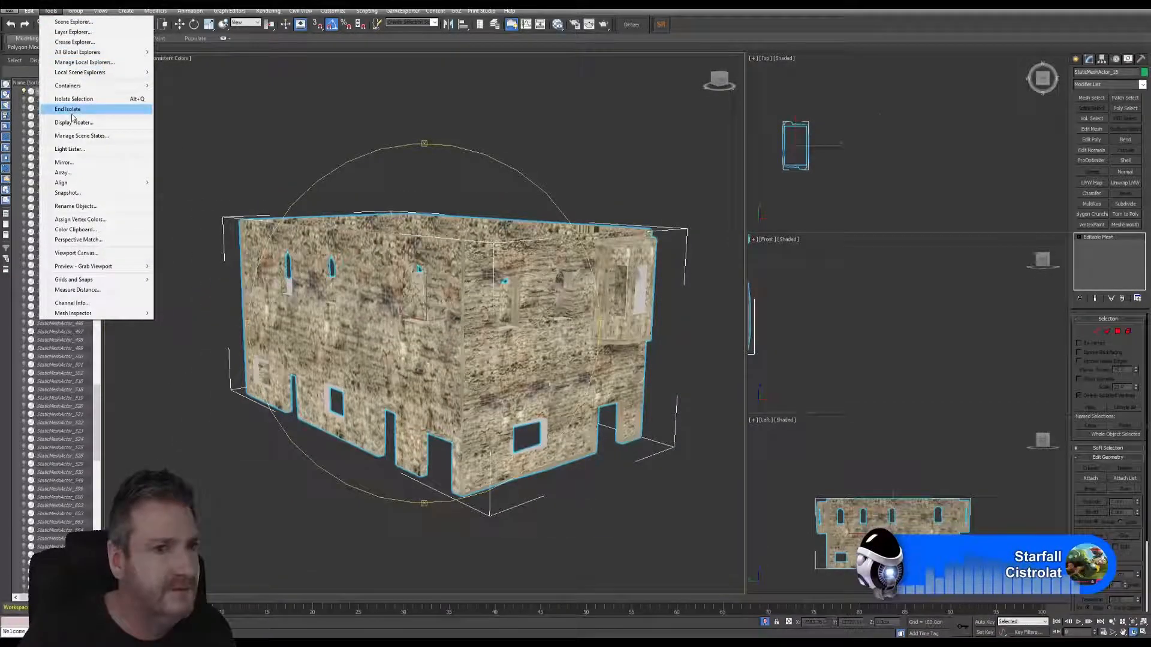
pyautogui.click(66, 111)
pyautogui.moveTo(416, 316); pyautogui.dragTo(458, 357)
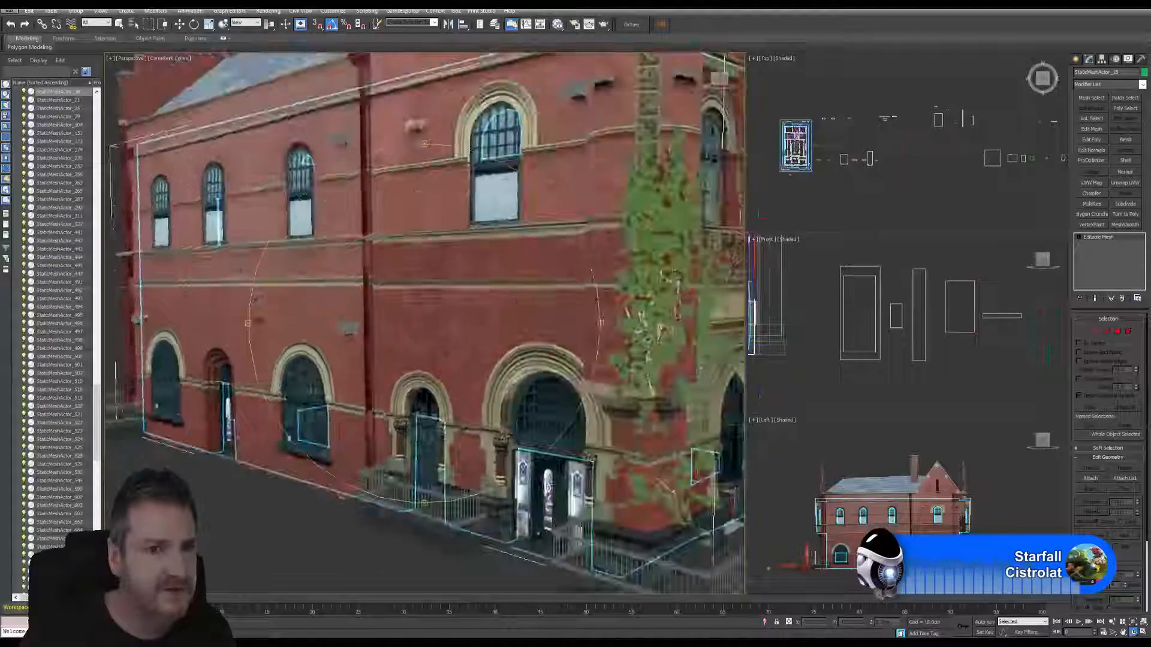
pyautogui.scroll(-2, 458, 357)
pyautogui.scroll(-1, 458, 357)
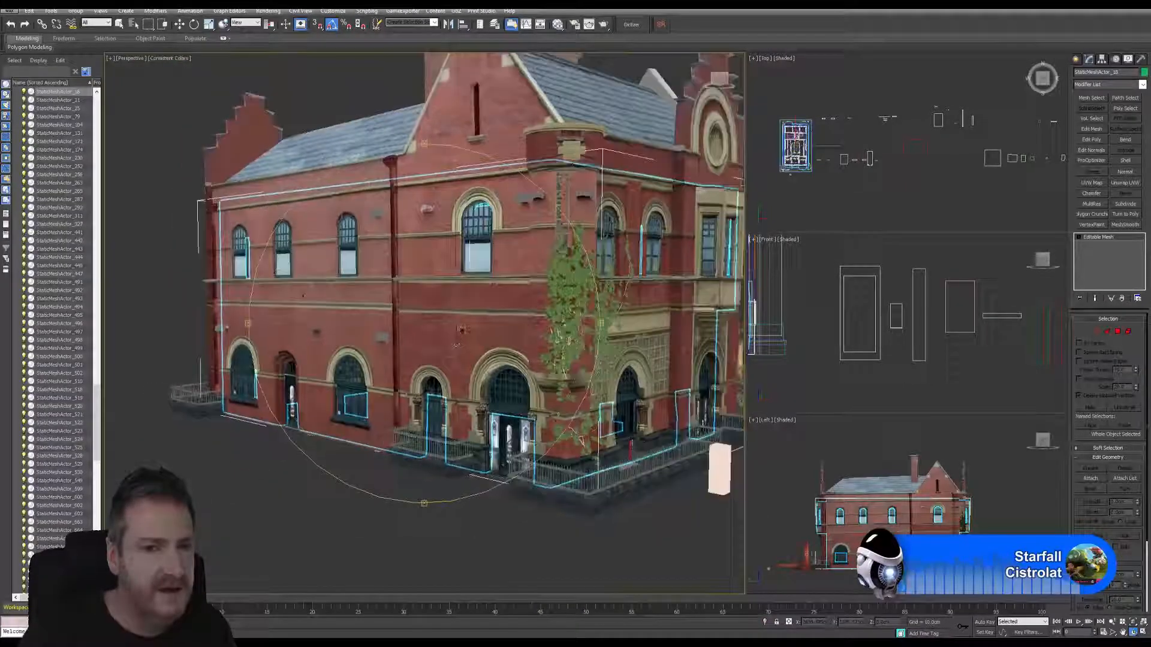
pyautogui.moveTo(458, 357); pyautogui.dragTo(399, 428, button='middle')
pyautogui.scroll(-3, 398, 429)
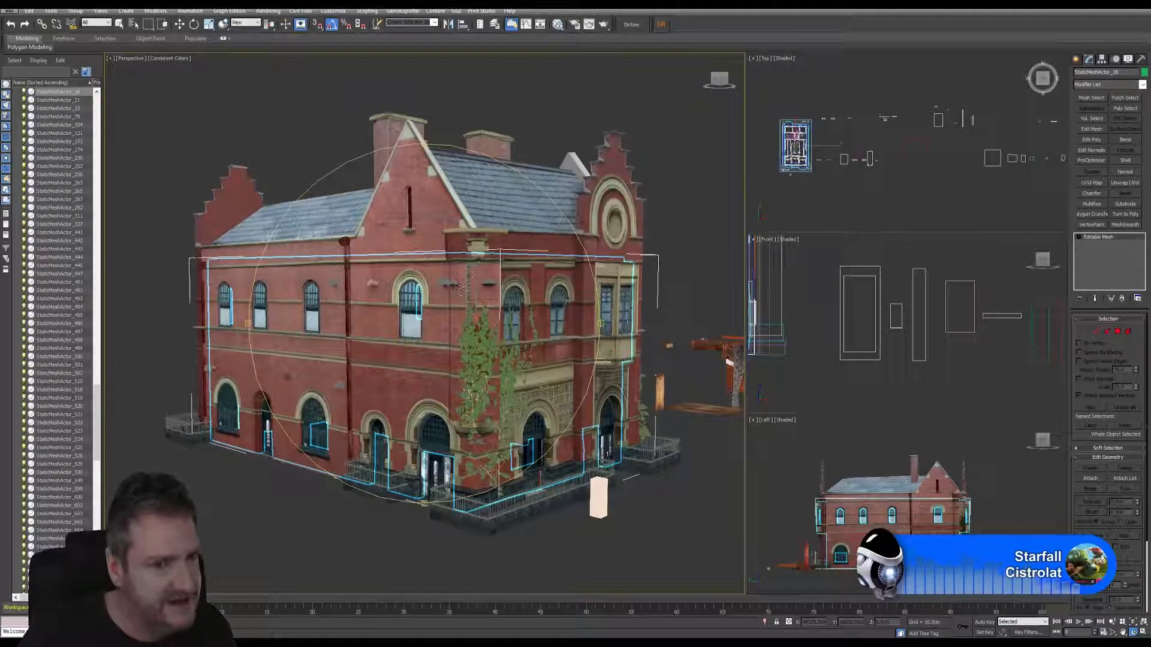
# View the building from its front entrance corner and clear the wall shell selection.
pyautogui.moveTo(501, 287); pyautogui.dragTo(479, 336)
pyautogui.scroll(3, 480, 336)
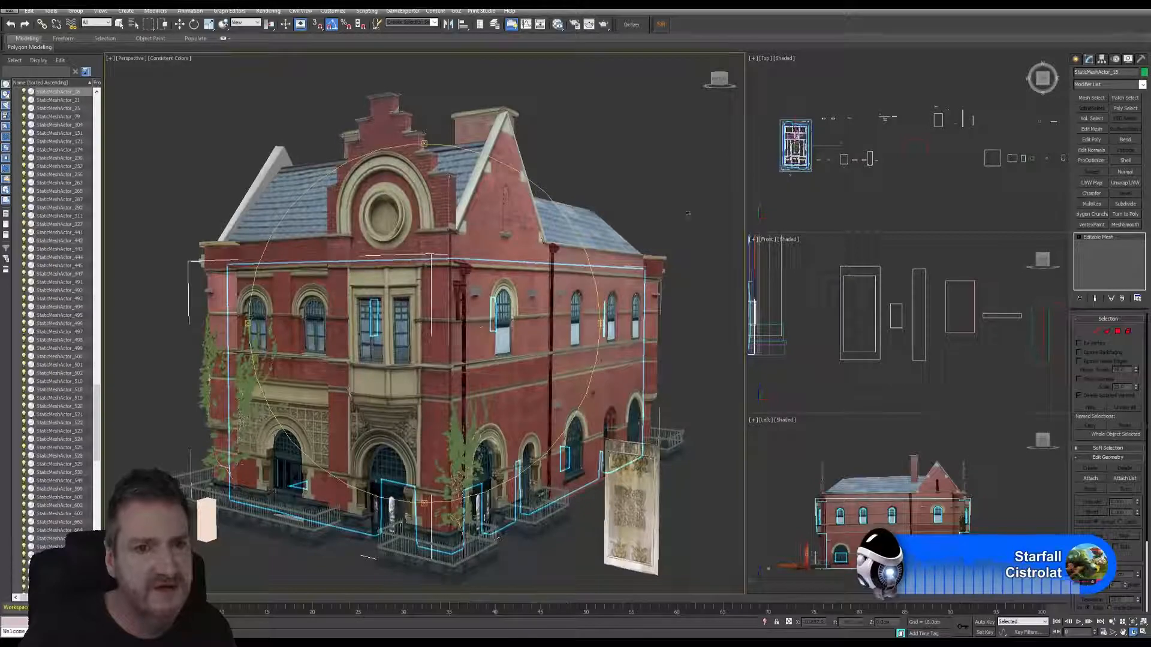
pyautogui.click(120, 25)
pyautogui.click(587, 134)
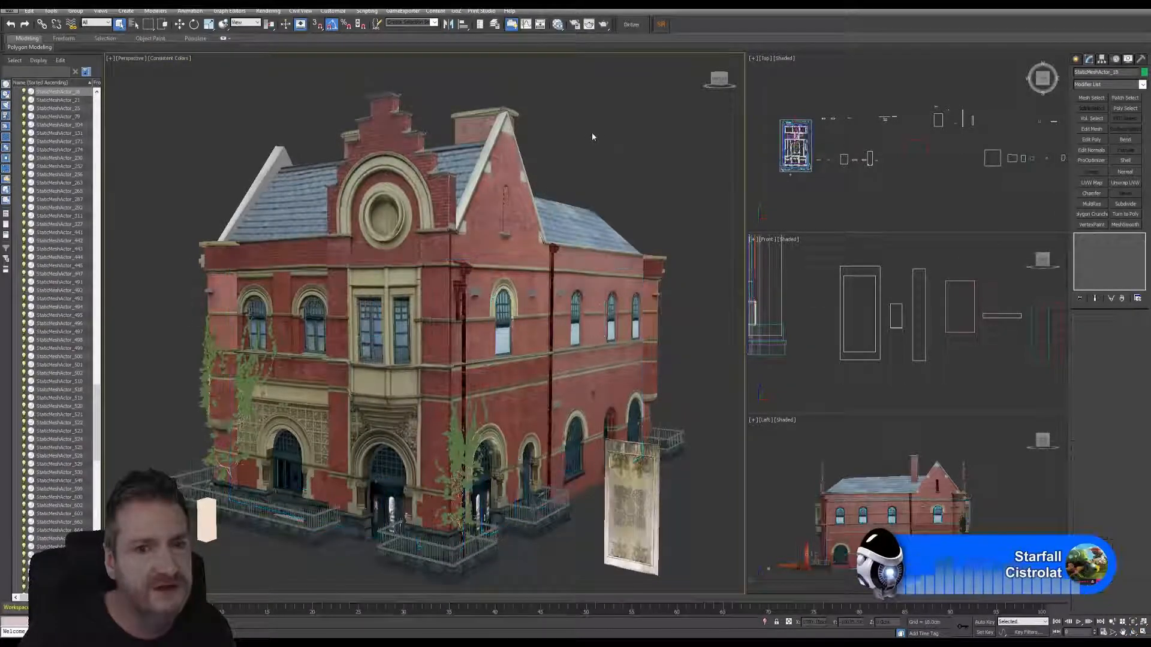
pyautogui.press('F3')
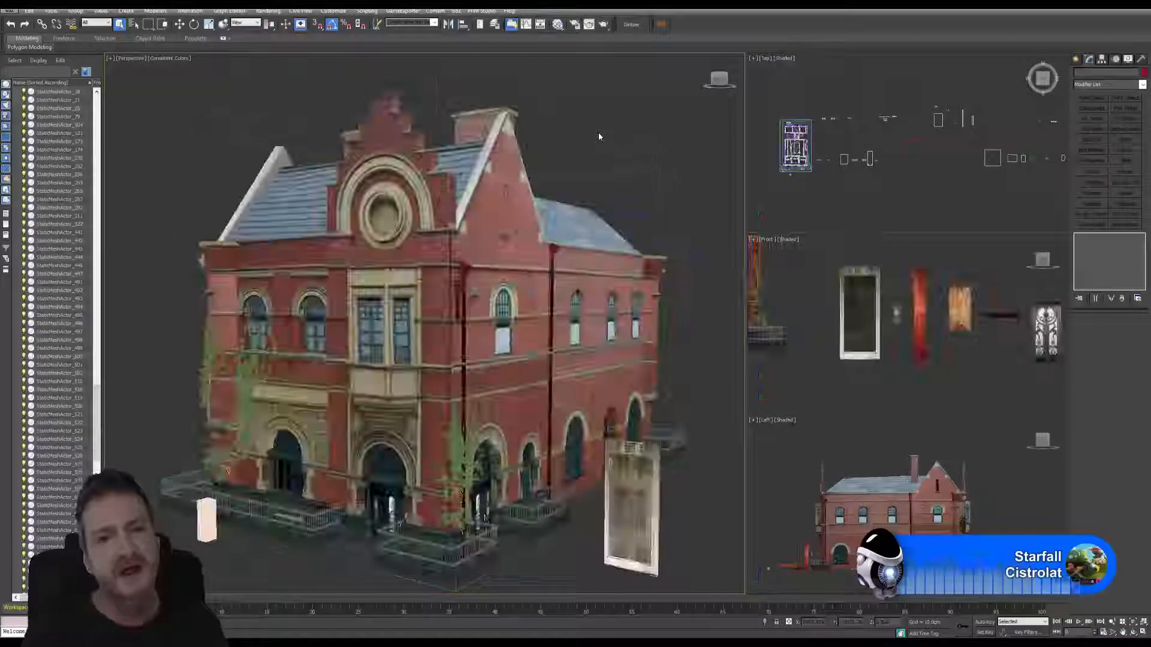